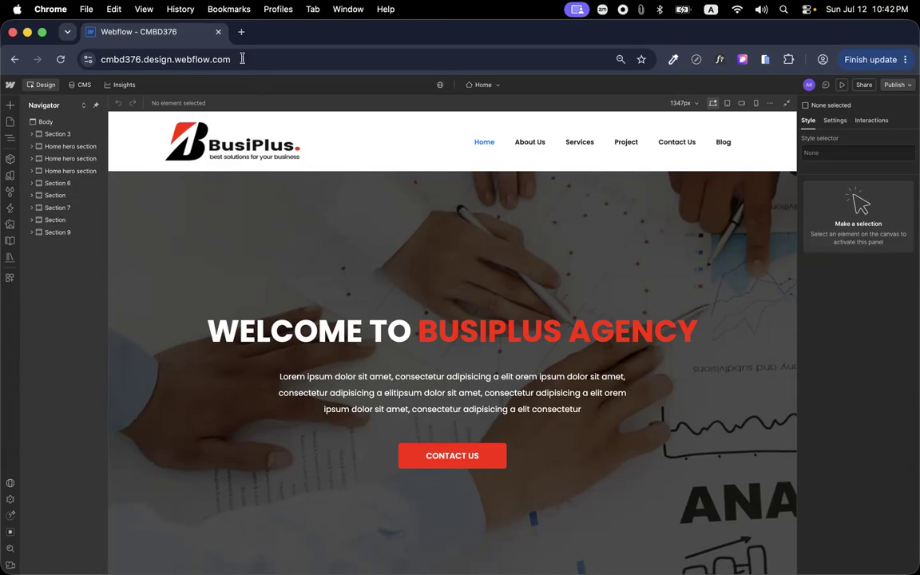
Open the codemanbd website in a new browser tab
{"action": "left_click", "coordinate": [242, 31]}
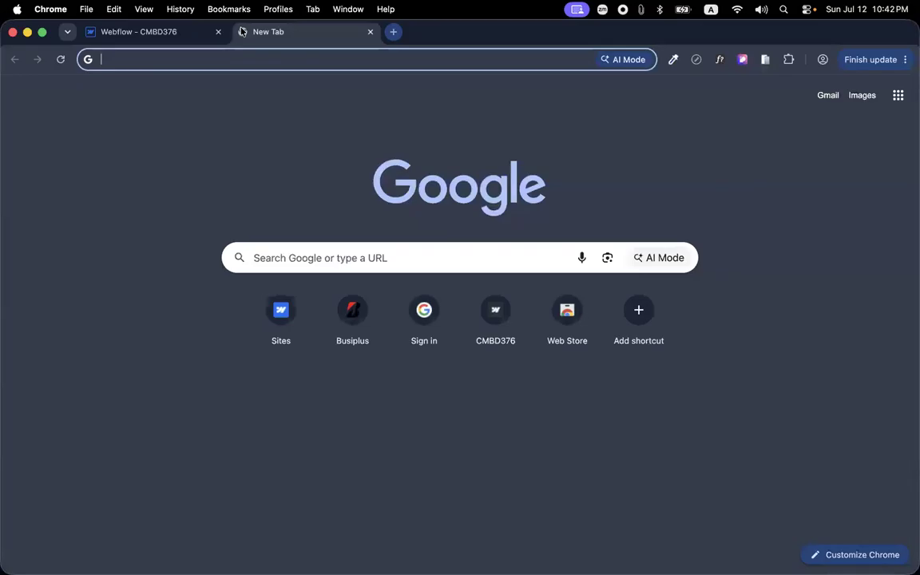
{"action": "type", "text": "codeman"}
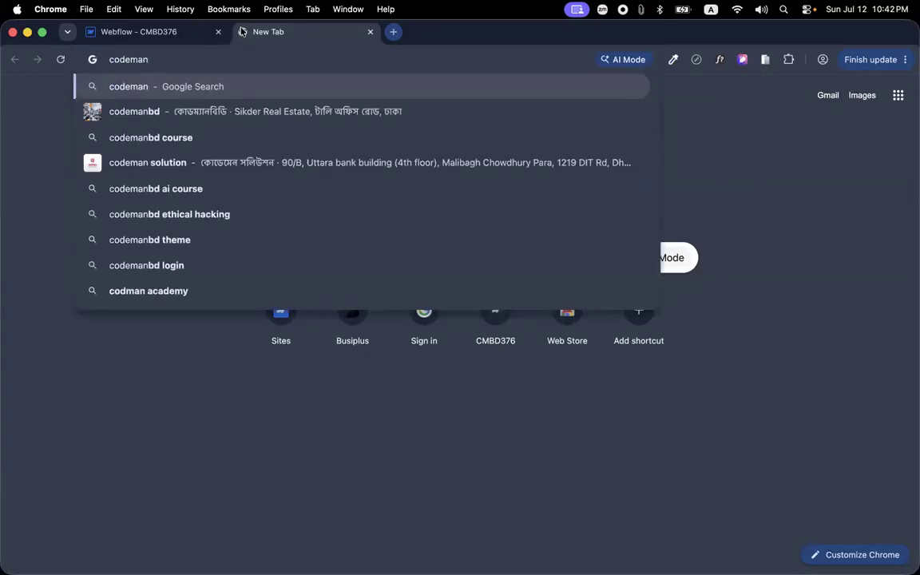
{"action": "type", "text": "bd"}
{"action": "key", "text": "ctrl+Return"}
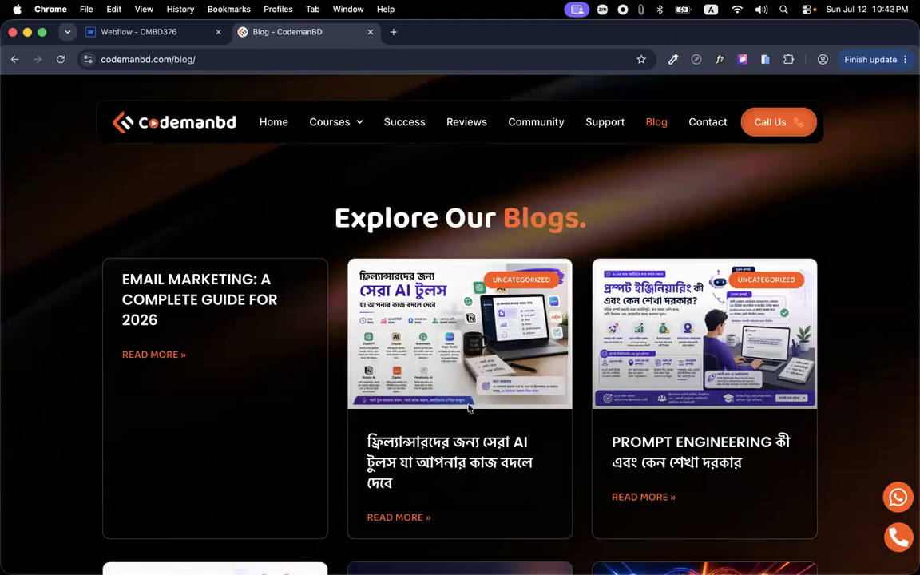
Look through the CodemanBD blog and home pages, examining the header and footer on each
{"action": "scroll", "coordinate": [468, 407], "scroll_direction": "down", "scroll_amount": 3}
{"action": "scroll", "coordinate": [285, 102], "scroll_direction": "up", "scroll_amount": 3}
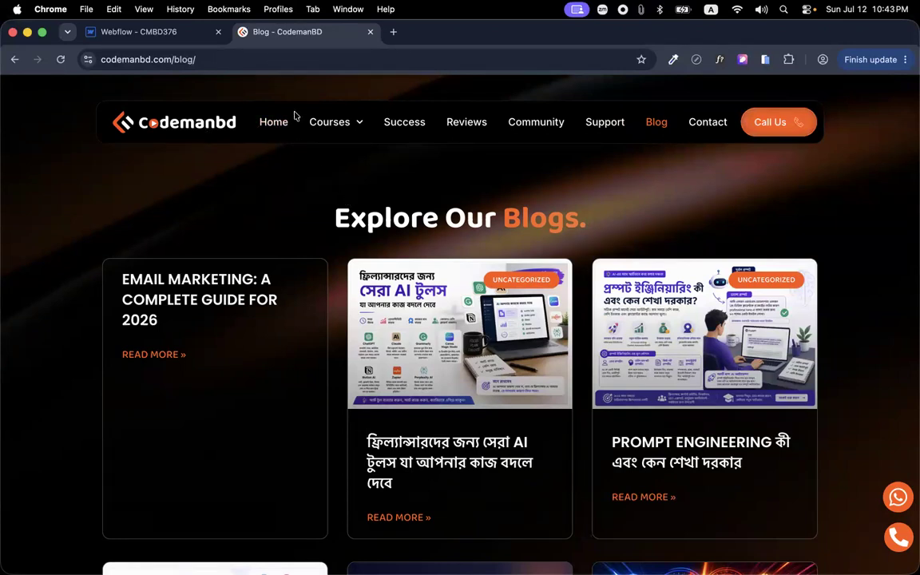
{"action": "key", "text": "super+r"}
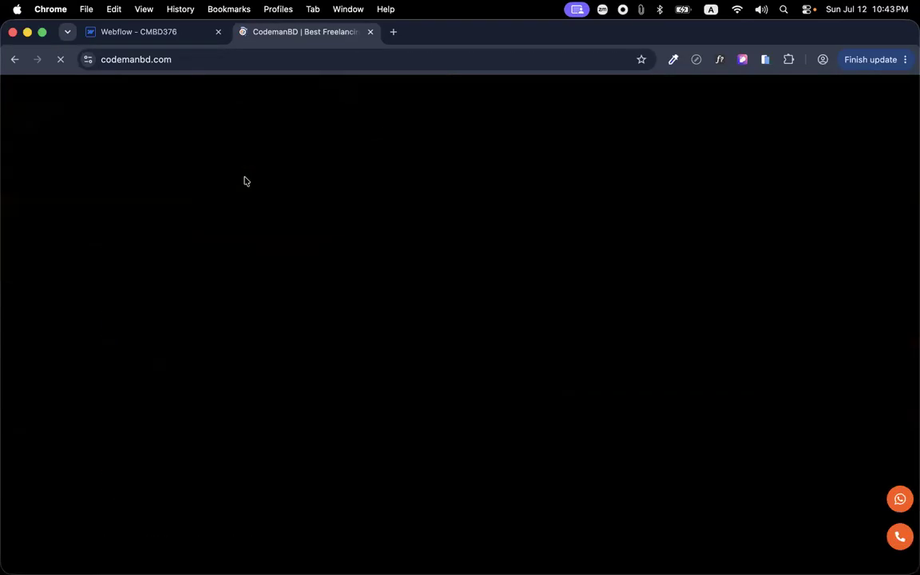
{"action": "scroll", "coordinate": [246, 182], "scroll_direction": "up", "scroll_amount": 2}
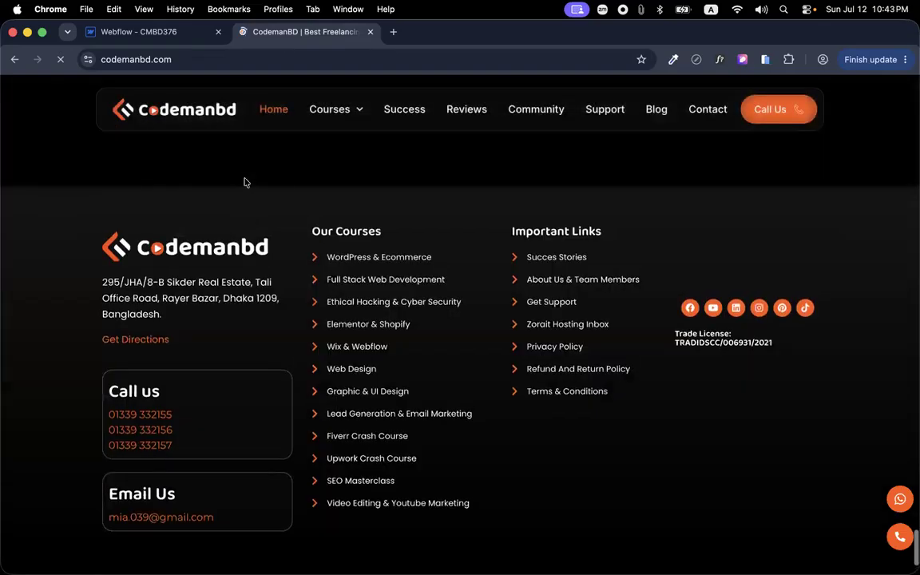
{"action": "scroll", "coordinate": [280, 262], "scroll_direction": "down", "scroll_amount": 2}
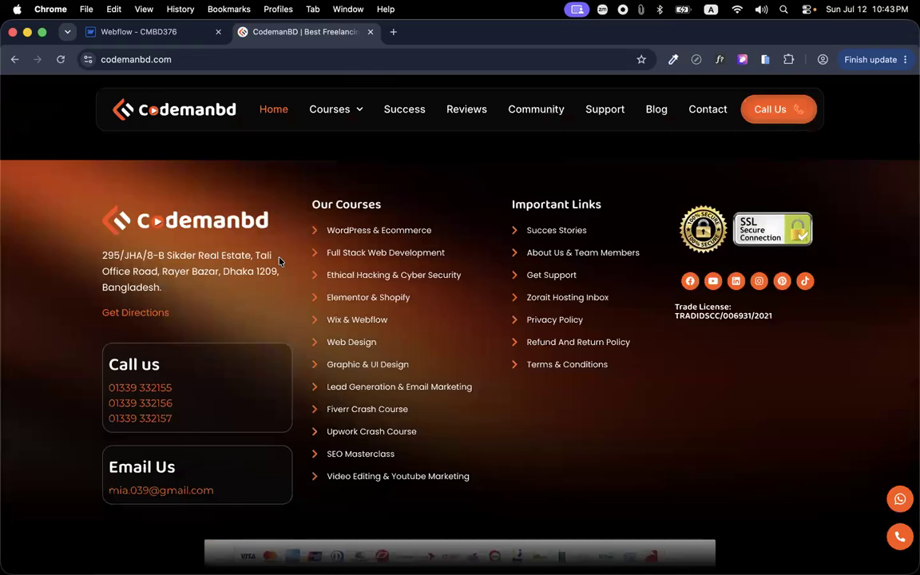
{"action": "scroll", "coordinate": [280, 261], "scroll_direction": "up", "scroll_amount": 20}
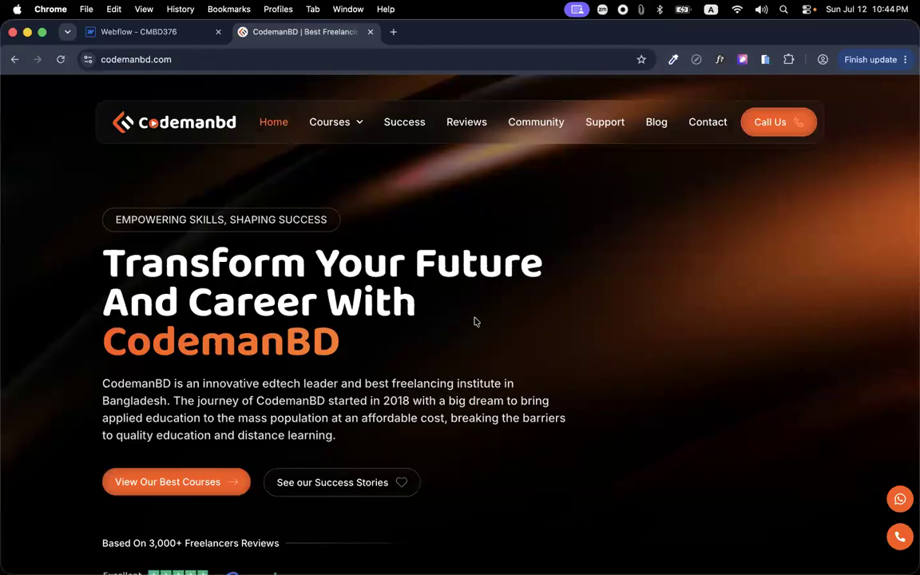
Return to the Webflow project and rename the Home page header section's class to "Main Header"
{"action": "left_click", "coordinate": [129, 32]}
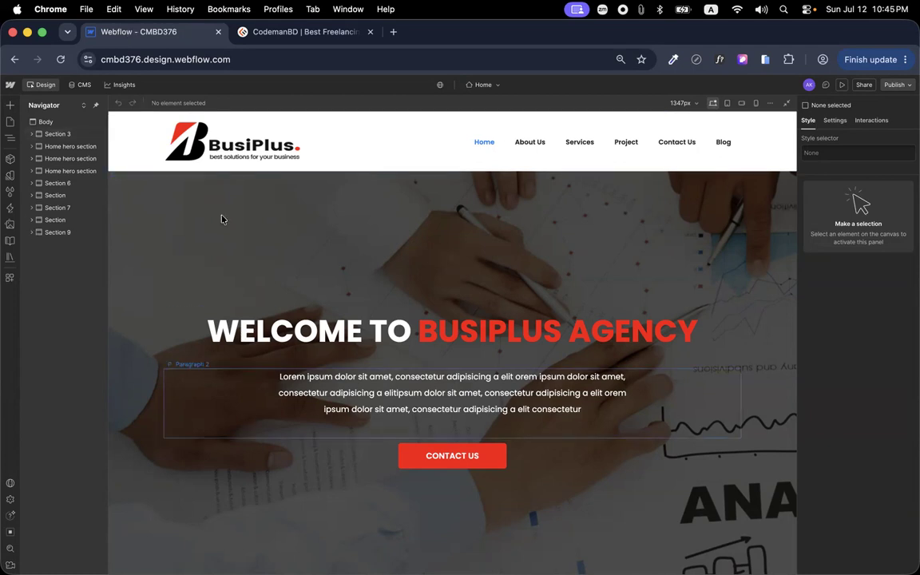
{"action": "left_click", "coordinate": [126, 133]}
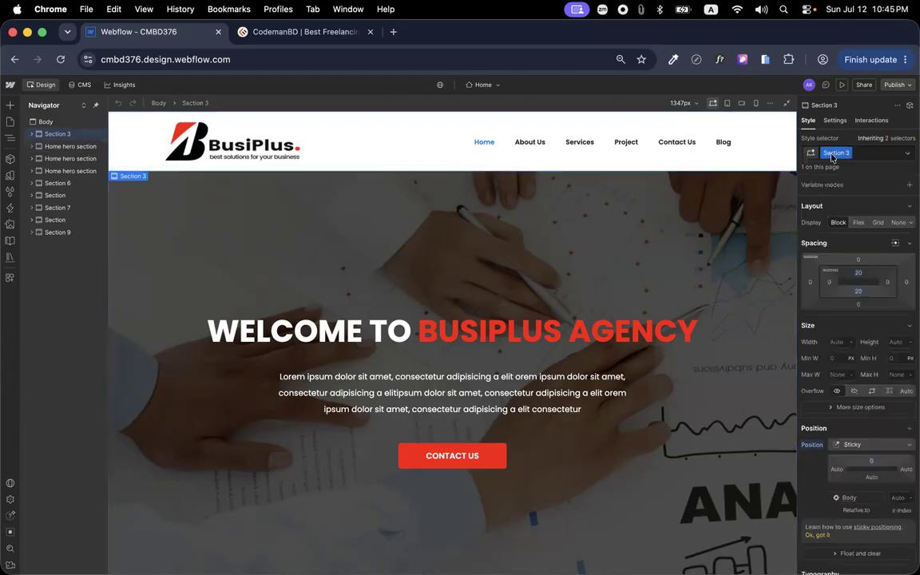
{"action": "double_click", "coordinate": [831, 152]}
{"action": "type", "text": "Main Header"}
{"action": "key", "text": "Return"}
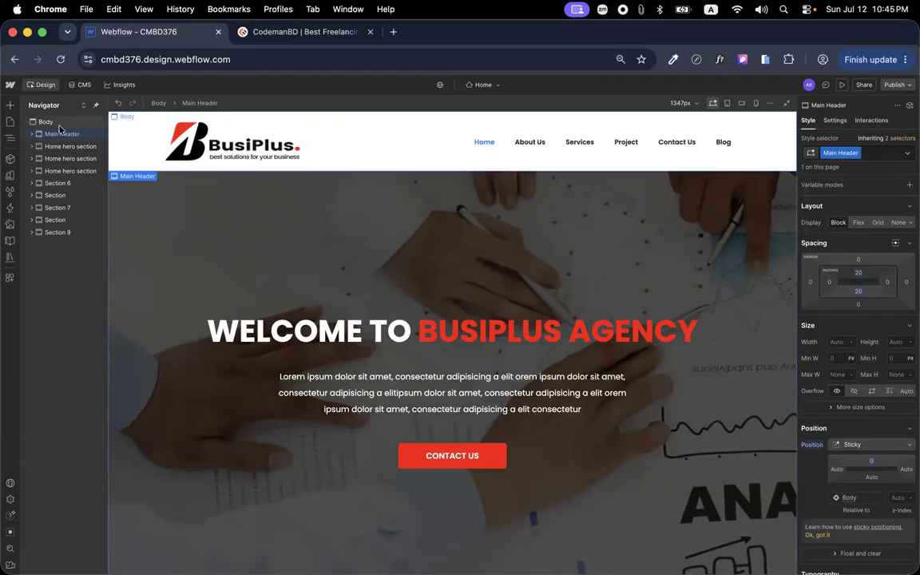
Create a new page named "About us" and paste the copied Main Header section into its body
{"action": "left_click", "coordinate": [9, 122]}
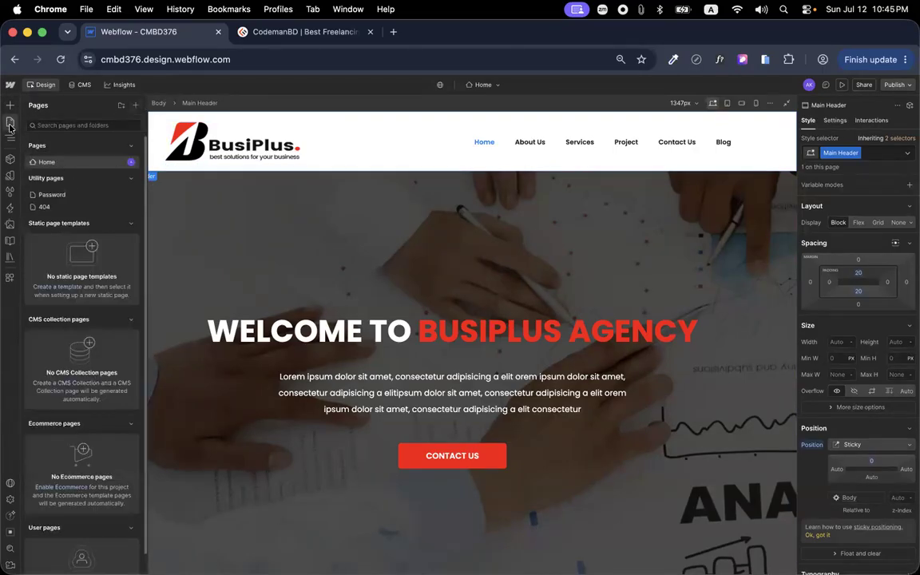
{"action": "left_click", "coordinate": [135, 105]}
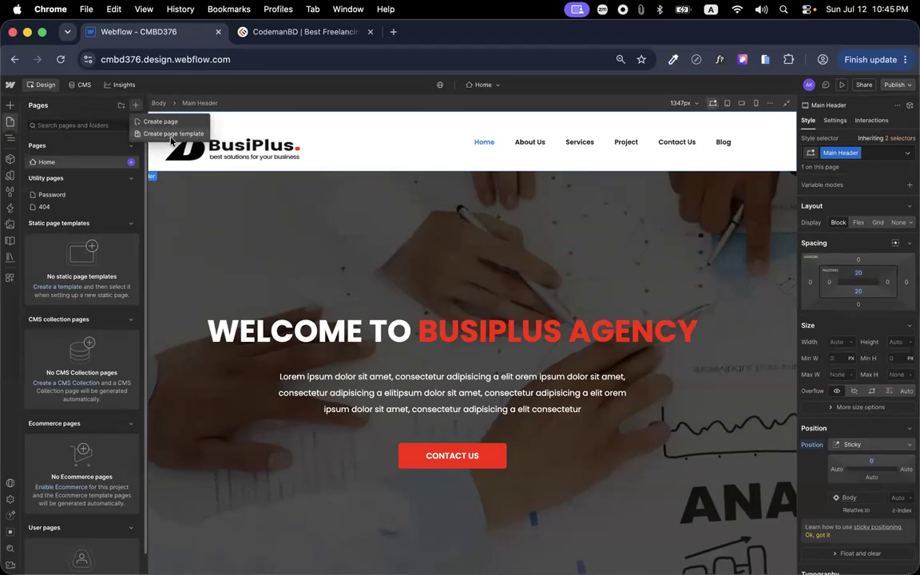
{"action": "left_click", "coordinate": [155, 123]}
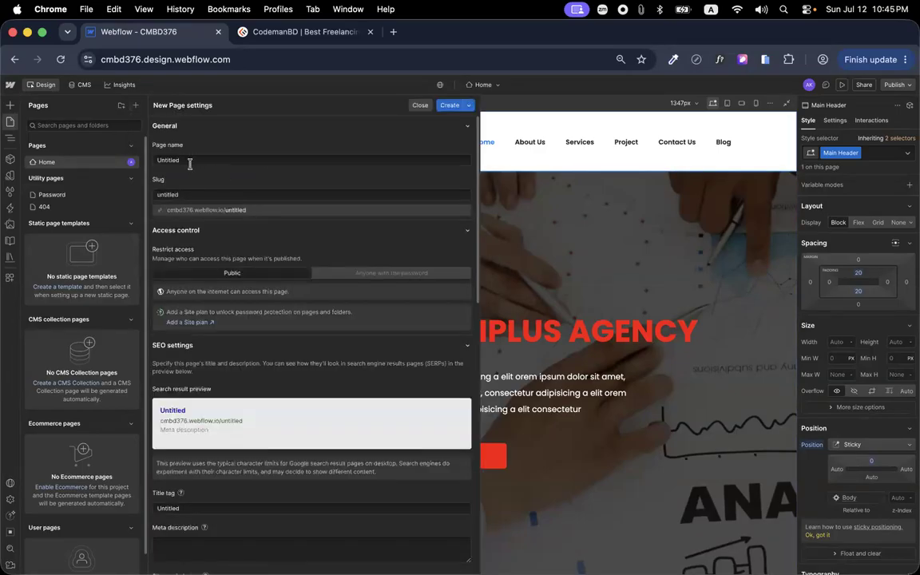
{"action": "double_click", "coordinate": [169, 161]}
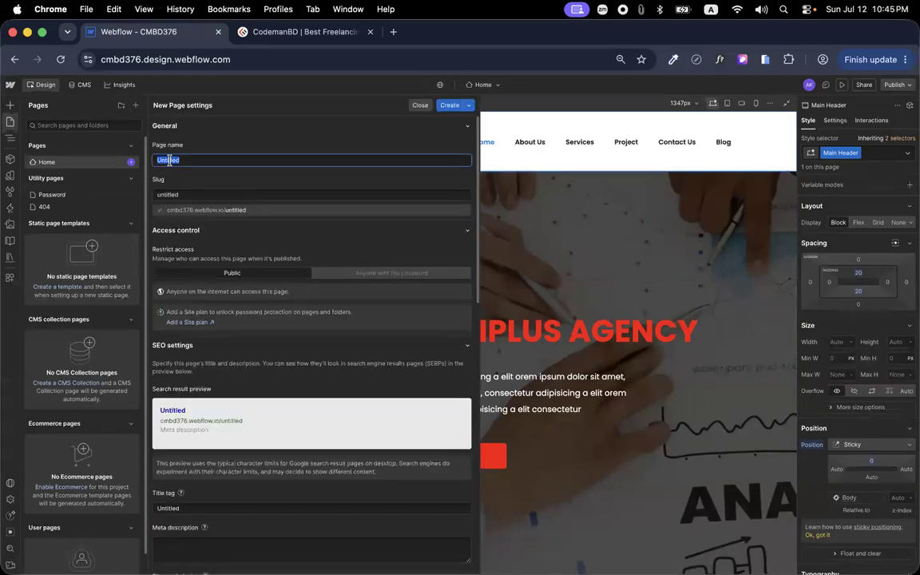
{"action": "type", "text": "A"}
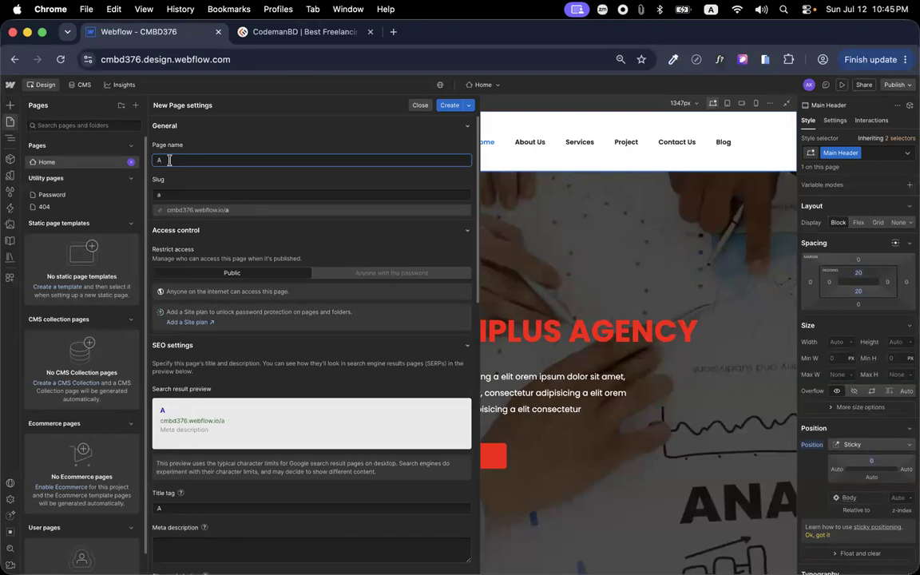
{"action": "type", "text": "bout U"}
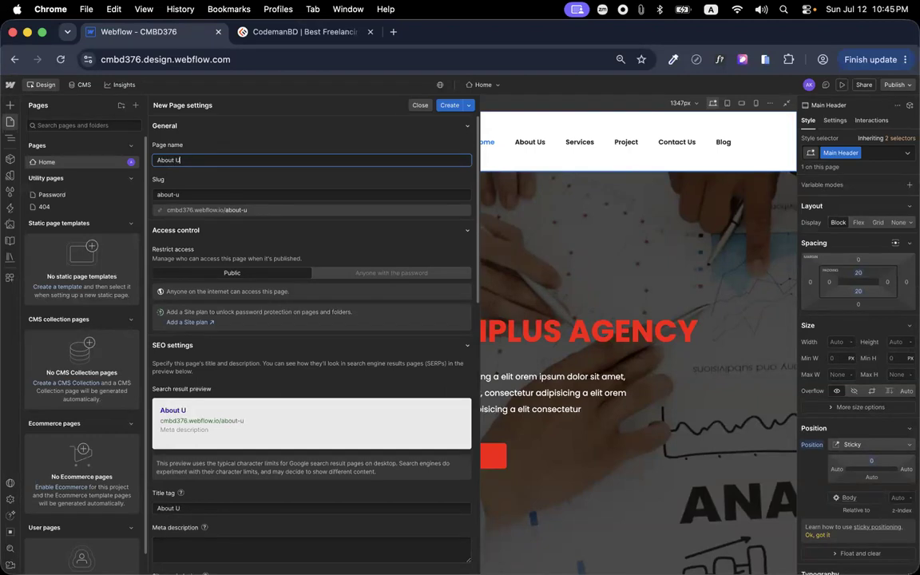
{"action": "key", "text": "BackSpace"}
{"action": "key", "text": "BackSpace"}
{"action": "type", "text": "us"}
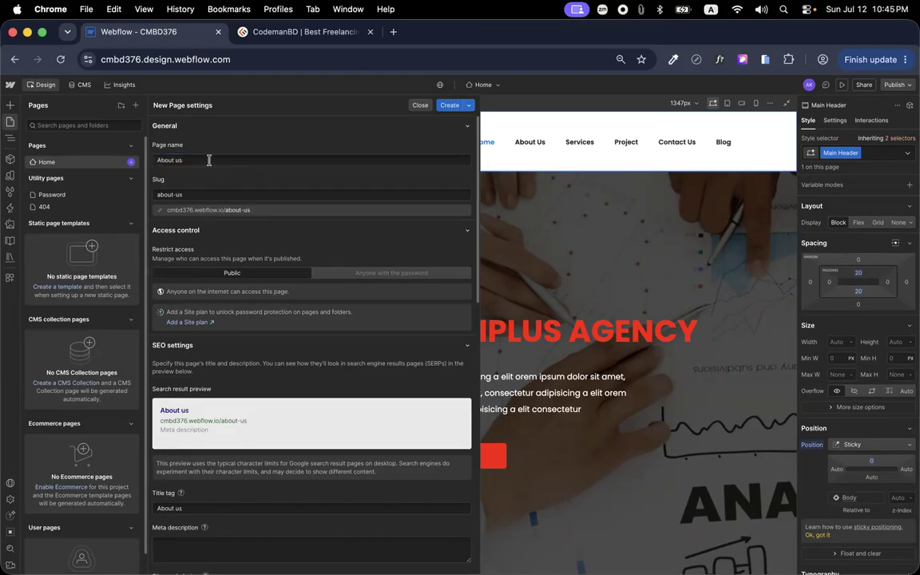
{"action": "left_click", "coordinate": [449, 105]}
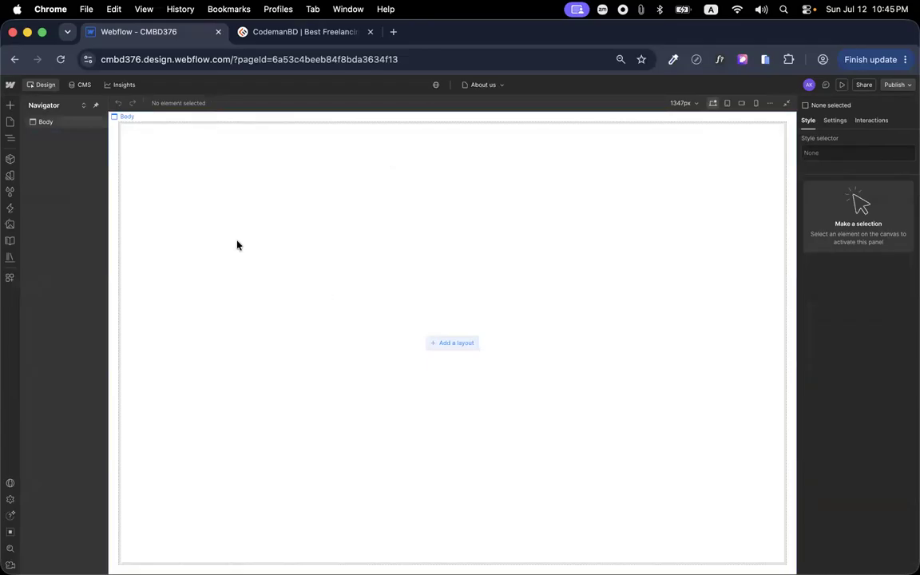
{"action": "left_click", "coordinate": [47, 123]}
{"action": "key", "text": "super+v"}
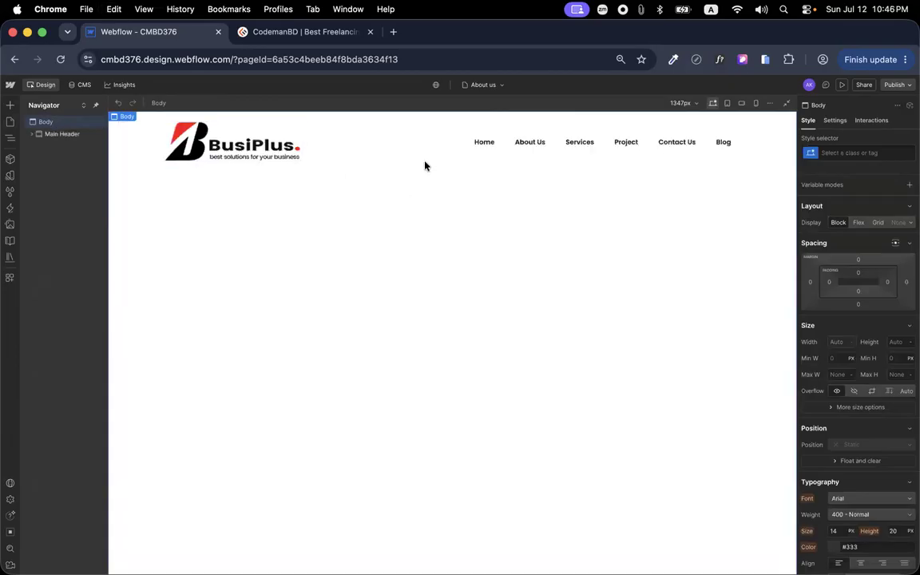
On the Home page, change the About Us nav link to a page link pointing to the "About us" page
{"action": "left_click", "coordinate": [9, 122]}
{"action": "left_click", "coordinate": [88, 158]}
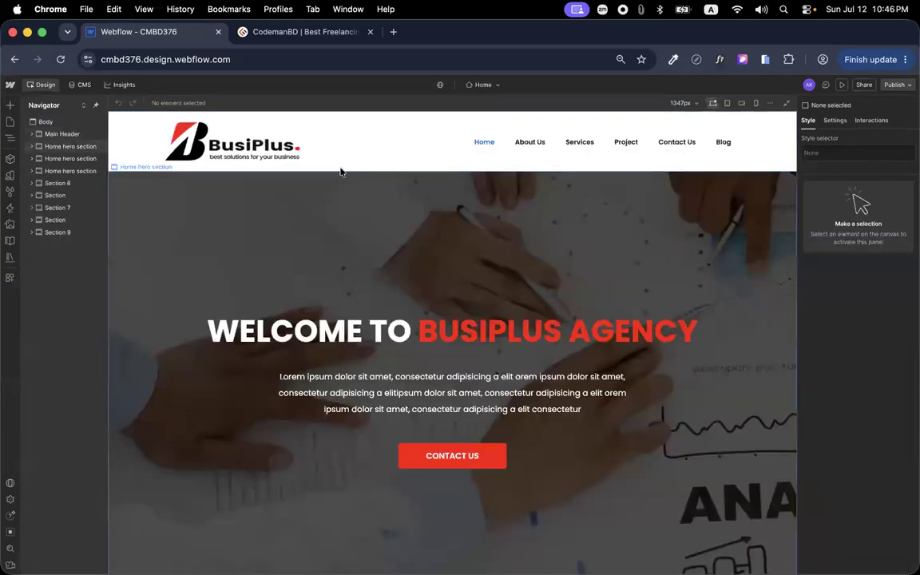
{"action": "left_click", "coordinate": [522, 145]}
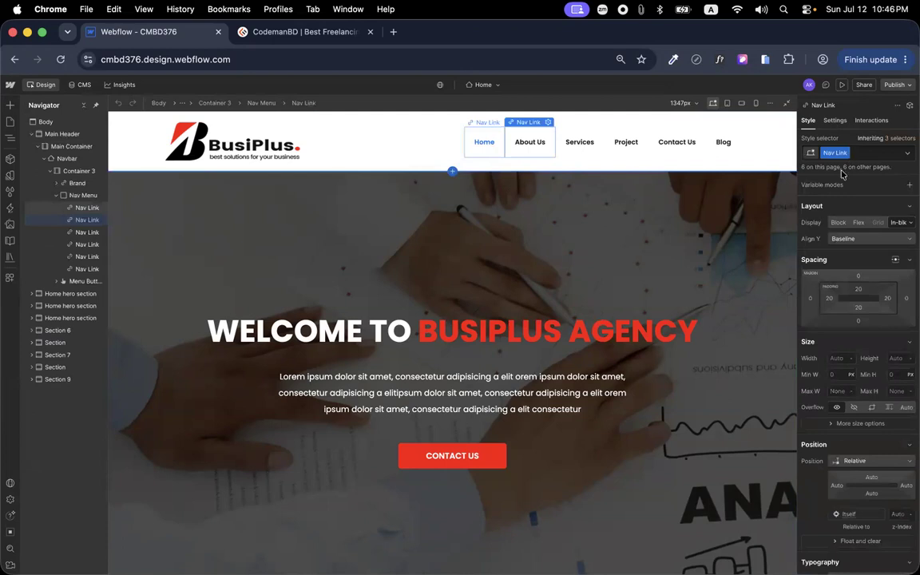
{"action": "left_click", "coordinate": [484, 142]}
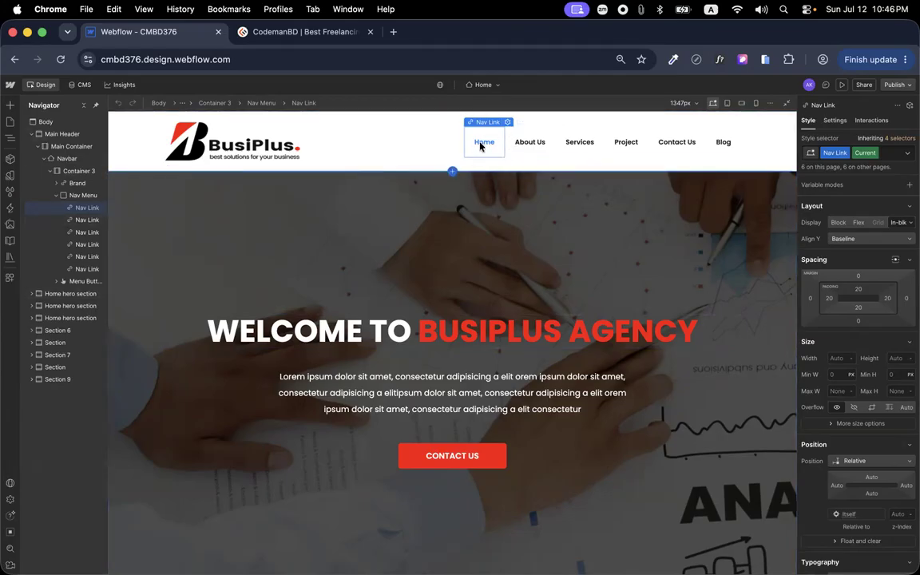
{"action": "left_click", "coordinate": [530, 143]}
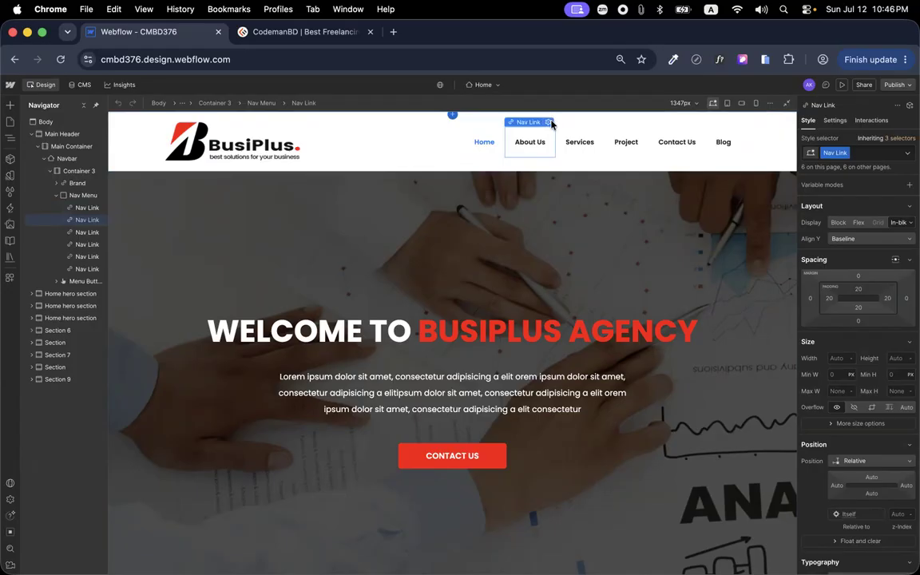
{"action": "left_click", "coordinate": [548, 122]}
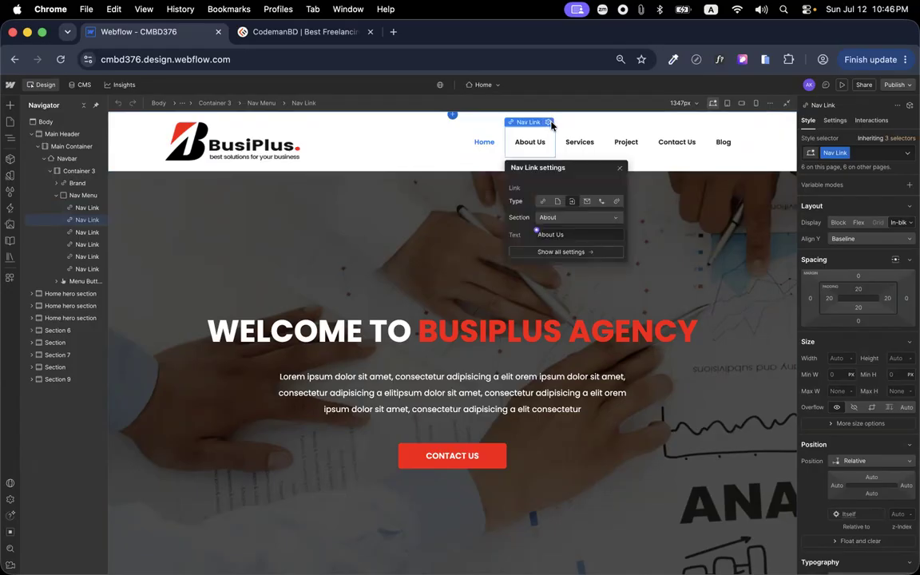
{"action": "left_click", "coordinate": [559, 201]}
{"action": "left_click", "coordinate": [559, 218]}
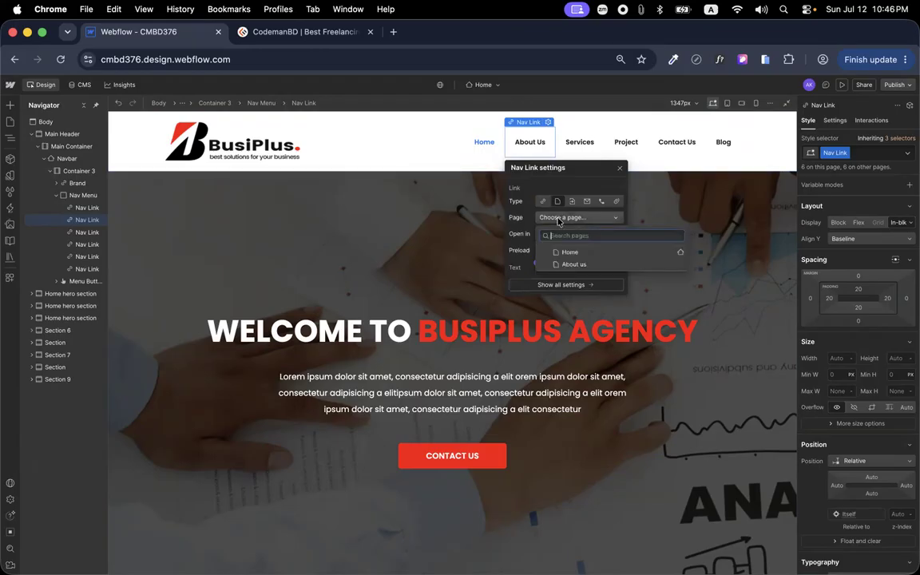
{"action": "left_click", "coordinate": [563, 263]}
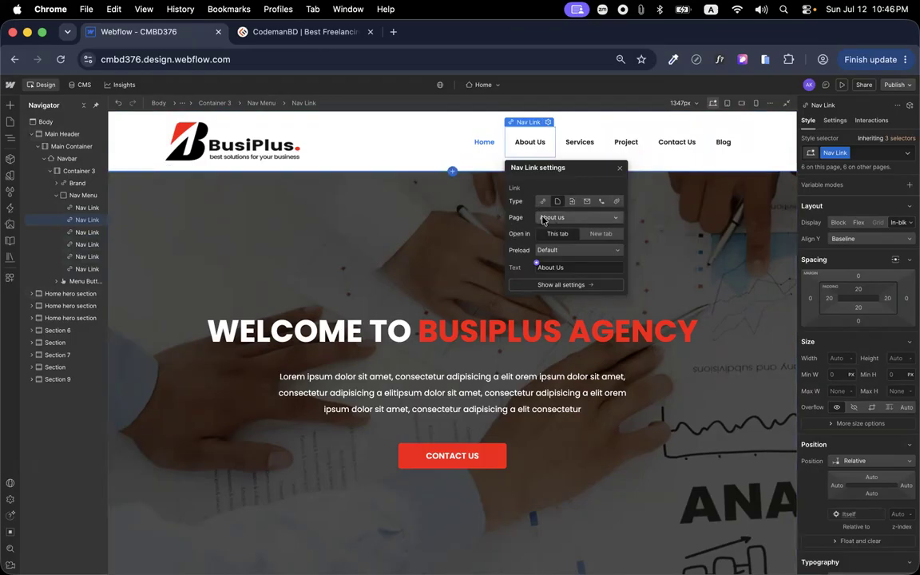
{"action": "left_click", "coordinate": [530, 143]}
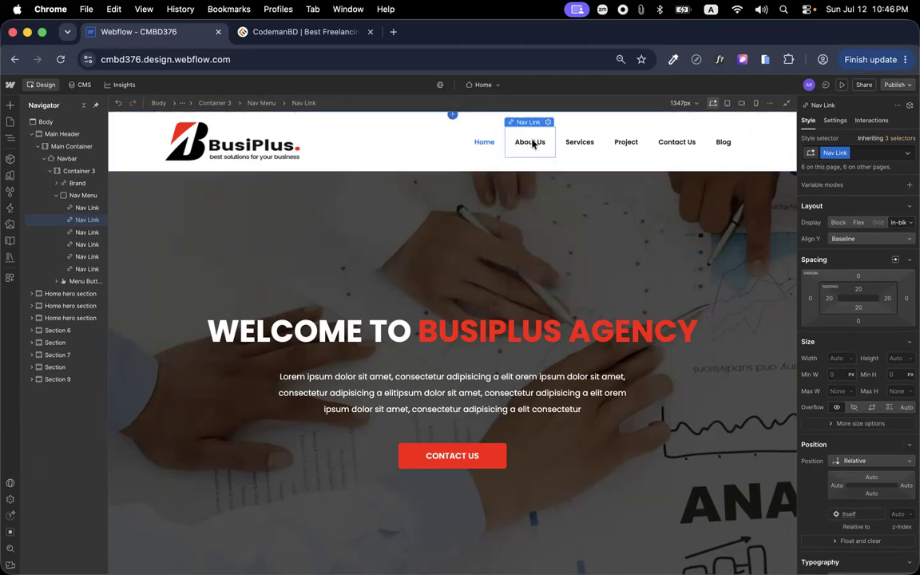
Check the link settings of the About Us nav link on the About us page
{"action": "left_click", "coordinate": [16, 124]}
{"action": "left_click", "coordinate": [44, 175]}
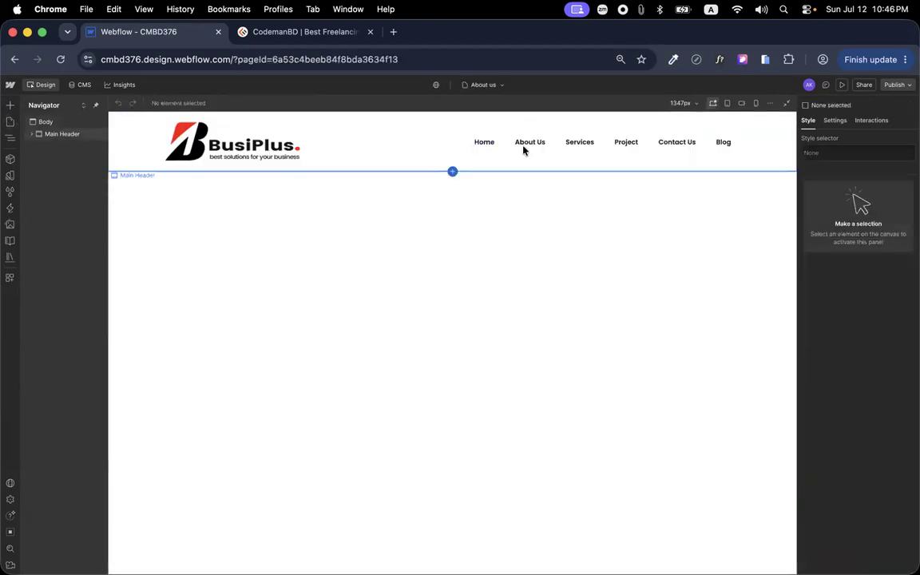
{"action": "left_click", "coordinate": [535, 142]}
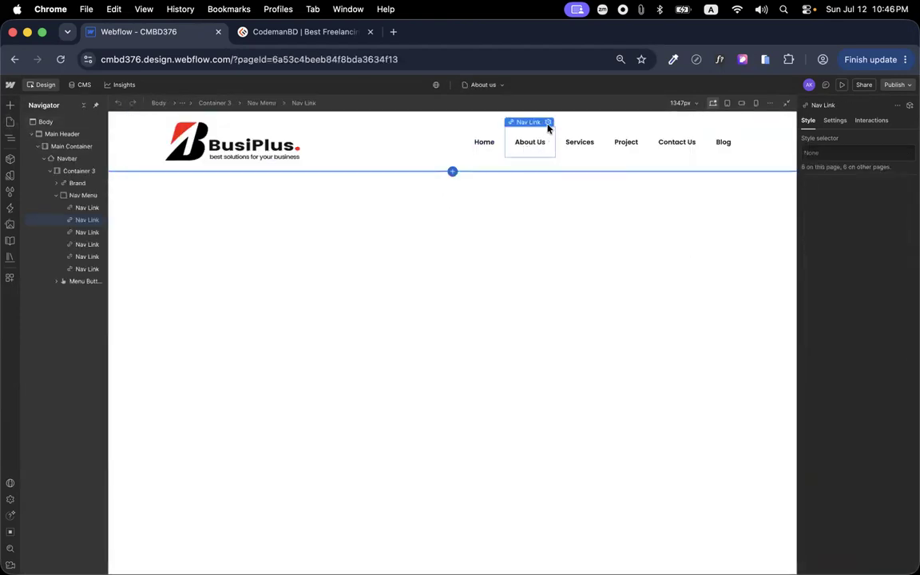
{"action": "left_click", "coordinate": [548, 122]}
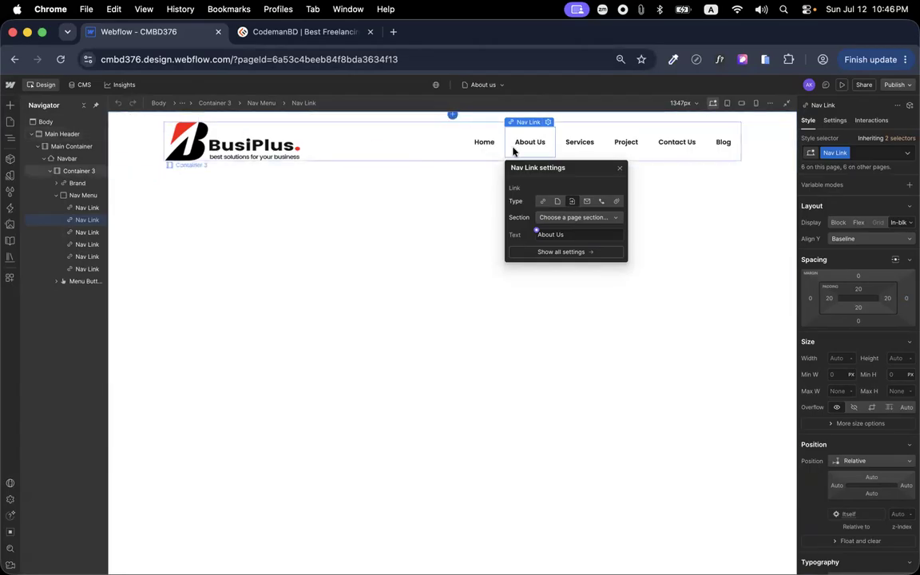
On the Home page, set the text color of the Nav Link class to red #e31111
{"action": "left_click", "coordinate": [9, 122]}
{"action": "left_click", "coordinate": [47, 161]}
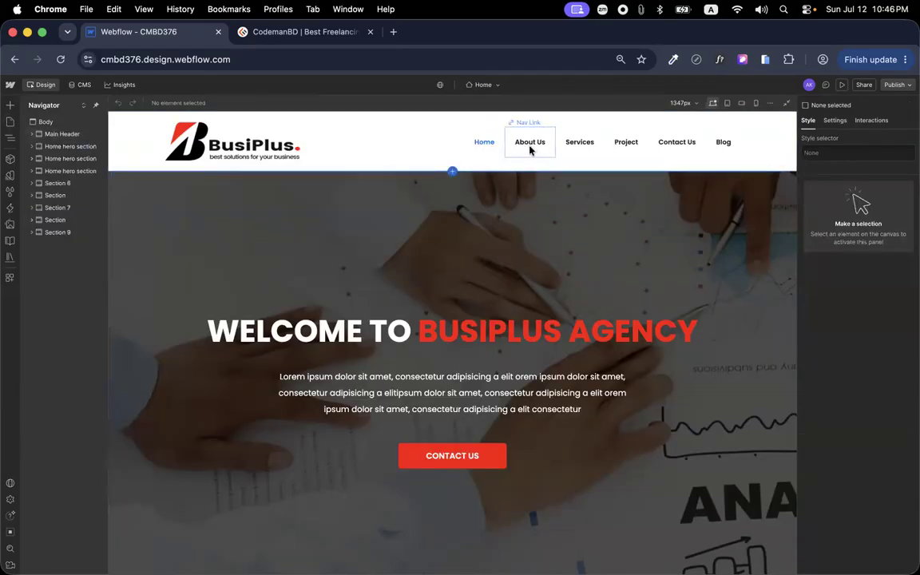
{"action": "left_click", "coordinate": [529, 148]}
{"action": "scroll", "coordinate": [843, 351], "scroll_direction": "down", "scroll_amount": 5}
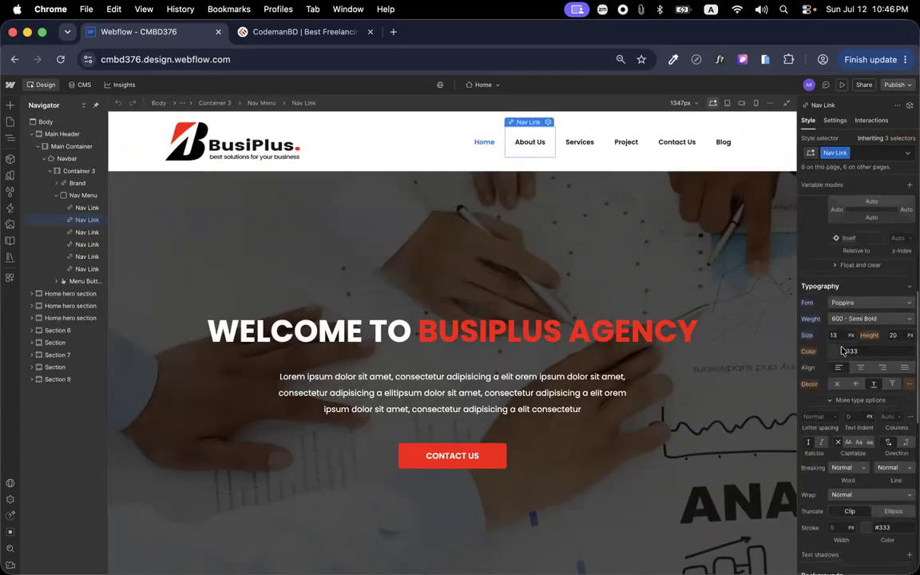
{"action": "scroll", "coordinate": [843, 351], "scroll_direction": "down", "scroll_amount": 1}
{"action": "left_click", "coordinate": [836, 345]}
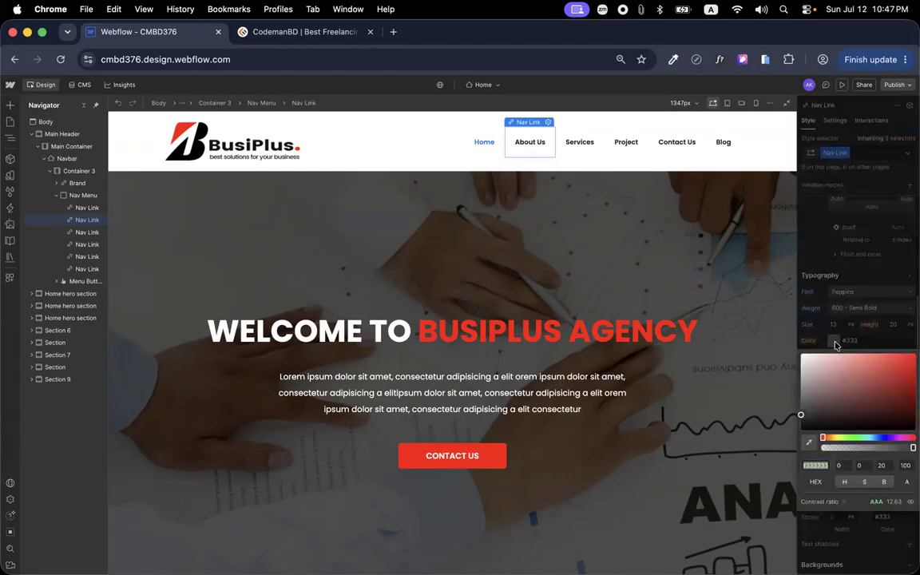
{"action": "left_click_drag", "start_coordinate": [893, 405], "coordinate": [907, 366]}
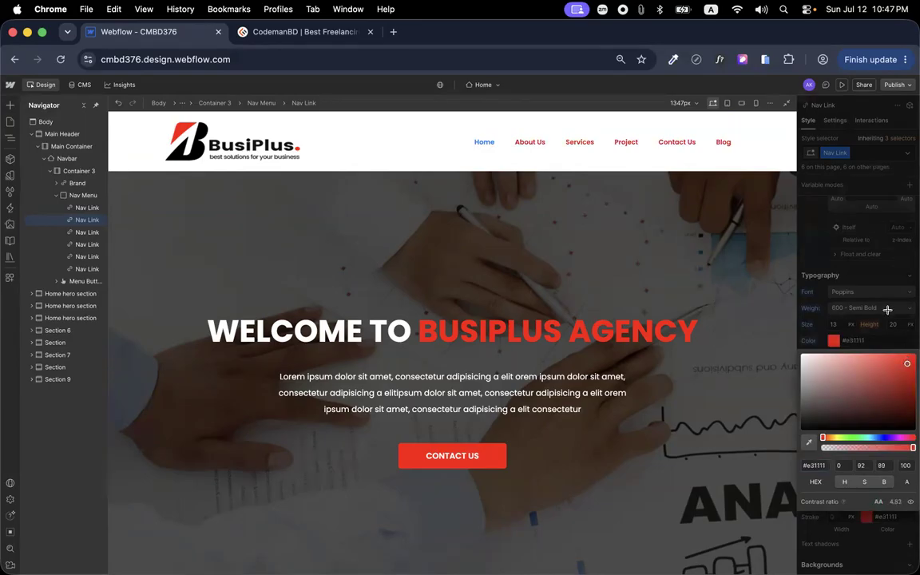
Open the About us page to check the nav link color in its header
{"action": "left_click", "coordinate": [886, 311]}
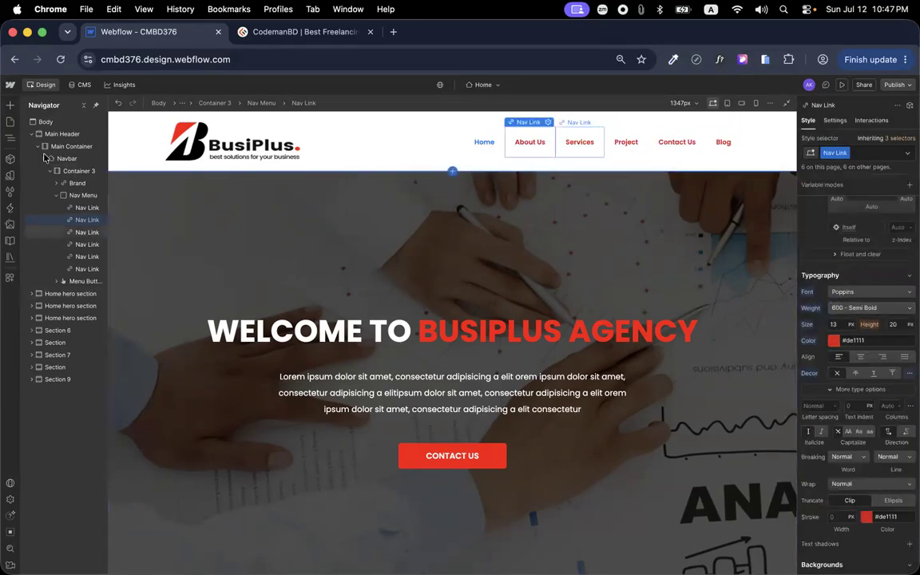
{"action": "left_click", "coordinate": [10, 122]}
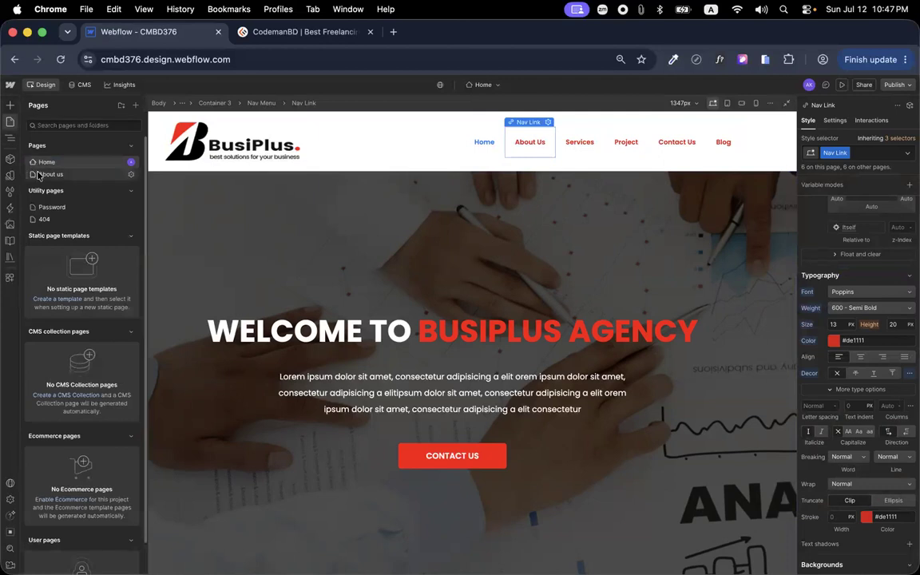
{"action": "left_click", "coordinate": [38, 175]}
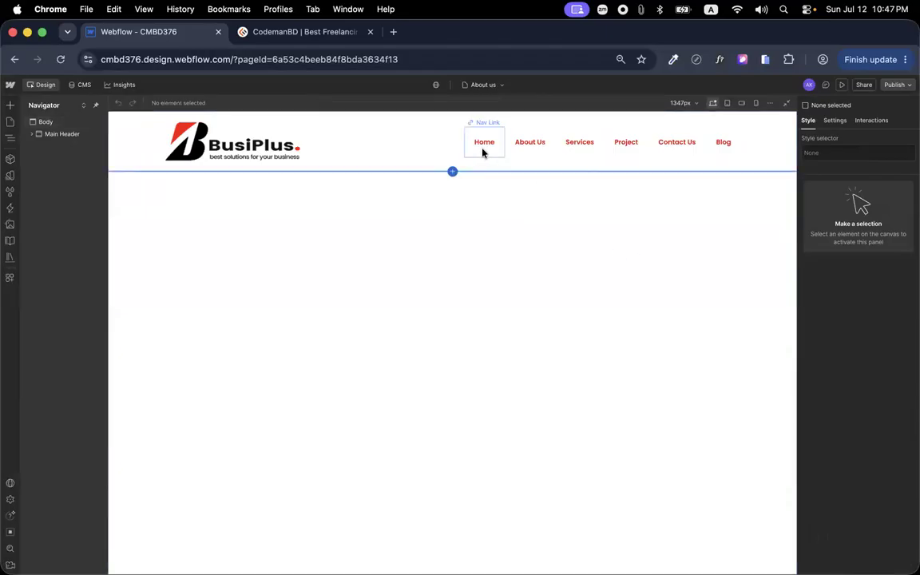
Return to the Home page and inspect the style settings of the Home nav link
{"action": "left_click", "coordinate": [10, 121]}
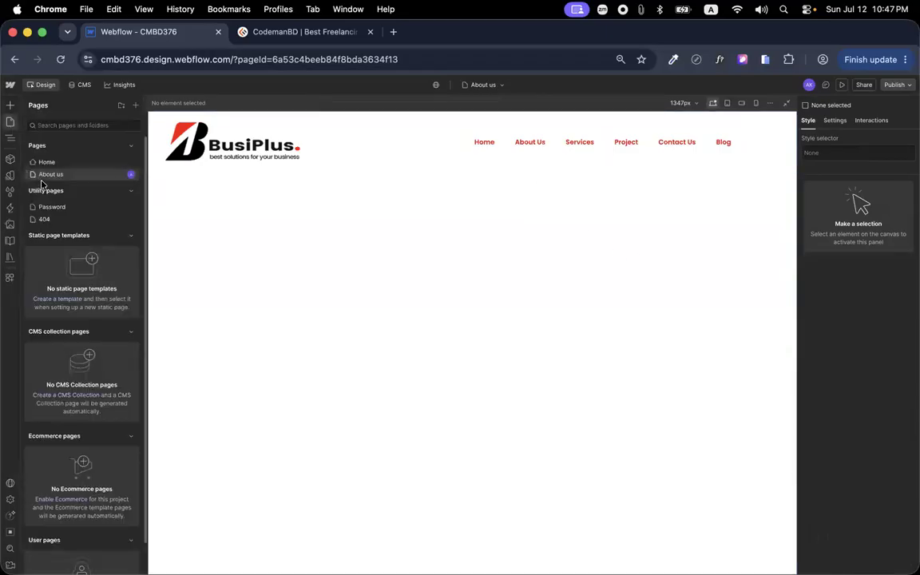
{"action": "left_click", "coordinate": [44, 163]}
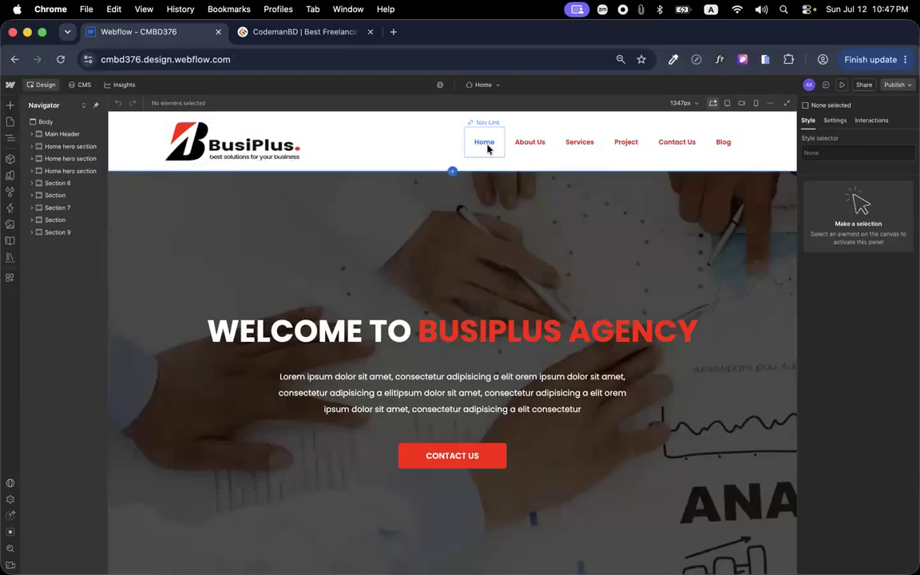
{"action": "left_click", "coordinate": [497, 145]}
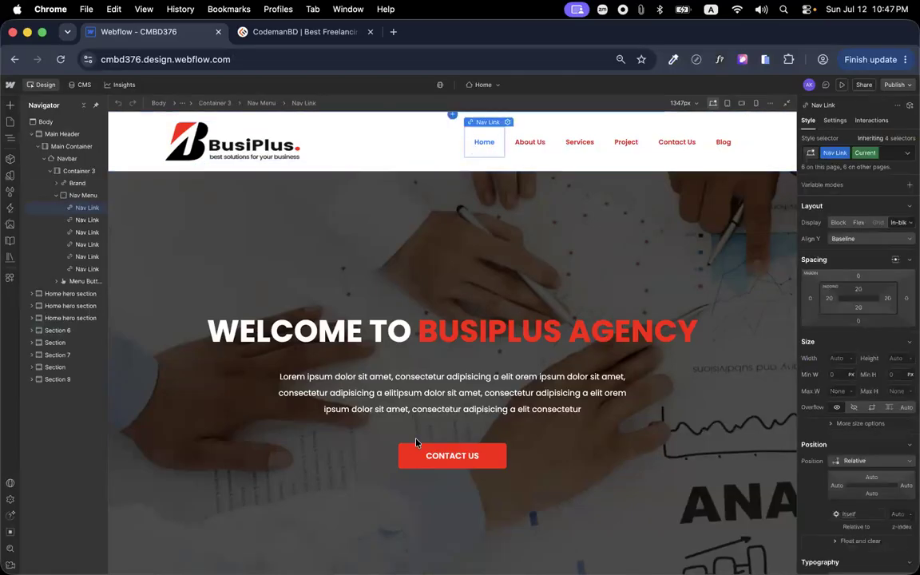
{"action": "scroll", "coordinate": [482, 324], "scroll_direction": "down", "scroll_amount": 5}
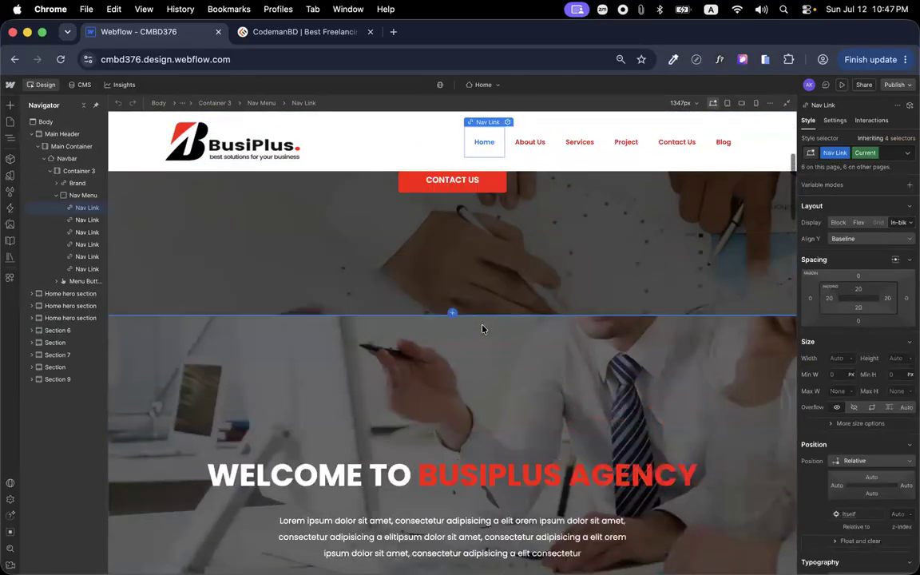
{"action": "scroll", "coordinate": [482, 324], "scroll_direction": "up", "scroll_amount": 5}
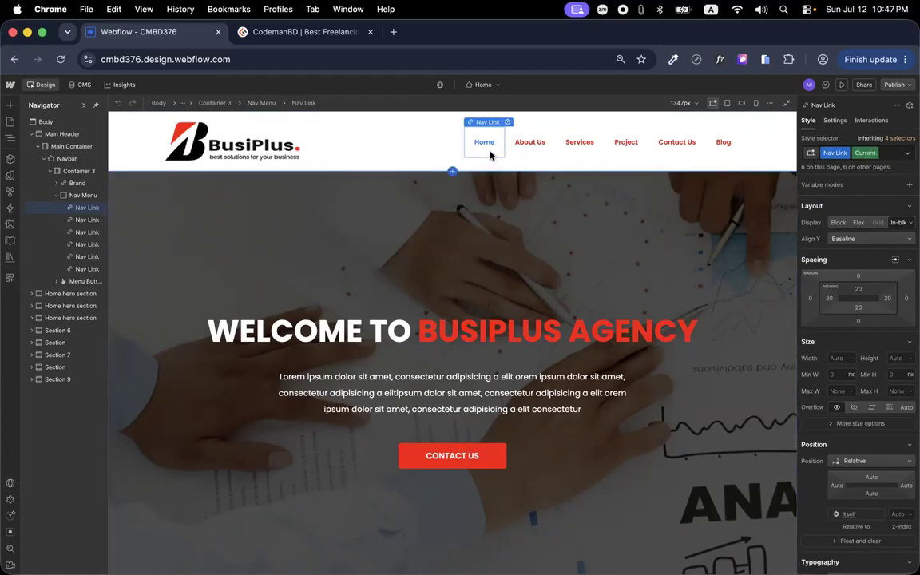
{"action": "scroll", "coordinate": [847, 359], "scroll_direction": "down", "scroll_amount": 7}
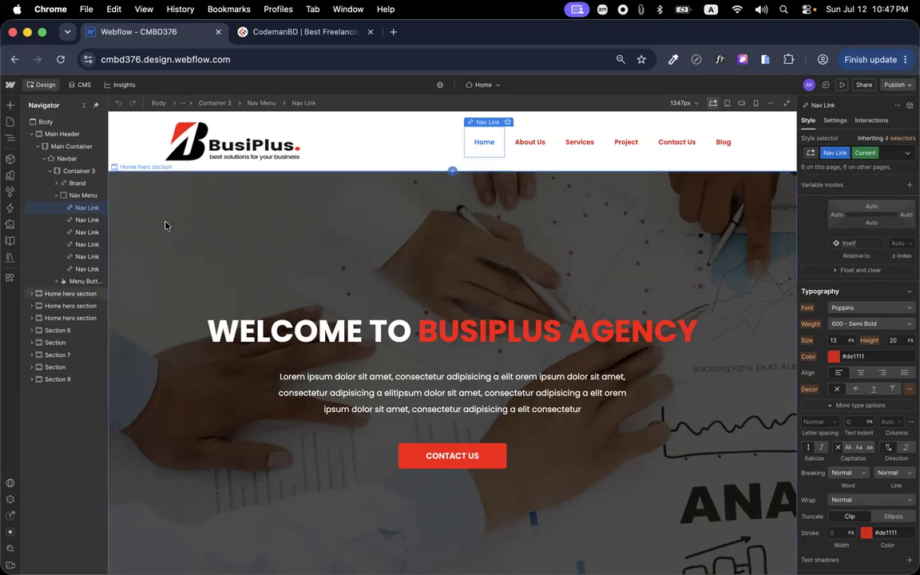
Create a reusable component named Main Header from the Home page's Main Header section and exit component editing
{"action": "left_click", "coordinate": [120, 140]}
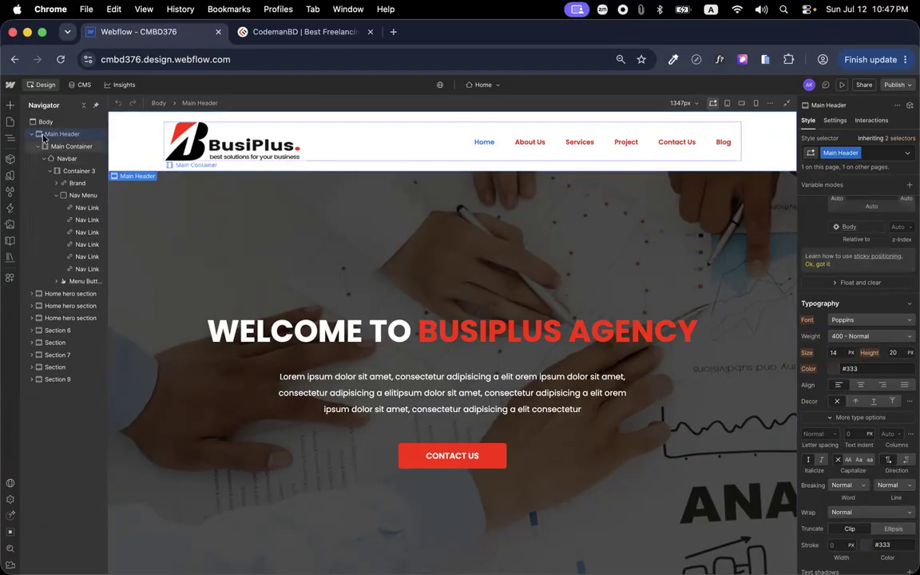
{"action": "right_click", "coordinate": [97, 148]}
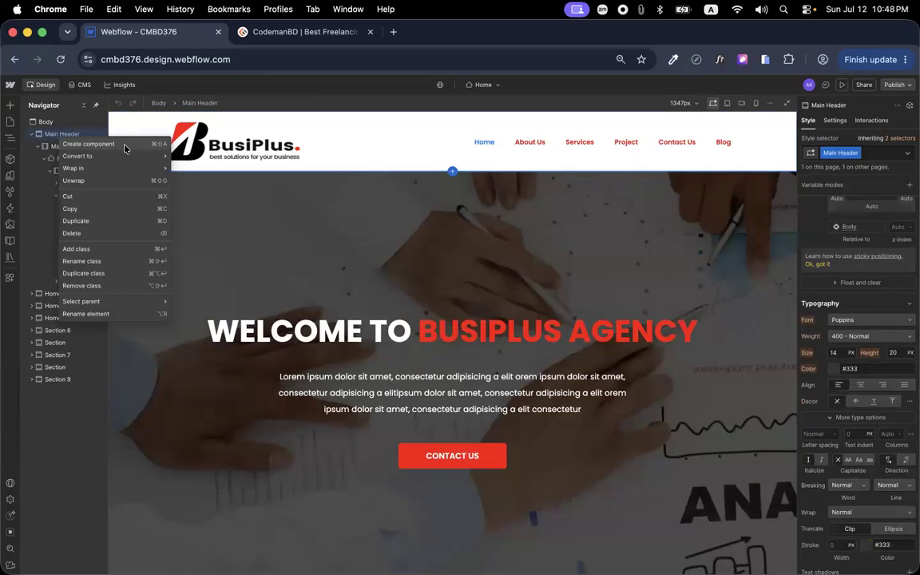
{"action": "left_click", "coordinate": [125, 144]}
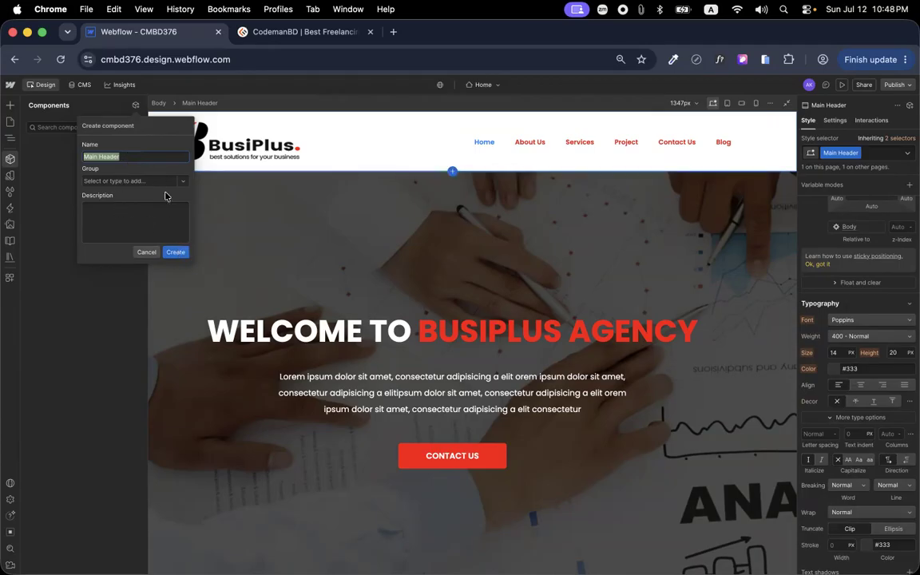
{"action": "left_click", "coordinate": [57, 171]}
{"action": "key", "text": "Return"}
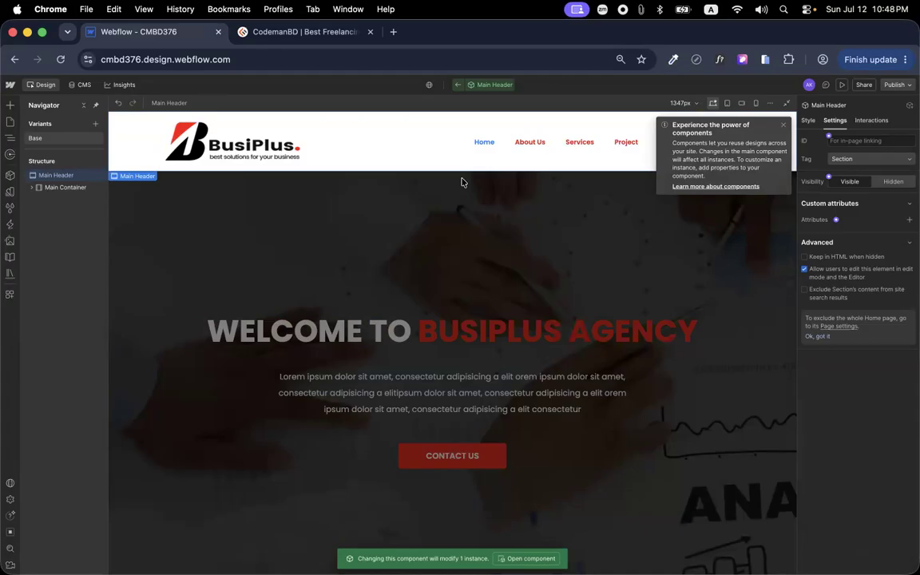
{"action": "left_click", "coordinate": [783, 125]}
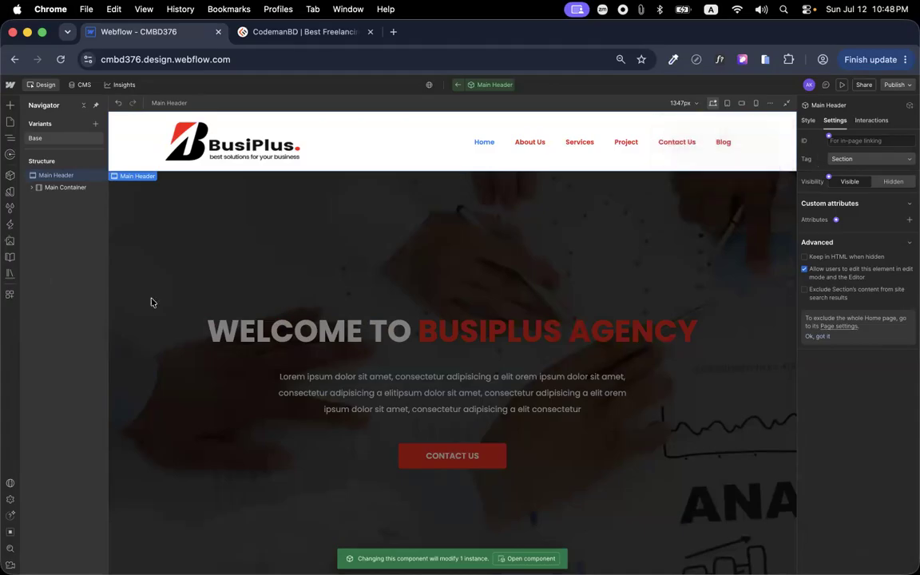
{"action": "left_click", "coordinate": [11, 141]}
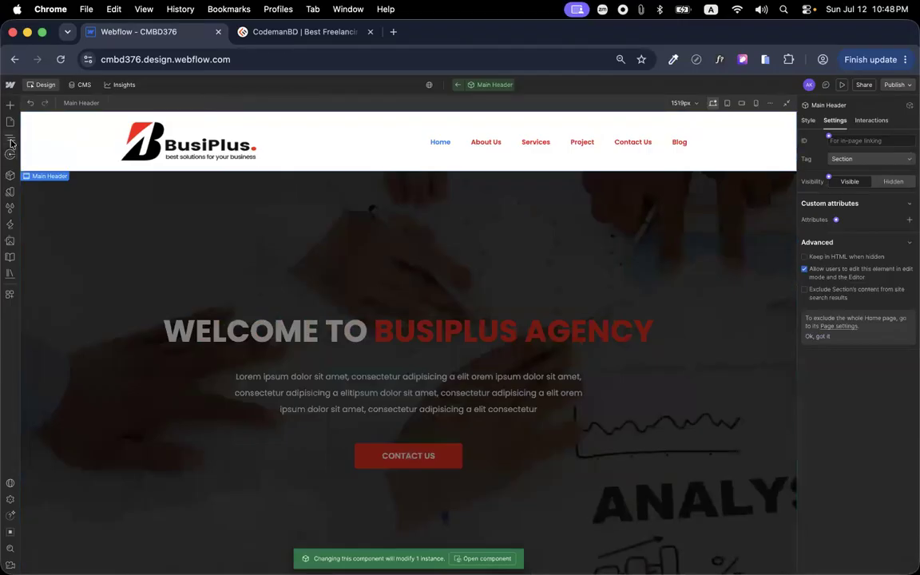
{"action": "left_click", "coordinate": [10, 140]}
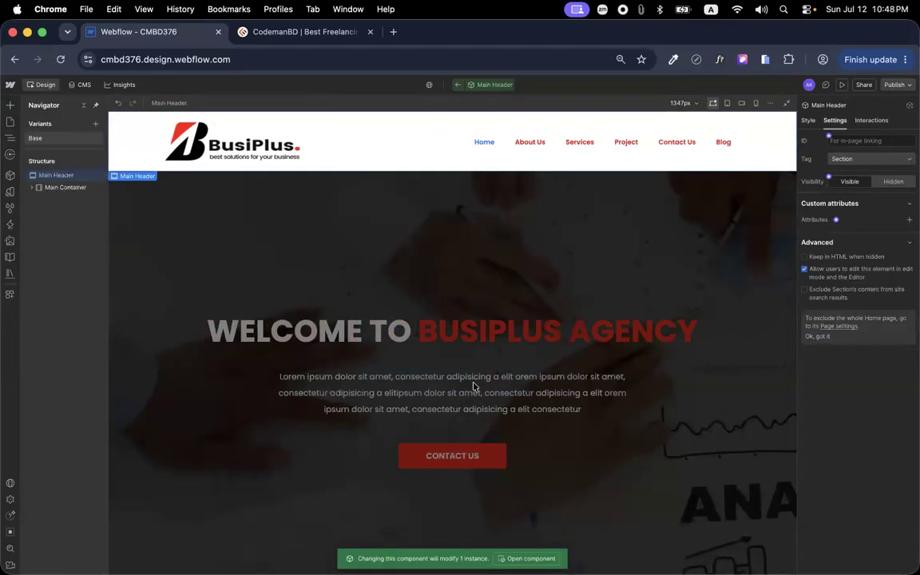
{"action": "left_click", "coordinate": [431, 376]}
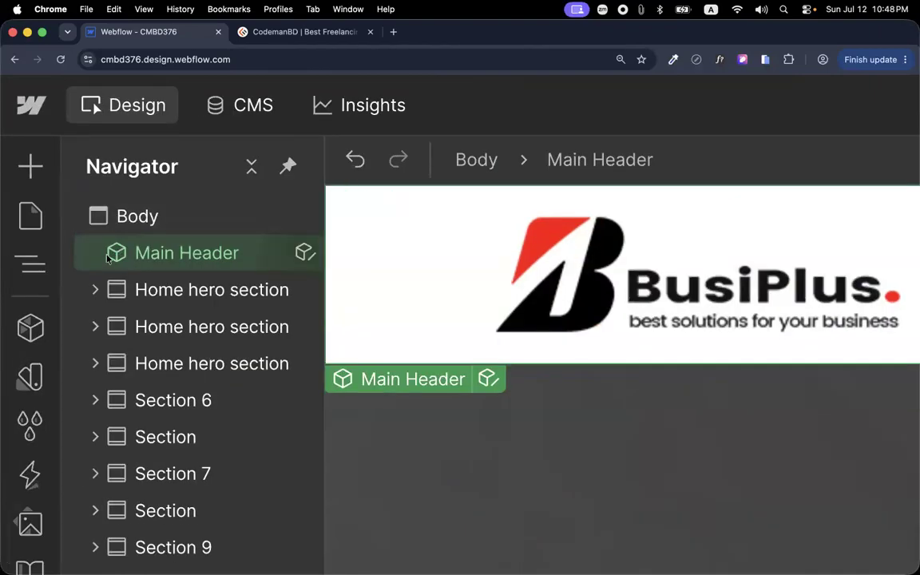
Open the Main Header component for viewing in edit mode and return to the Home page
{"action": "scroll", "coordinate": [115, 253], "scroll_direction": "down", "scroll_amount": 5}
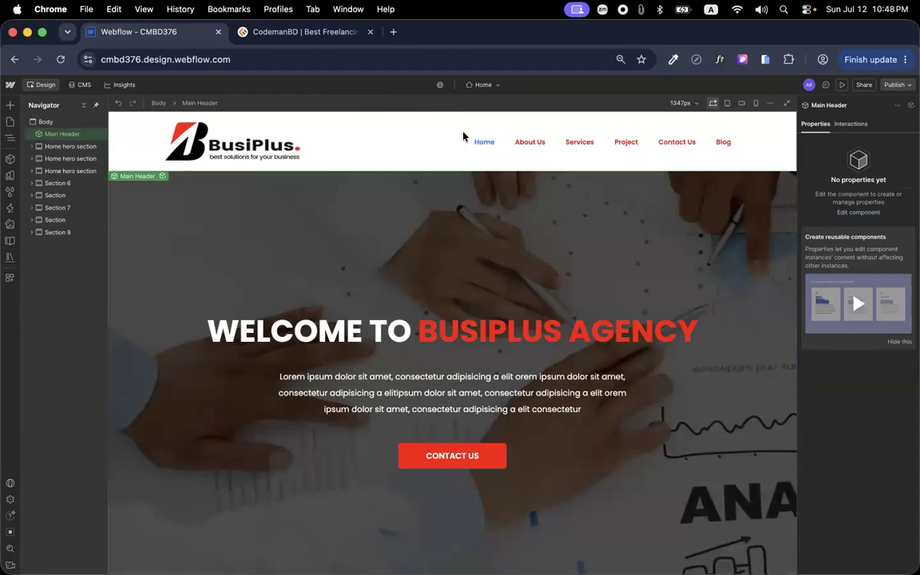
{"action": "double_click", "coordinate": [464, 138]}
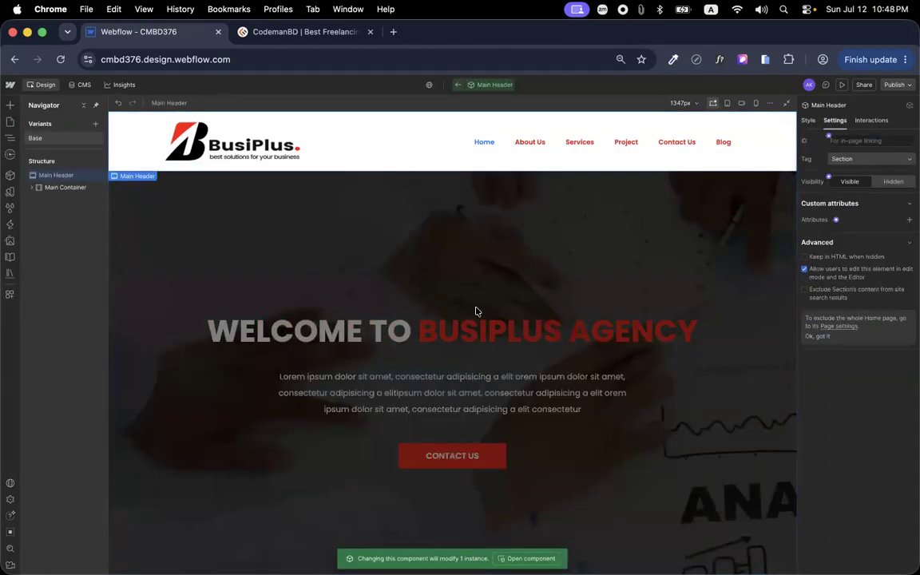
{"action": "key", "text": "Escape"}
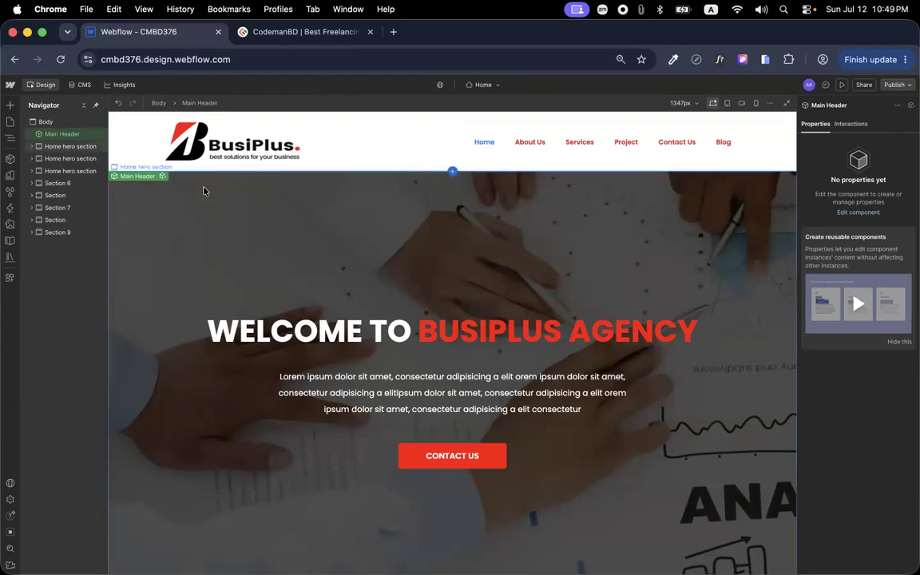
Delete the pasted Main Header section from the About us page
{"action": "left_click", "coordinate": [11, 122]}
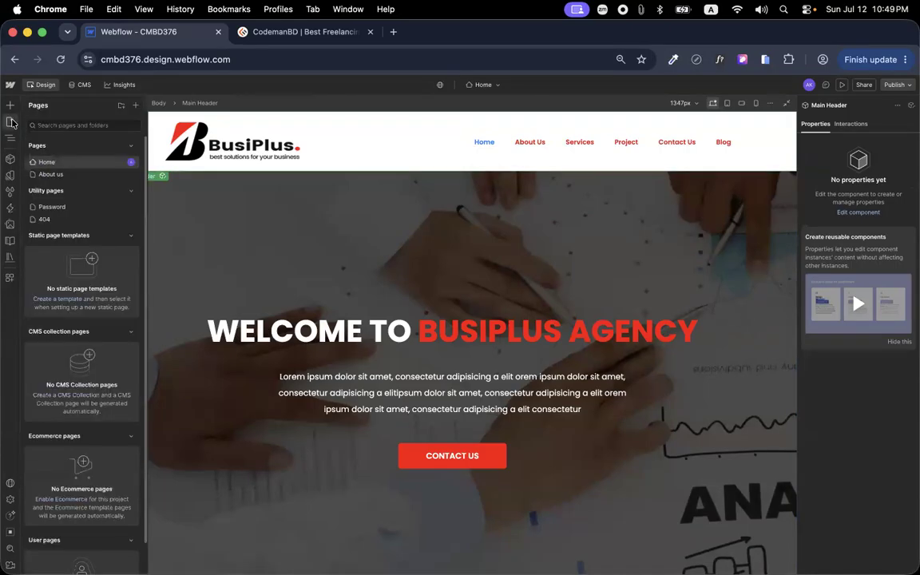
{"action": "left_click", "coordinate": [50, 174]}
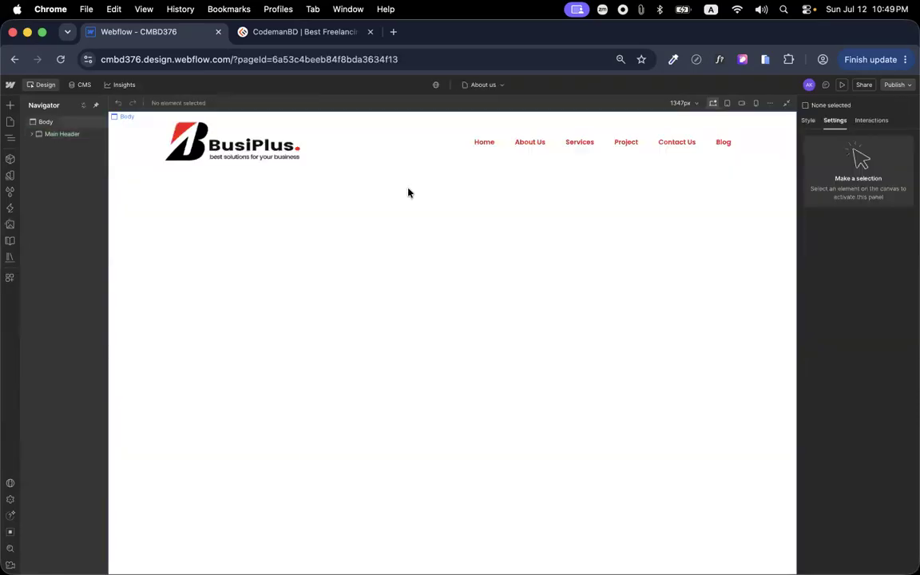
{"action": "left_click", "coordinate": [68, 139]}
{"action": "key", "text": "Delete"}
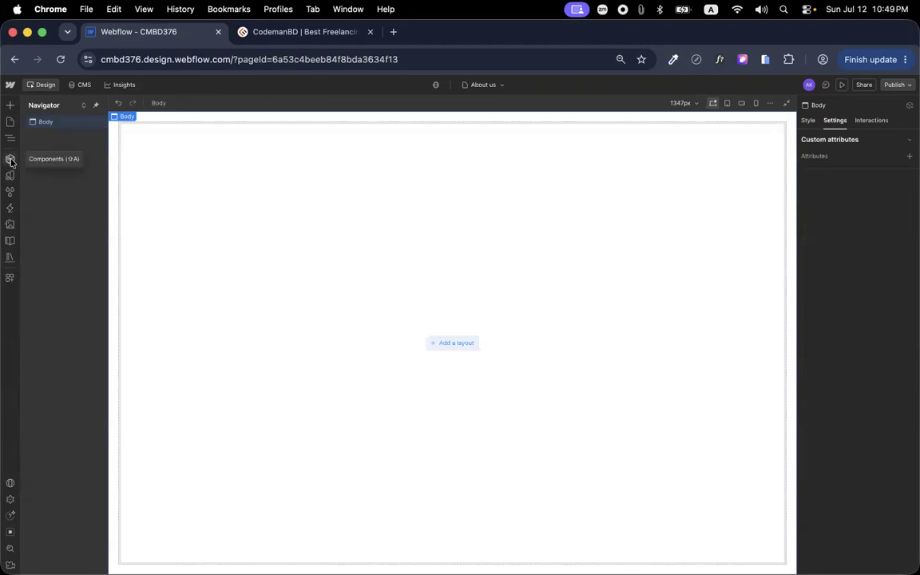
Insert the Main Header component into the body of the About us page
{"action": "scroll", "coordinate": [11, 163], "scroll_direction": "up", "scroll_amount": 5}
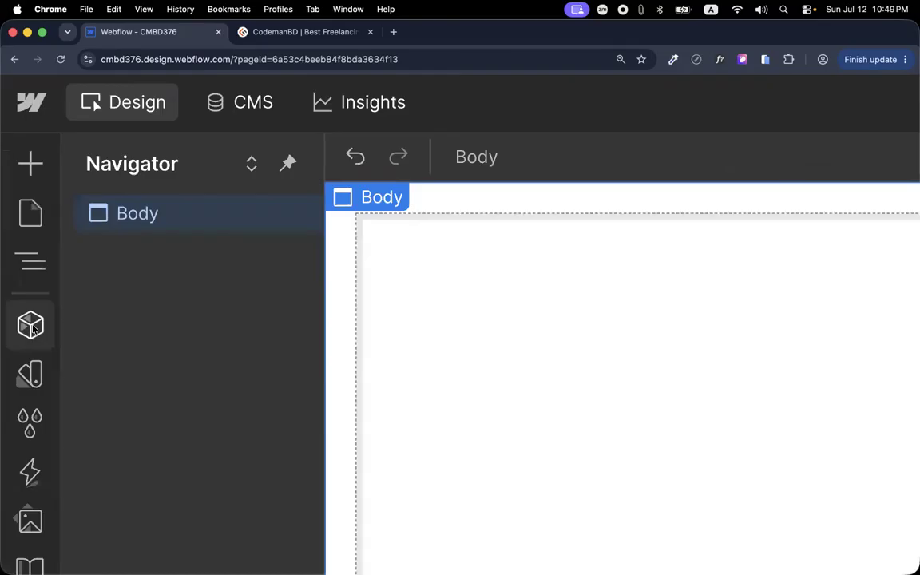
{"action": "scroll", "coordinate": [32, 328], "scroll_direction": "down", "scroll_amount": 5}
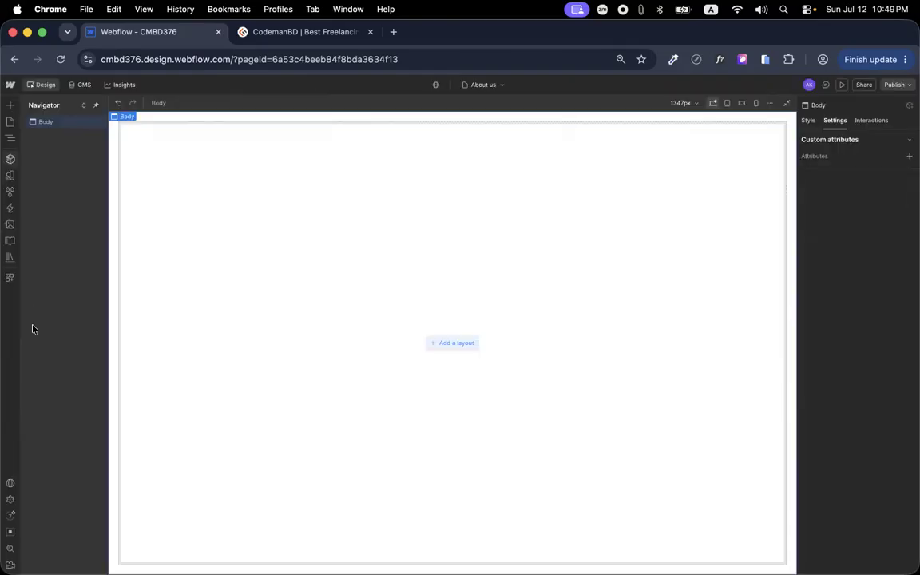
{"action": "left_click", "coordinate": [11, 160]}
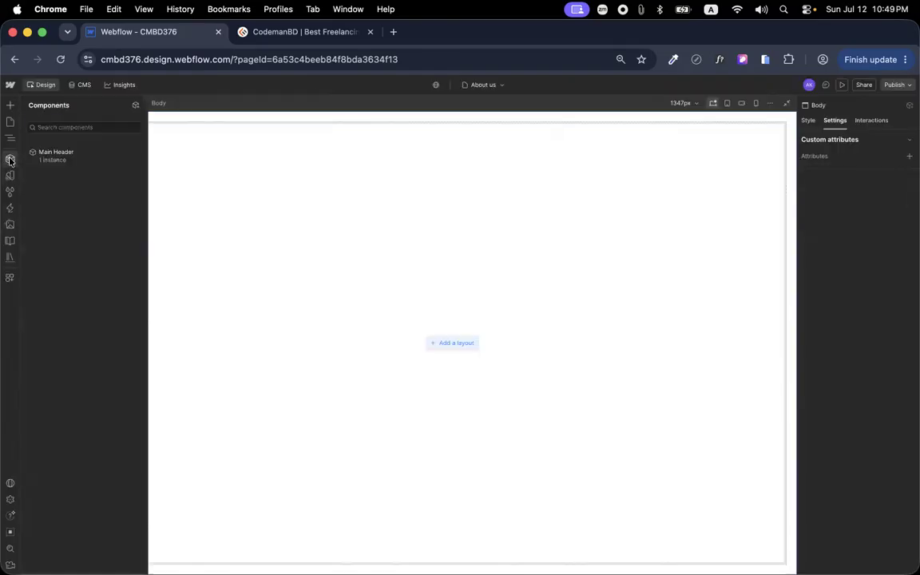
{"action": "left_click", "coordinate": [68, 157]}
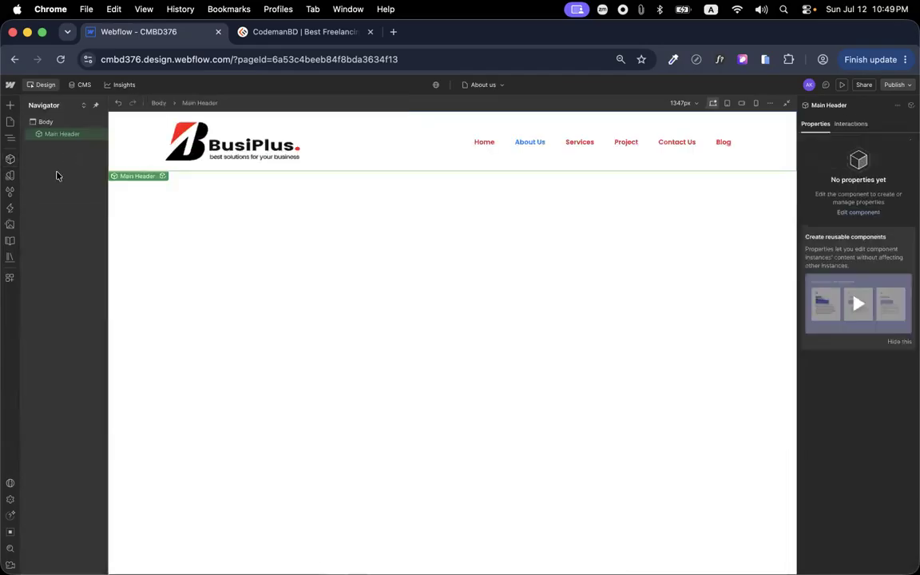
{"action": "left_click", "coordinate": [476, 269]}
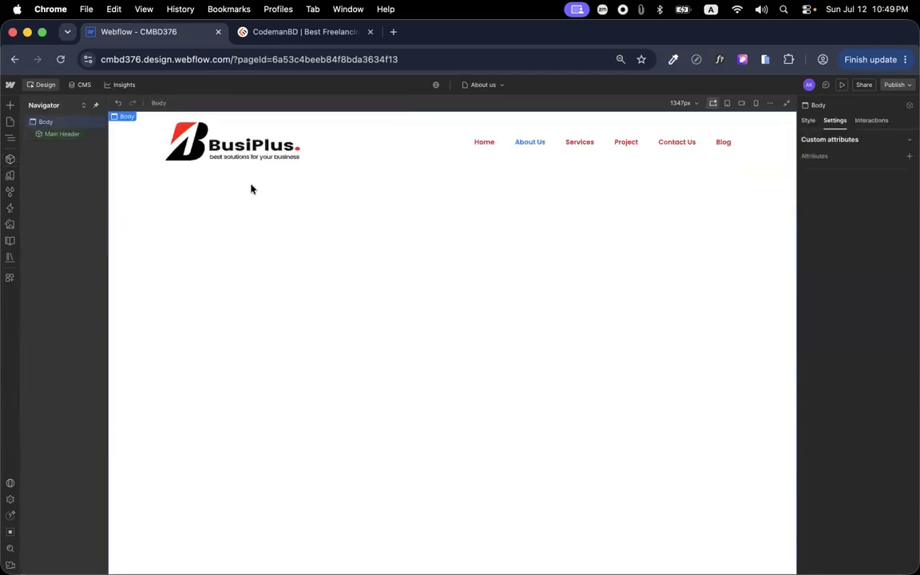
In the Main Header component, change the Project nav link text to "Our Project"
{"action": "left_click", "coordinate": [414, 159]}
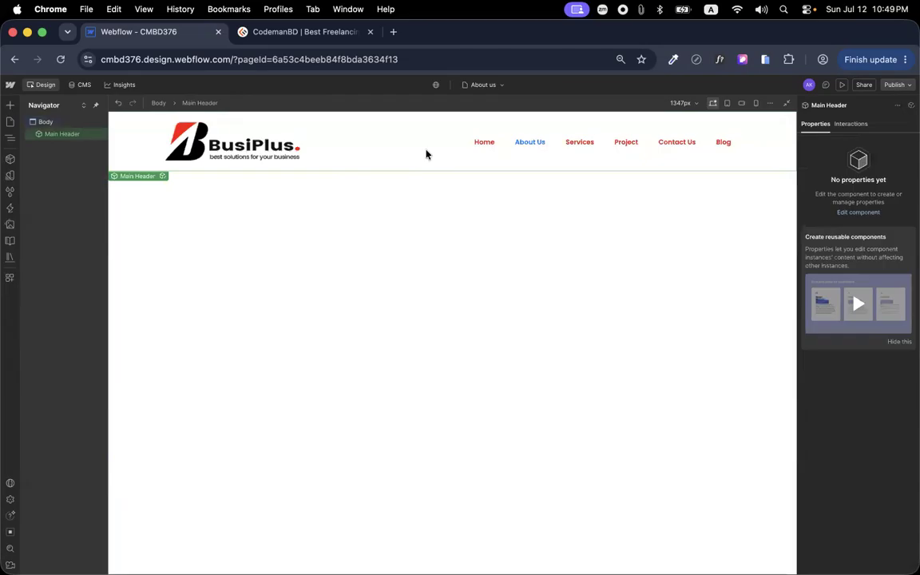
{"action": "double_click", "coordinate": [427, 154]}
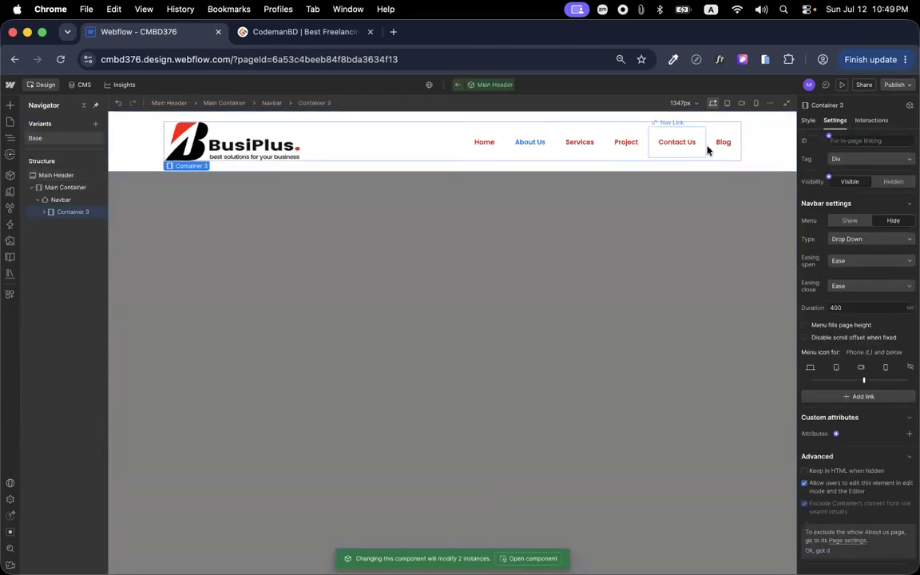
{"action": "left_click", "coordinate": [541, 151]}
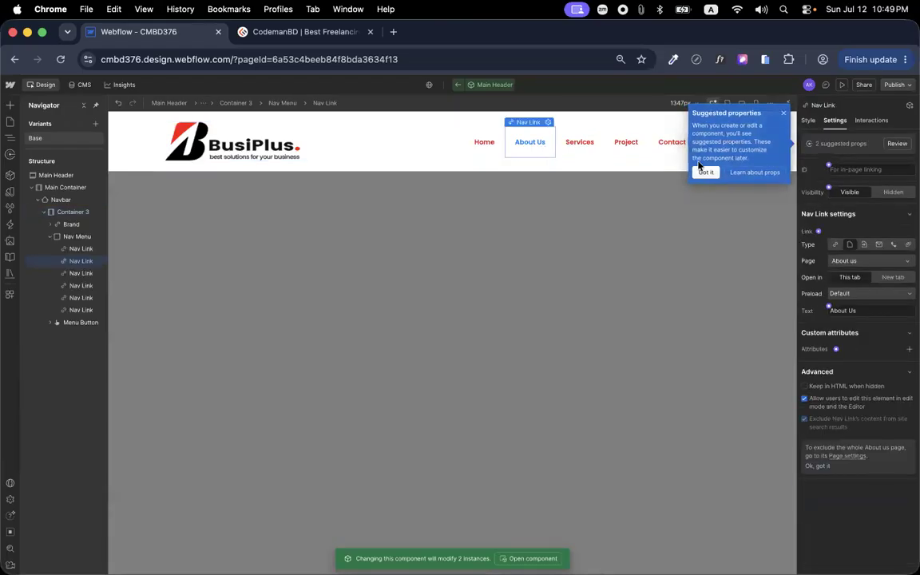
{"action": "left_click", "coordinate": [593, 145]}
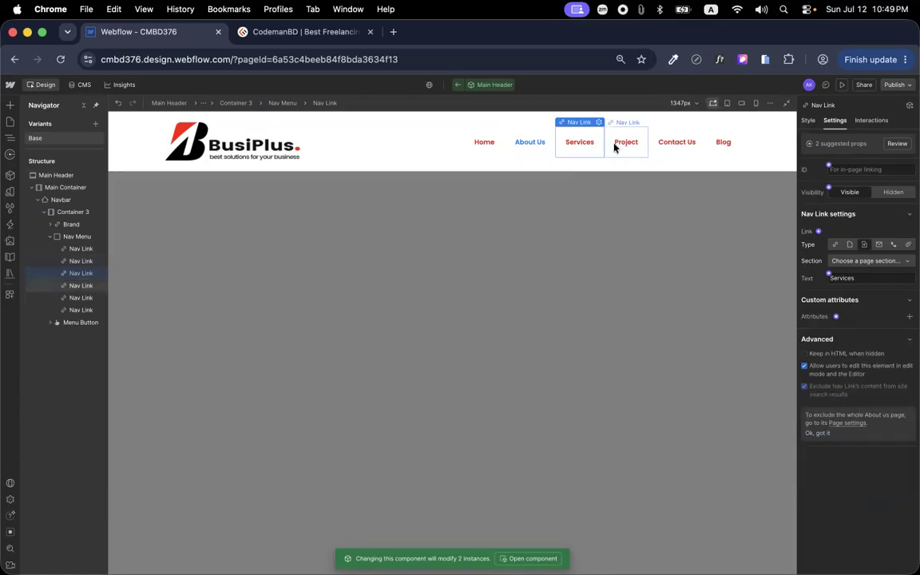
{"action": "double_click", "coordinate": [619, 145]}
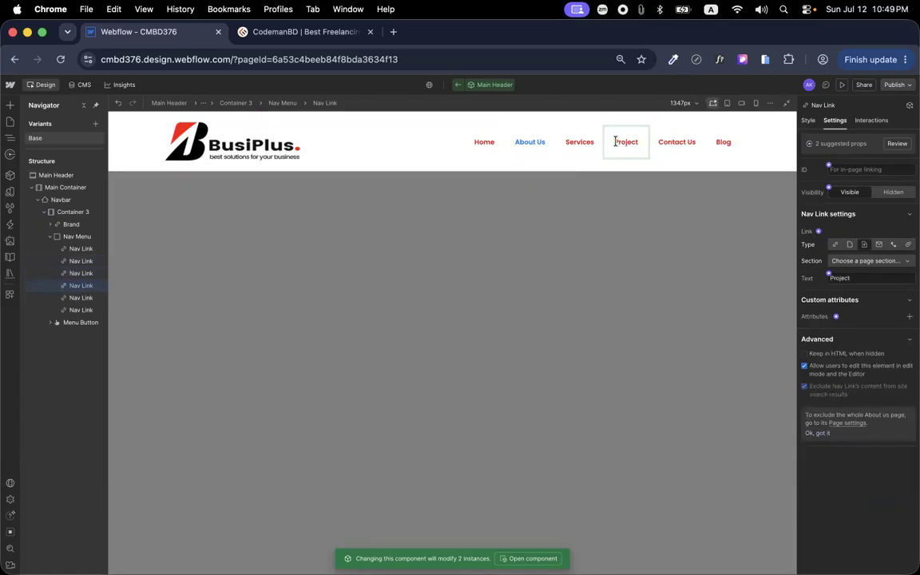
{"action": "type", "text": "Our"}
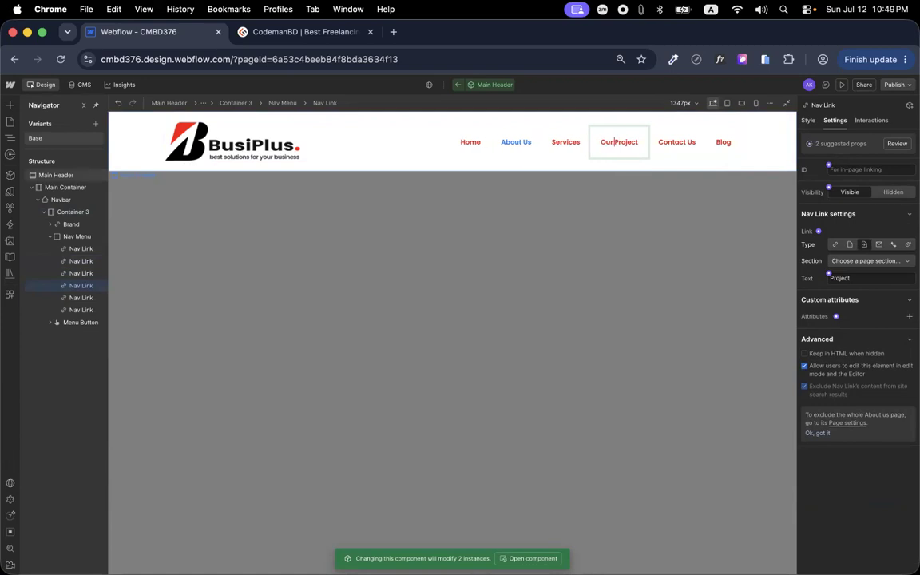
{"action": "key", "text": "Escape"}
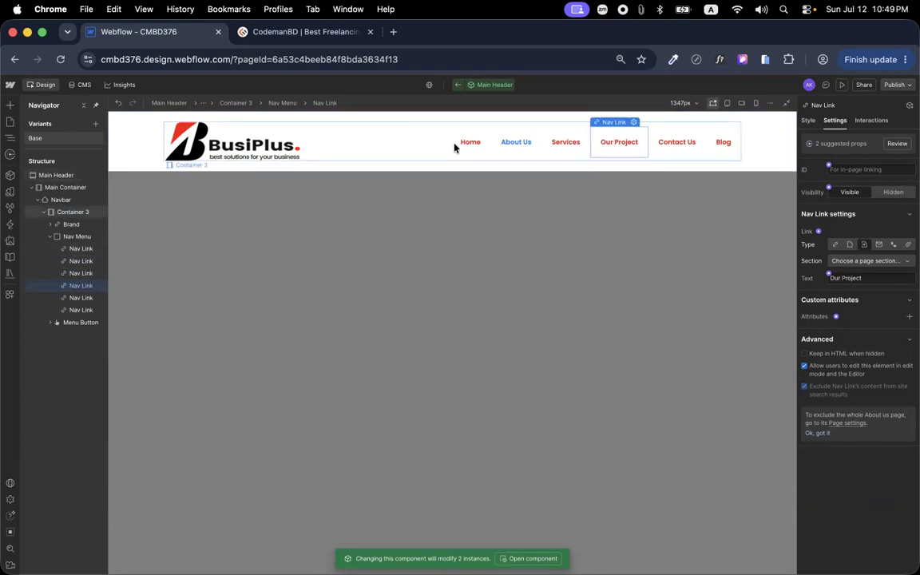
Exit editing of the Main Header component and switch to the Home page
{"action": "left_click", "coordinate": [295, 281]}
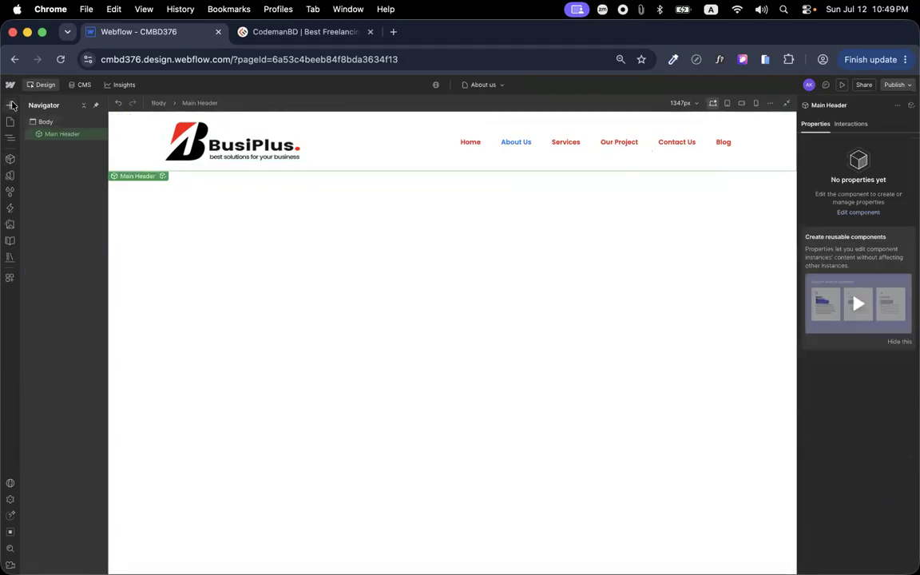
{"action": "left_click", "coordinate": [9, 121]}
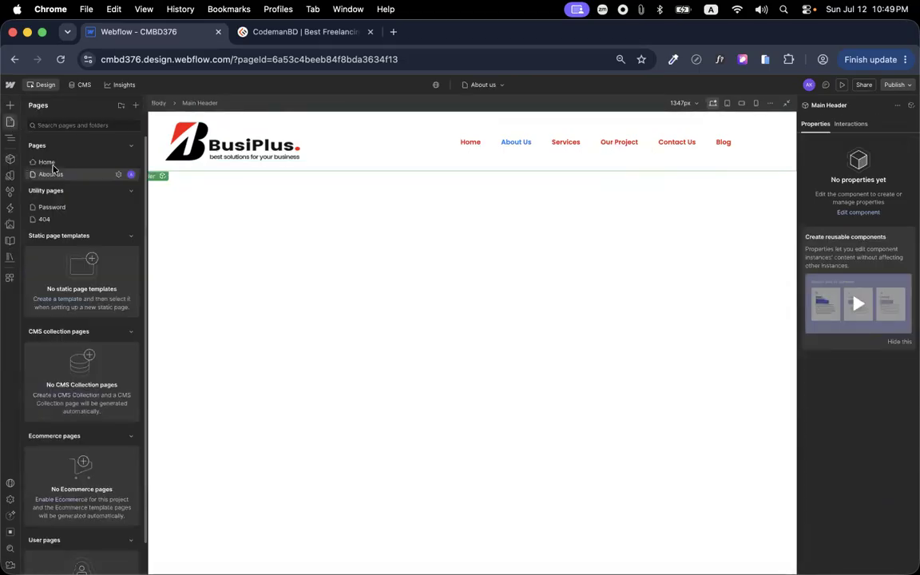
{"action": "left_click", "coordinate": [51, 174]}
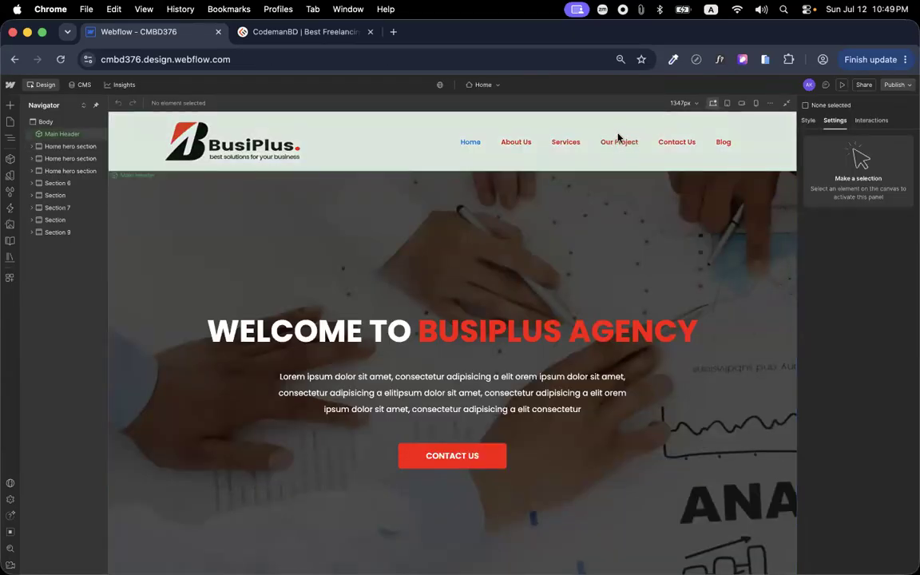
Add the Footer Light layout below the last section of the Home page
{"action": "scroll", "coordinate": [606, 170], "scroll_direction": "down", "scroll_amount": 10}
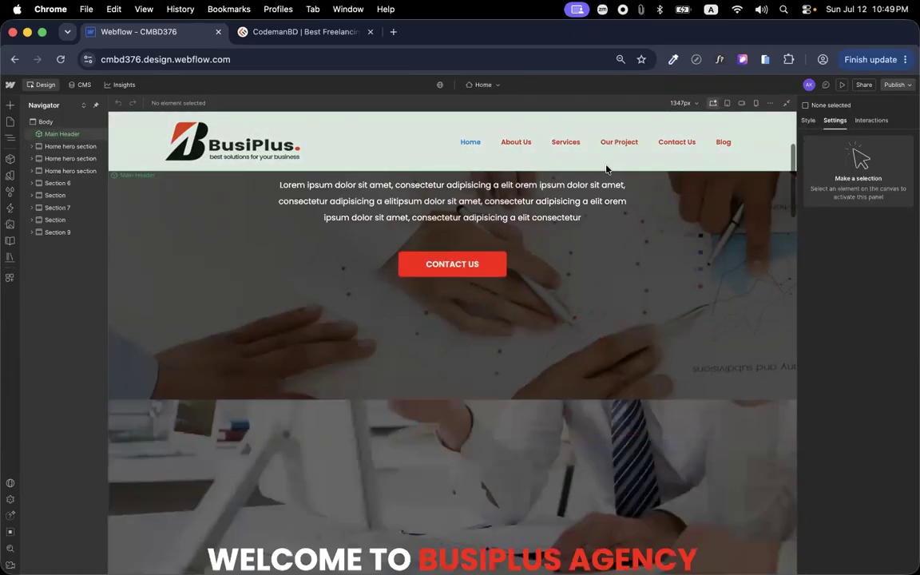
{"action": "scroll", "coordinate": [563, 333], "scroll_direction": "down", "scroll_amount": 15}
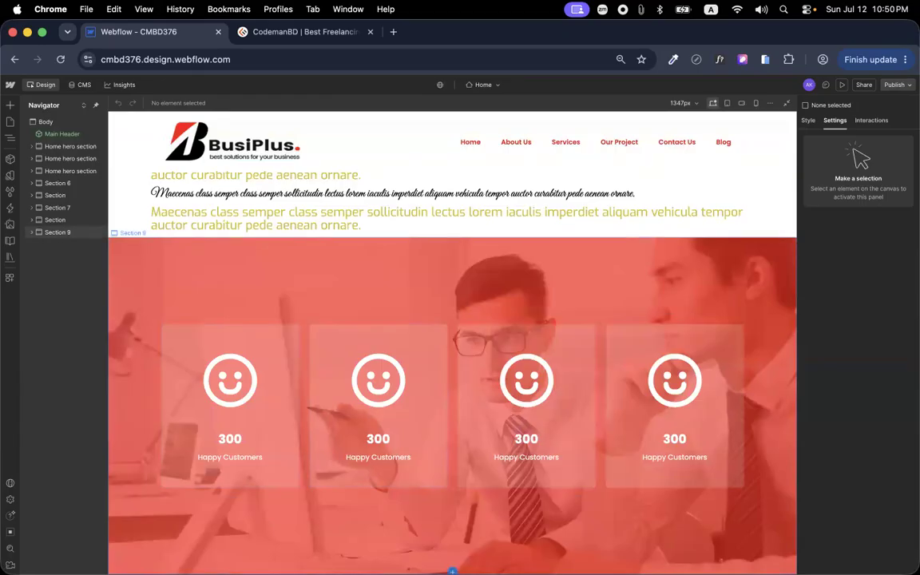
{"action": "left_click", "coordinate": [452, 571]}
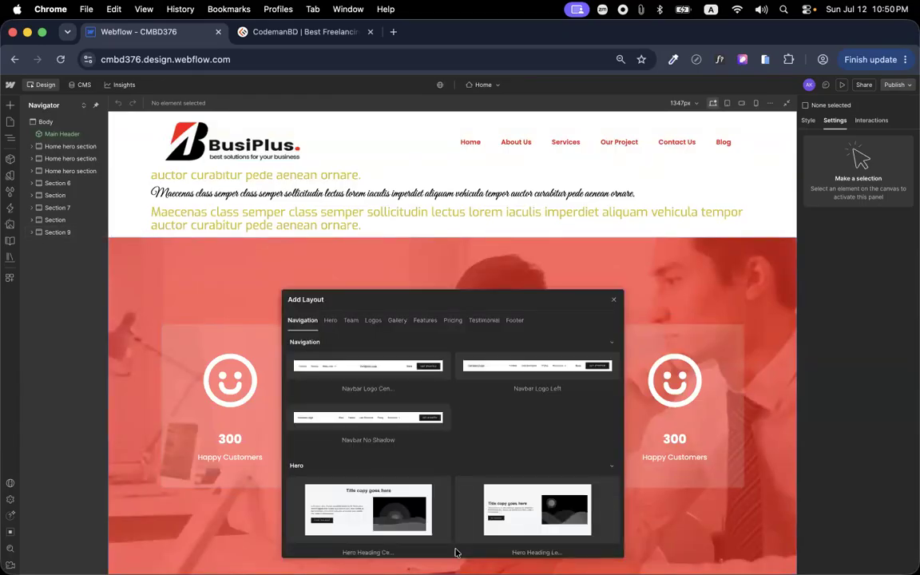
{"action": "left_click", "coordinate": [514, 320]}
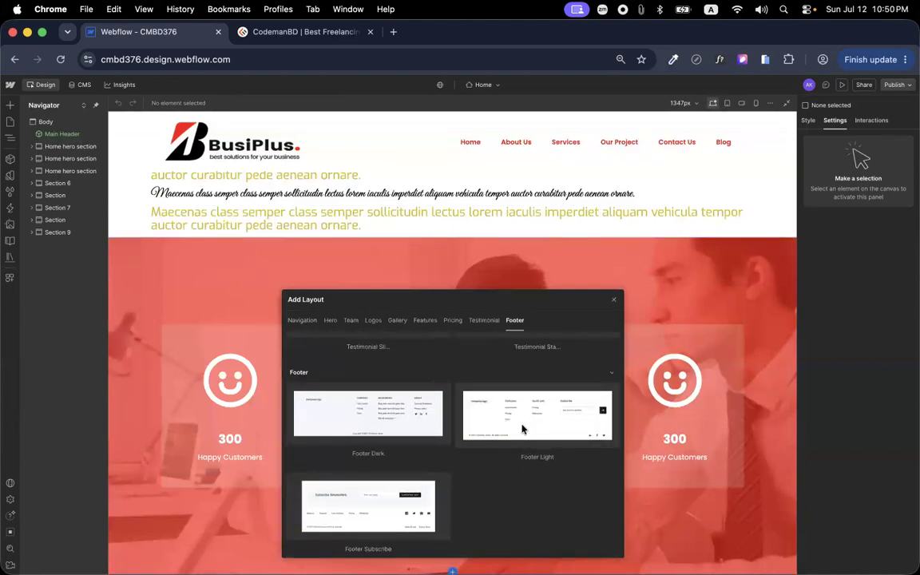
{"action": "left_click", "coordinate": [522, 430]}
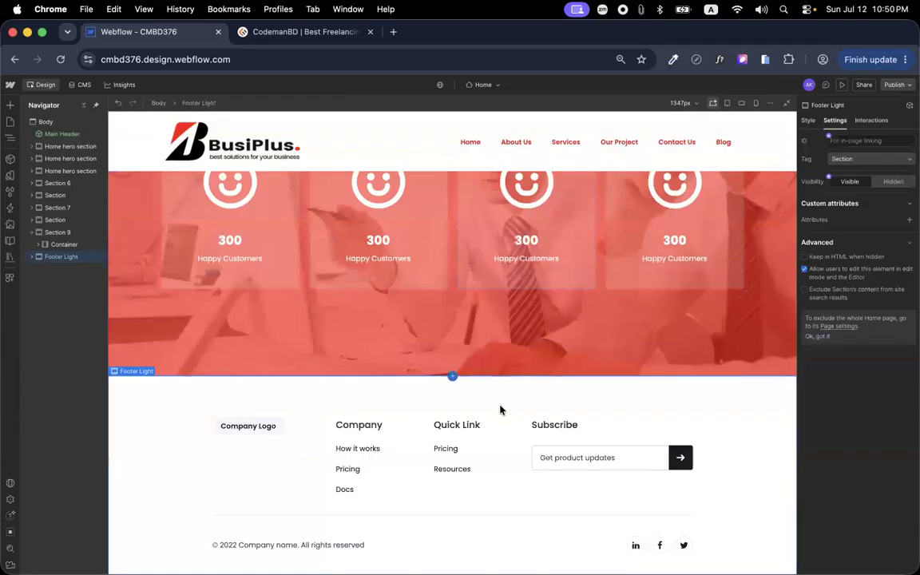
Replace the Company Logo placeholder in the footer with the image logo (6).png
{"action": "left_click", "coordinate": [249, 417]}
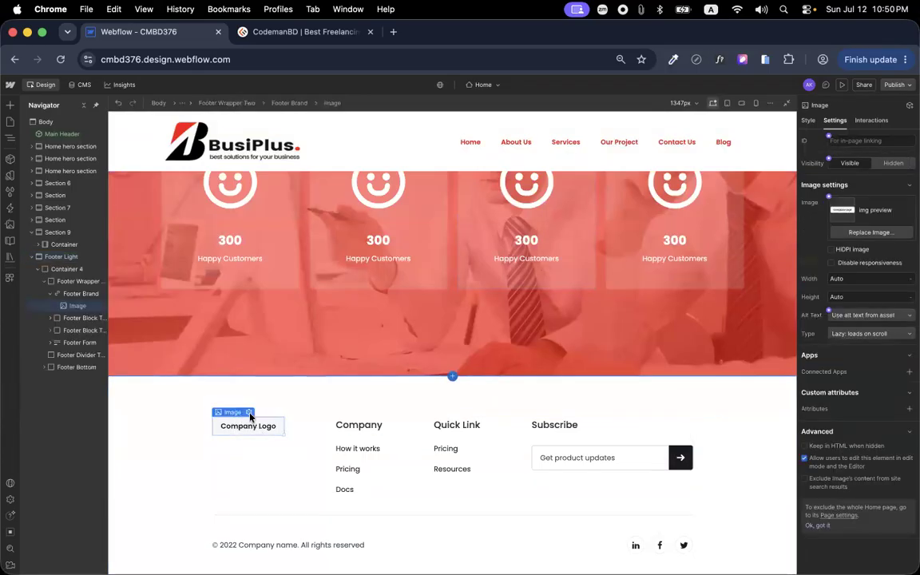
{"action": "left_click", "coordinate": [250, 414]}
{"action": "left_click", "coordinate": [266, 287]}
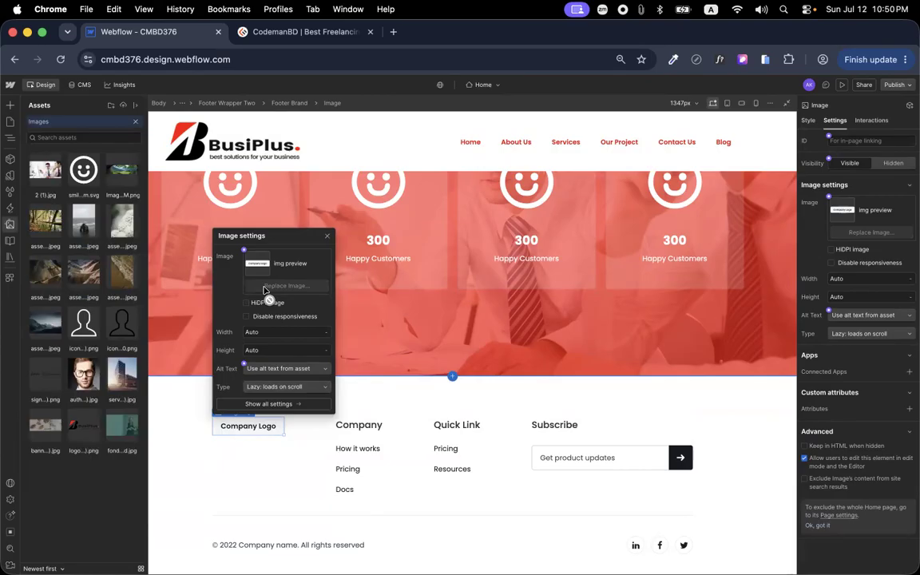
{"action": "left_click", "coordinate": [80, 425]}
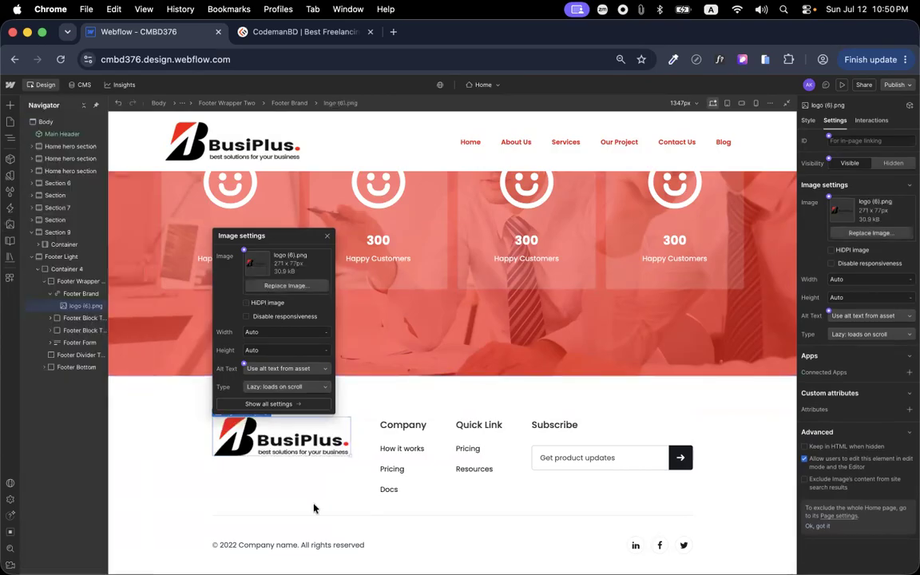
{"action": "left_click", "coordinate": [313, 486]}
Rename the footer section's class from Footer Light to Main Footer
{"action": "left_click", "coordinate": [726, 386]}
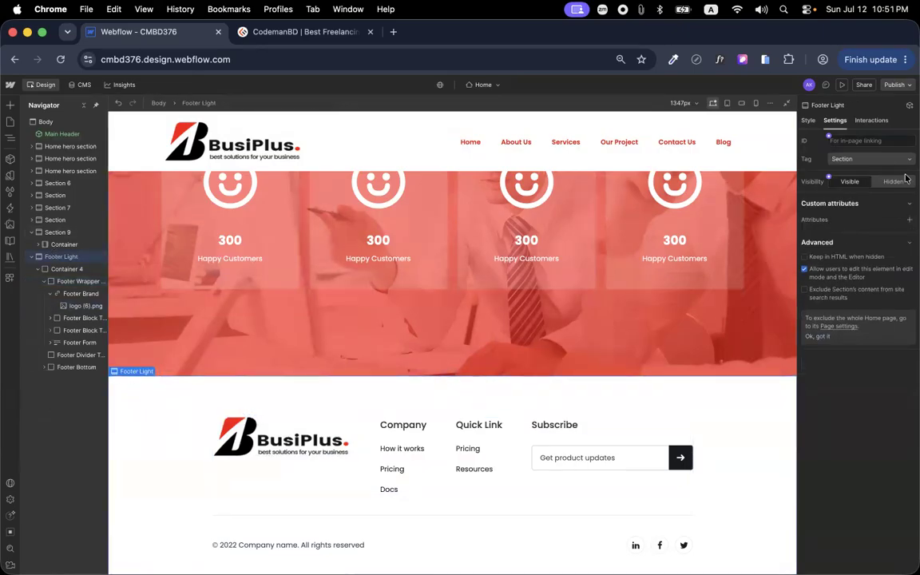
{"action": "left_click", "coordinate": [809, 121]}
{"action": "double_click", "coordinate": [836, 154]}
{"action": "key", "text": "Right"}
{"action": "key", "text": "alt+shift+Left"}
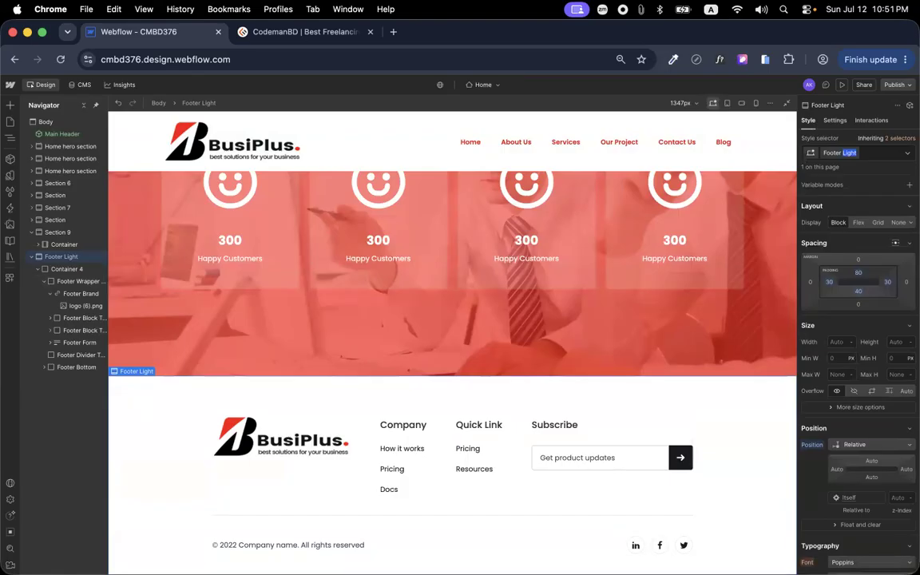
{"action": "key", "text": "BackSpace"}
{"action": "type", "text": "Main"}
{"action": "key", "text": "Return"}
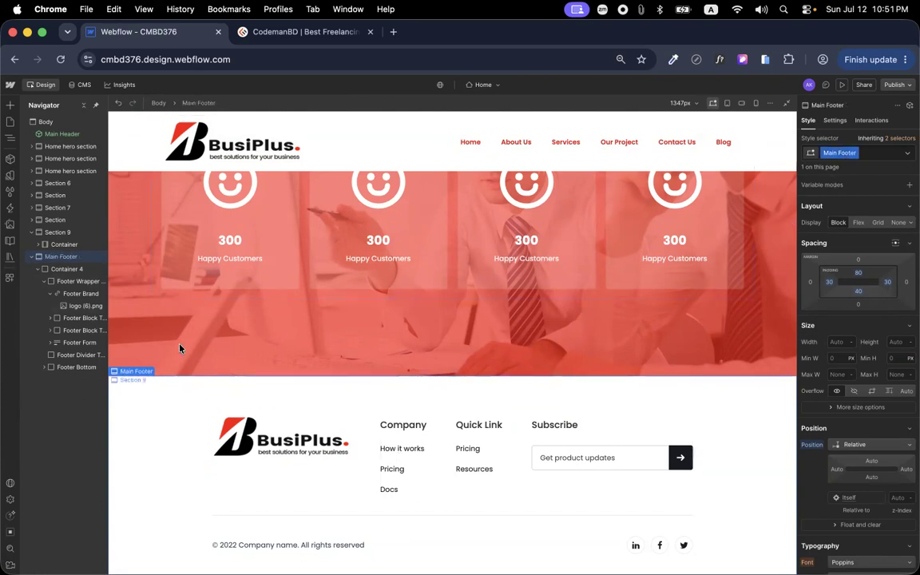
{"action": "right_click", "coordinate": [126, 386]}
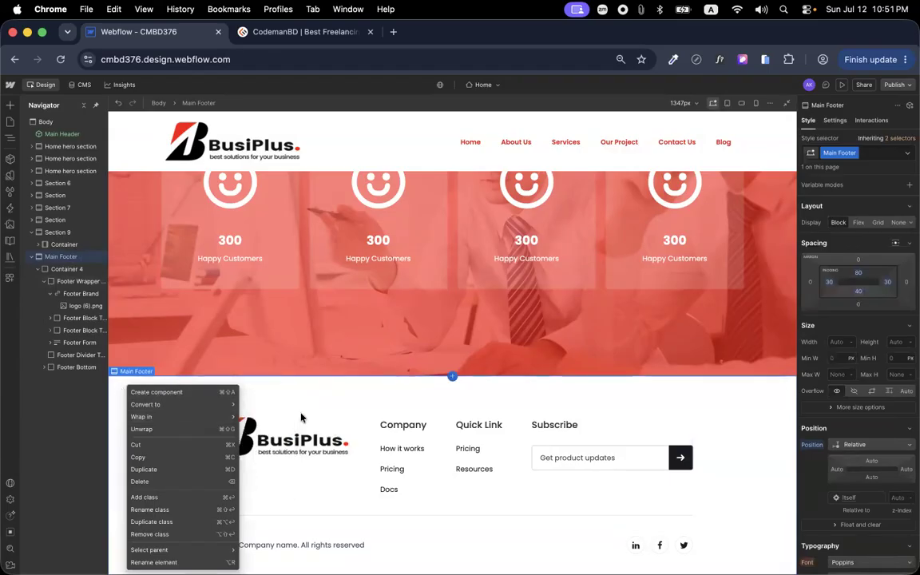
{"action": "right_click", "coordinate": [364, 387]}
{"action": "right_click", "coordinate": [284, 444]}
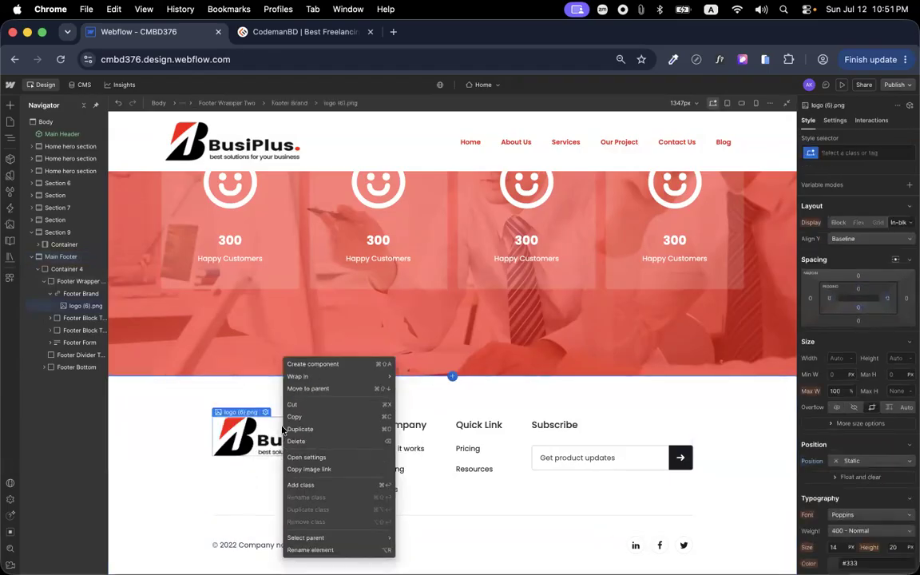
{"action": "right_click", "coordinate": [430, 439]}
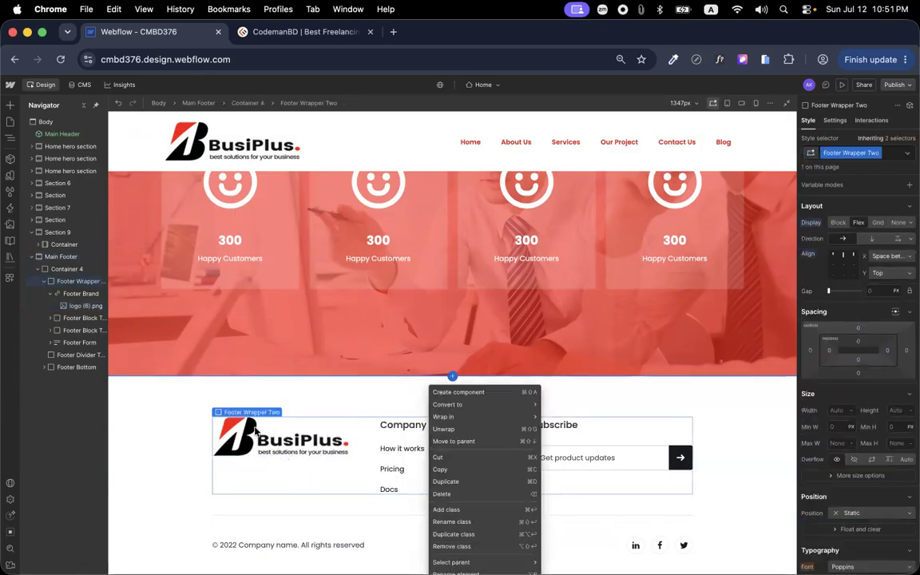
{"action": "key", "text": "Escape"}
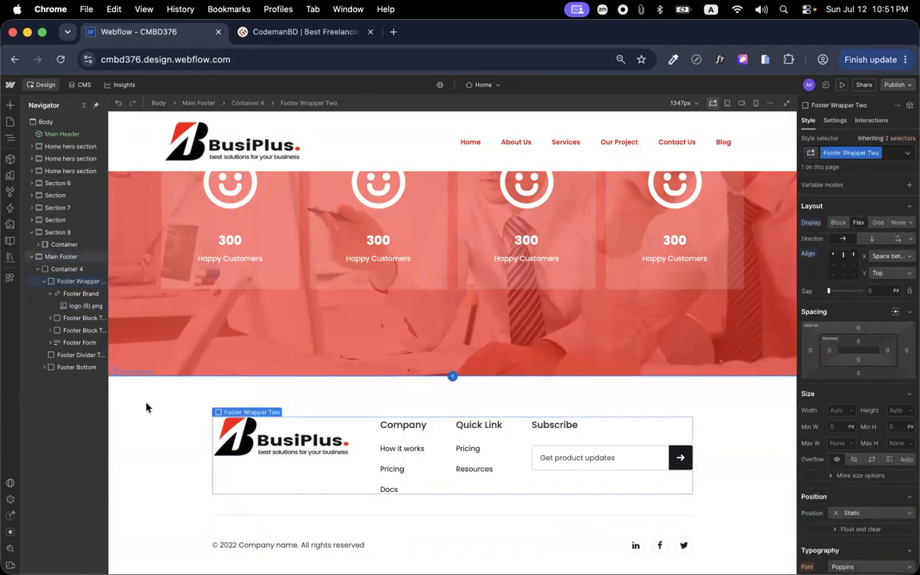
Create a reusable component from the Main Footer section and return to the Home page
{"action": "left_click", "coordinate": [137, 406]}
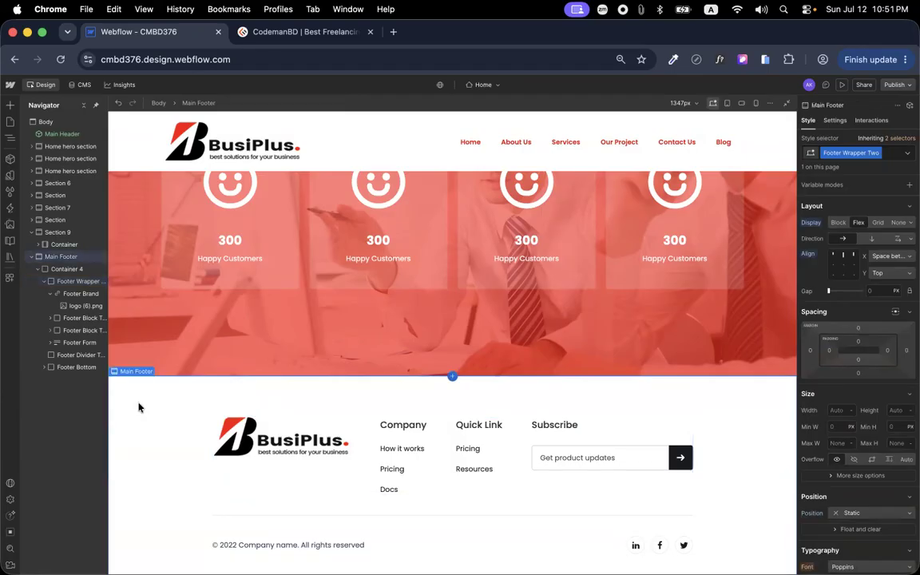
{"action": "right_click", "coordinate": [47, 257]}
{"action": "left_click", "coordinate": [66, 265]}
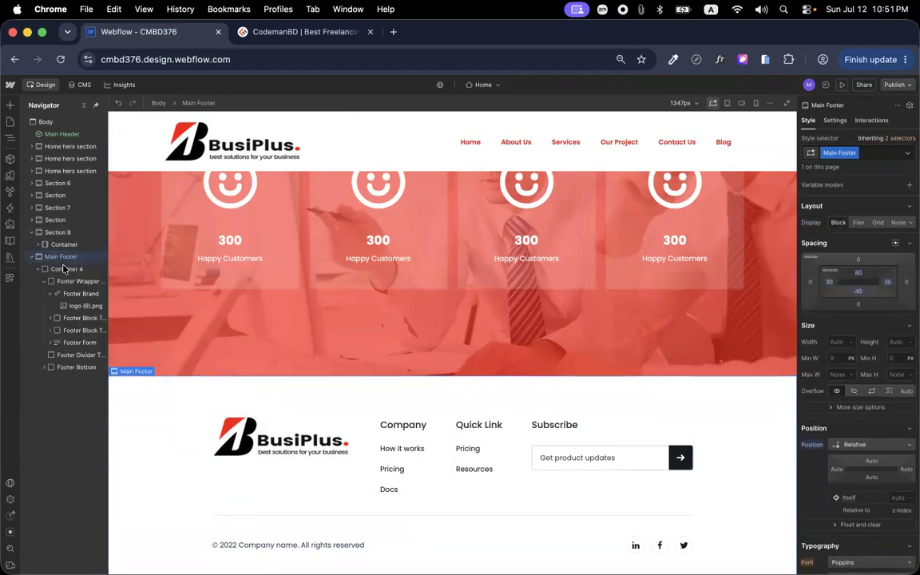
{"action": "left_click", "coordinate": [179, 268]}
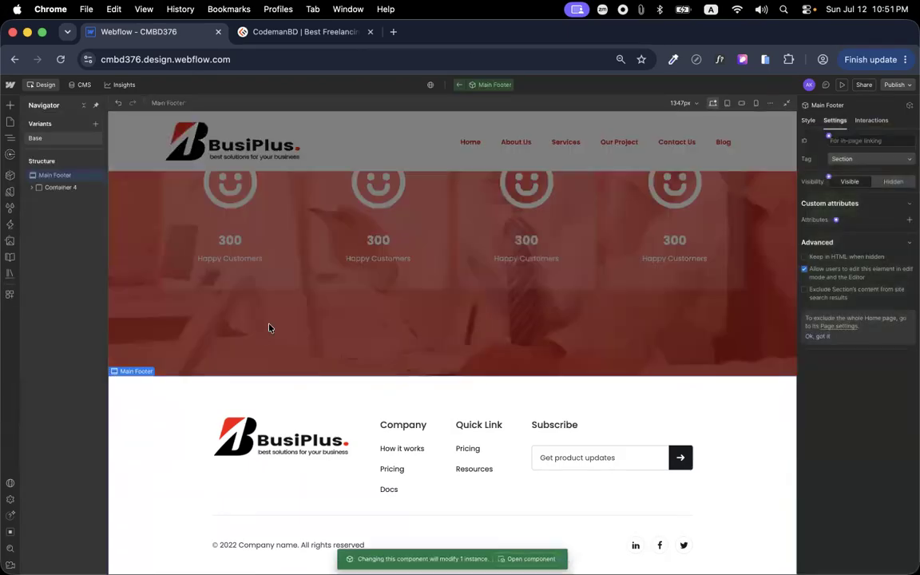
{"action": "left_click", "coordinate": [194, 266]}
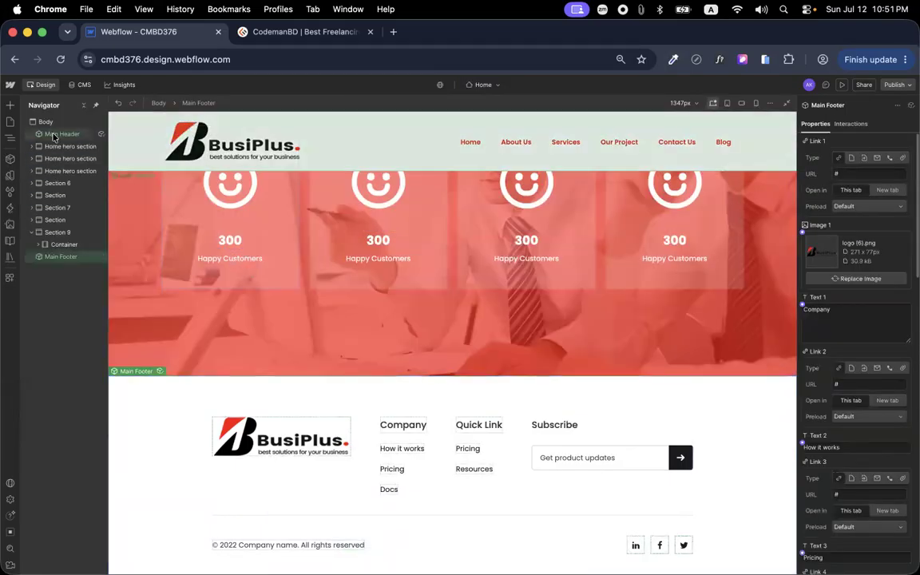
On the About us page, insert the Hero Heading Center layout from the Starter library below the header
{"action": "left_click", "coordinate": [9, 122]}
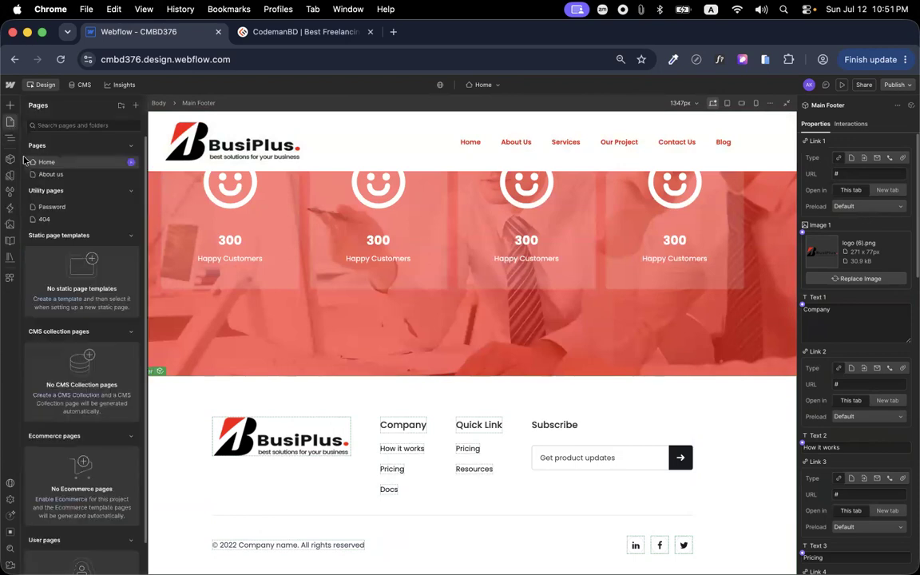
{"action": "left_click", "coordinate": [50, 175]}
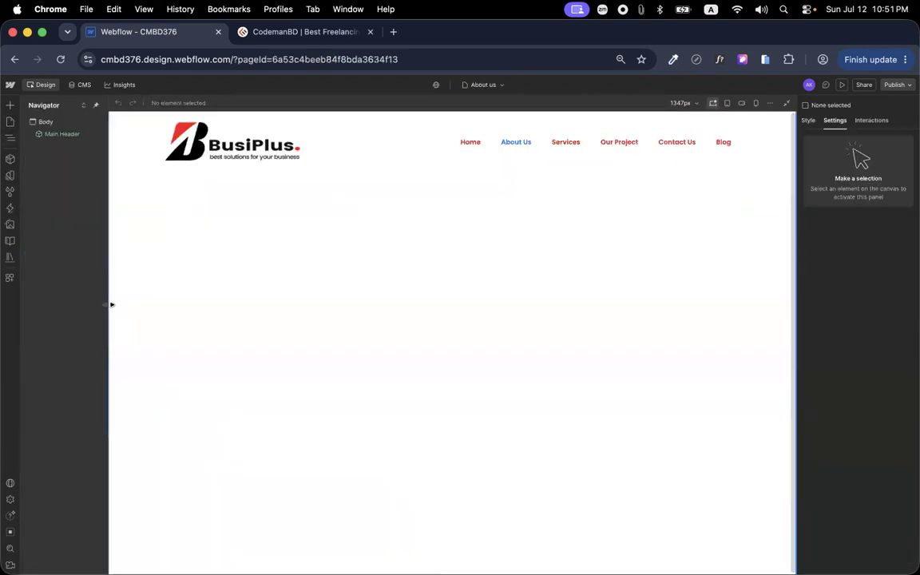
{"action": "left_click", "coordinate": [271, 289]}
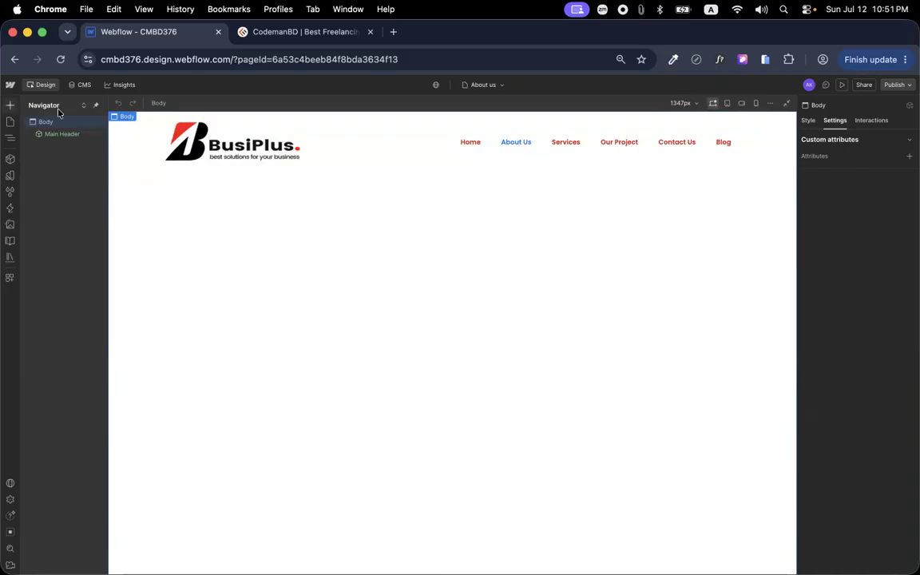
{"action": "left_click", "coordinate": [10, 105]}
{"action": "left_click", "coordinate": [72, 123]}
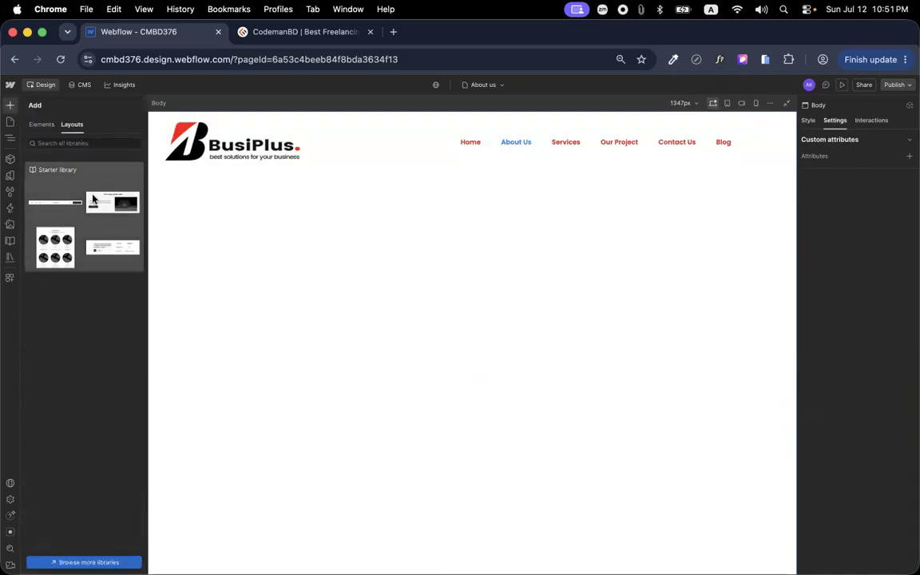
{"action": "left_click", "coordinate": [86, 179]}
{"action": "mouse_move", "coordinate": [50, 298]}
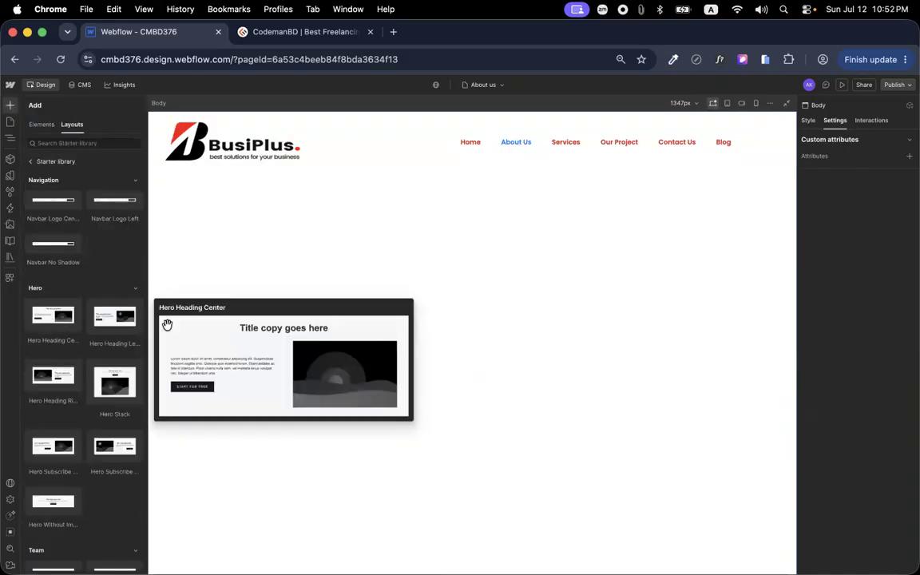
{"action": "left_click_drag", "start_coordinate": [319, 346], "coordinate": [292, 272]}
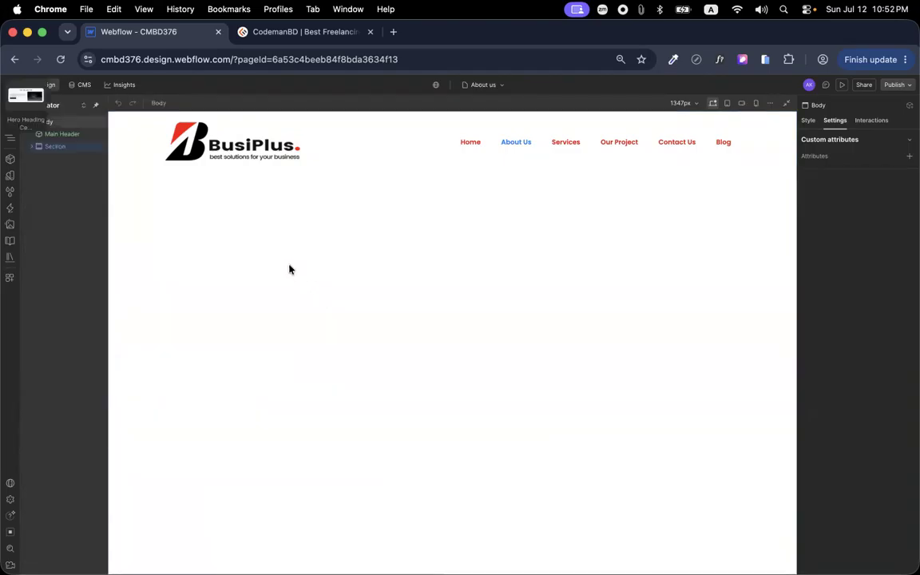
Insert the Main Footer component below the hero section of the About us page and publish the site
{"action": "left_click", "coordinate": [370, 496]}
{"action": "left_click", "coordinate": [10, 159]}
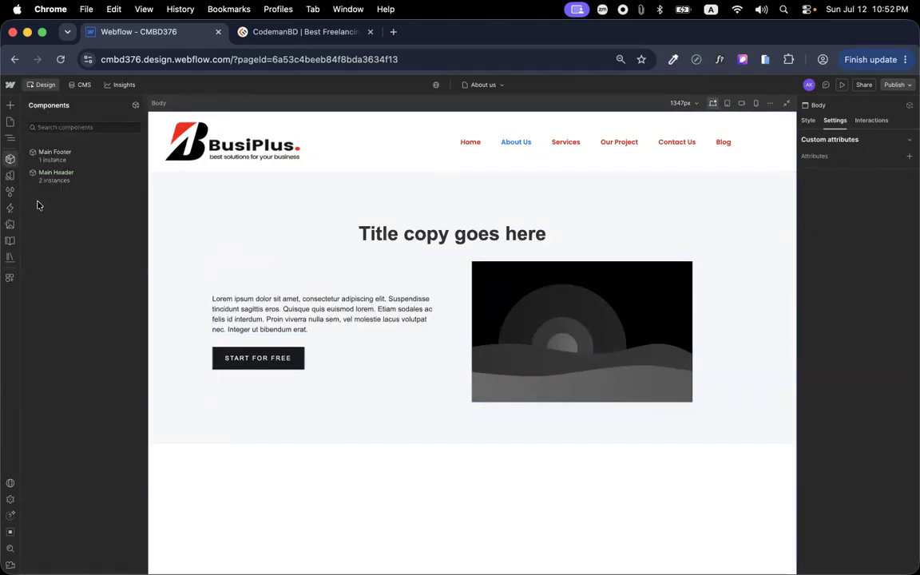
{"action": "left_click_drag", "start_coordinate": [56, 153], "coordinate": [361, 487]}
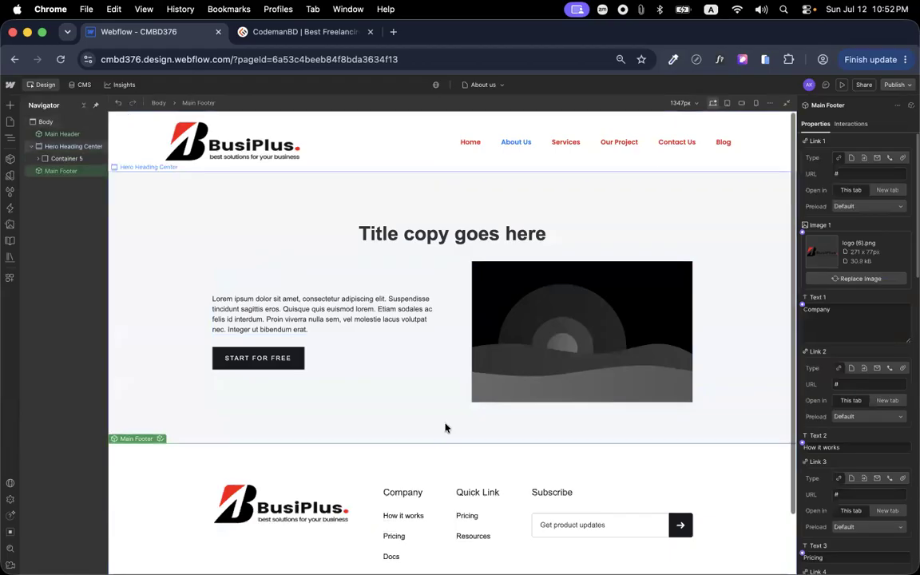
{"action": "left_click", "coordinate": [899, 86]}
{"action": "left_click", "coordinate": [871, 244]}
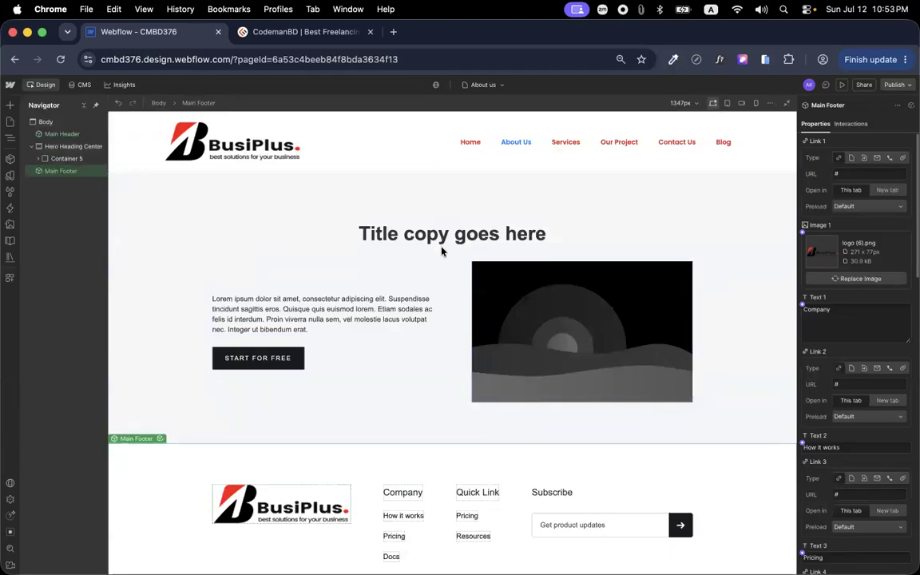
{"action": "left_click", "coordinate": [452, 166]}
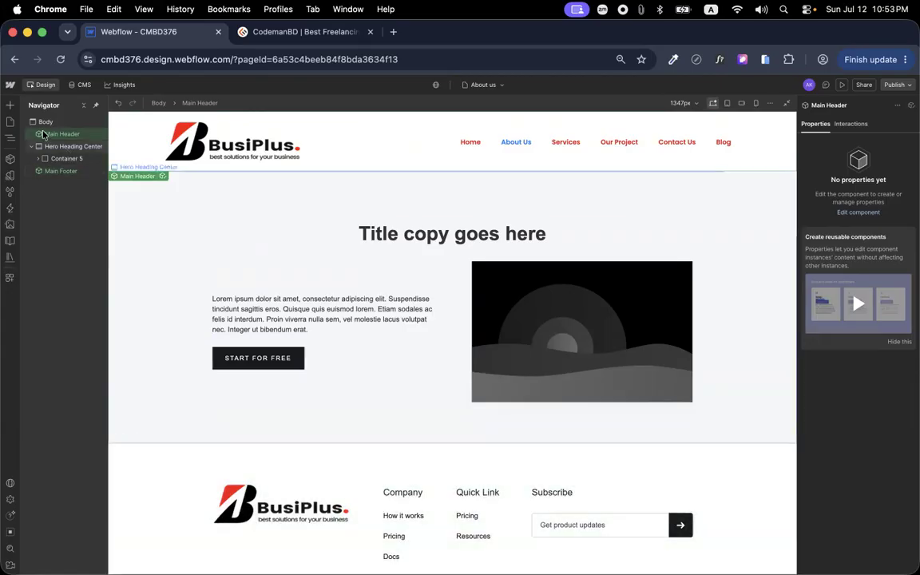
{"action": "right_click", "coordinate": [336, 153]}
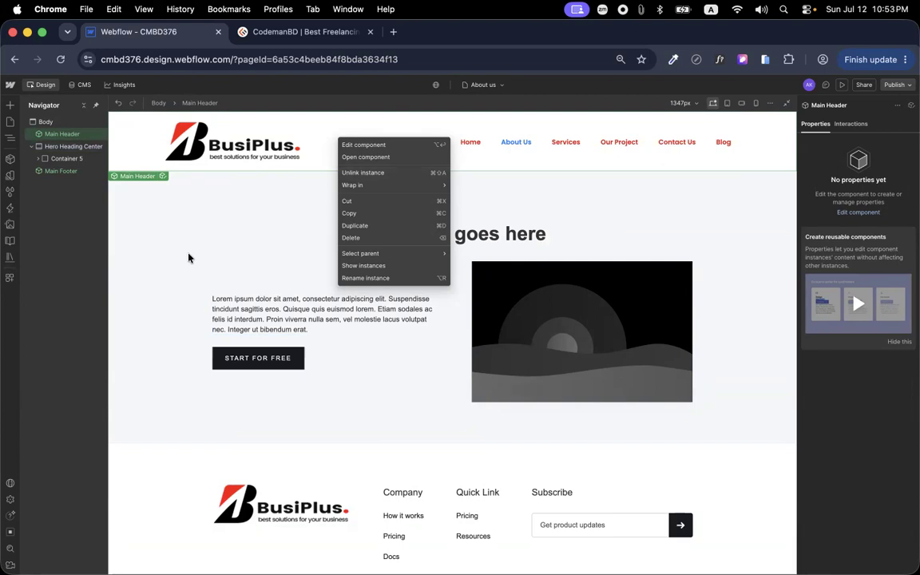
{"action": "left_click", "coordinate": [118, 247]}
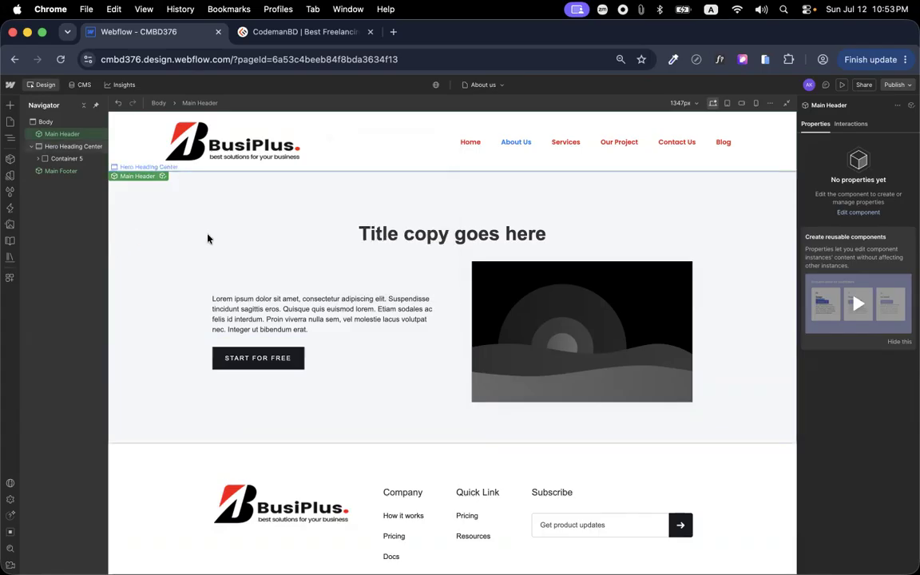
{"action": "left_click", "coordinate": [207, 256]}
{"action": "scroll", "coordinate": [207, 277], "scroll_direction": "down", "scroll_amount": 2}
{"action": "scroll", "coordinate": [208, 277], "scroll_direction": "up", "scroll_amount": 2}
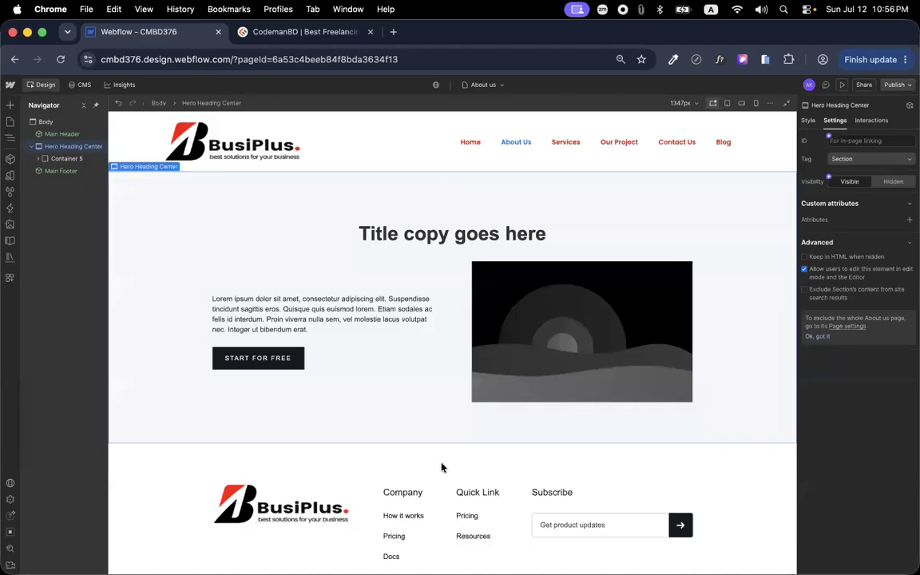
Open the Home page of the site in the designer
{"action": "left_click", "coordinate": [381, 322]}
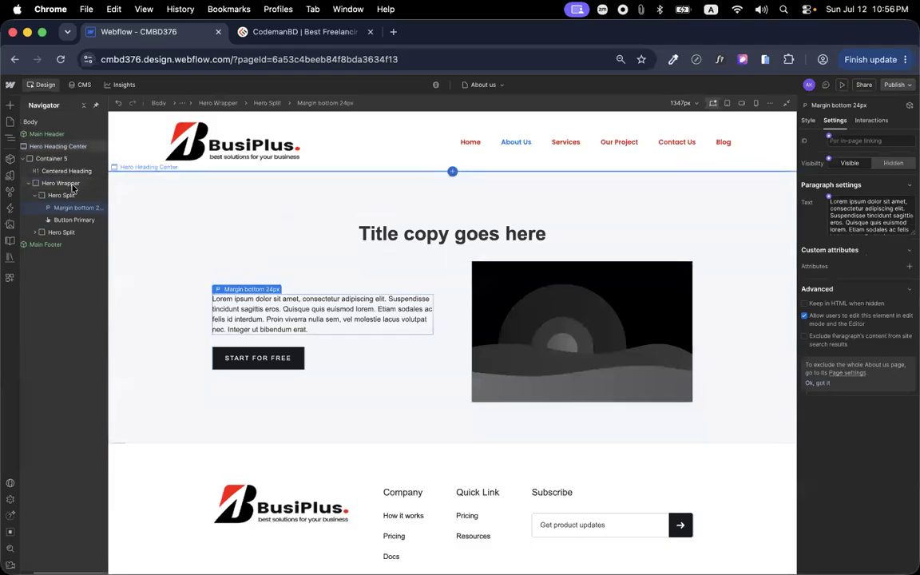
{"action": "left_click", "coordinate": [10, 122]}
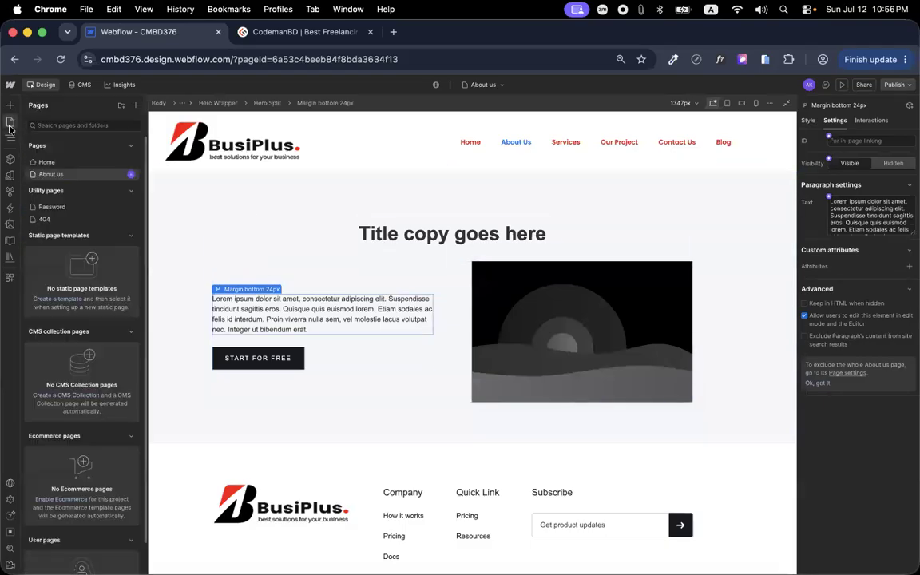
{"action": "left_click", "coordinate": [47, 162]}
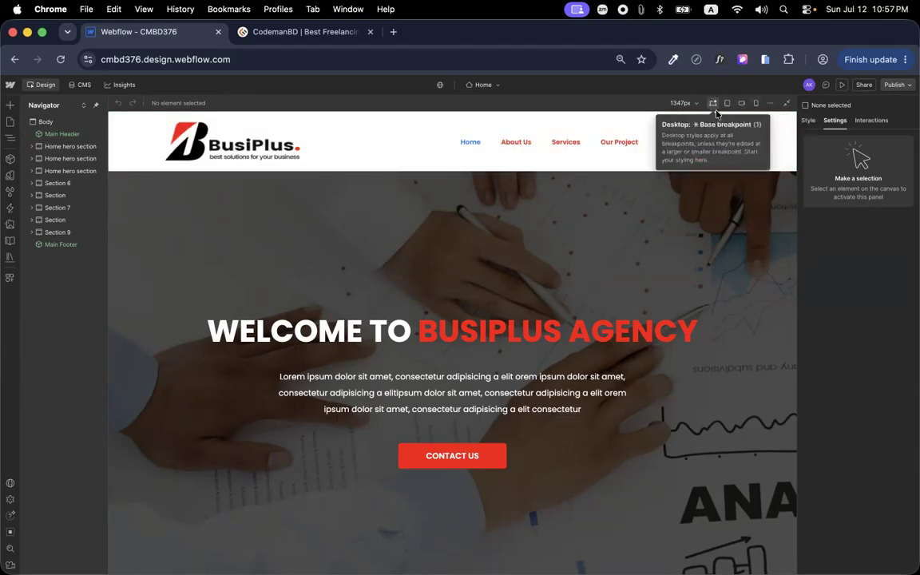
Examine the canvas breakpoint options and the list of larger breakpoints that can be added, leaving the breakpoints as they are
{"action": "scroll", "coordinate": [712, 106], "scroll_direction": "up", "scroll_amount": 5}
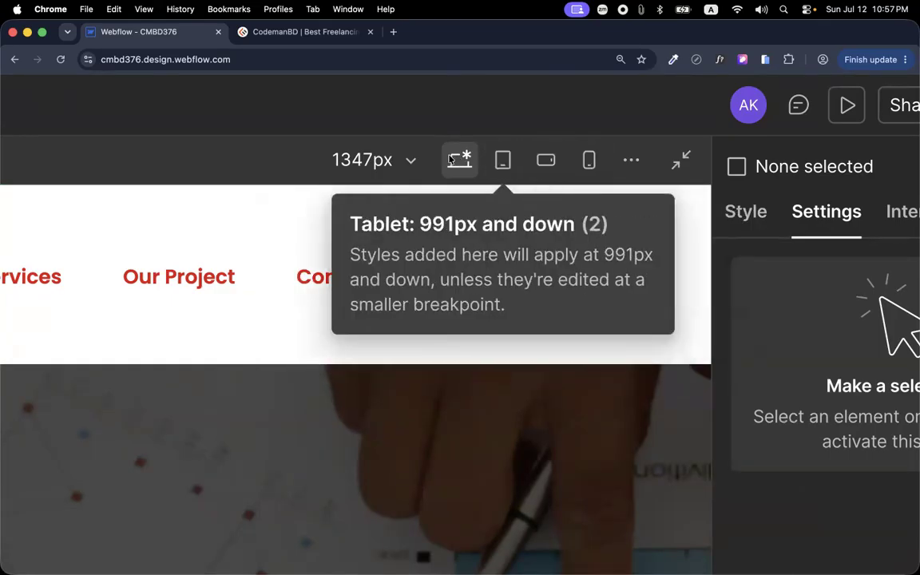
{"action": "scroll", "coordinate": [415, 167], "scroll_direction": "down", "scroll_amount": 5}
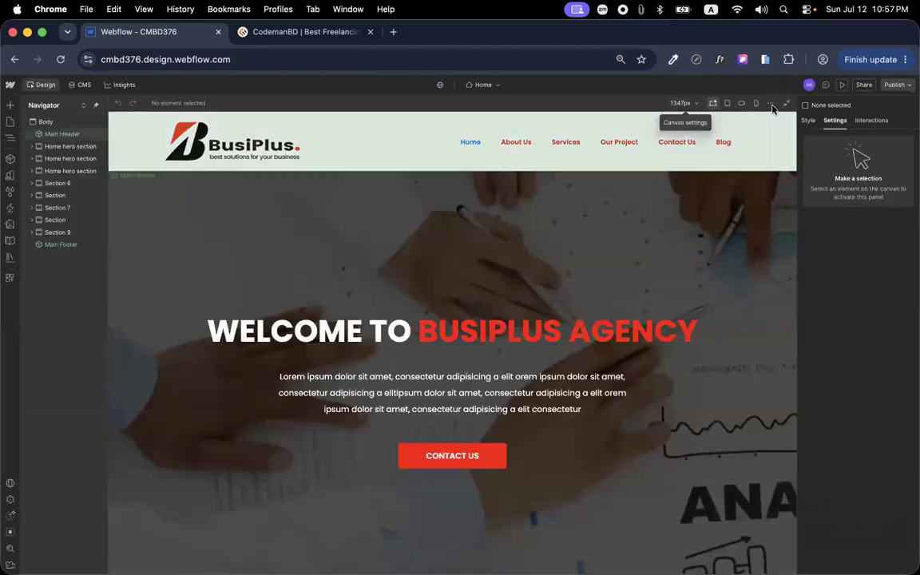
{"action": "left_click", "coordinate": [773, 107]}
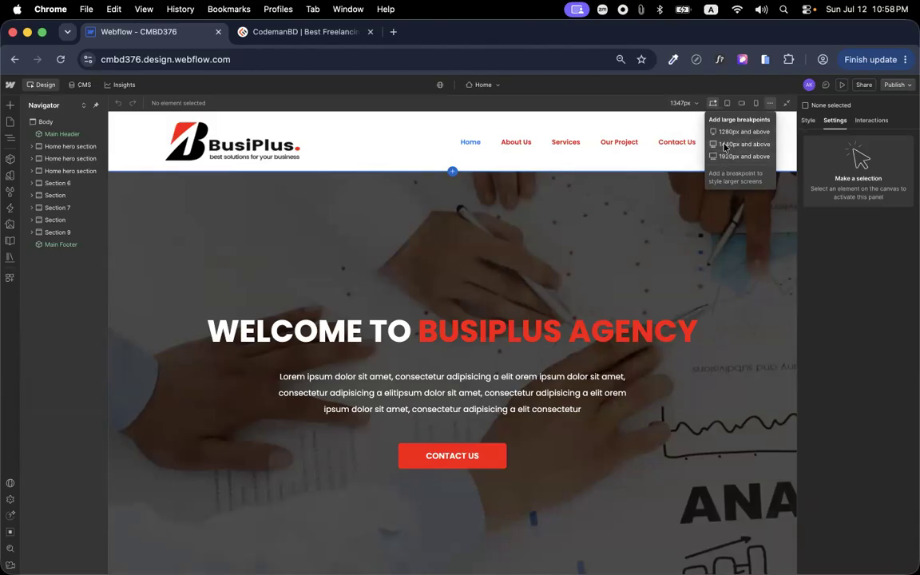
{"action": "scroll", "coordinate": [725, 157], "scroll_direction": "up", "scroll_amount": 5}
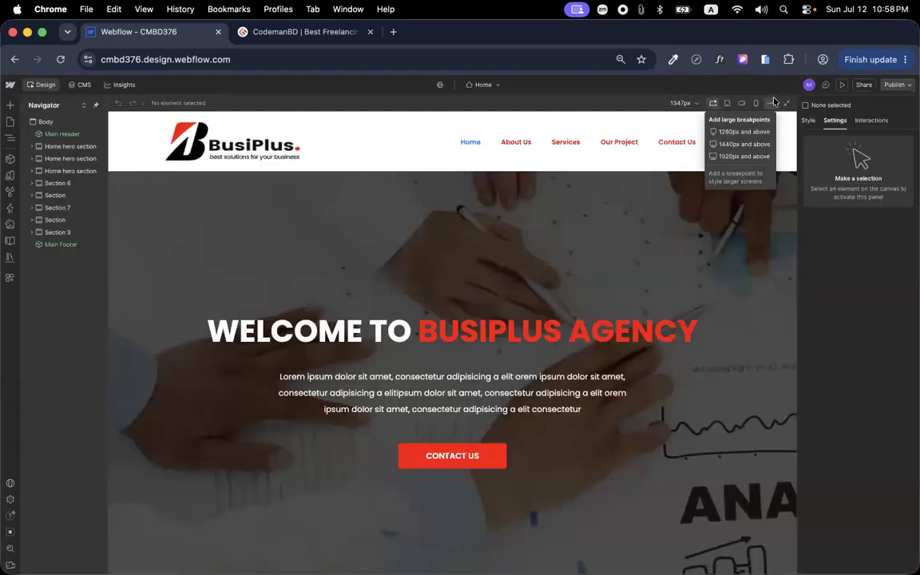
{"action": "left_click", "coordinate": [536, 160]}
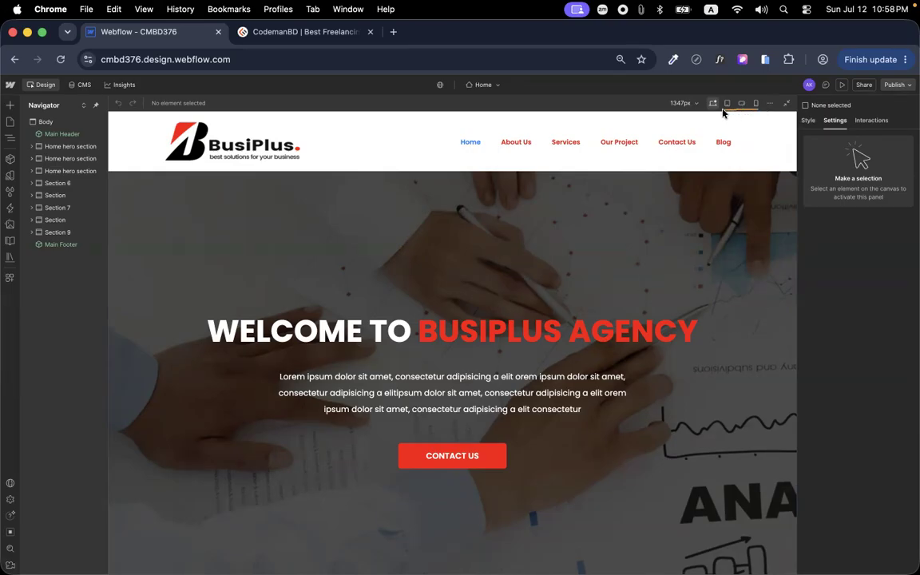
{"action": "left_click_drag", "start_coordinate": [730, 117], "coordinate": [732, 104]}
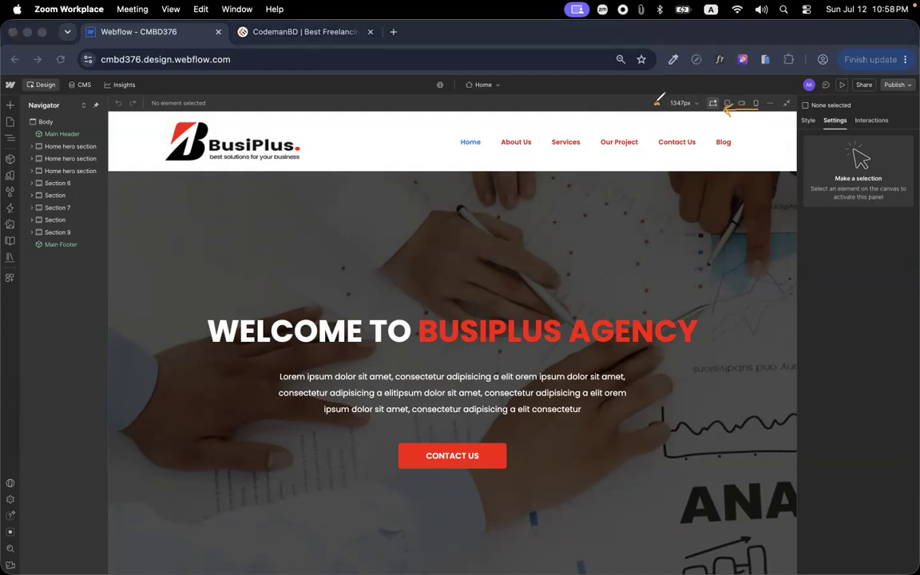
{"action": "left_click_drag", "start_coordinate": [654, 106], "coordinate": [670, 103]}
{"action": "left_click_drag", "start_coordinate": [652, 114], "coordinate": [692, 112]}
Switch the canvas to the Tablet breakpoint and review the Home page's hero area at that size
{"action": "left_click", "coordinate": [727, 105]}
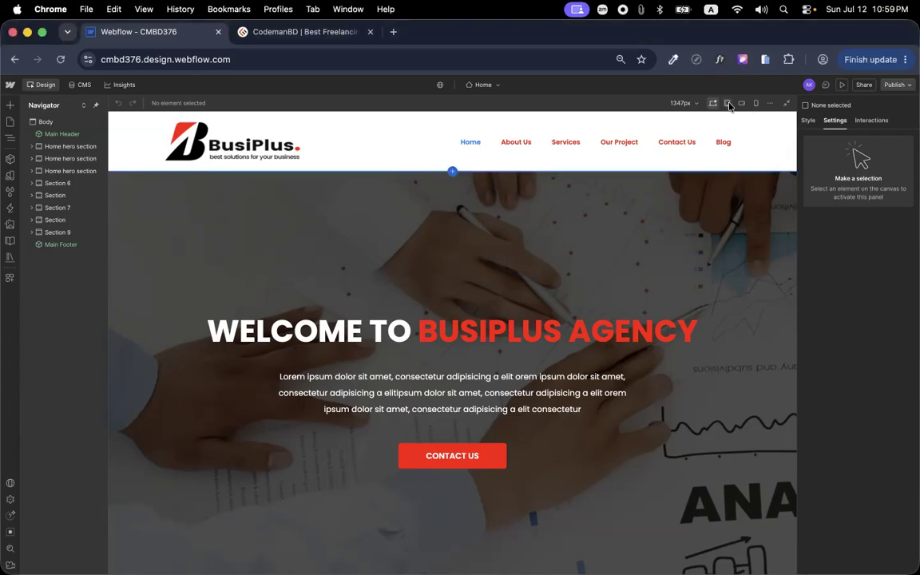
{"action": "left_click", "coordinate": [728, 105]}
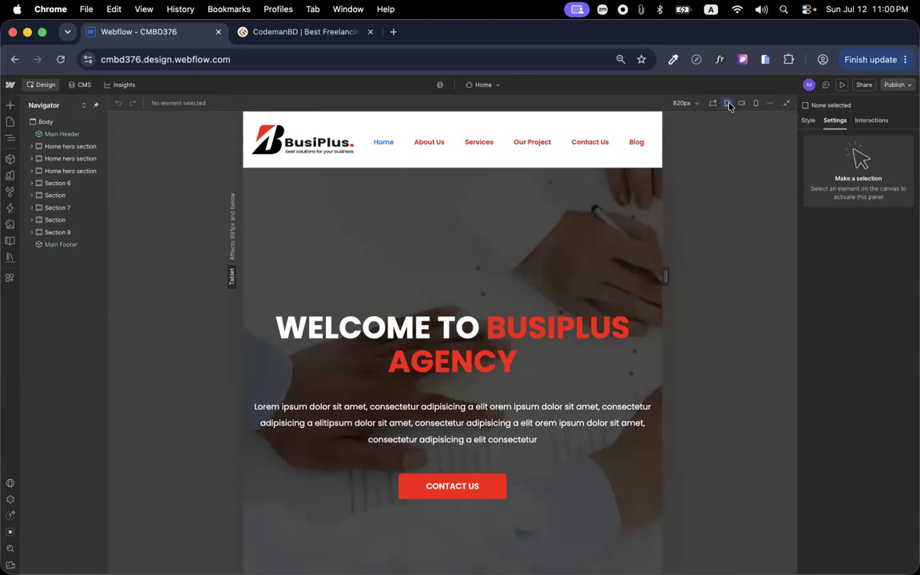
{"action": "scroll", "coordinate": [519, 407], "scroll_direction": "down", "scroll_amount": 1}
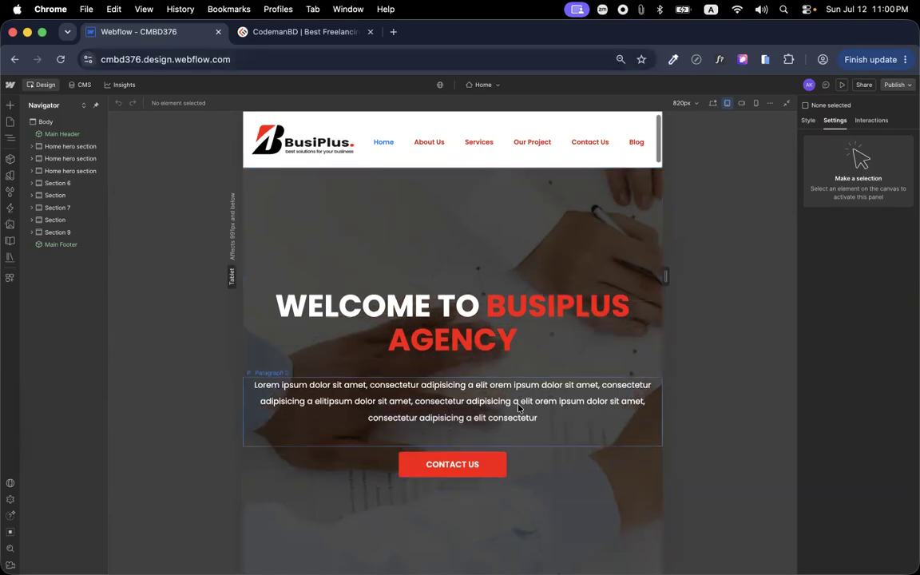
{"action": "scroll", "coordinate": [519, 408], "scroll_direction": "down", "scroll_amount": 6}
{"action": "scroll", "coordinate": [519, 407], "scroll_direction": "up", "scroll_amount": 6}
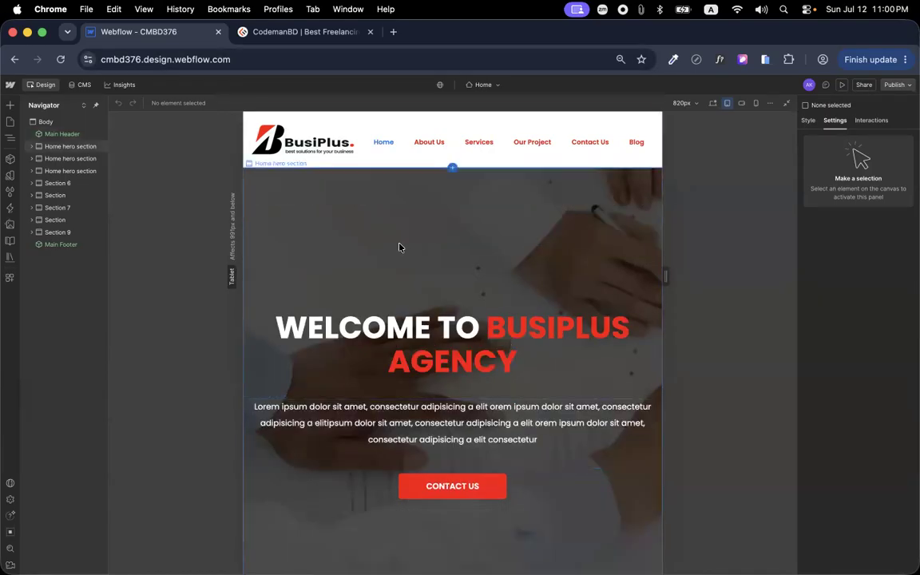
Load the original Busiplus demo site in a new browser tab and return to the Webflow designer
{"action": "left_click", "coordinate": [393, 32]}
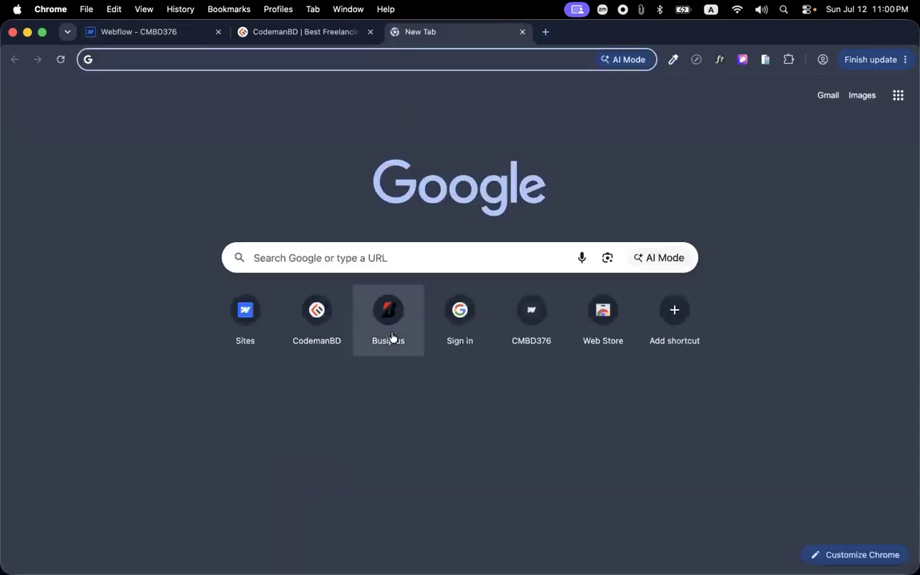
{"action": "left_click", "coordinate": [394, 324]}
{"action": "left_click", "coordinate": [147, 32]}
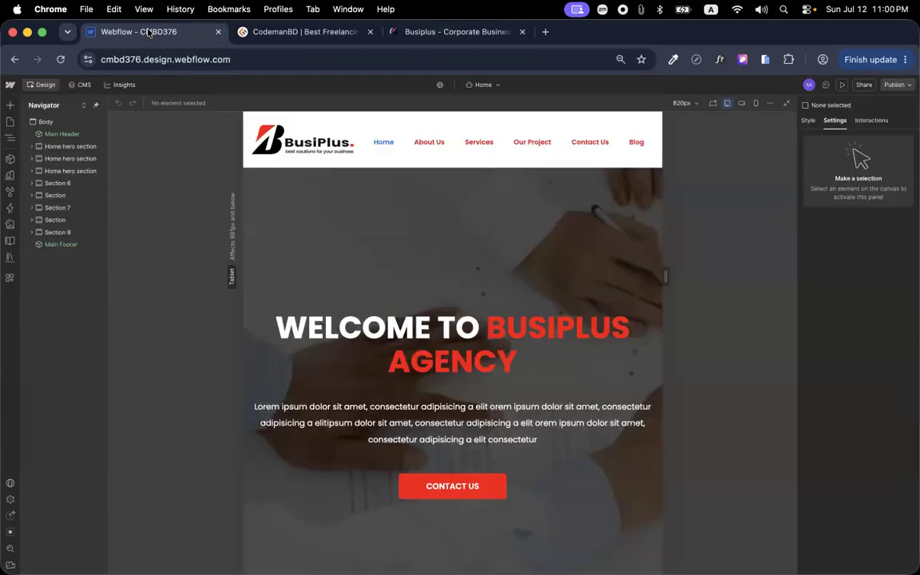
Delete the second and third Home hero section from the Home page, keeping only the first one
{"action": "scroll", "coordinate": [357, 239], "scroll_direction": "down", "scroll_amount": 5}
{"action": "left_click", "coordinate": [337, 322]}
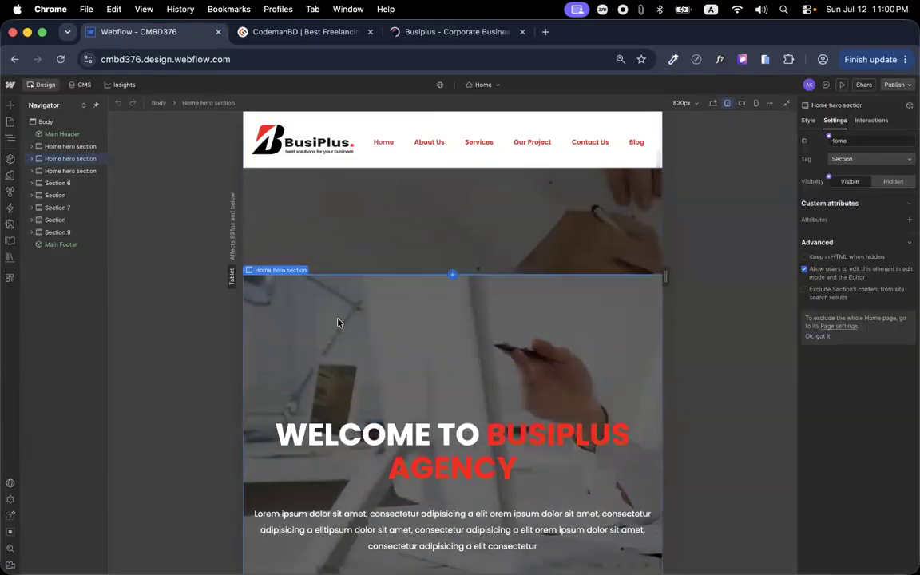
{"action": "key", "text": "Delete"}
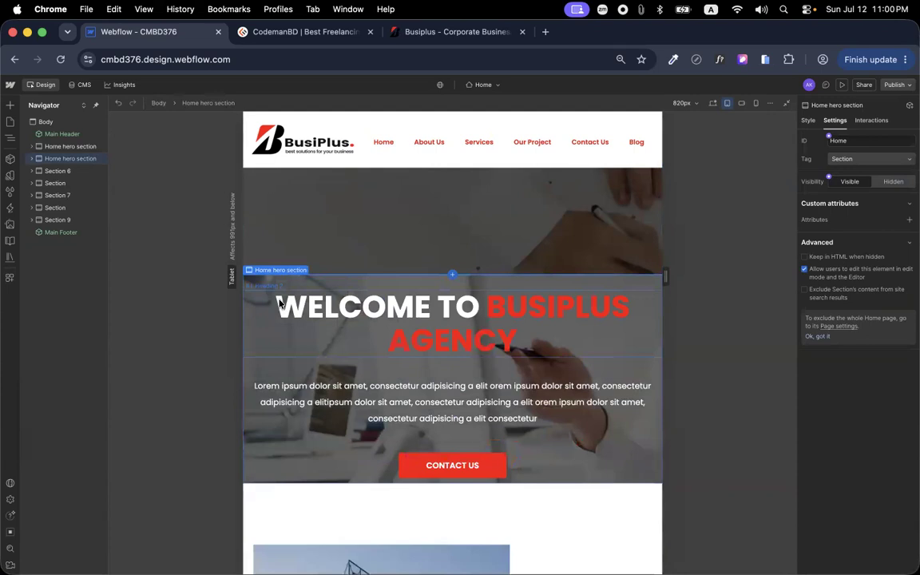
{"action": "key", "text": "Delete"}
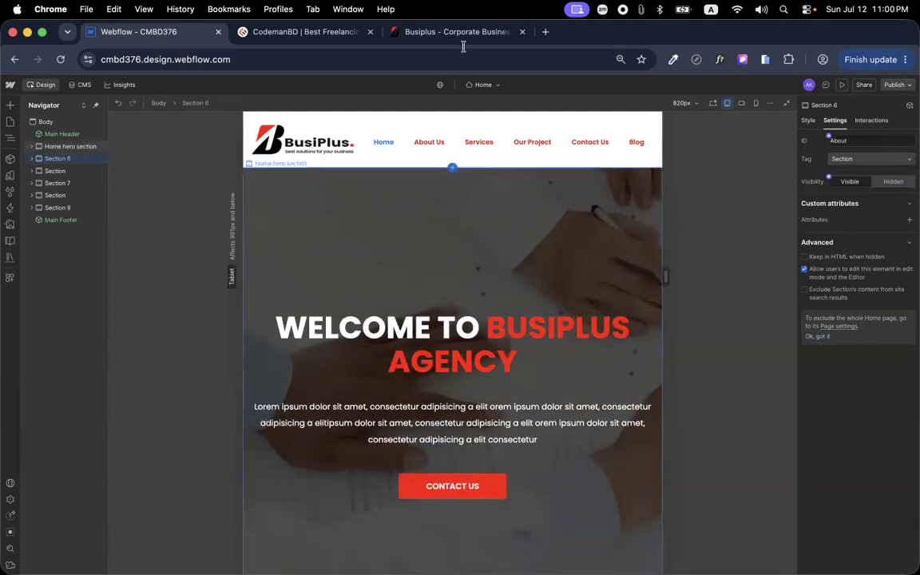
Switch to the Busiplus demo site, preview it in the mobile simulator, dismiss the latest updates notice and exit the simulator
{"action": "left_click", "coordinate": [428, 32]}
{"action": "scroll", "coordinate": [464, 323], "scroll_direction": "down", "scroll_amount": 1}
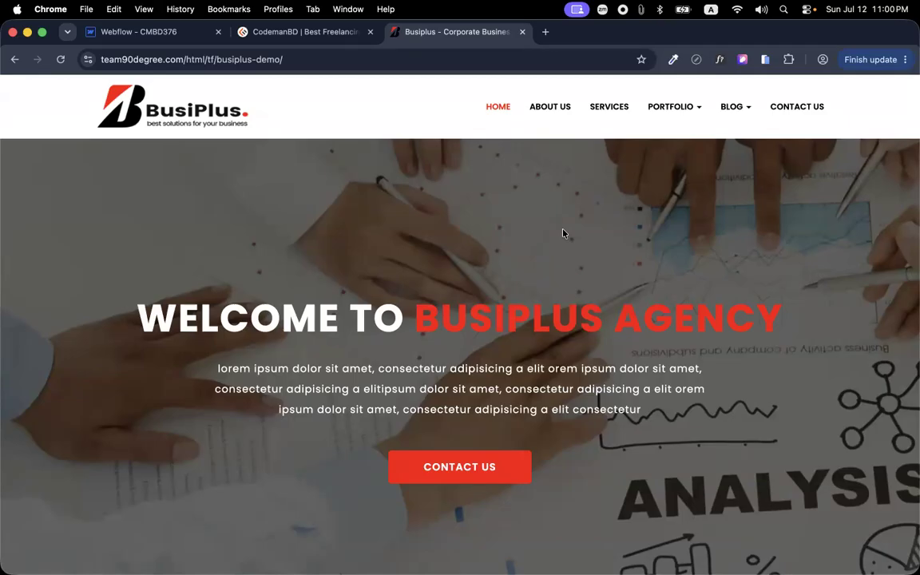
{"action": "left_click", "coordinate": [766, 61]}
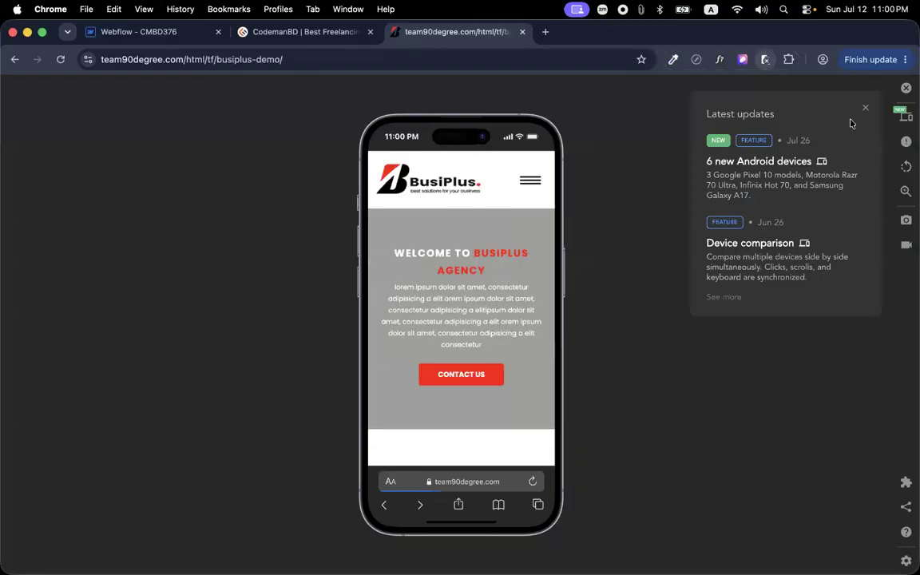
{"action": "left_click", "coordinate": [865, 107]}
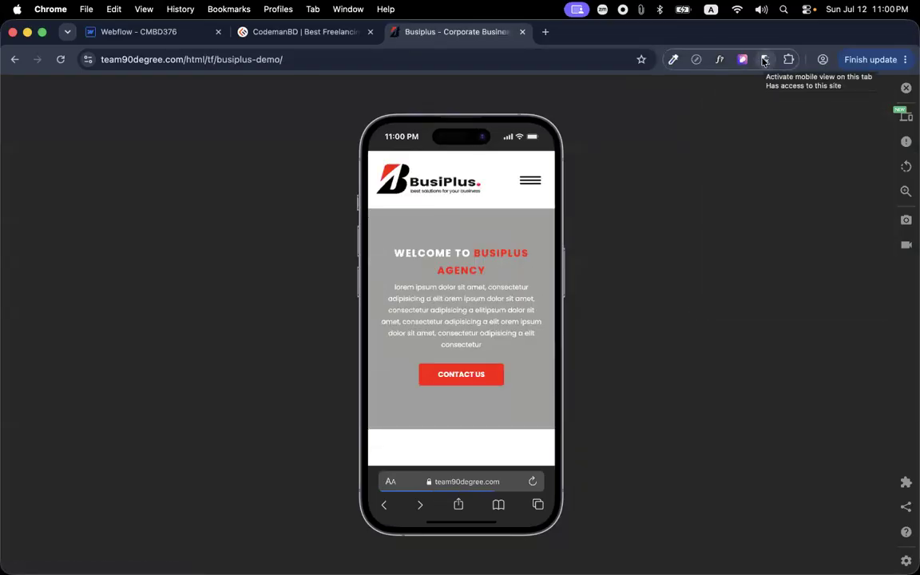
{"action": "left_click", "coordinate": [904, 89]}
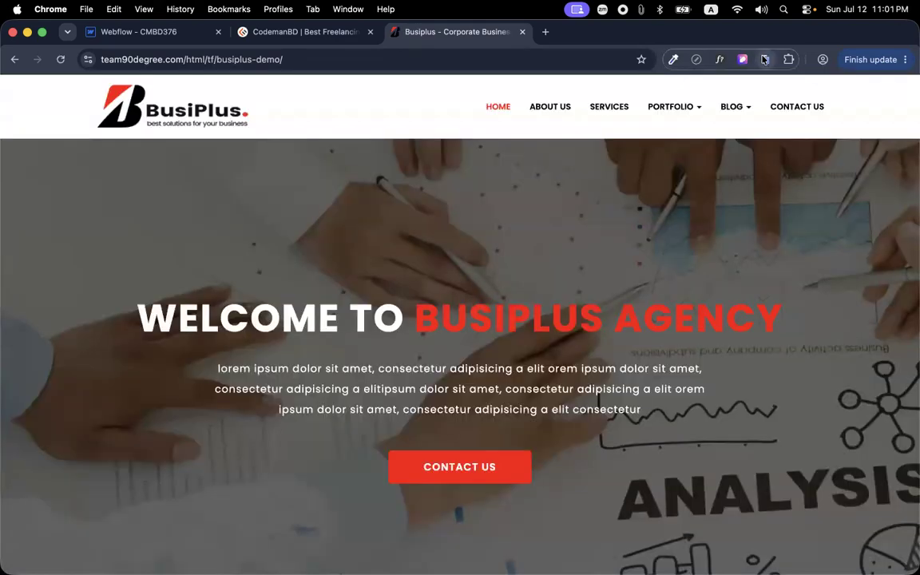
From the Mobile simulator extension's management details, open its Chrome Web Store listing and close the details page
{"action": "right_click", "coordinate": [765, 59]}
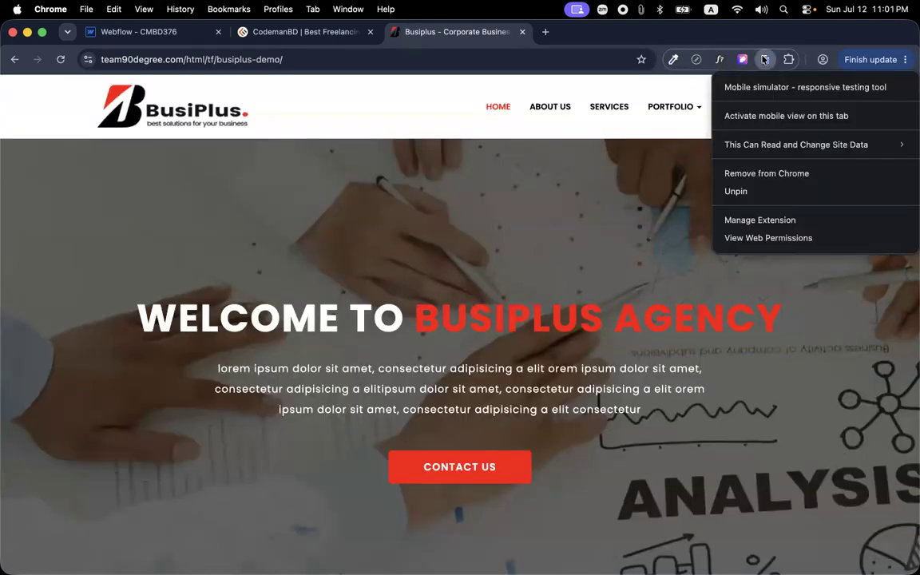
{"action": "left_click", "coordinate": [764, 220]}
{"action": "scroll", "coordinate": [404, 349], "scroll_direction": "down", "scroll_amount": 1}
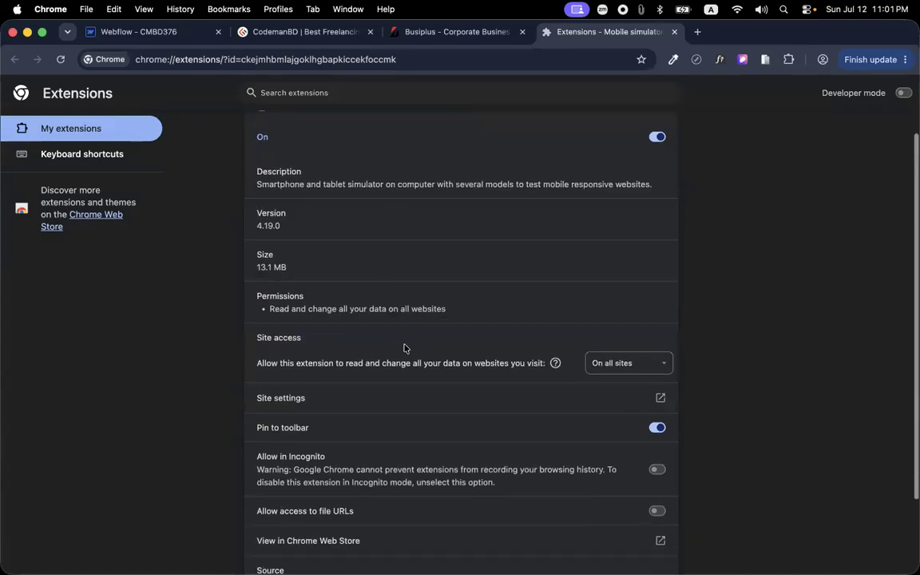
{"action": "scroll", "coordinate": [405, 349], "scroll_direction": "up", "scroll_amount": 1}
{"action": "scroll", "coordinate": [405, 348], "scroll_direction": "down", "scroll_amount": 3}
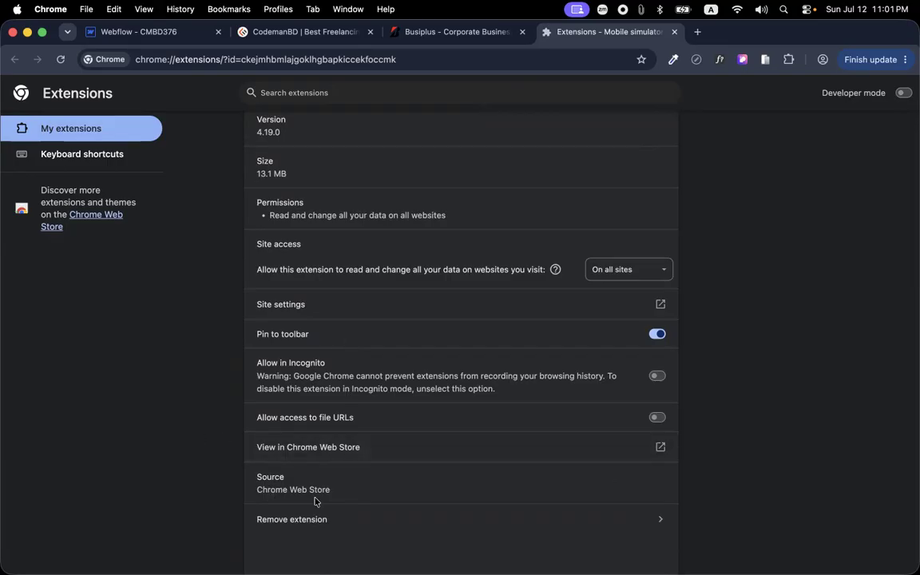
{"action": "scroll", "coordinate": [332, 479], "scroll_direction": "up", "scroll_amount": 1}
{"action": "left_click", "coordinate": [324, 461]}
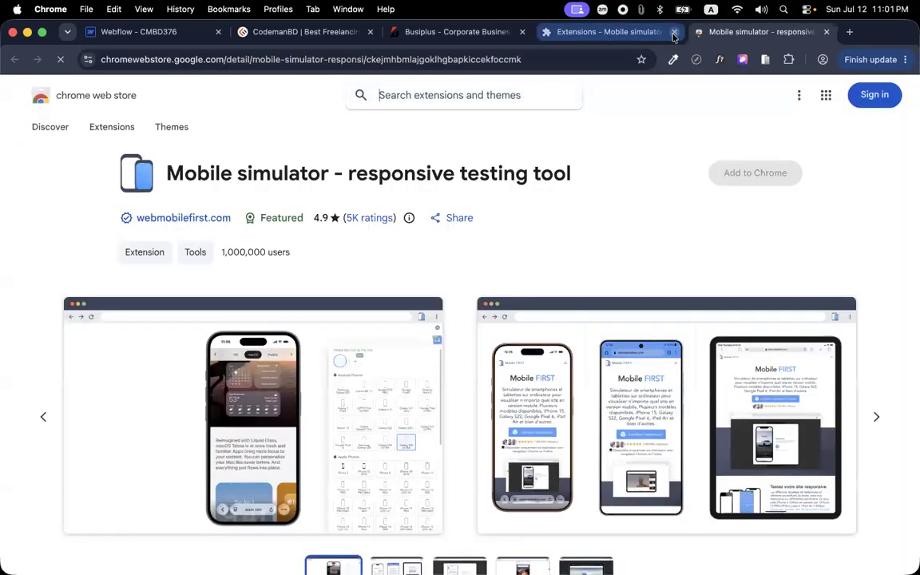
{"action": "left_click", "coordinate": [675, 32]}
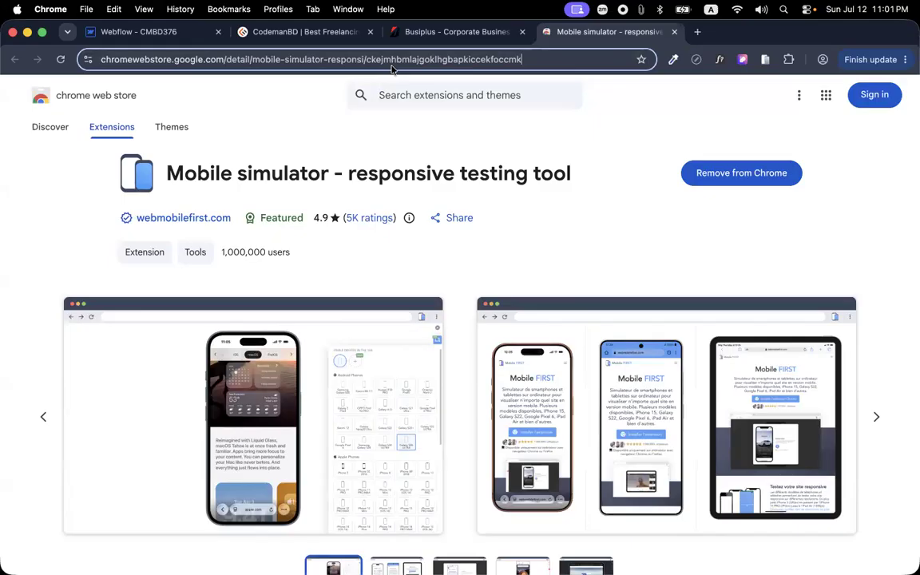
Select the store listing's web address and highlight the extension name Mobile simulator, clearing the selection again
{"action": "left_click", "coordinate": [392, 67]}
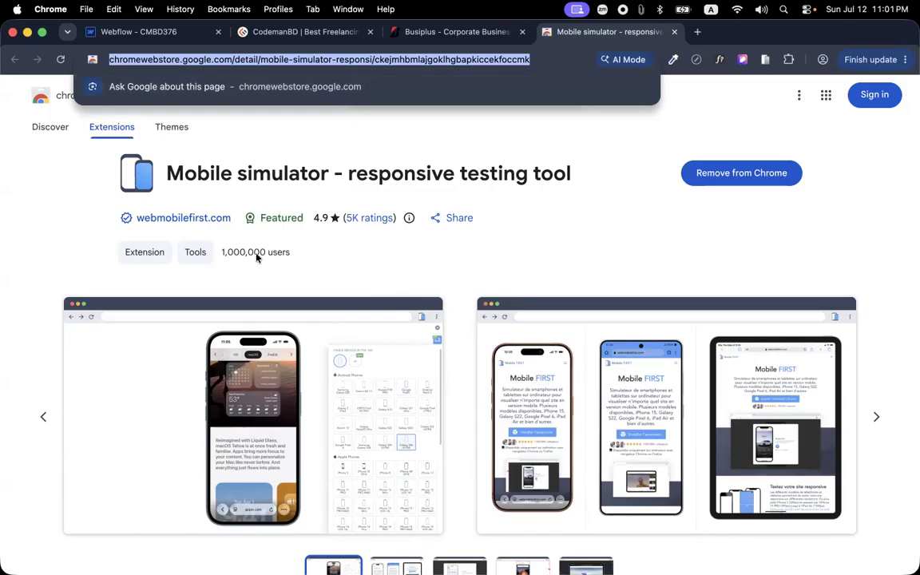
{"action": "left_click_drag", "start_coordinate": [169, 175], "coordinate": [328, 180]}
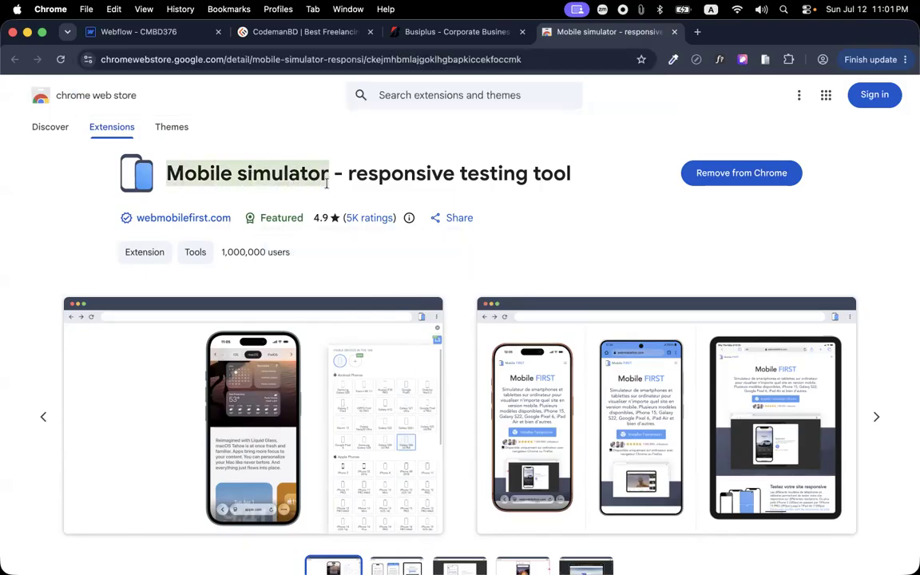
{"action": "left_click", "coordinate": [452, 147]}
Return to the Busiplus demo site, activate the mobile simulator on it and browse the available device models
{"action": "left_click", "coordinate": [463, 32]}
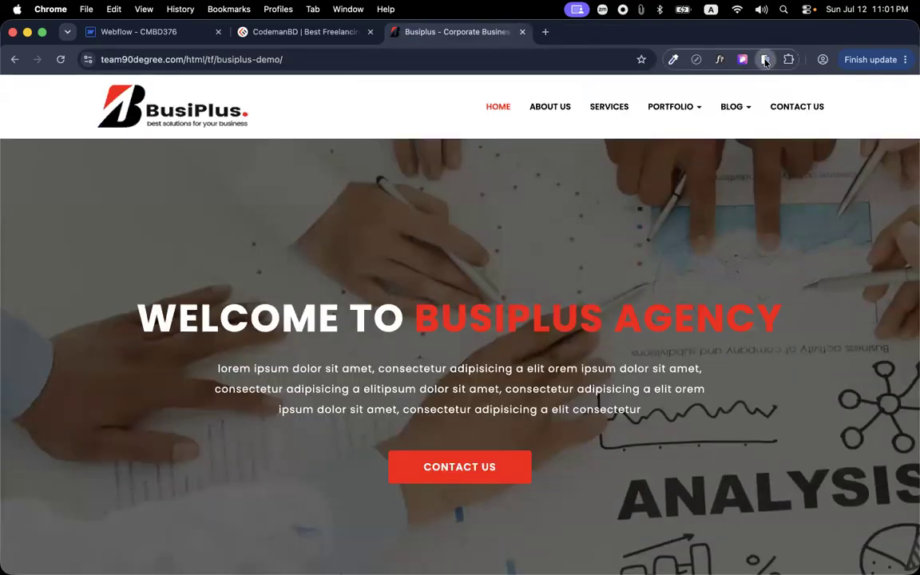
{"action": "left_click", "coordinate": [673, 60]}
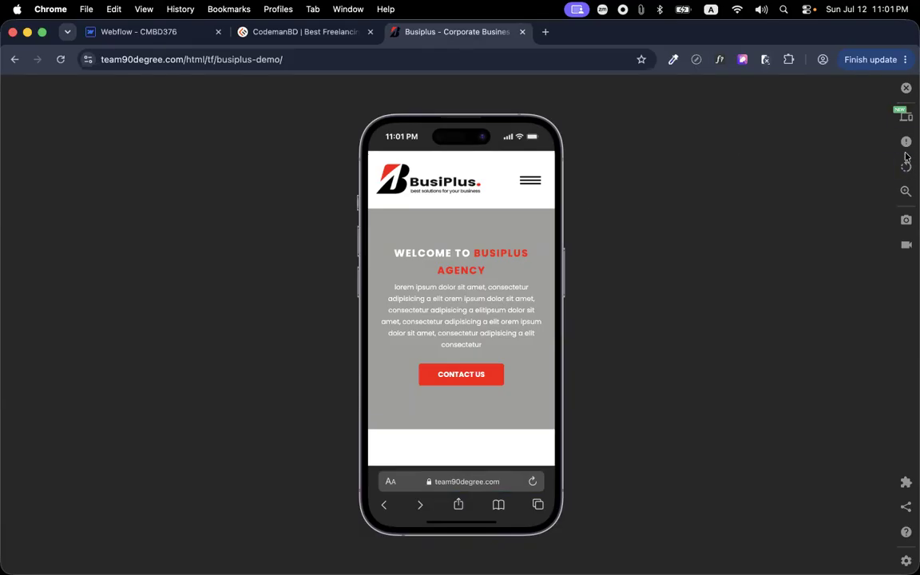
{"action": "left_click", "coordinate": [906, 117]}
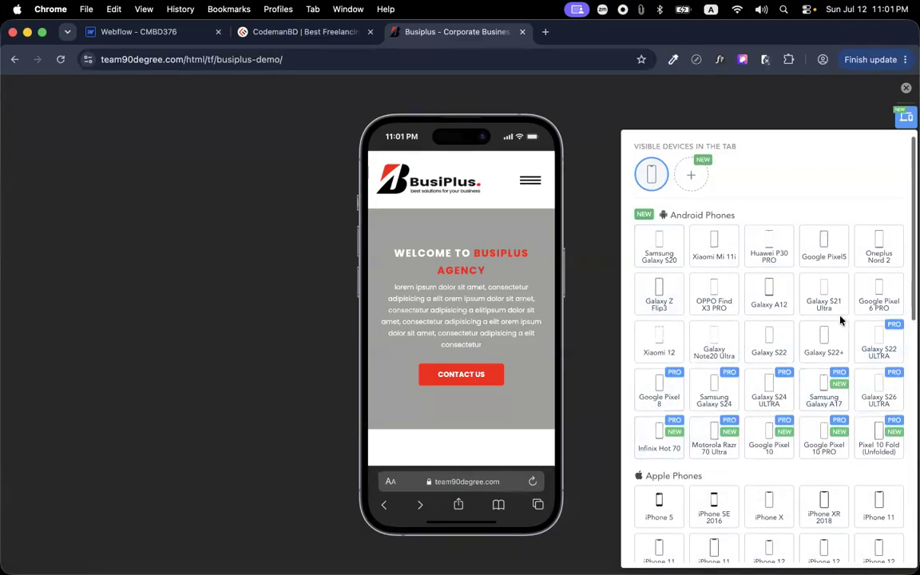
{"action": "scroll", "coordinate": [839, 335], "scroll_direction": "down", "scroll_amount": 4}
{"action": "scroll", "coordinate": [839, 335], "scroll_direction": "up", "scroll_amount": 4}
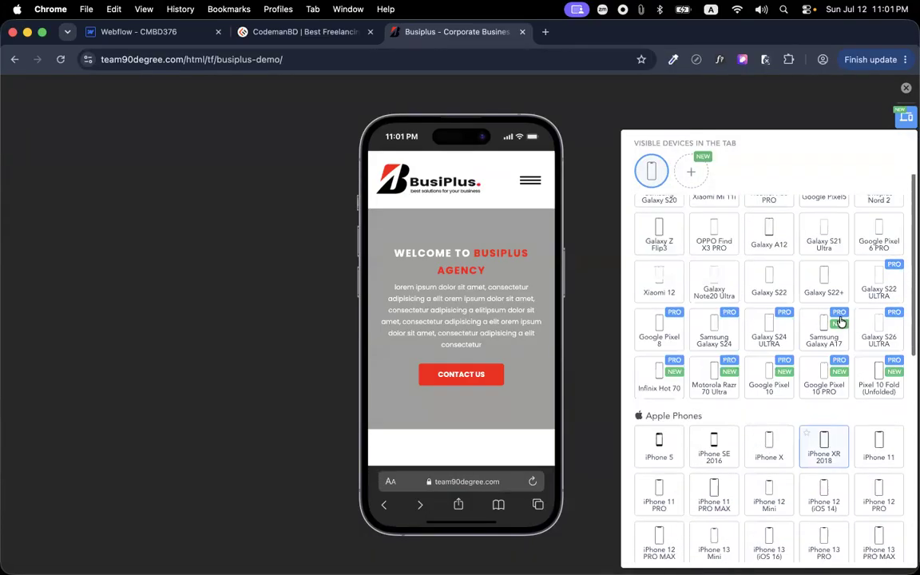
Turn on the simulator's device comparison and add the iPad PRO 11 beside the phone
{"action": "left_click", "coordinate": [691, 177]}
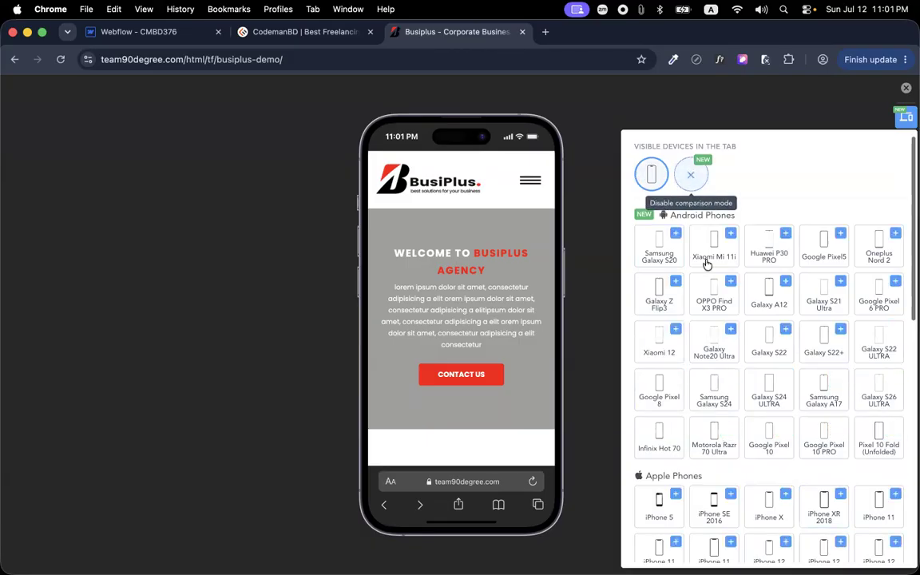
{"action": "scroll", "coordinate": [707, 320], "scroll_direction": "down", "scroll_amount": 3}
{"action": "scroll", "coordinate": [711, 309], "scroll_direction": "down", "scroll_amount": 9}
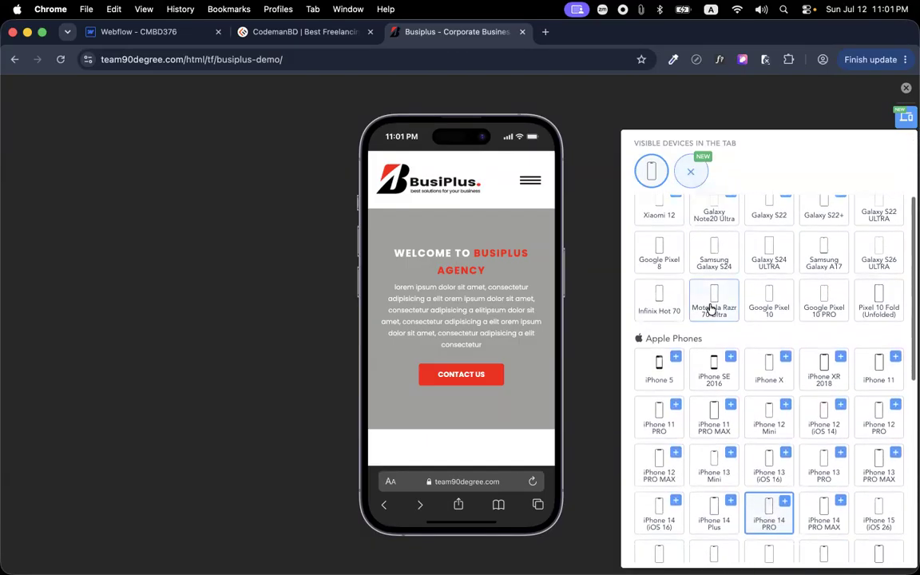
{"action": "scroll", "coordinate": [711, 309], "scroll_direction": "down", "scroll_amount": 2}
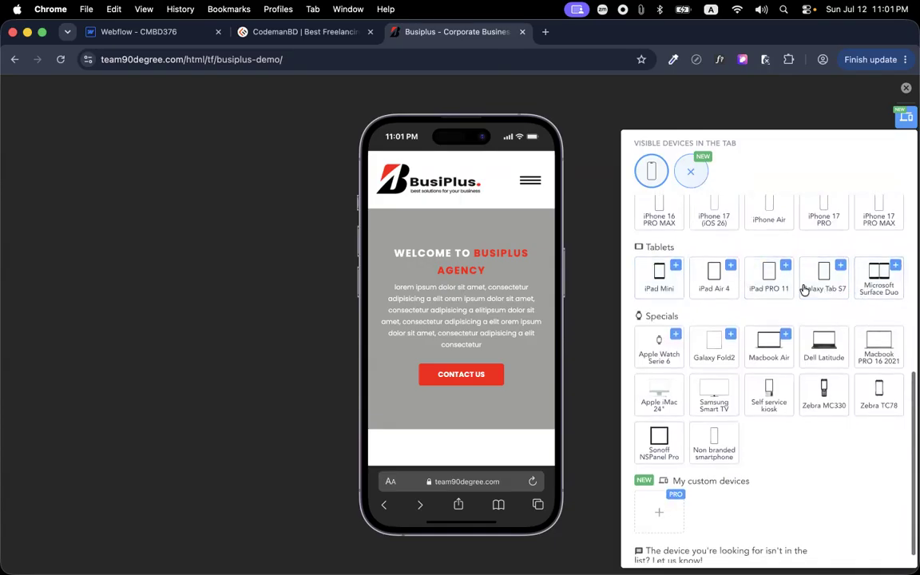
{"action": "left_click", "coordinate": [783, 266]}
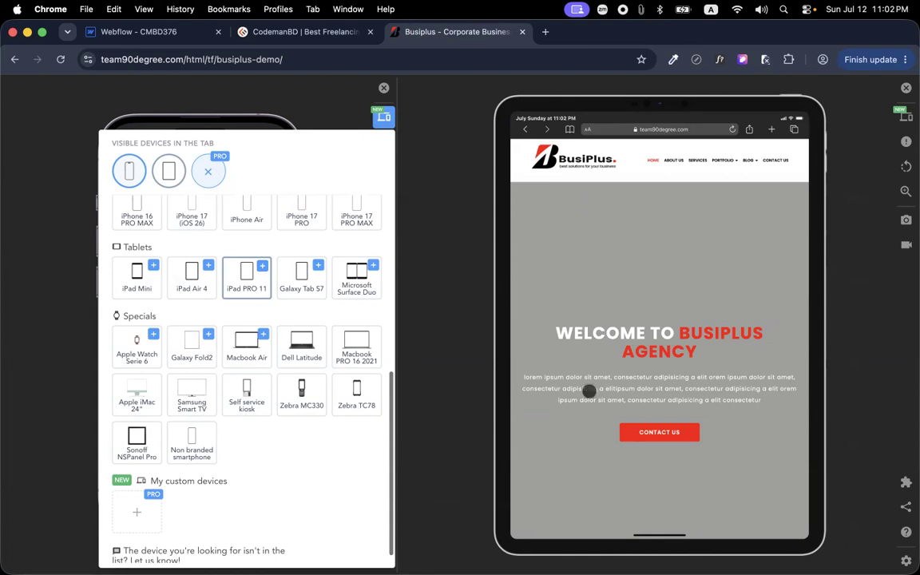
Close the device list and examine the demo site's hero section in the iPad preview
{"action": "scroll", "coordinate": [736, 339], "scroll_direction": "down", "scroll_amount": 3}
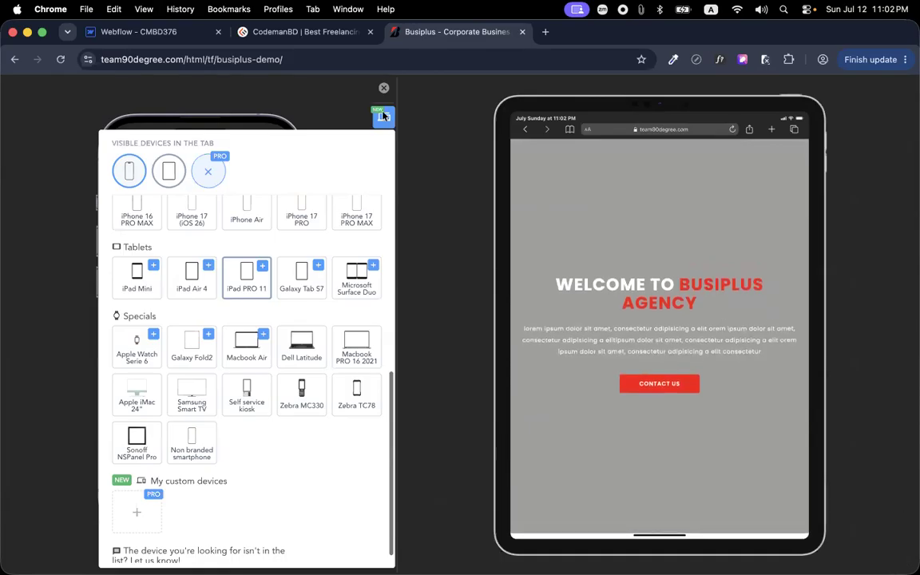
{"action": "left_click", "coordinate": [384, 117]}
{"action": "scroll", "coordinate": [665, 299], "scroll_direction": "down", "scroll_amount": 5}
{"action": "scroll", "coordinate": [665, 299], "scroll_direction": "up", "scroll_amount": 5}
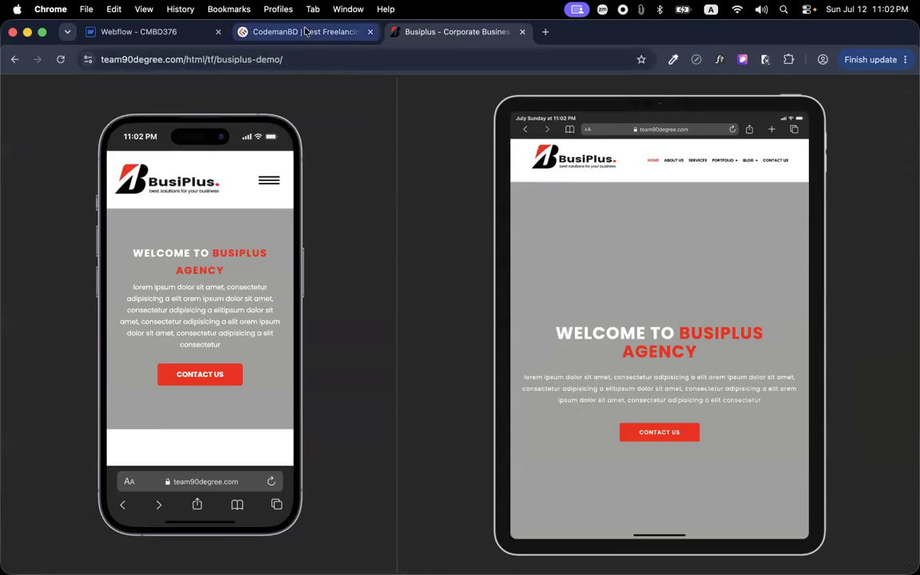
Close the CodemanBD website and return to the Webflow project
{"action": "left_click", "coordinate": [257, 38]}
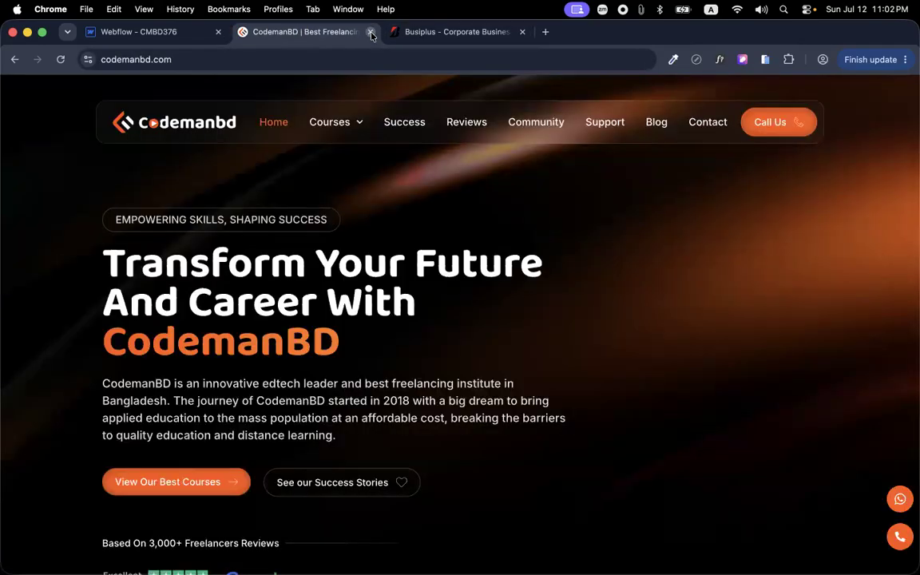
{"action": "left_click", "coordinate": [371, 32]}
{"action": "left_click", "coordinate": [175, 33]}
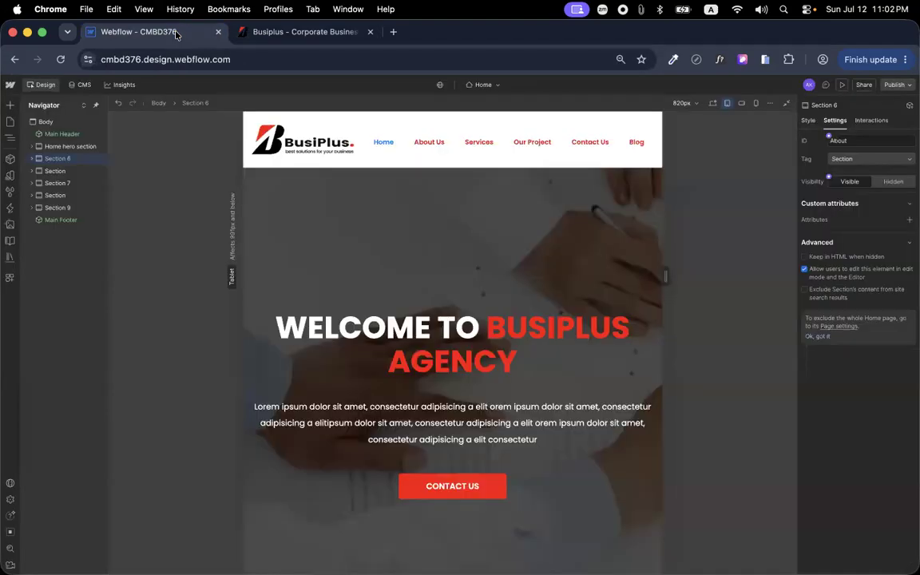
Compare the Home page's hero and About sections at the tablet breakpoint with the demo site's iPad preview
{"action": "scroll", "coordinate": [517, 352], "scroll_direction": "down", "scroll_amount": 3}
{"action": "scroll", "coordinate": [518, 351], "scroll_direction": "up", "scroll_amount": 3}
{"action": "scroll", "coordinate": [517, 352], "scroll_direction": "down", "scroll_amount": 3}
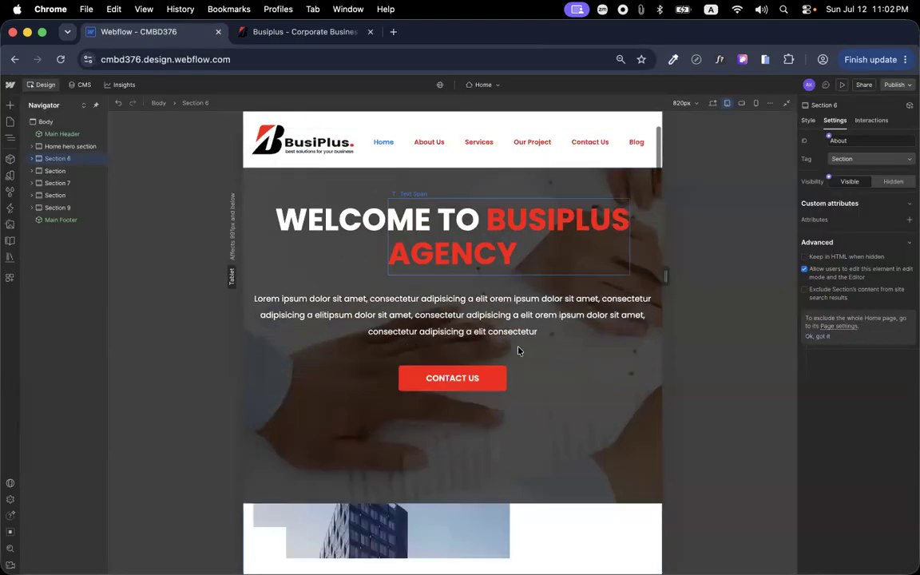
{"action": "scroll", "coordinate": [517, 352], "scroll_direction": "down", "scroll_amount": 10}
{"action": "left_click", "coordinate": [303, 32]}
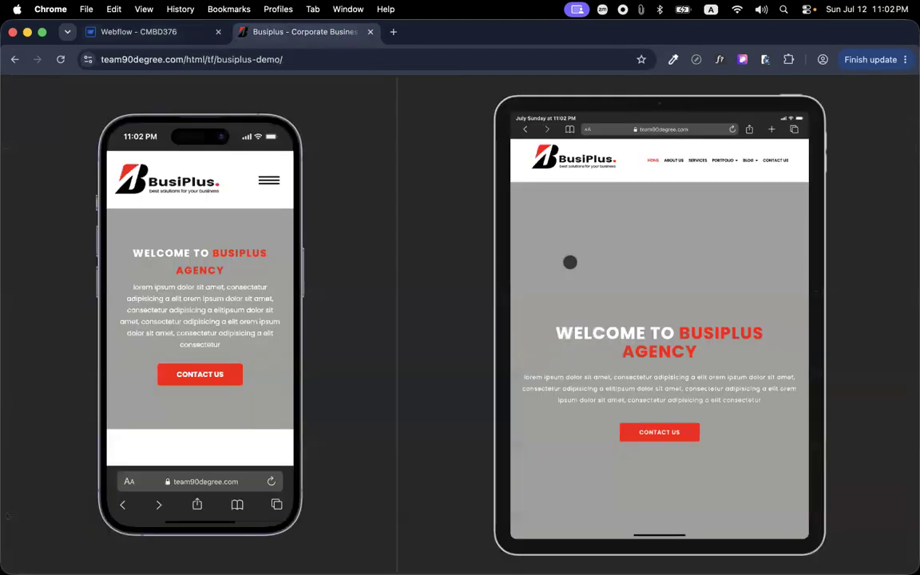
{"action": "scroll", "coordinate": [680, 362], "scroll_direction": "down", "scroll_amount": 10}
{"action": "scroll", "coordinate": [702, 344], "scroll_direction": "down", "scroll_amount": 2}
{"action": "scroll", "coordinate": [700, 345], "scroll_direction": "up", "scroll_amount": 6}
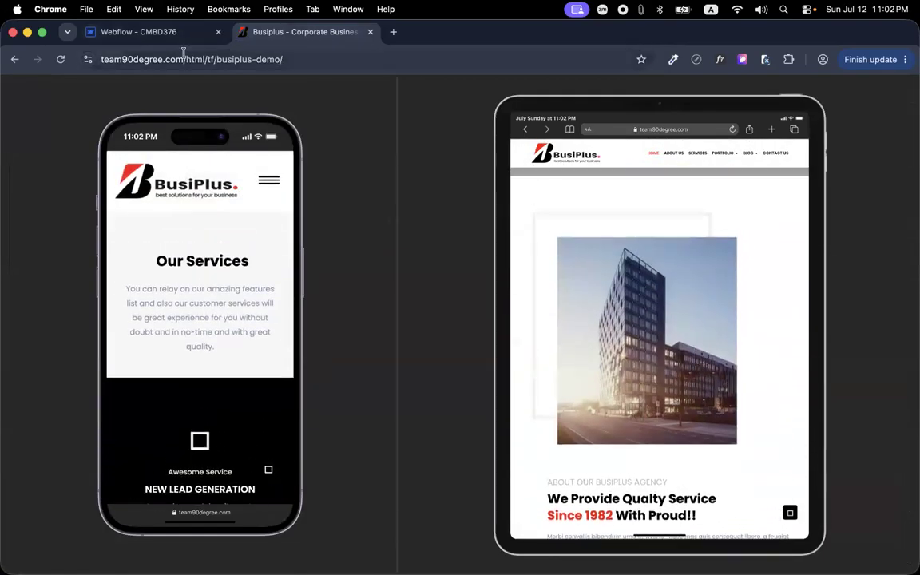
{"action": "left_click", "coordinate": [180, 32]}
{"action": "scroll", "coordinate": [382, 322], "scroll_direction": "down", "scroll_amount": 1}
{"action": "scroll", "coordinate": [382, 322], "scroll_direction": "up", "scroll_amount": 4}
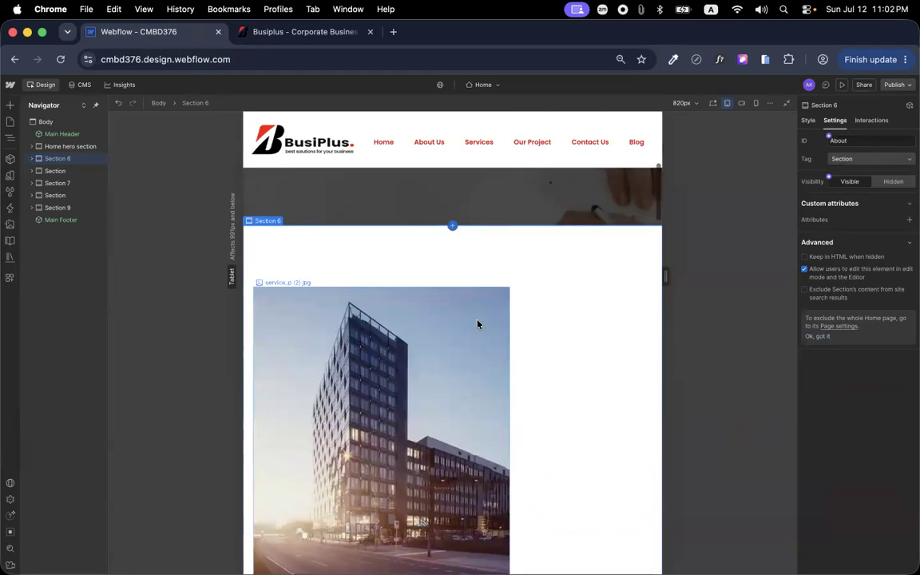
{"action": "left_click", "coordinate": [298, 31]}
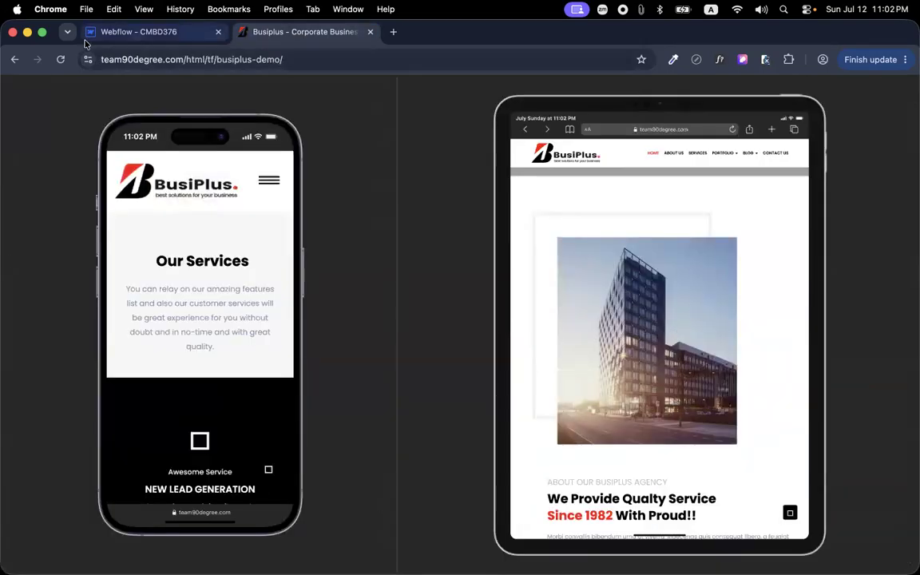
{"action": "left_click", "coordinate": [144, 32]}
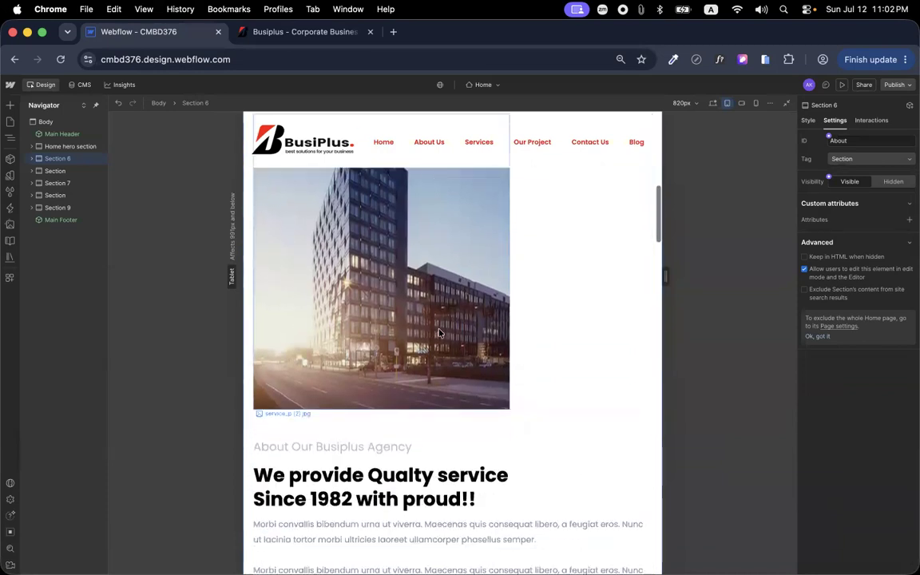
Set the About section's building image width to 70% at the tablet breakpoint, trying 100% and 80% first
{"action": "left_click", "coordinate": [437, 332]}
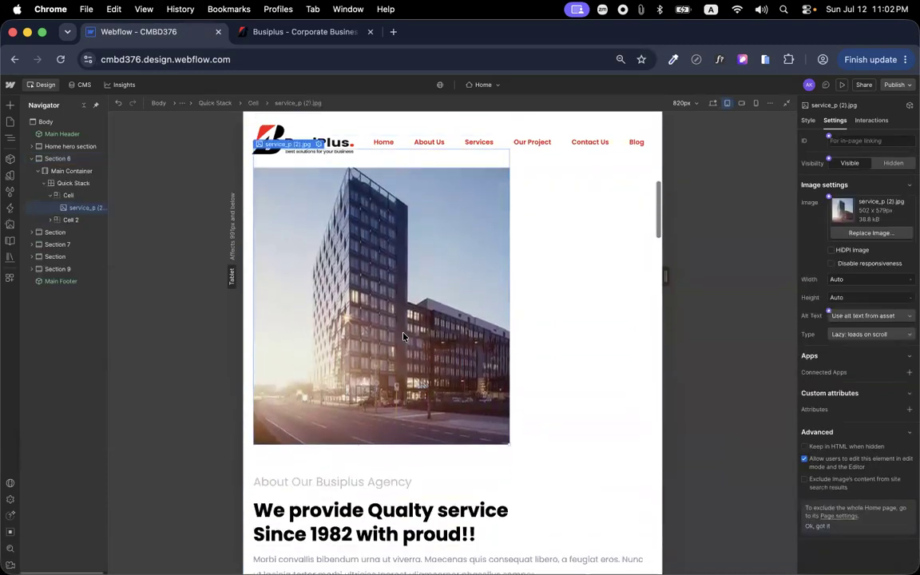
{"action": "left_click", "coordinate": [604, 313]}
{"action": "scroll", "coordinate": [462, 342], "scroll_direction": "up", "scroll_amount": 2}
{"action": "left_click", "coordinate": [461, 342]}
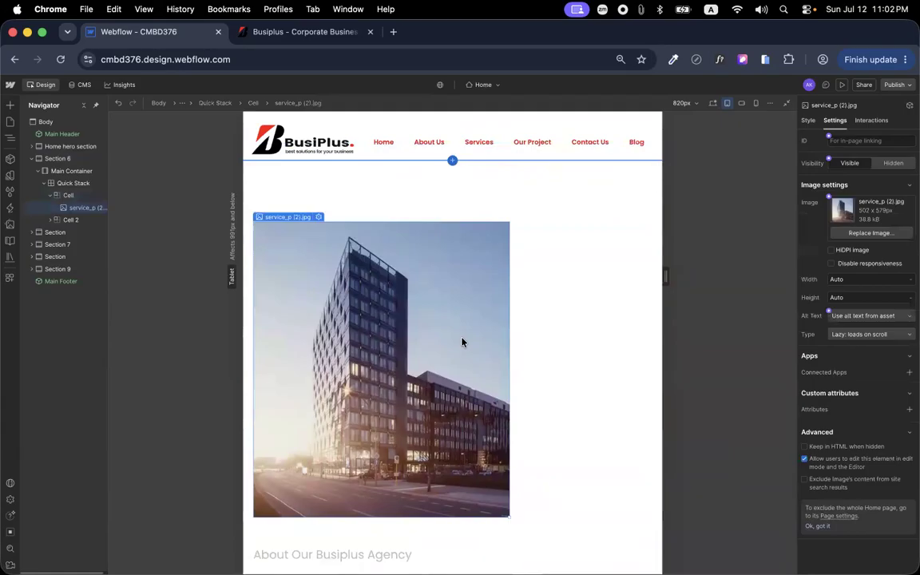
{"action": "left_click", "coordinate": [807, 120]}
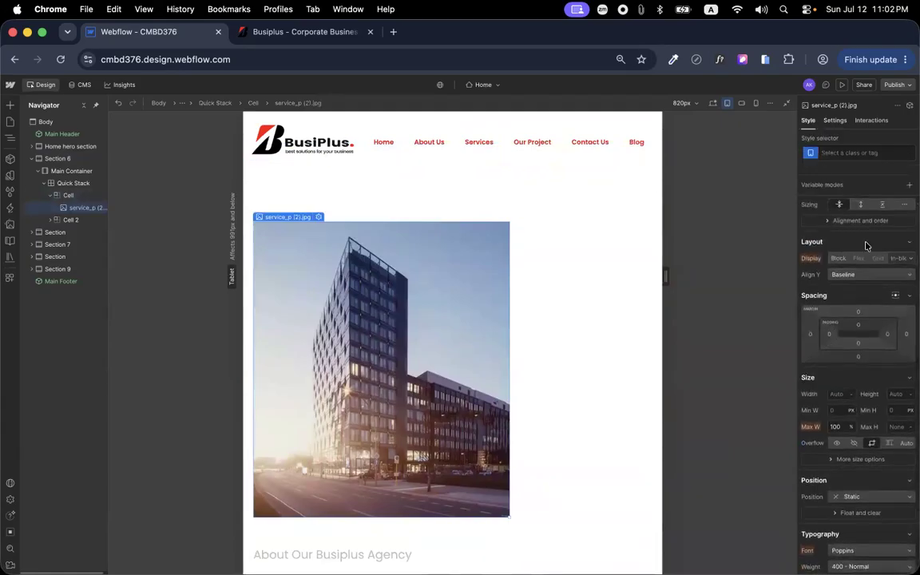
{"action": "scroll", "coordinate": [859, 274], "scroll_direction": "down", "scroll_amount": 2}
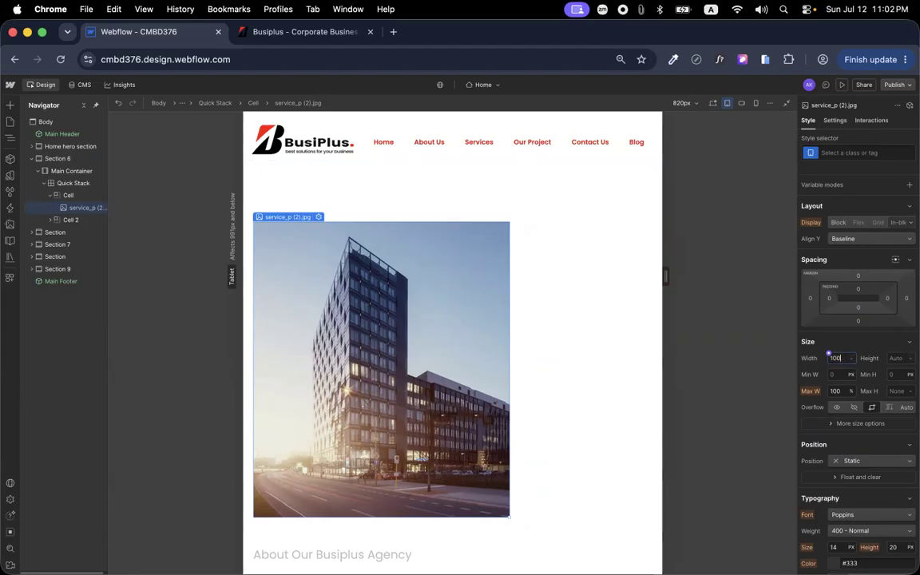
{"action": "key", "text": "Return"}
{"action": "scroll", "coordinate": [416, 310], "scroll_direction": "down", "scroll_amount": 5}
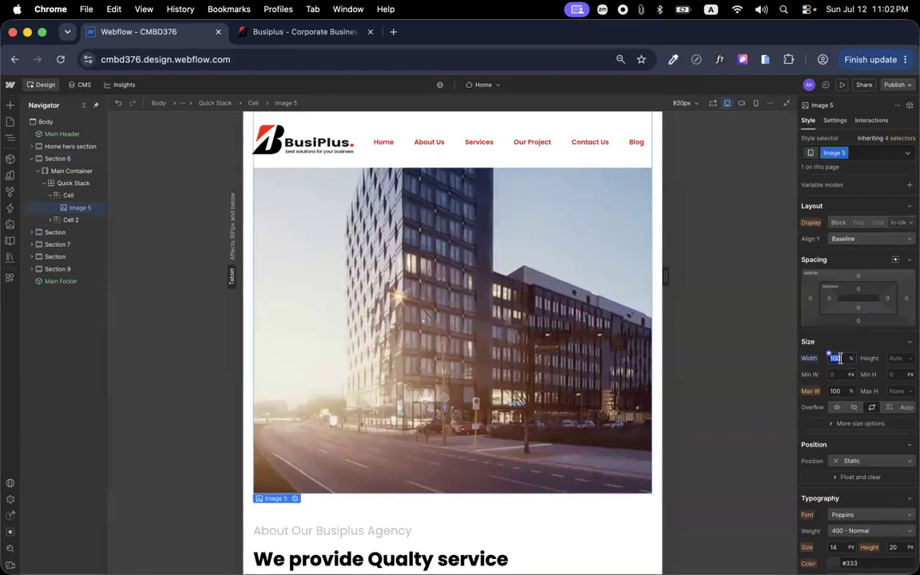
{"action": "type", "text": "80"}
{"action": "key", "text": "Return"}
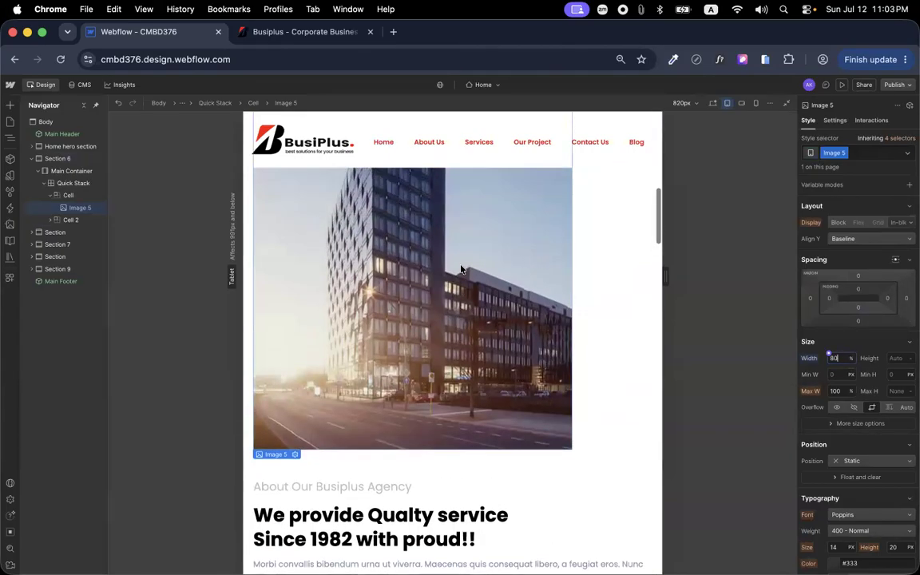
{"action": "type", "text": "75"}
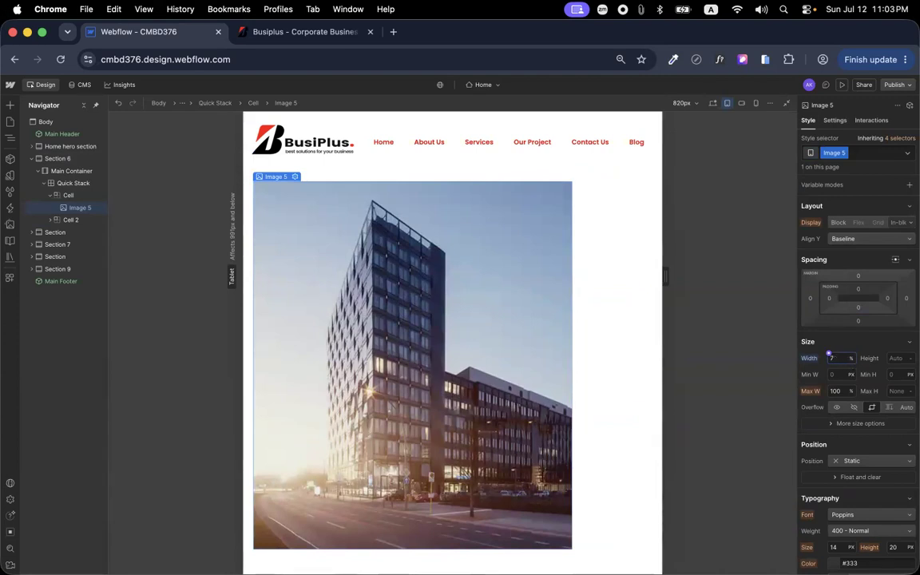
{"action": "key", "text": "Return"}
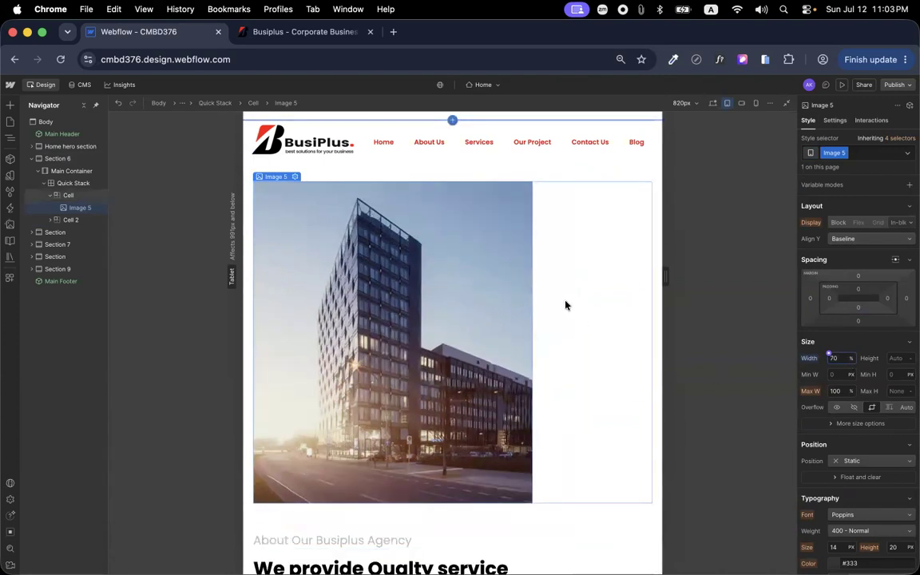
Try moving the "We provide Qualty service" heading above the "About Our Busiplus Agency" text, inspect the desktop breakpoint and undo the move
{"action": "scroll", "coordinate": [565, 303], "scroll_direction": "down", "scroll_amount": 5}
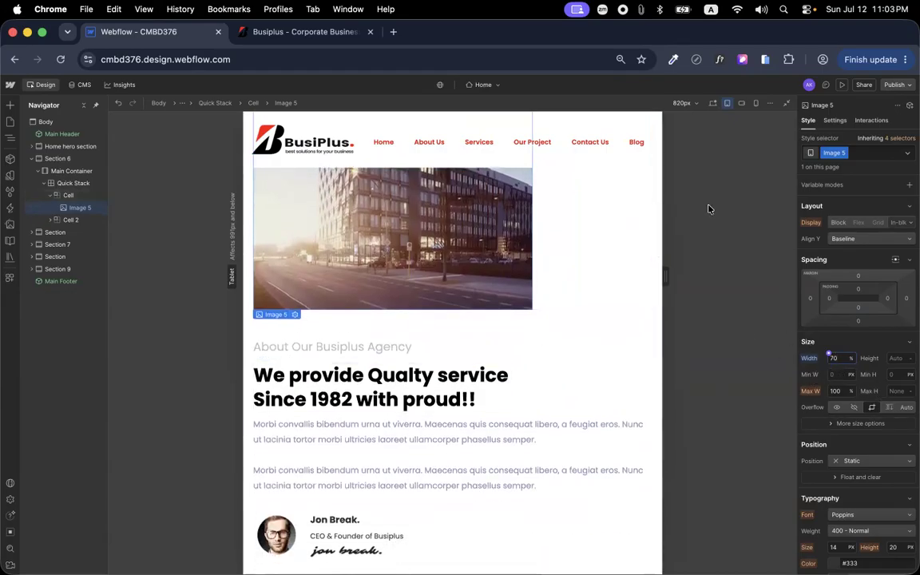
{"action": "scroll", "coordinate": [449, 512], "scroll_direction": "down", "scroll_amount": 3}
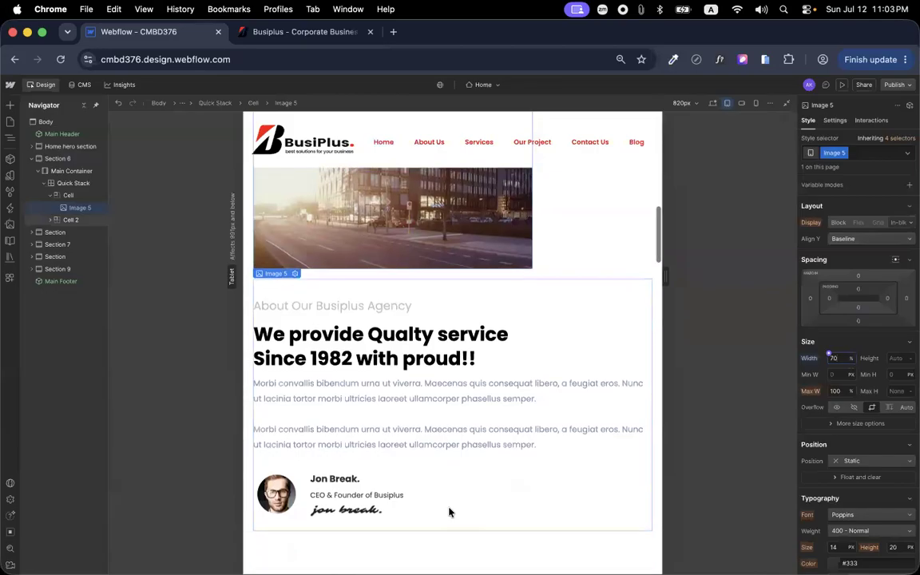
{"action": "scroll", "coordinate": [448, 512], "scroll_direction": "up", "scroll_amount": 2}
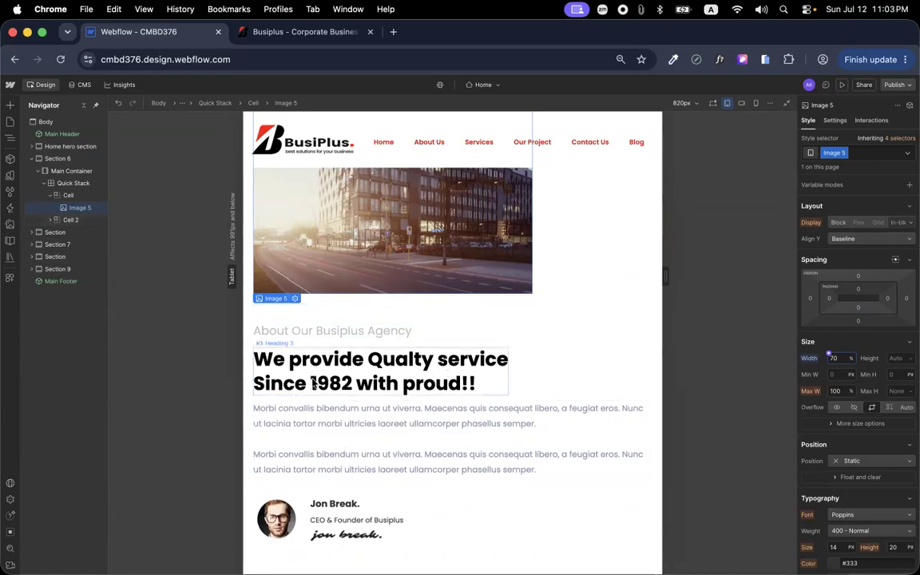
{"action": "left_click_drag", "start_coordinate": [303, 357], "coordinate": [299, 328]}
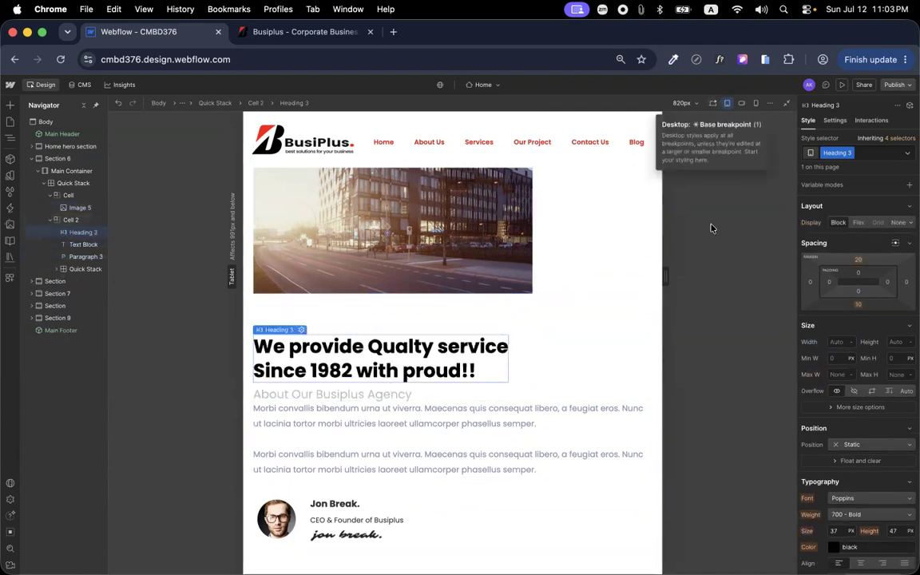
{"action": "left_click", "coordinate": [713, 103]}
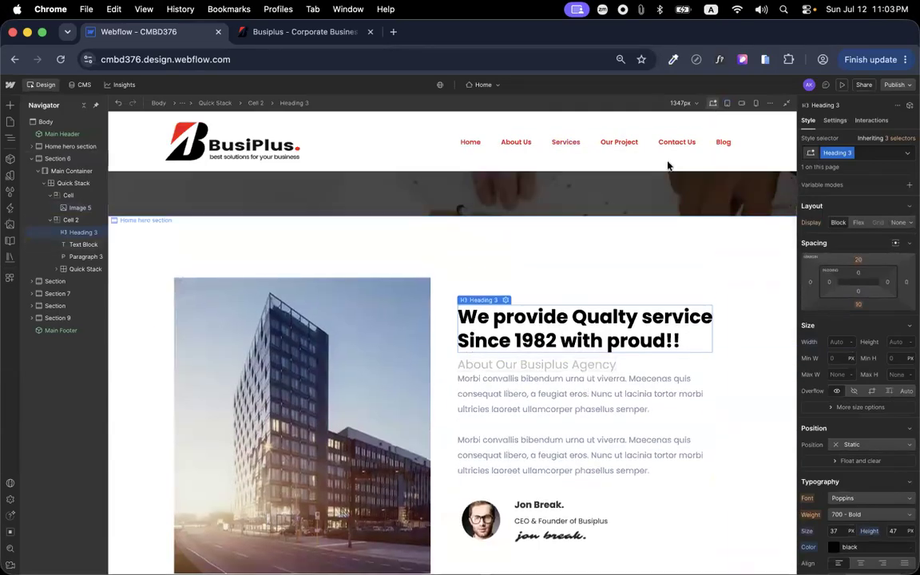
{"action": "key", "text": "super+z"}
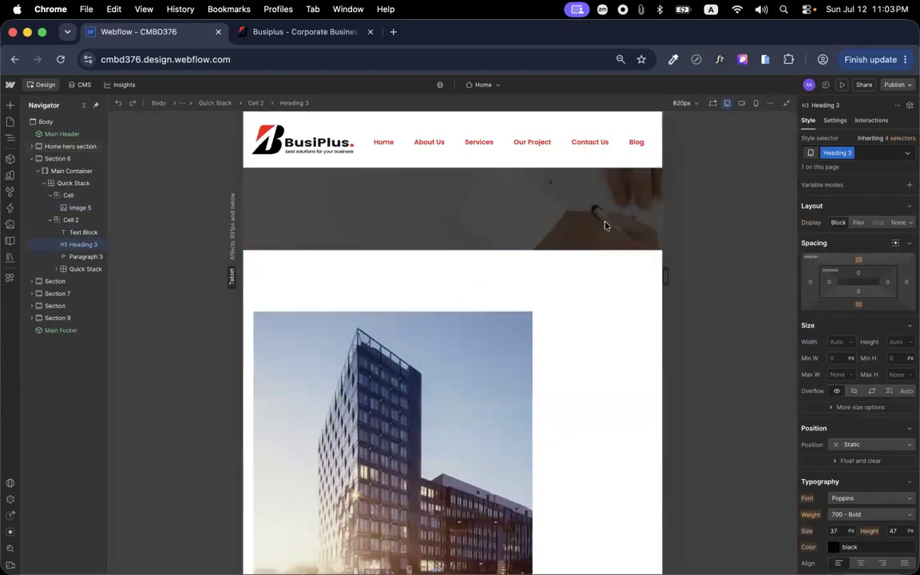
Add a new Heading element between the "We provide Qualty service" heading and the paragraph in the About section
{"action": "scroll", "coordinate": [600, 234], "scroll_direction": "down", "scroll_amount": 4}
{"action": "scroll", "coordinate": [599, 234], "scroll_direction": "down", "scroll_amount": 3}
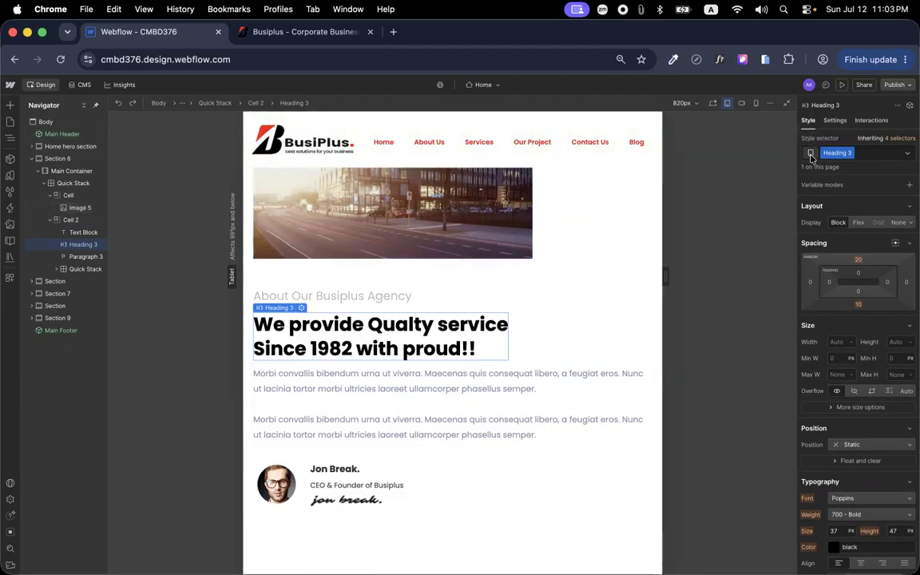
{"action": "scroll", "coordinate": [811, 158], "scroll_direction": "up", "scroll_amount": 10}
{"action": "scroll", "coordinate": [447, 321], "scroll_direction": "down", "scroll_amount": 3}
{"action": "scroll", "coordinate": [448, 318], "scroll_direction": "down", "scroll_amount": 1}
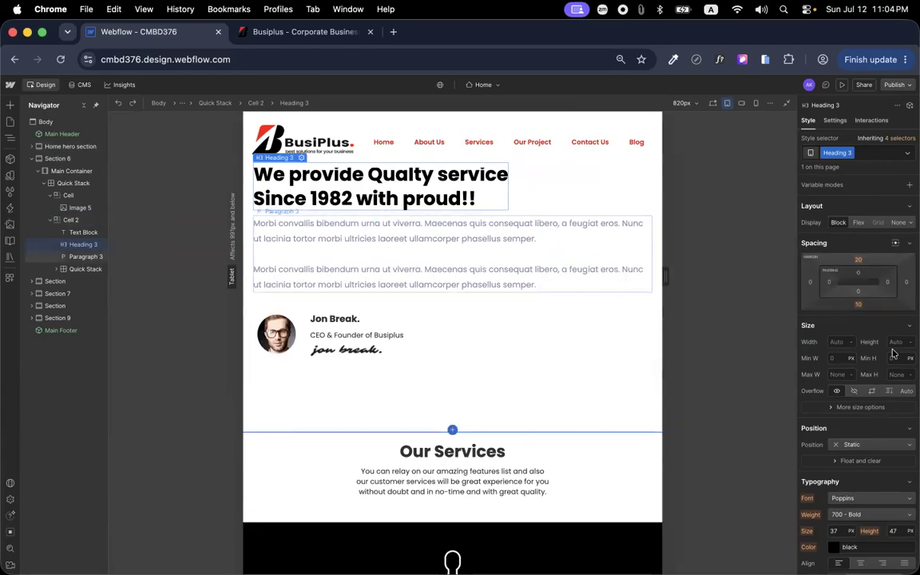
{"action": "scroll", "coordinate": [864, 344], "scroll_direction": "down", "scroll_amount": 1}
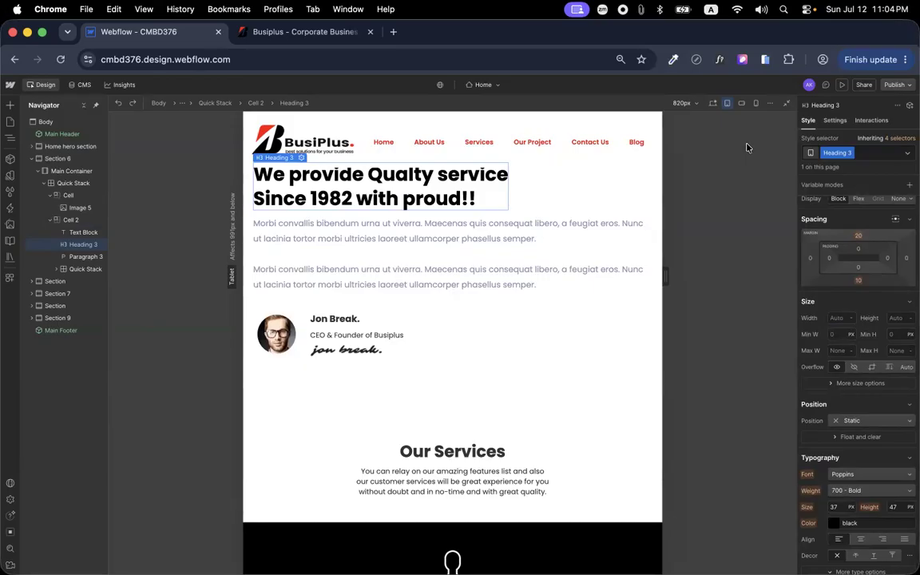
{"action": "left_click", "coordinate": [9, 105]}
{"action": "mouse_move", "coordinate": [47, 322]}
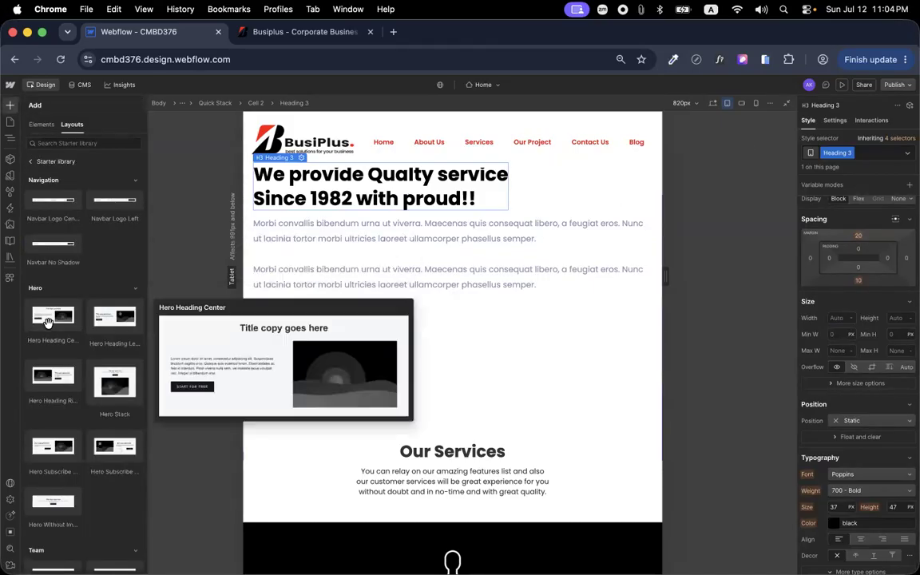
{"action": "left_click", "coordinate": [40, 121]}
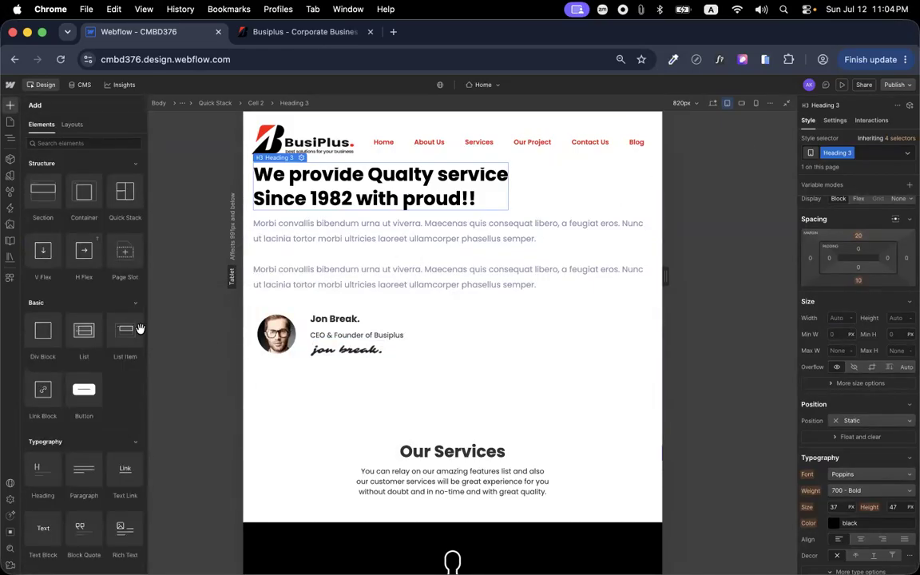
{"action": "scroll", "coordinate": [389, 266], "scroll_direction": "up", "scroll_amount": 1}
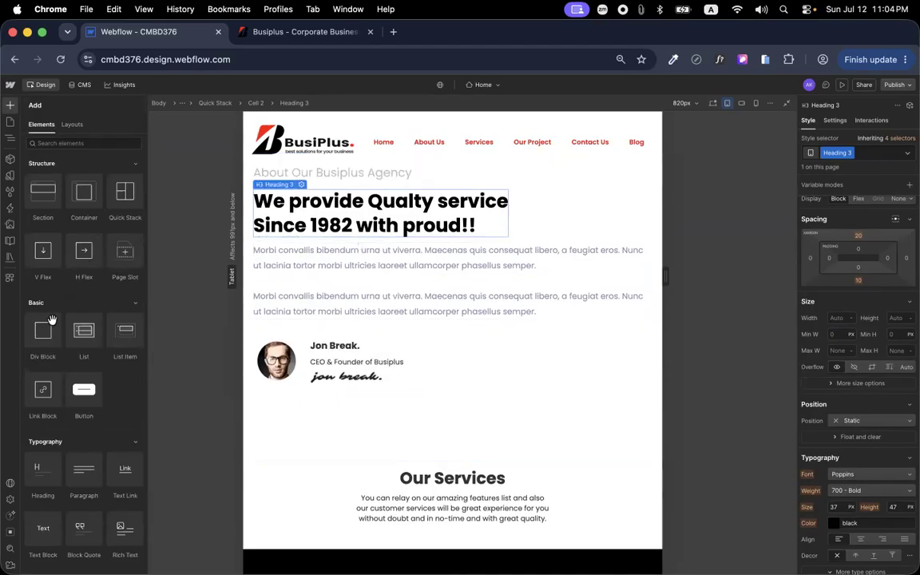
{"action": "scroll", "coordinate": [61, 401], "scroll_direction": "down", "scroll_amount": 3}
{"action": "left_click_drag", "start_coordinate": [44, 380], "coordinate": [308, 269]}
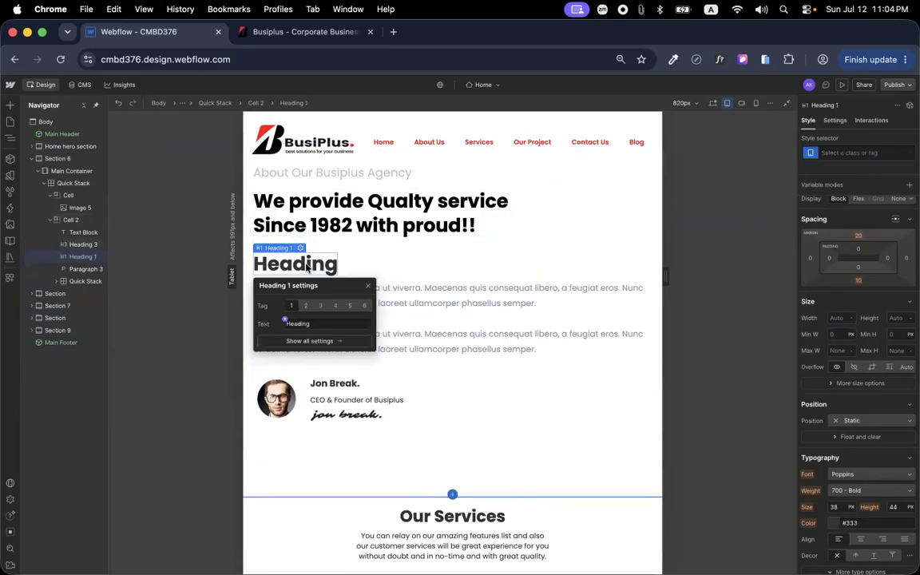
Check the About section at the desktop and tablet breakpoints, and delete the newly added Heading element above its paragraph
{"action": "left_click", "coordinate": [713, 104]}
{"action": "scroll", "coordinate": [622, 389], "scroll_direction": "up", "scroll_amount": 4}
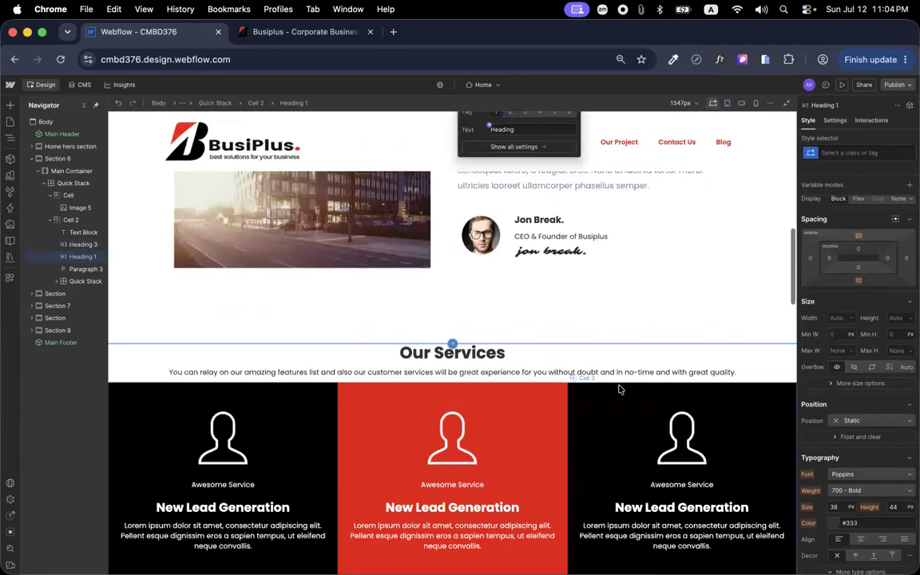
{"action": "scroll", "coordinate": [619, 389], "scroll_direction": "up", "scroll_amount": 5}
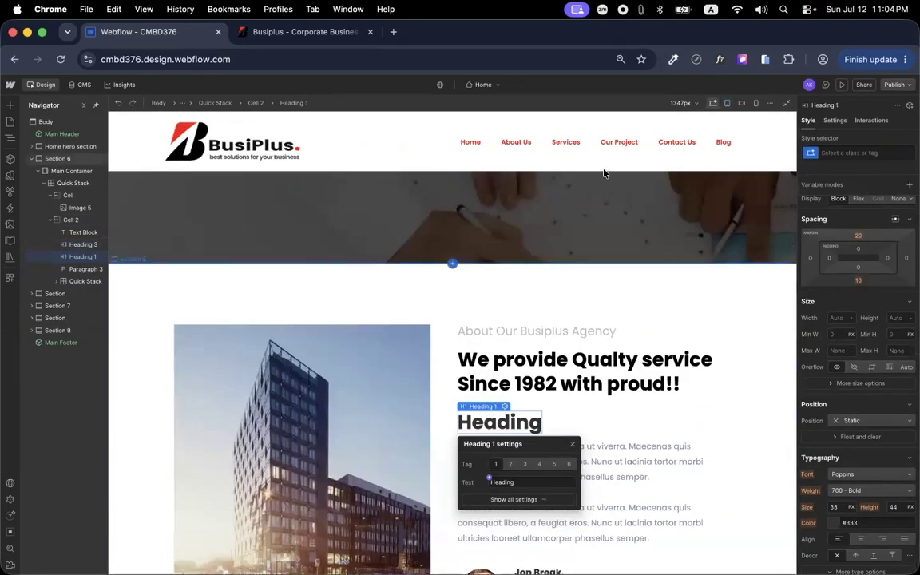
{"action": "left_click", "coordinate": [727, 104]}
{"action": "scroll", "coordinate": [391, 326], "scroll_direction": "down", "scroll_amount": 3}
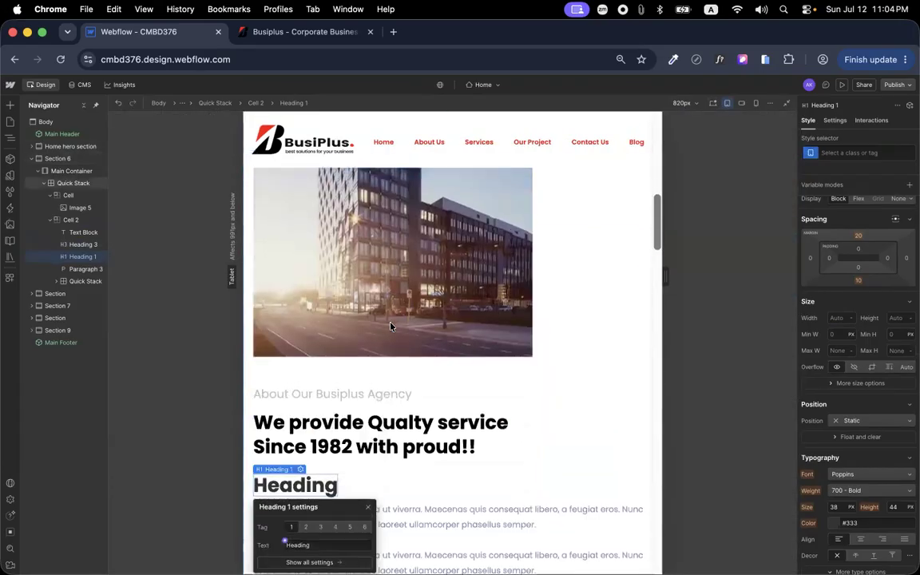
{"action": "scroll", "coordinate": [390, 326], "scroll_direction": "down", "scroll_amount": 3}
{"action": "key", "text": "Delete"}
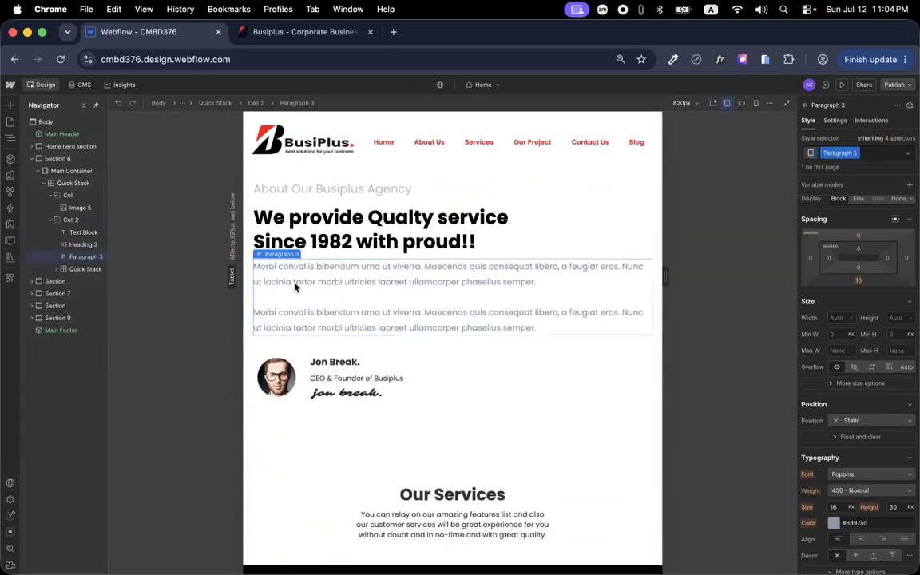
Review the Home page at the tablet, mobile landscape and mobile portrait breakpoints, with the portrait canvas widened to 414 px
{"action": "scroll", "coordinate": [472, 308], "scroll_direction": "down", "scroll_amount": 5}
{"action": "scroll", "coordinate": [520, 359], "scroll_direction": "down", "scroll_amount": 15}
{"action": "scroll", "coordinate": [525, 360], "scroll_direction": "up", "scroll_amount": 20}
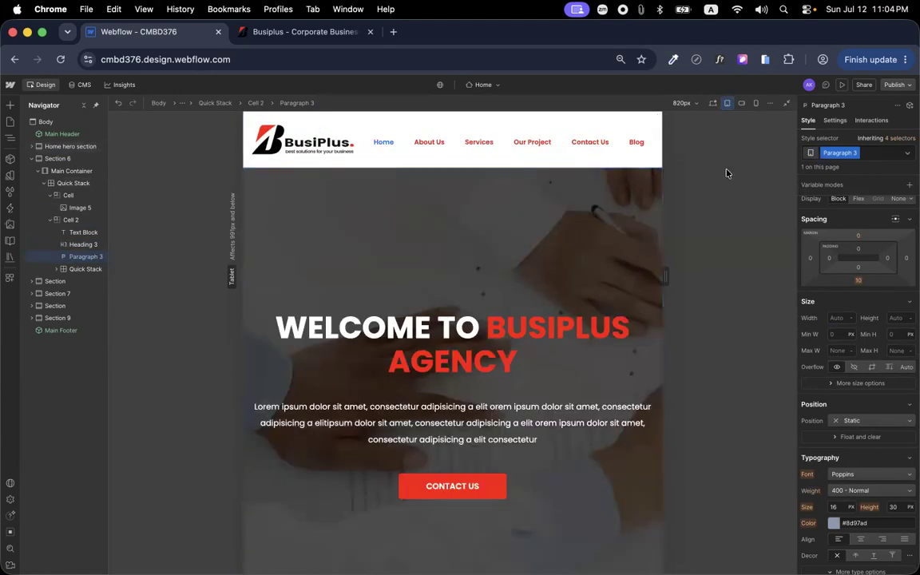
{"action": "left_click", "coordinate": [742, 107]}
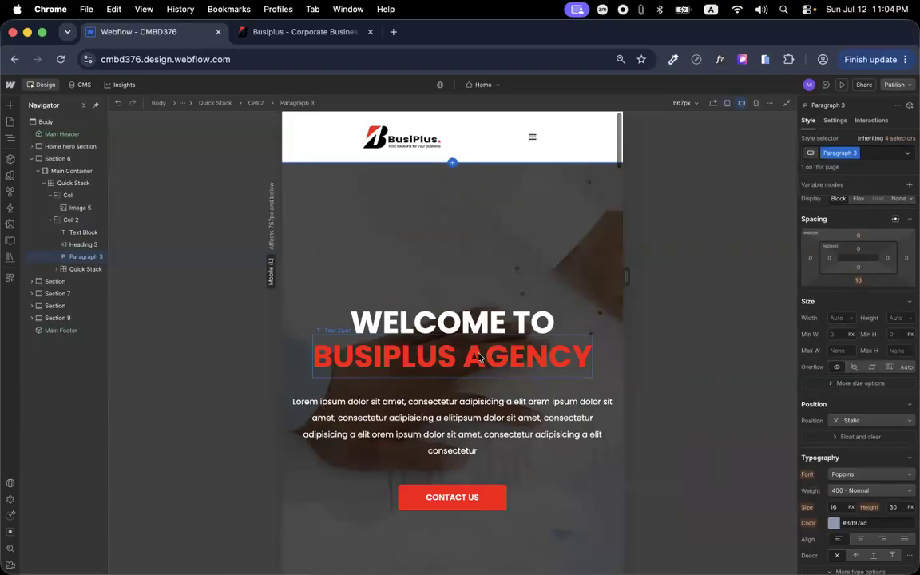
{"action": "left_click", "coordinate": [756, 103]}
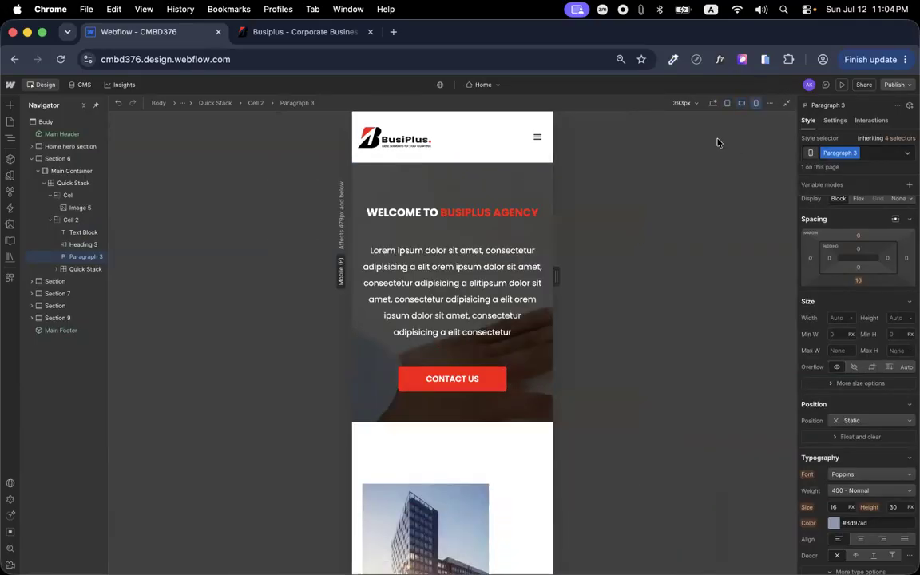
{"action": "left_click_drag", "start_coordinate": [556, 275], "coordinate": [560, 280]}
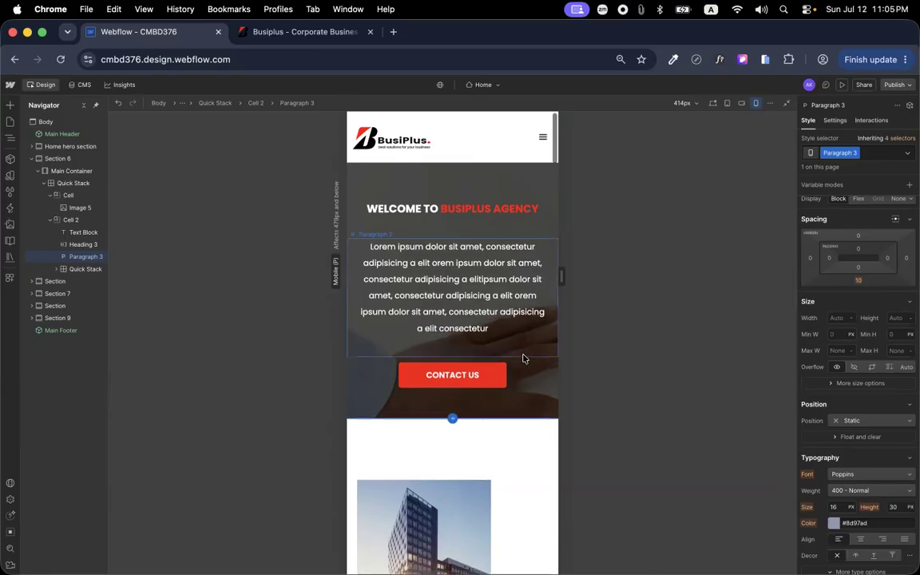
{"action": "scroll", "coordinate": [522, 357], "scroll_direction": "down", "scroll_amount": 5}
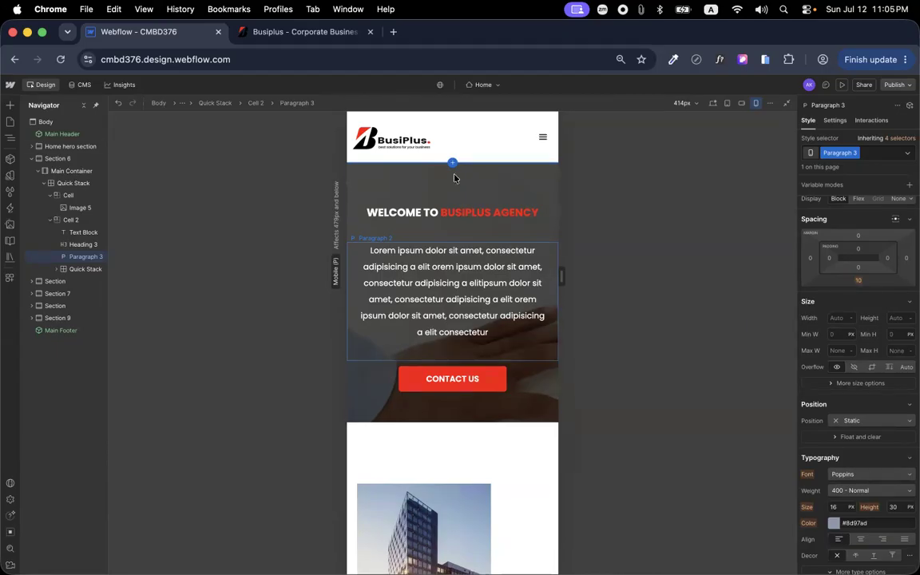
Switch to the demo site and examine its hero section in the simulator's phone preview
{"action": "left_click", "coordinate": [308, 32]}
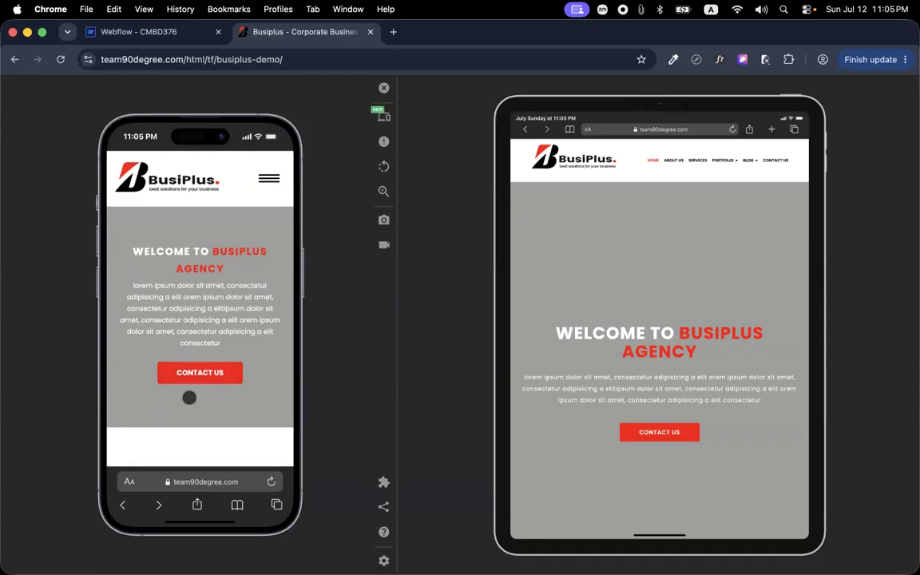
{"action": "scroll", "coordinate": [189, 397], "scroll_direction": "down", "scroll_amount": 8}
{"action": "scroll", "coordinate": [189, 395], "scroll_direction": "up", "scroll_amount": 10}
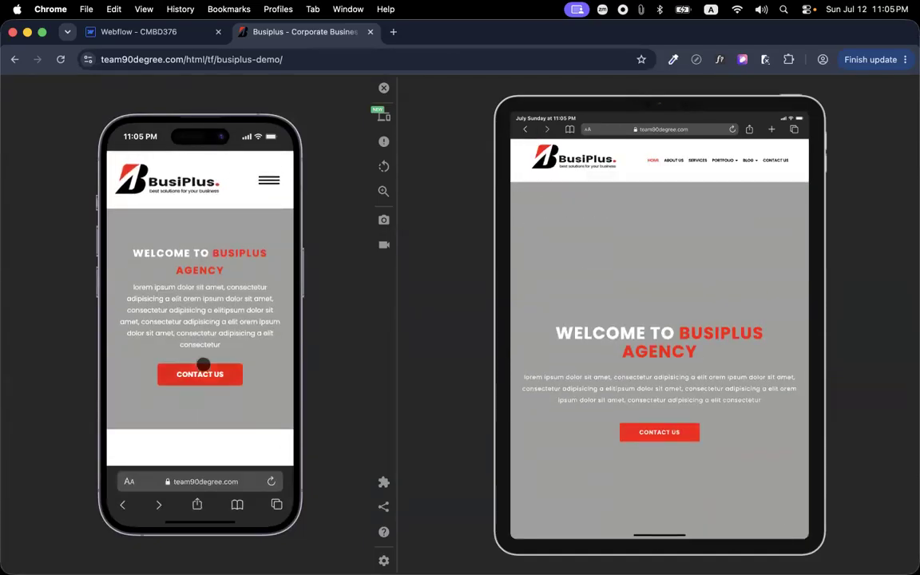
{"action": "scroll", "coordinate": [173, 410], "scroll_direction": "down", "scroll_amount": 3}
{"action": "scroll", "coordinate": [174, 410], "scroll_direction": "down", "scroll_amount": 3}
{"action": "scroll", "coordinate": [199, 413], "scroll_direction": "up", "scroll_amount": 6}
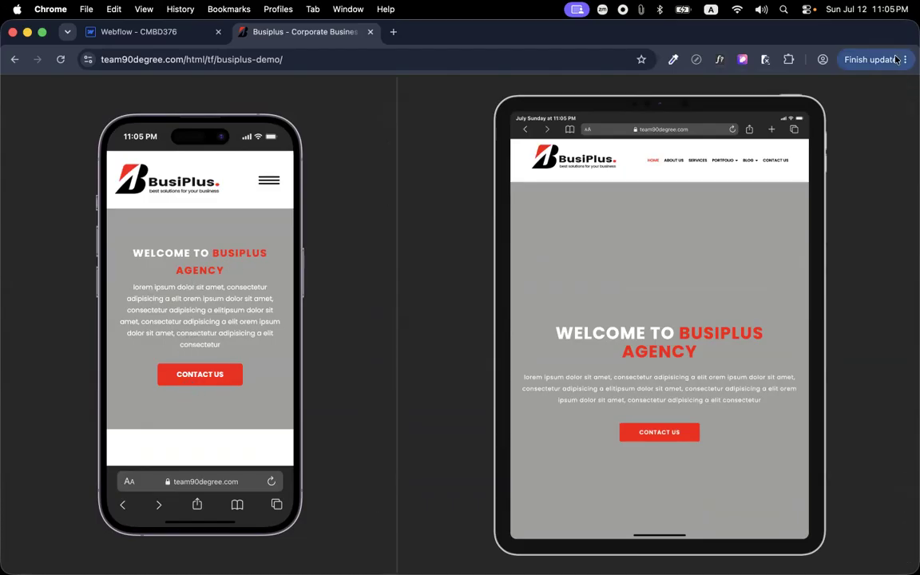
Close the mobile simulator on the demo site and emulate an iPhone 14 Pro Max in DevTools, trying iPad Pro first
{"action": "left_click", "coordinate": [766, 60]}
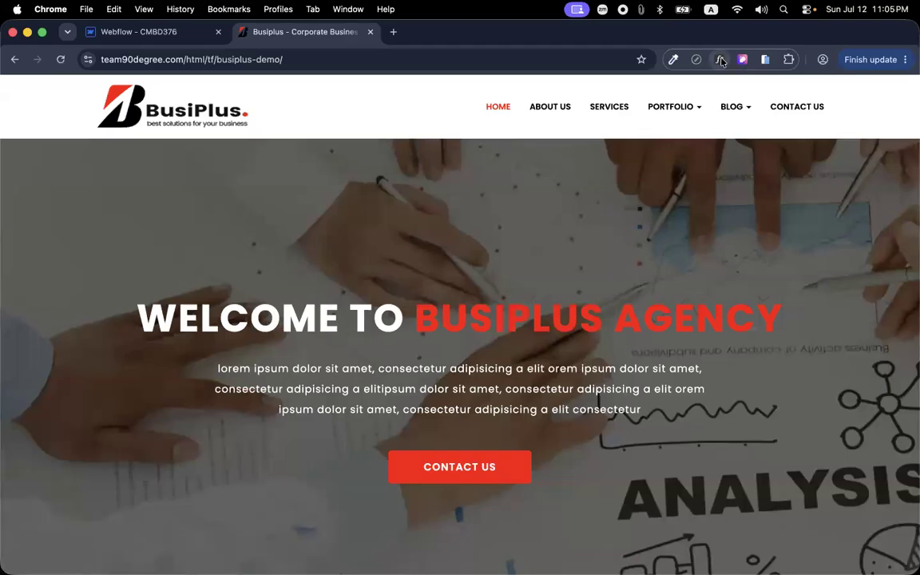
{"action": "right_click", "coordinate": [56, 262]}
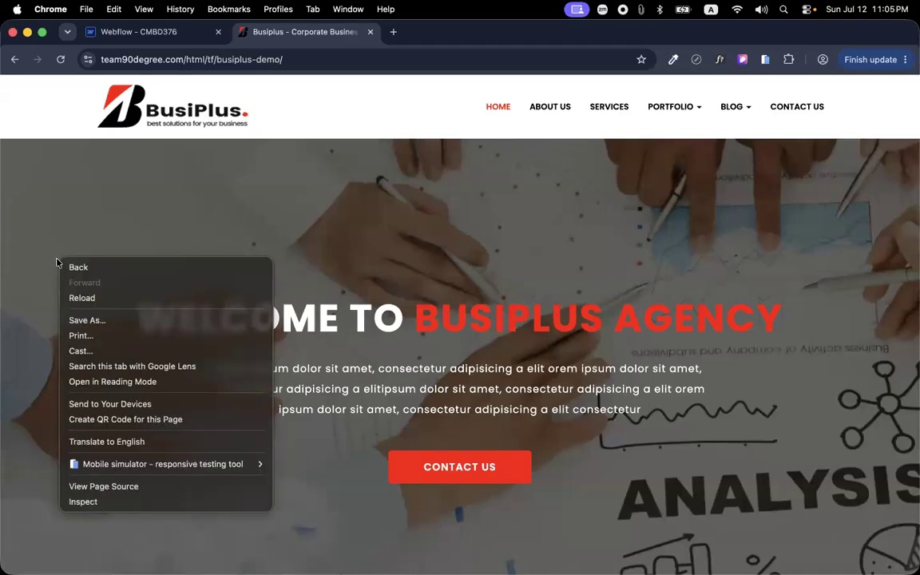
{"action": "left_click", "coordinate": [82, 503]}
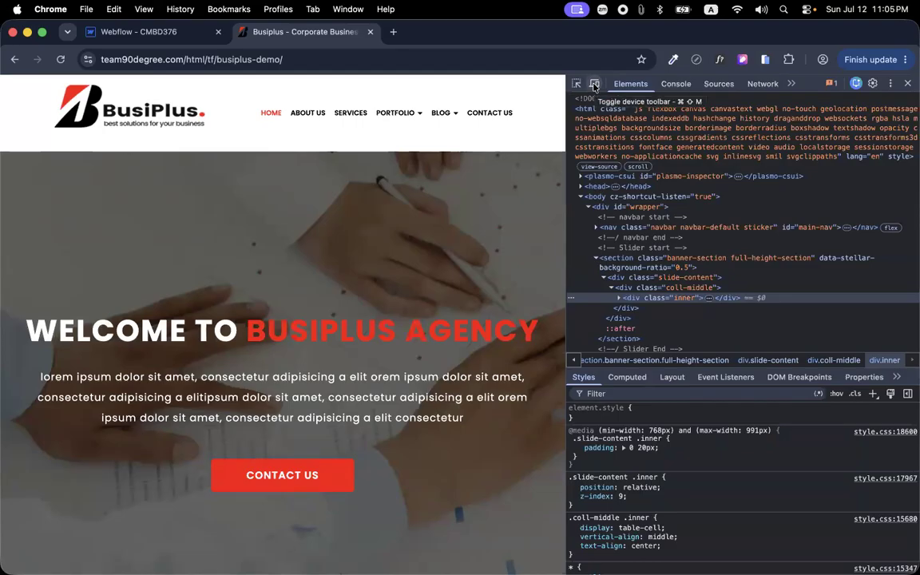
{"action": "left_click", "coordinate": [594, 84]}
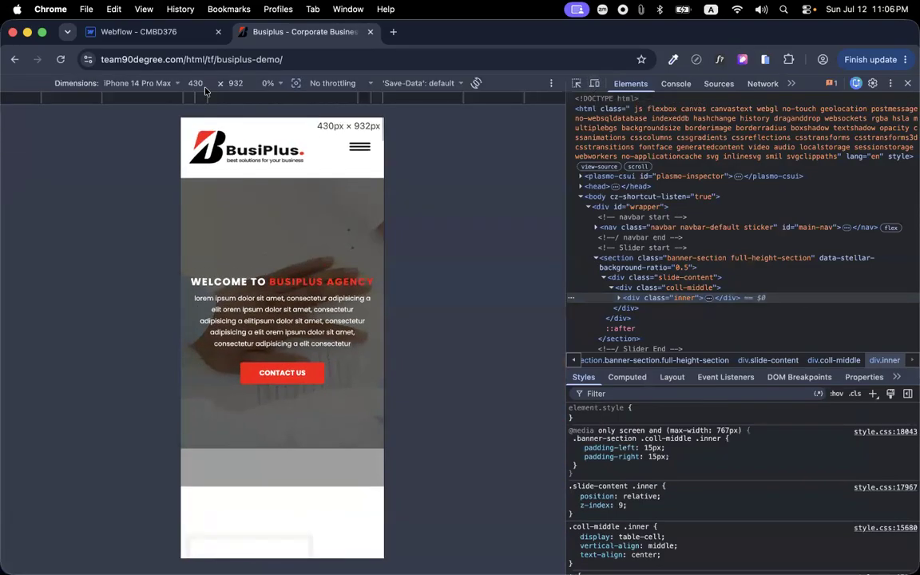
{"action": "left_click", "coordinate": [131, 83]}
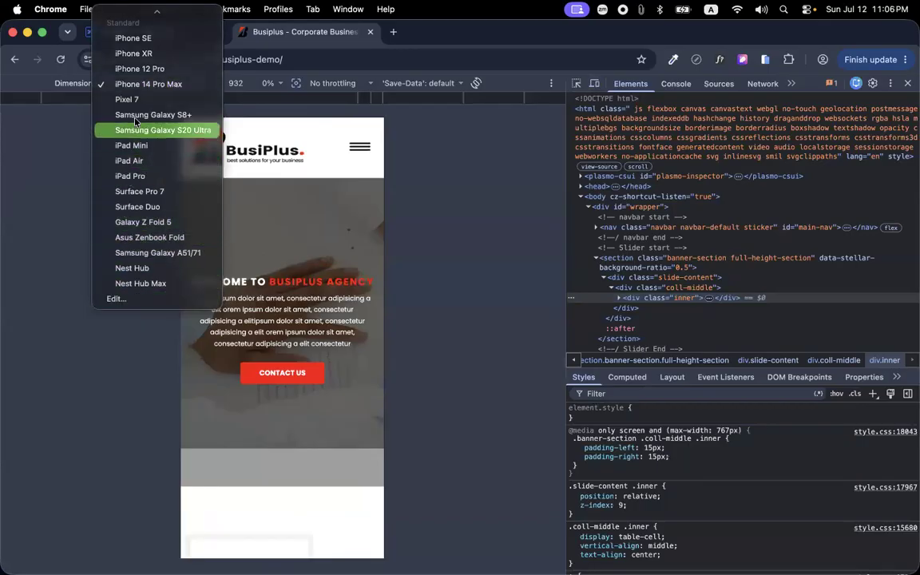
{"action": "left_click", "coordinate": [129, 176]}
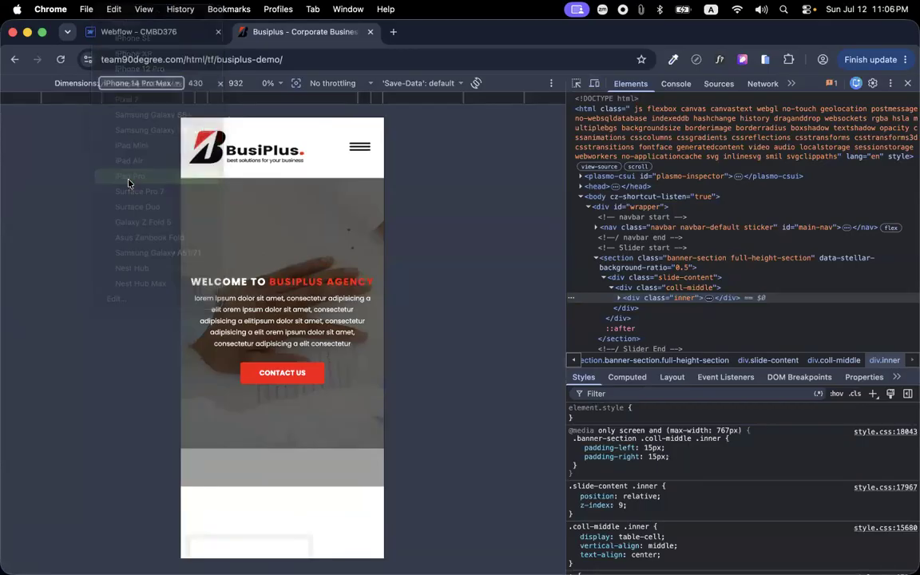
{"action": "left_click", "coordinate": [138, 84]}
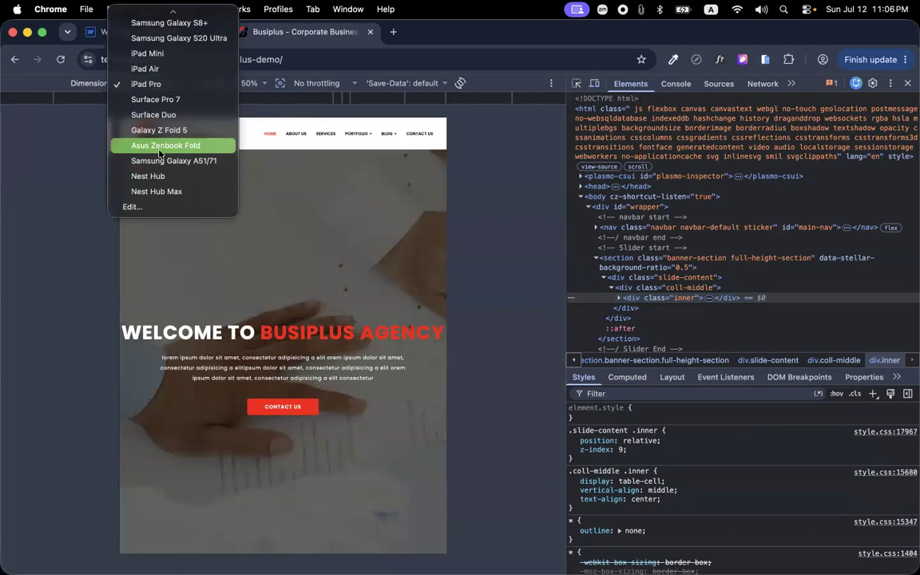
{"action": "left_click", "coordinate": [168, 106]}
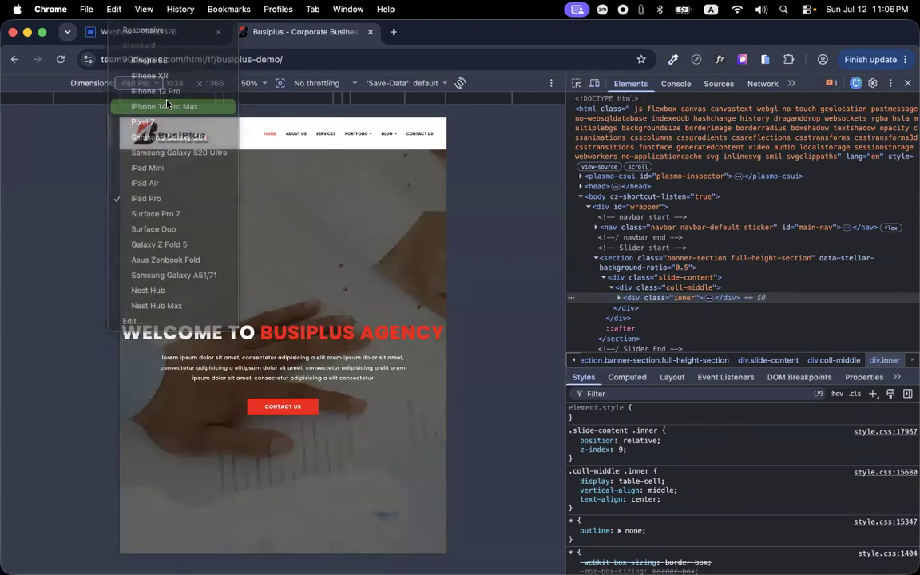
Review the demo's hero section in the emulated phone view, check the zoom options and reload the page
{"action": "scroll", "coordinate": [333, 275], "scroll_direction": "down", "scroll_amount": 10}
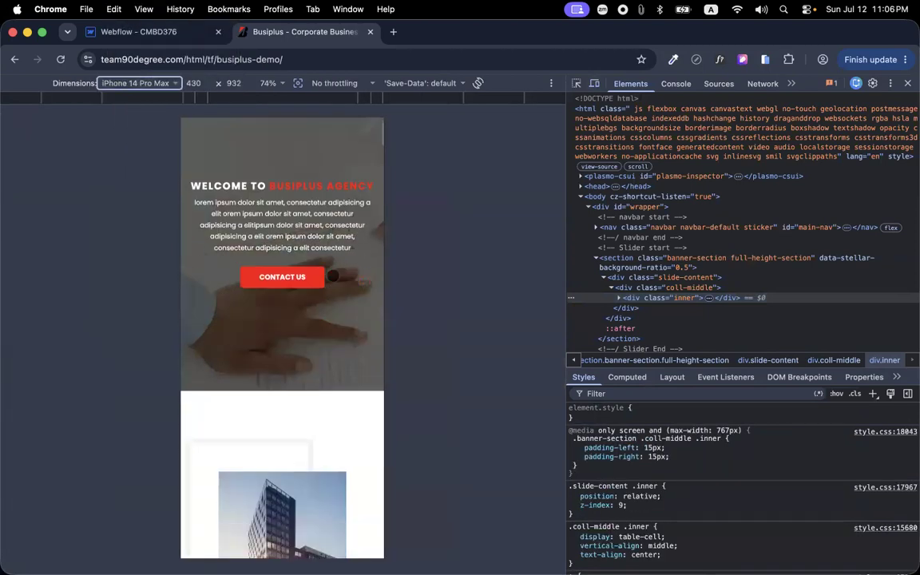
{"action": "scroll", "coordinate": [333, 276], "scroll_direction": "up", "scroll_amount": 10}
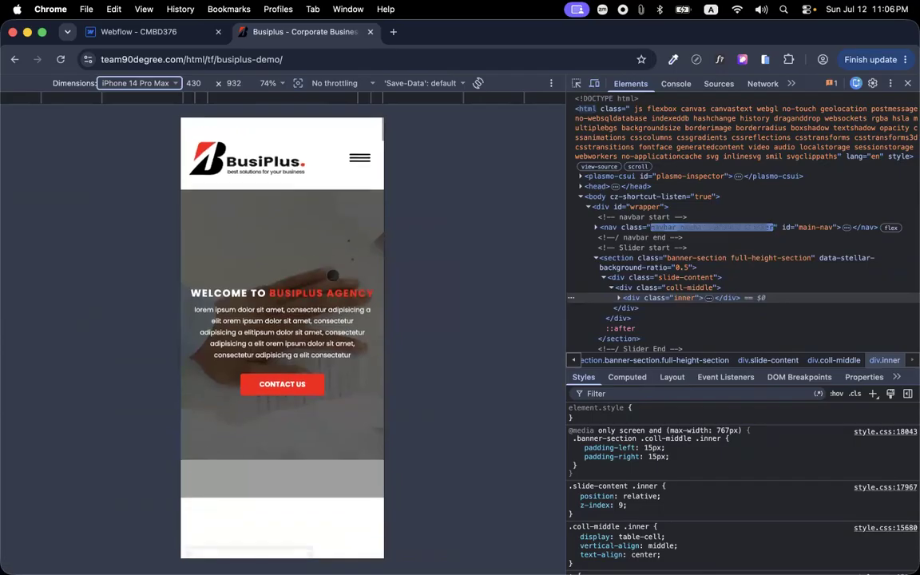
{"action": "left_click", "coordinate": [270, 83]}
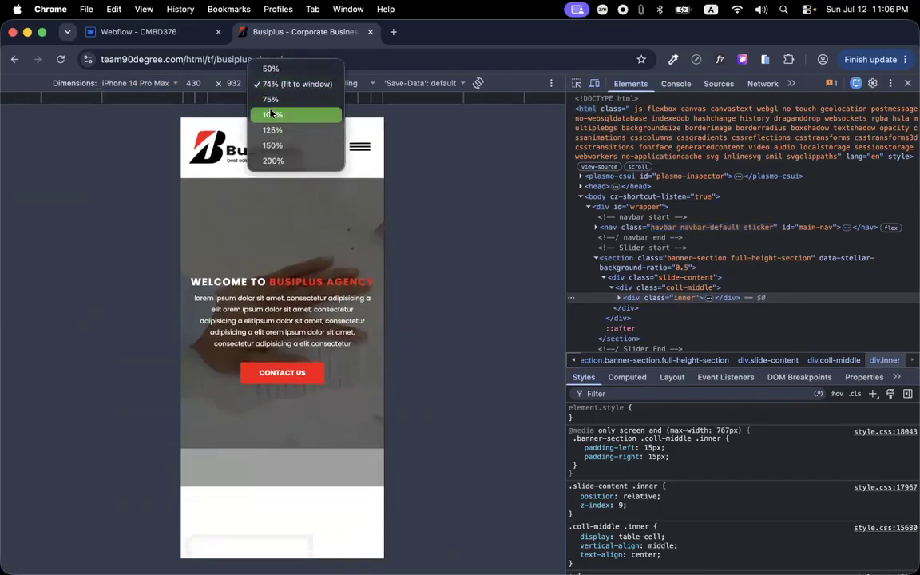
{"action": "left_click", "coordinate": [458, 141]}
{"action": "left_click", "coordinate": [60, 59]}
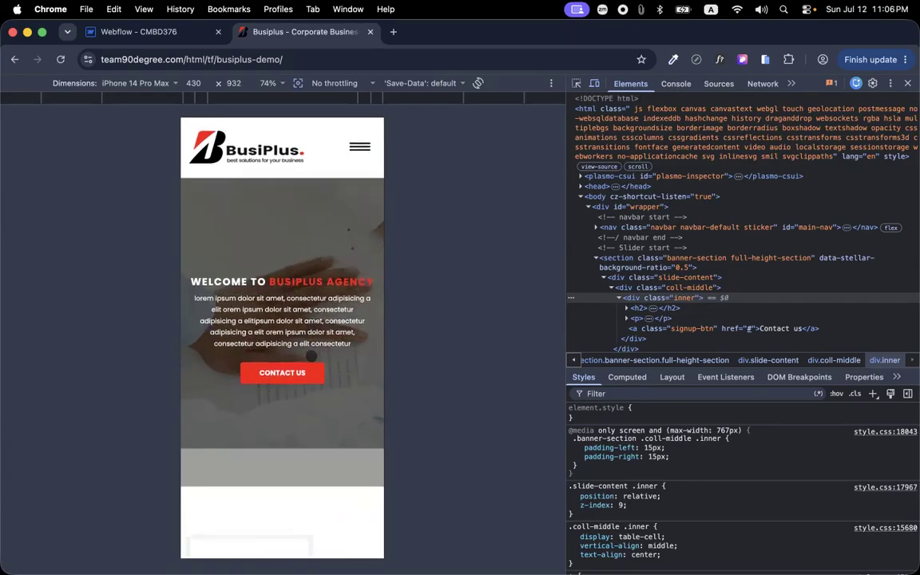
Inspect the demo's hero heading with WhatFont and compare its typography with the Webflow hero heading at mobile portrait
{"action": "left_click", "coordinate": [719, 61]}
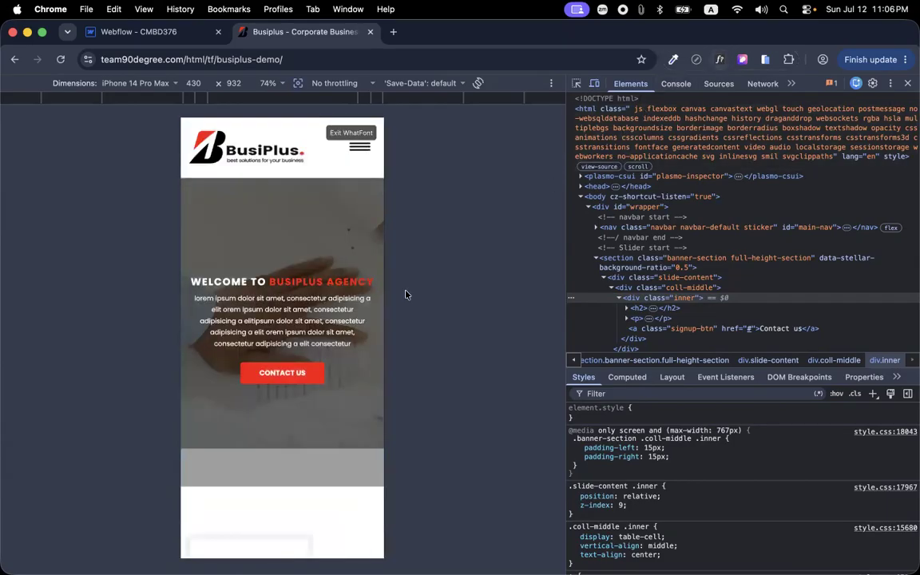
{"action": "left_click", "coordinate": [295, 282]}
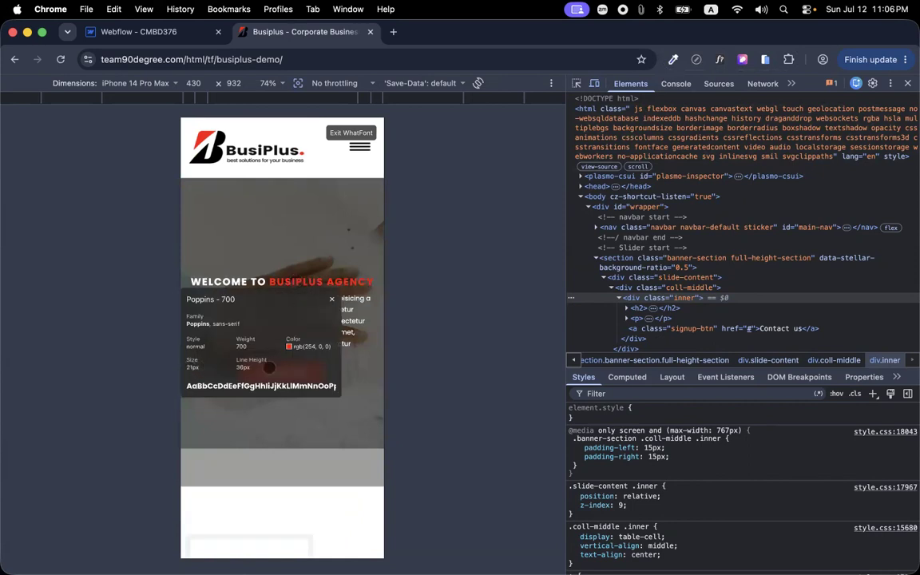
{"action": "left_click", "coordinate": [181, 32]}
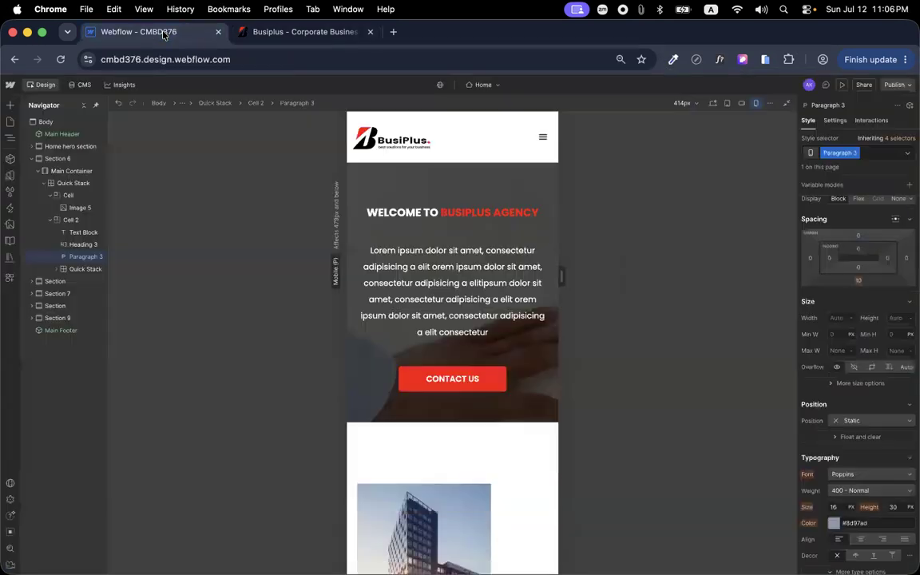
{"action": "left_click", "coordinate": [423, 215]}
{"action": "scroll", "coordinate": [827, 375], "scroll_direction": "down", "scroll_amount": 2}
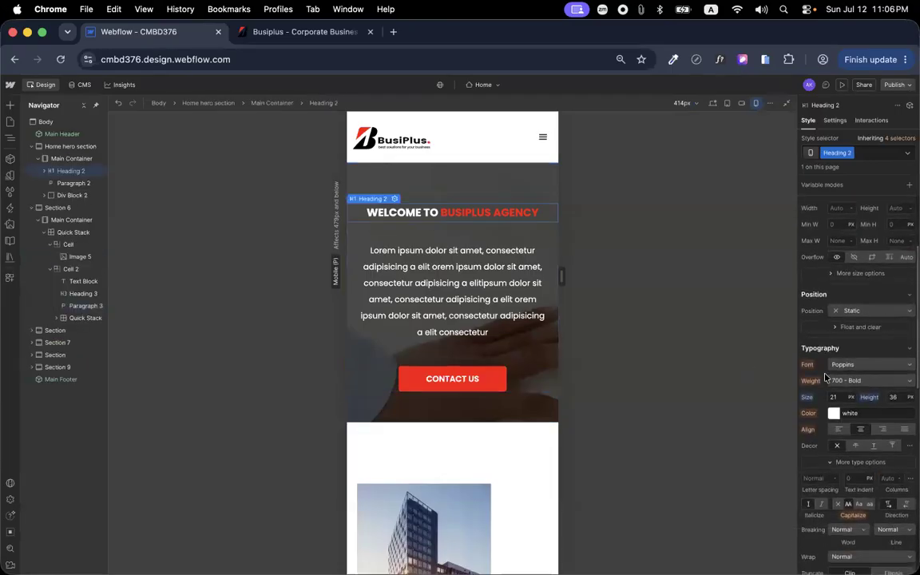
Inspect the demo's hero paragraph font and set the Webflow hero paragraph to 14 px size and 24 px line height at mobile portrait
{"action": "left_click", "coordinate": [264, 32]}
{"action": "left_click", "coordinate": [350, 318]}
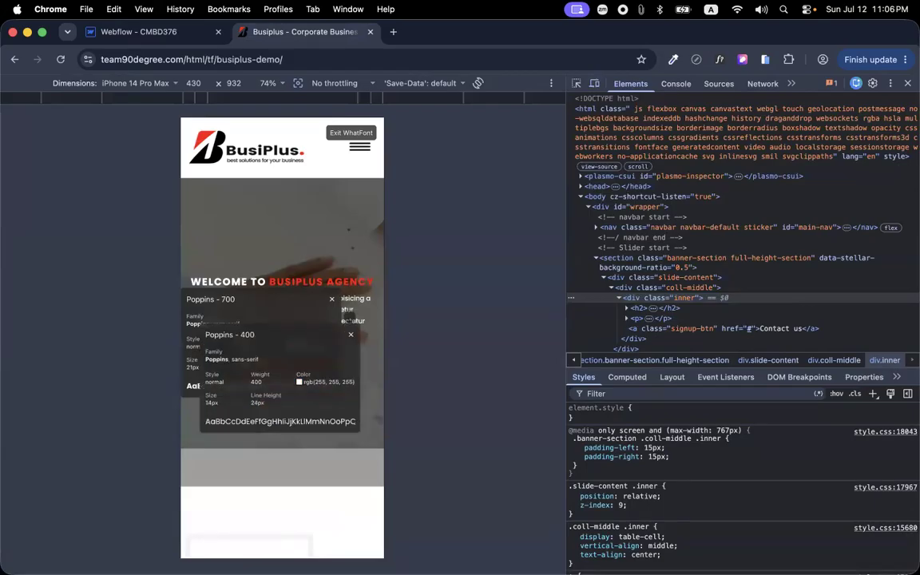
{"action": "left_click", "coordinate": [164, 32]}
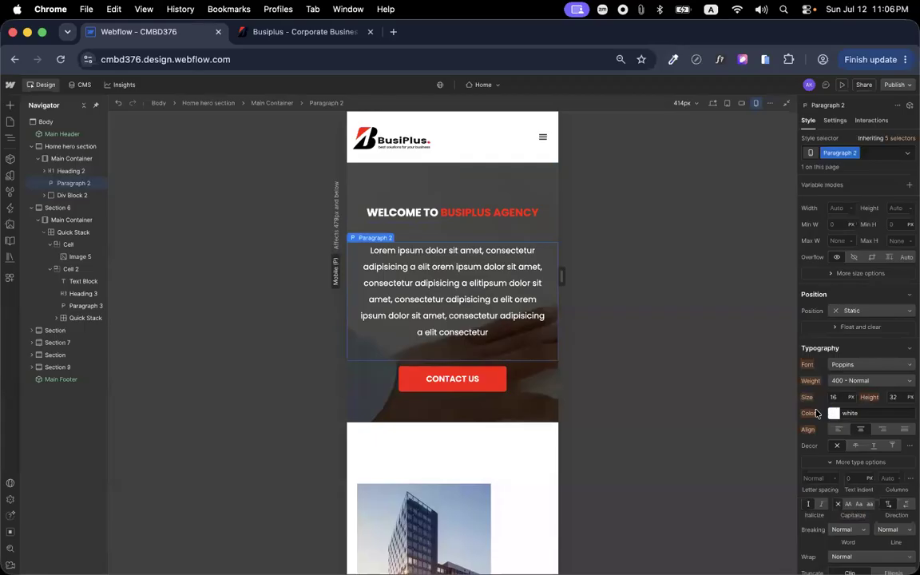
{"action": "type", "text": "14"}
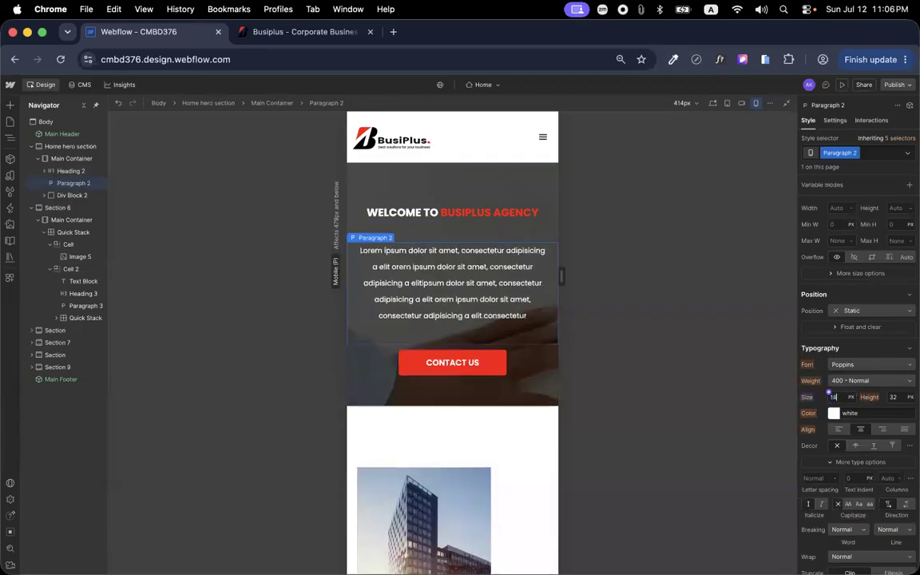
{"action": "left_click", "coordinate": [899, 397]}
{"action": "type", "text": "24"}
{"action": "key", "text": "Return"}
Inspect the demo's Contact Us button font and set the Webflow hero button's font size to 15 px at mobile portrait
{"action": "left_click", "coordinate": [445, 335]}
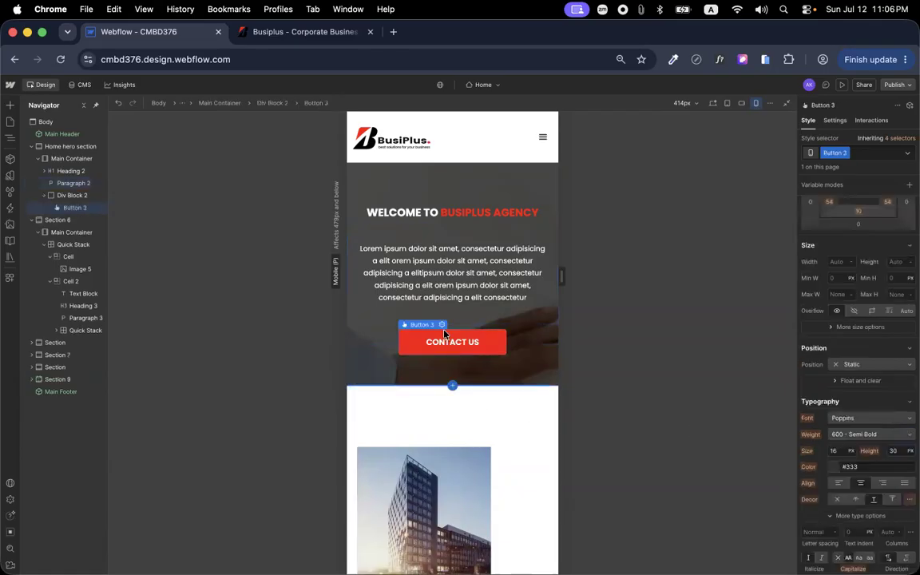
{"action": "left_click", "coordinate": [316, 34]}
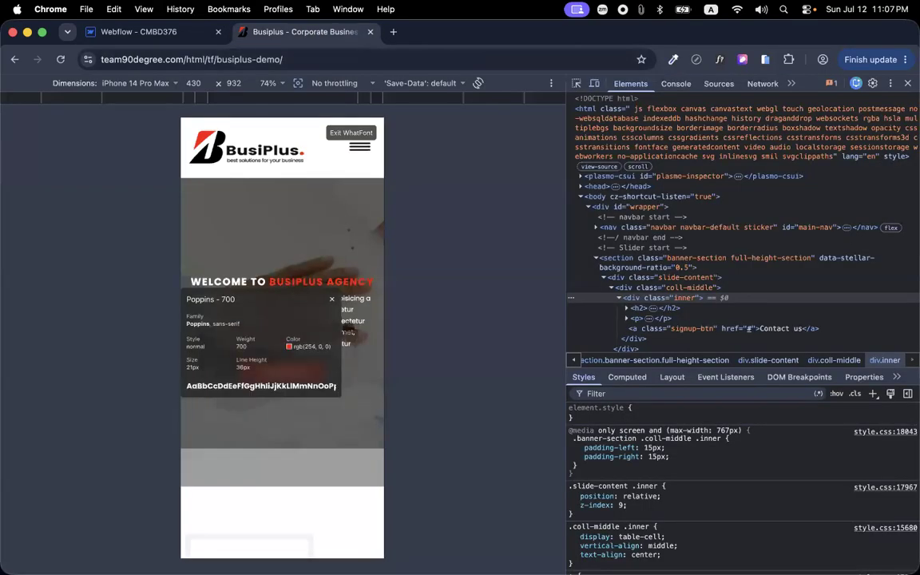
{"action": "left_click", "coordinate": [283, 372]}
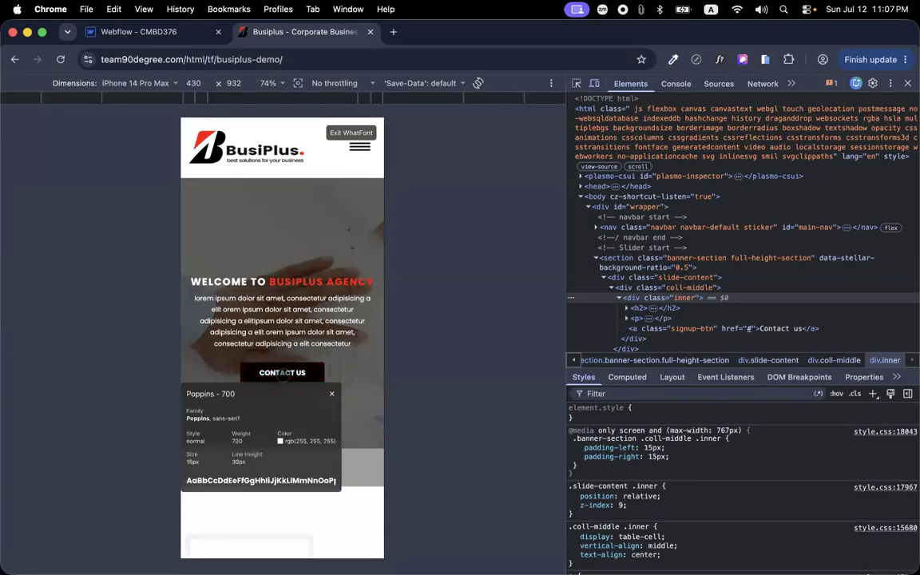
{"action": "scroll", "coordinate": [283, 374], "scroll_direction": "down", "scroll_amount": 1}
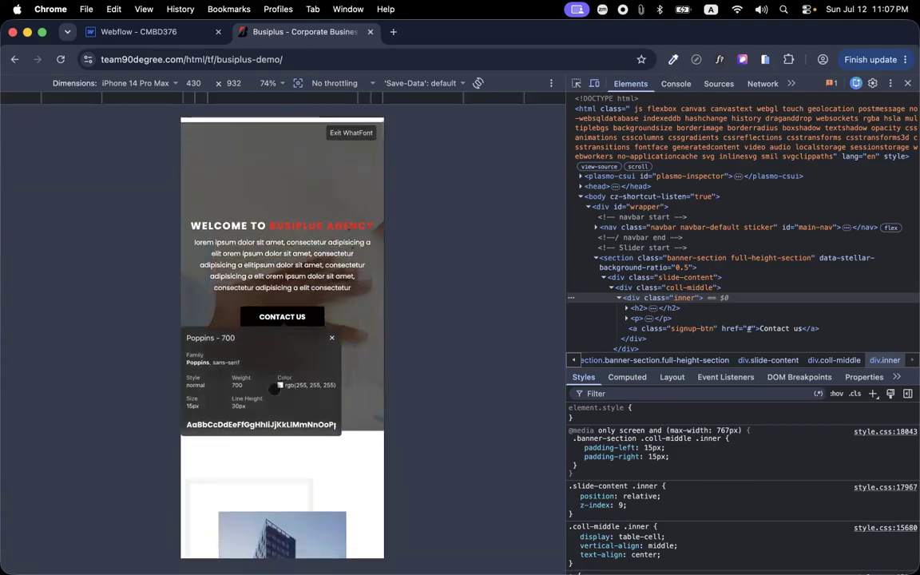
{"action": "left_click", "coordinate": [147, 31]}
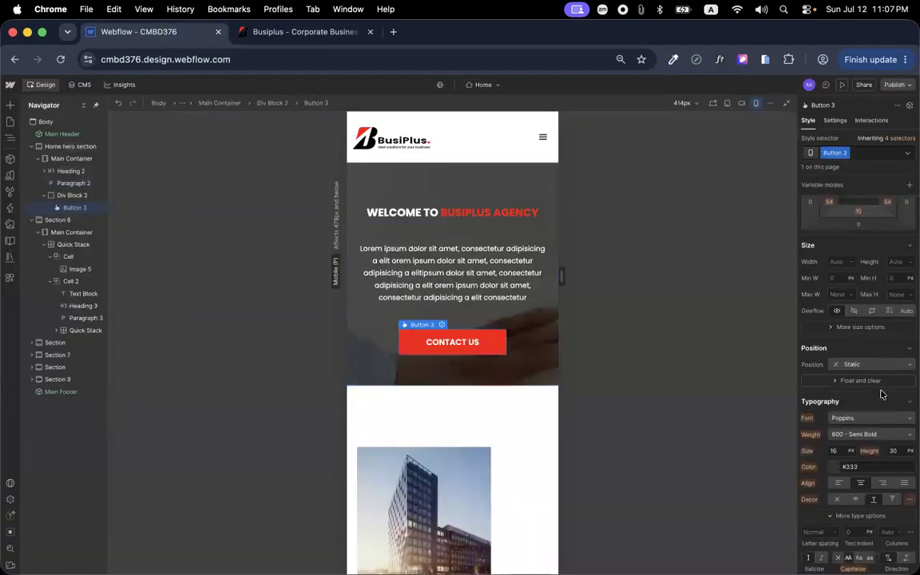
{"action": "left_click", "coordinate": [837, 451]}
{"action": "key", "text": "Down"}
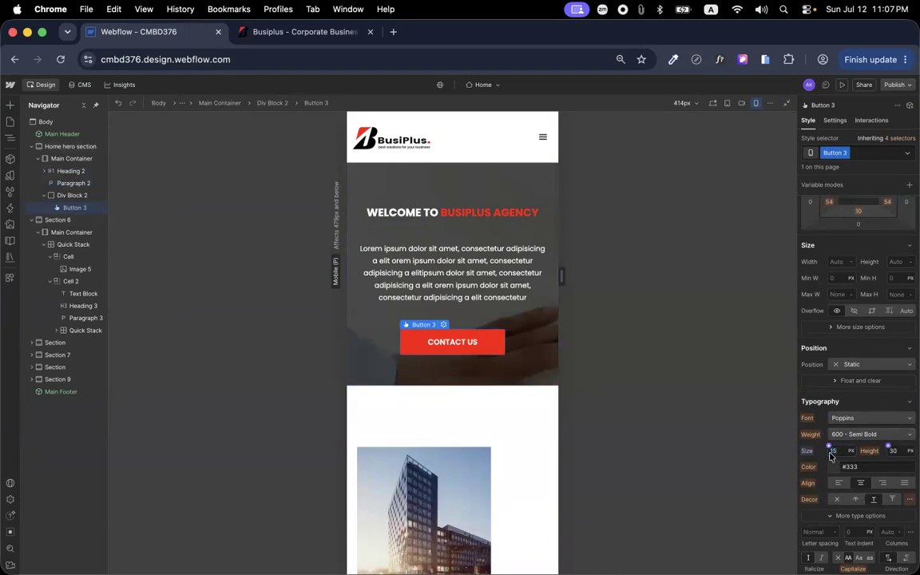
{"action": "left_click", "coordinate": [692, 433]}
{"action": "scroll", "coordinate": [465, 355], "scroll_direction": "down", "scroll_amount": 1}
{"action": "scroll", "coordinate": [465, 356], "scroll_direction": "up", "scroll_amount": 1}
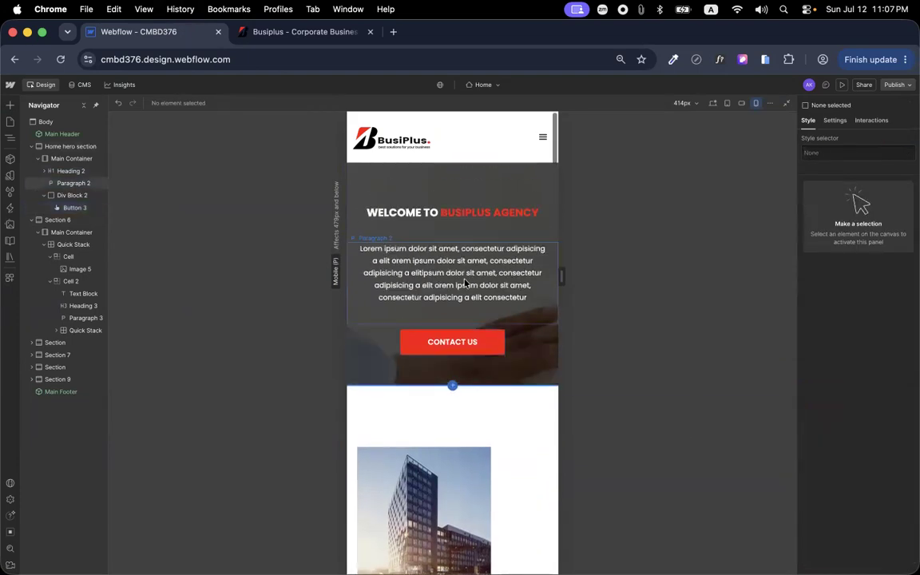
Compare the about section's image placement with the demo and align its Webflow cell to the center on both axes
{"action": "scroll", "coordinate": [465, 281], "scroll_direction": "down", "scroll_amount": 5}
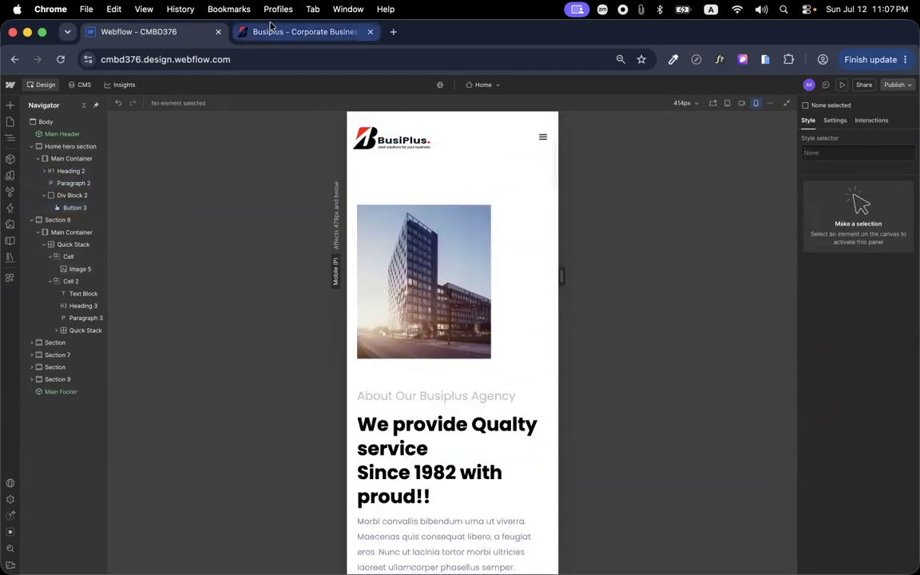
{"action": "left_click", "coordinate": [271, 32]}
{"action": "scroll", "coordinate": [296, 319], "scroll_direction": "down", "scroll_amount": 5}
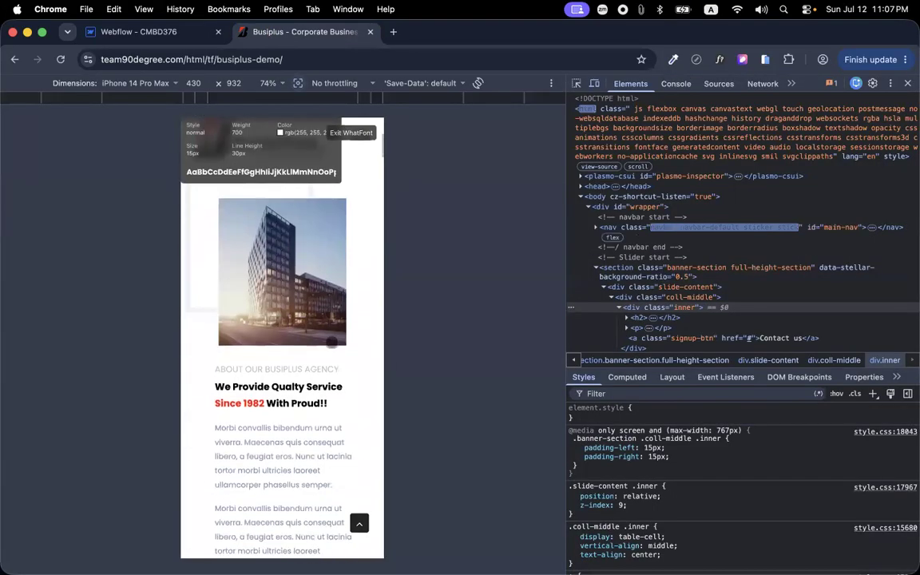
{"action": "left_click", "coordinate": [136, 31]}
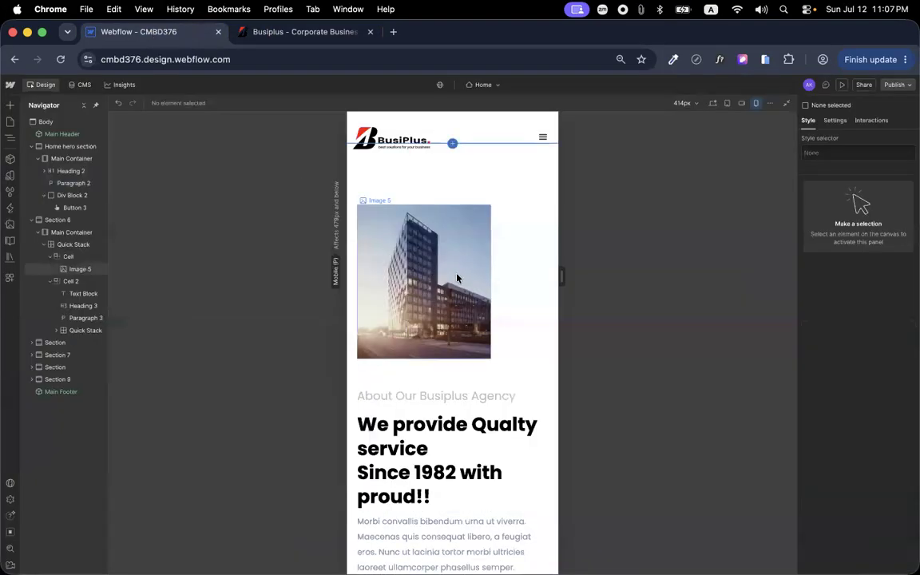
{"action": "left_click", "coordinate": [507, 274]}
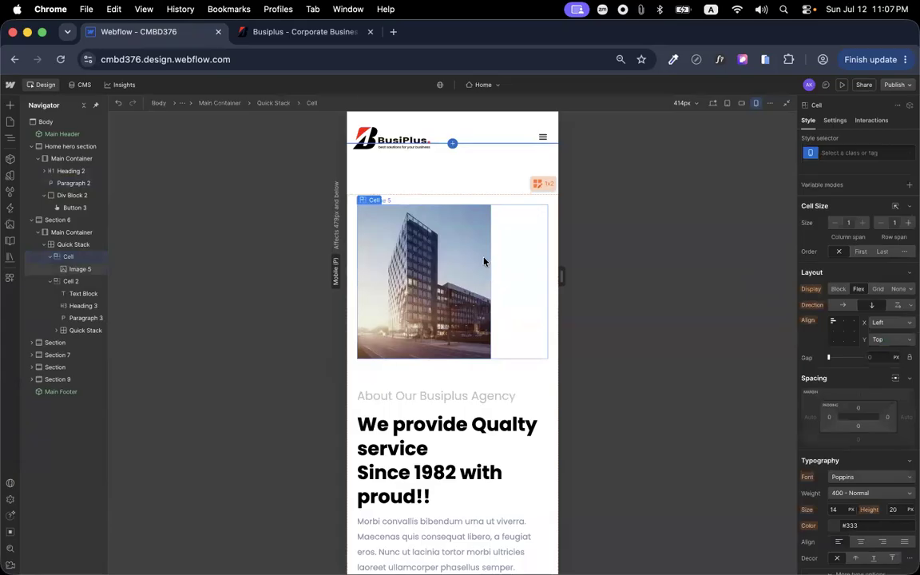
{"action": "left_click", "coordinate": [844, 331]}
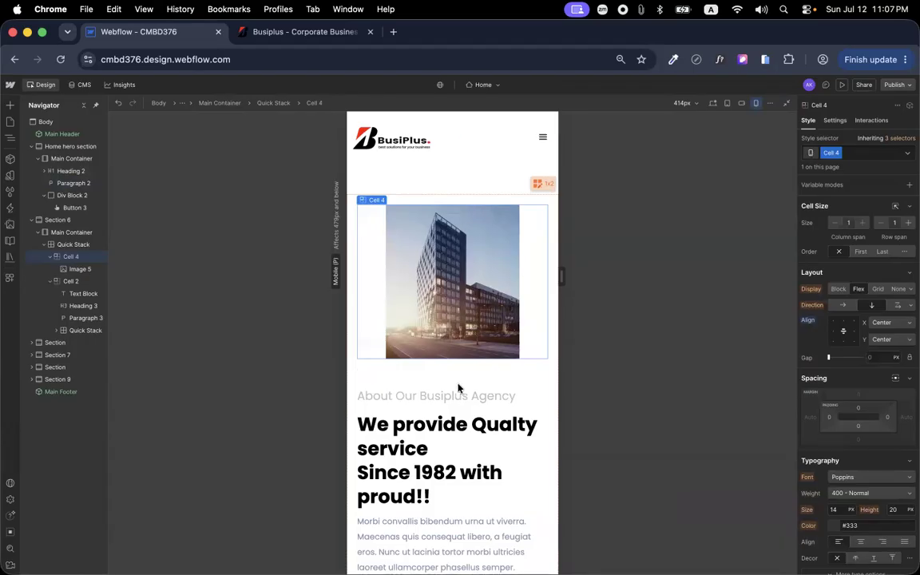
Compare the about section's text with the demo and inspect the font of the demo's "We Provide Qualty Service" heading
{"action": "scroll", "coordinate": [455, 387], "scroll_direction": "down", "scroll_amount": 4}
{"action": "left_click", "coordinate": [267, 36]}
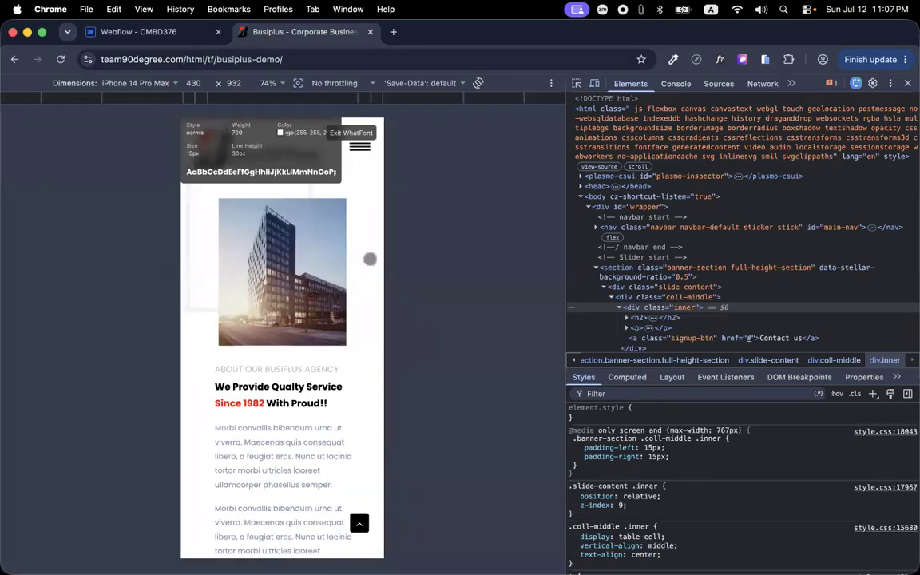
{"action": "scroll", "coordinate": [370, 259], "scroll_direction": "down", "scroll_amount": 3}
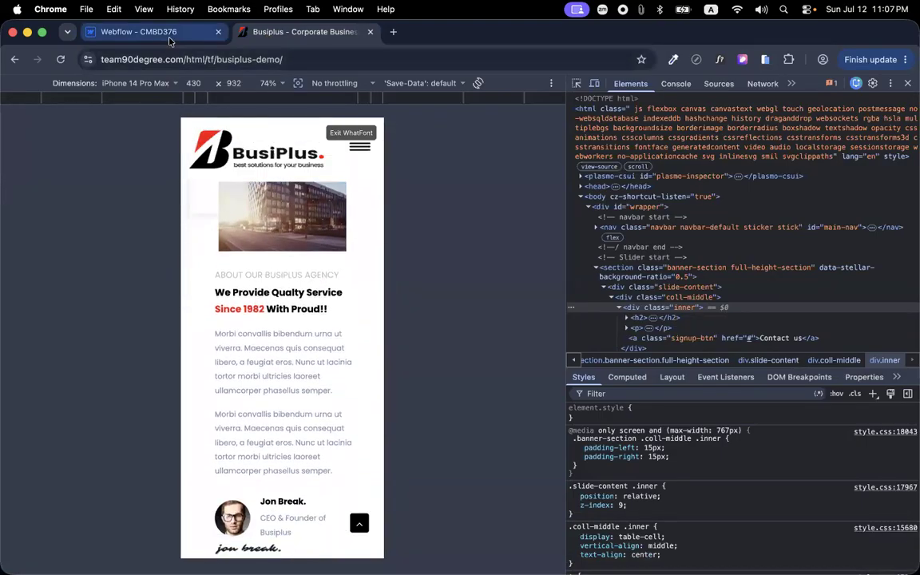
{"action": "left_click", "coordinate": [169, 32]}
{"action": "left_click", "coordinate": [442, 256]}
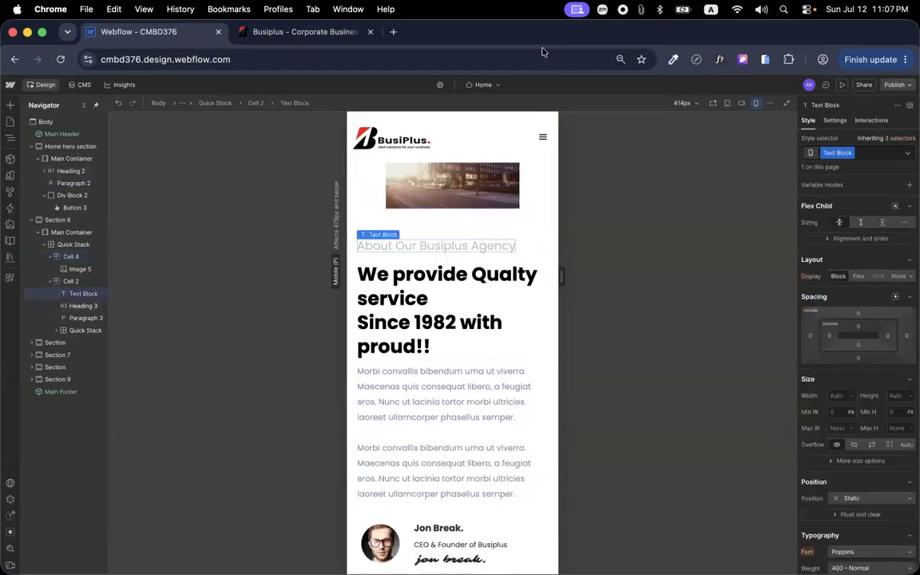
{"action": "left_click", "coordinate": [263, 33]}
{"action": "left_click", "coordinate": [305, 299]}
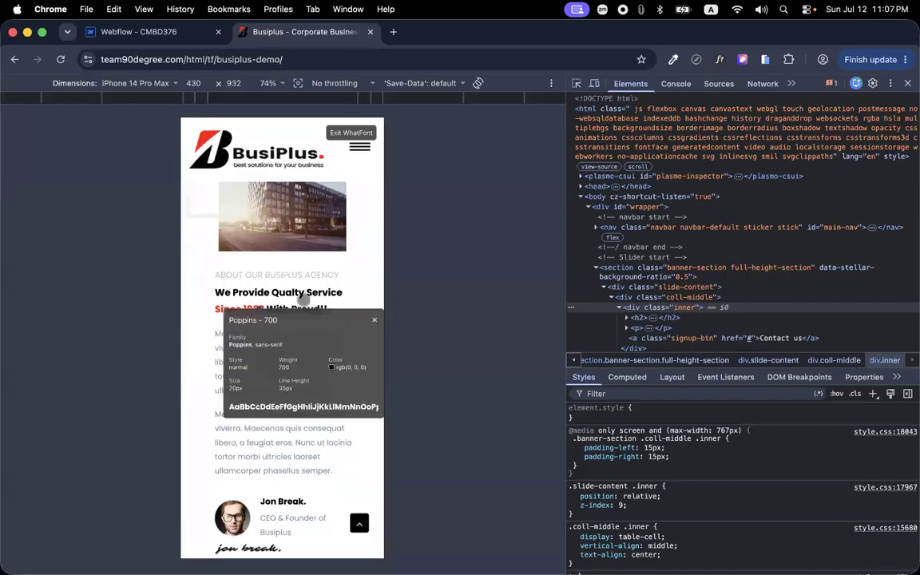
Set the Webflow about section heading to 20 px size and 35 px line height at mobile portrait
{"action": "left_click", "coordinate": [172, 32]}
{"action": "left_click", "coordinate": [431, 281]}
{"action": "scroll", "coordinate": [879, 439], "scroll_direction": "down", "scroll_amount": 5}
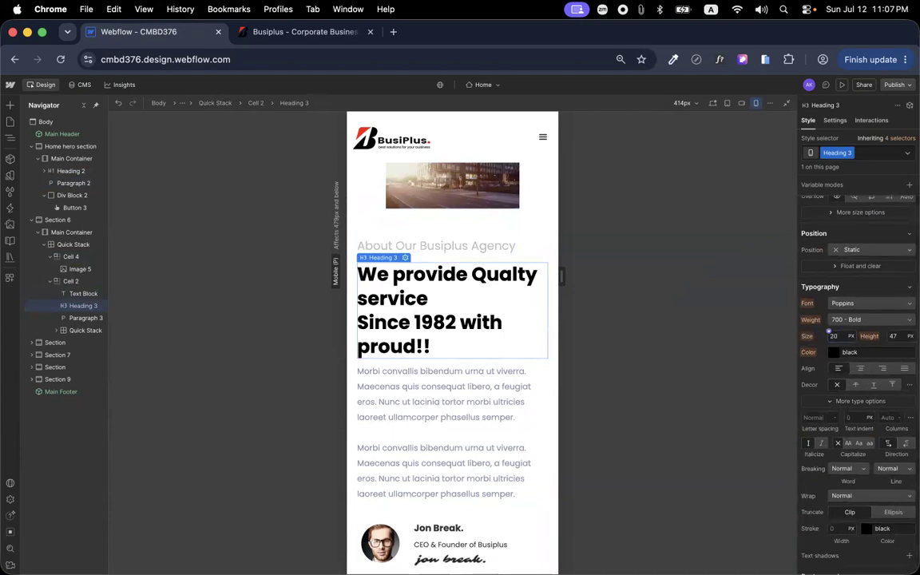
{"action": "key", "text": "Tab"}
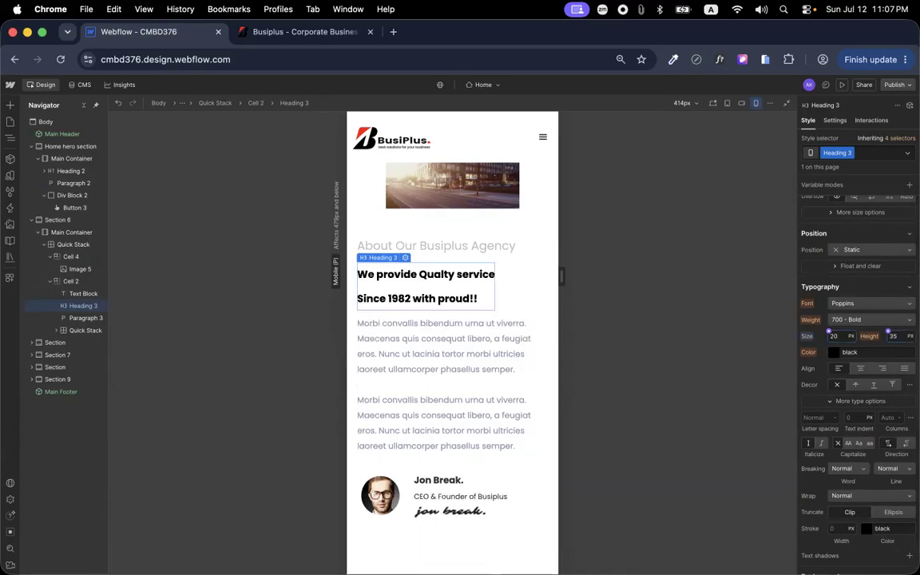
{"action": "key", "text": "Return"}
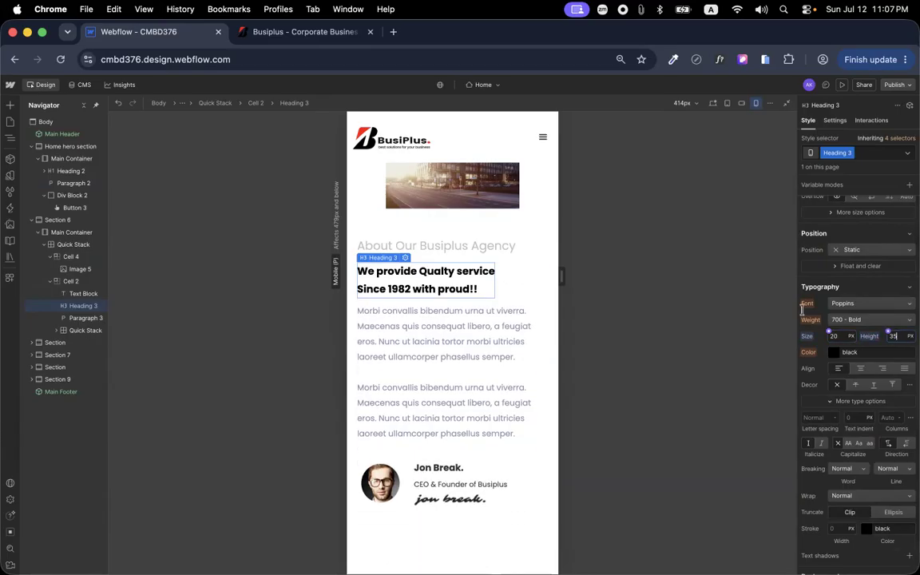
Review the layout of the demo's Our Services section and its stacked service cards in the emulated phone view
{"action": "left_click", "coordinate": [298, 32]}
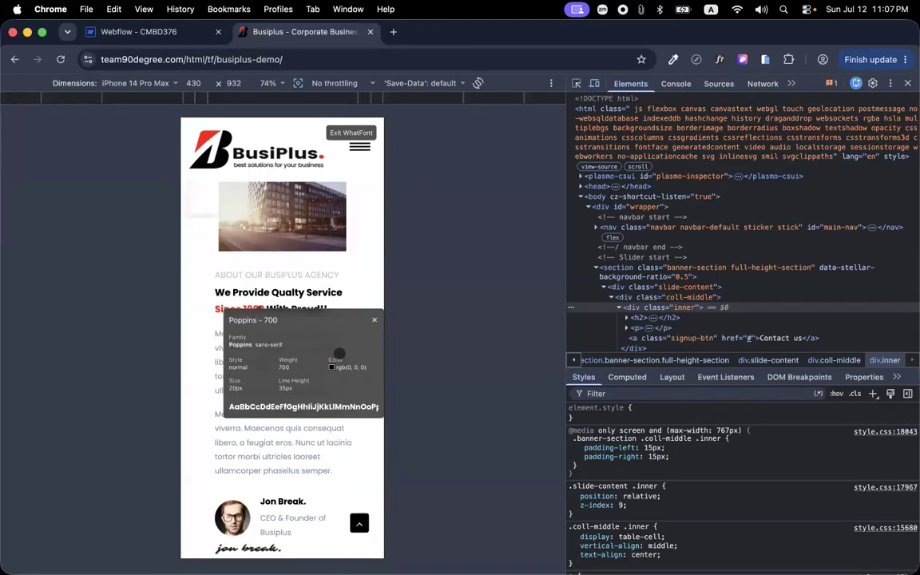
{"action": "scroll", "coordinate": [349, 375], "scroll_direction": "down", "scroll_amount": 10}
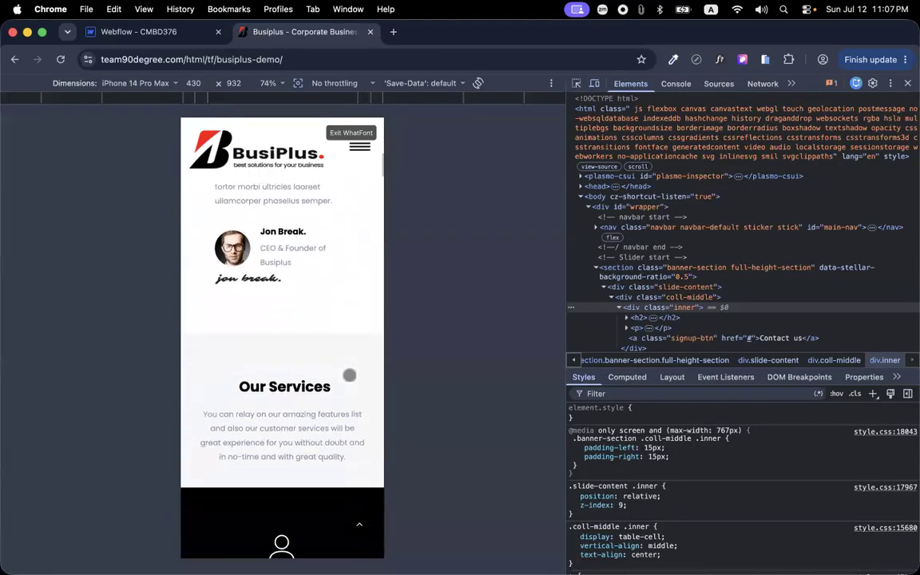
{"action": "scroll", "coordinate": [349, 375], "scroll_direction": "down", "scroll_amount": 10}
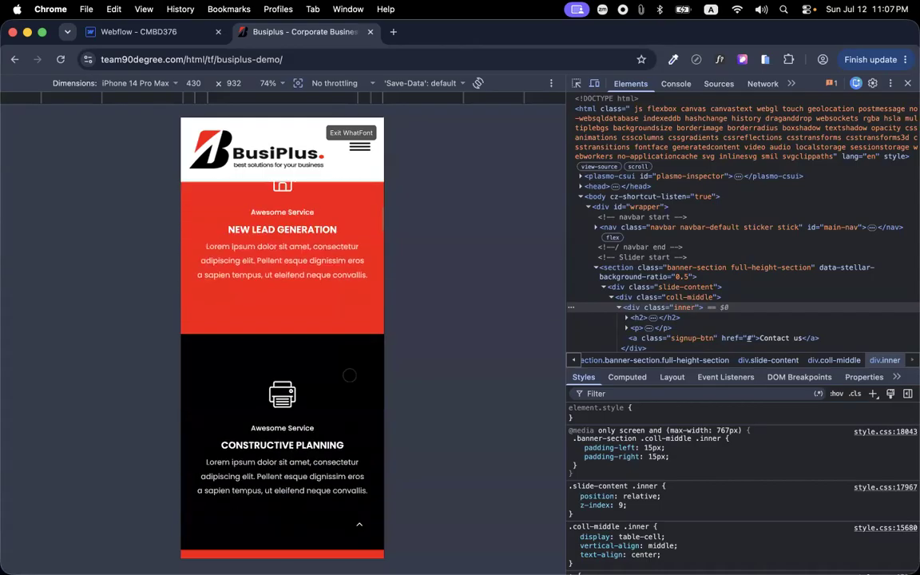
{"action": "scroll", "coordinate": [349, 375], "scroll_direction": "down", "scroll_amount": 3}
{"action": "left_click", "coordinate": [137, 32]}
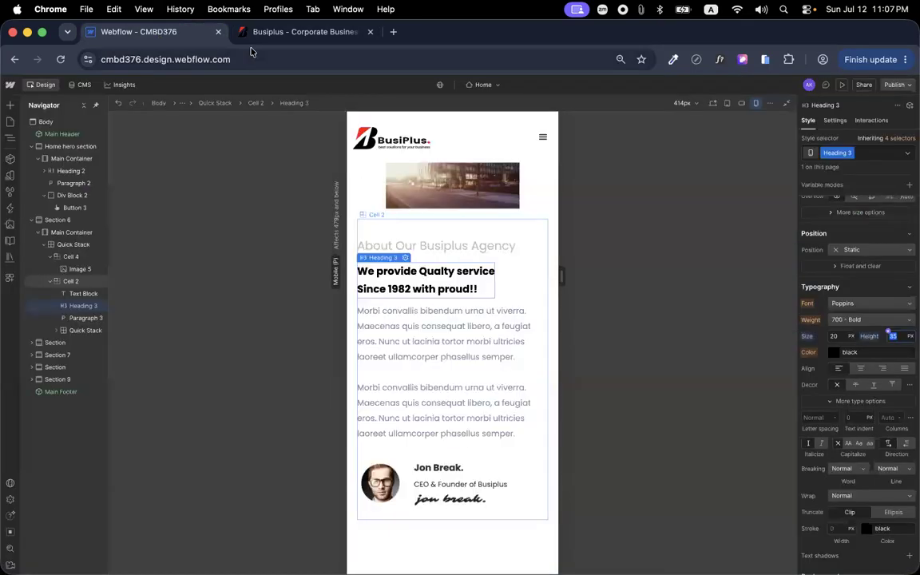
{"action": "left_click", "coordinate": [257, 34]}
{"action": "scroll", "coordinate": [282, 336], "scroll_direction": "up", "scroll_amount": 5}
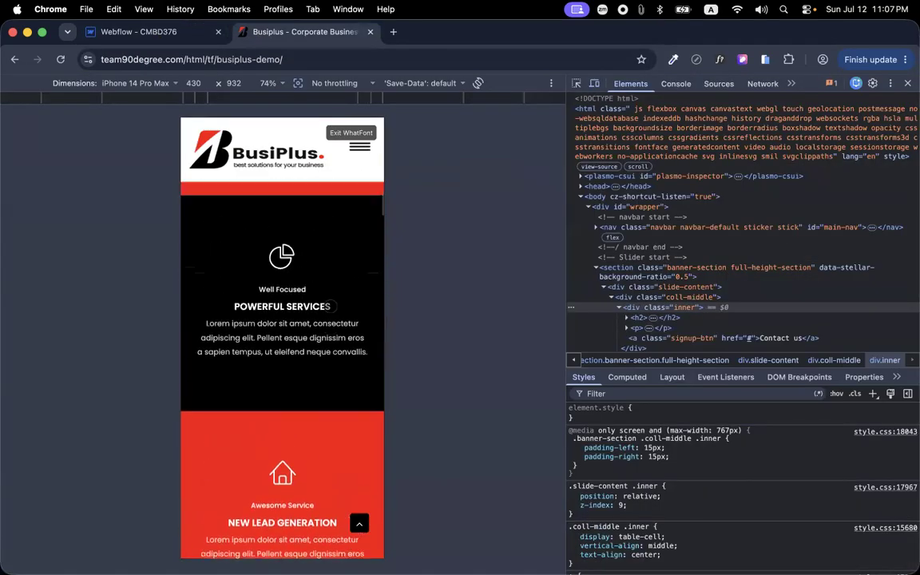
{"action": "scroll", "coordinate": [292, 358], "scroll_direction": "up", "scroll_amount": 5}
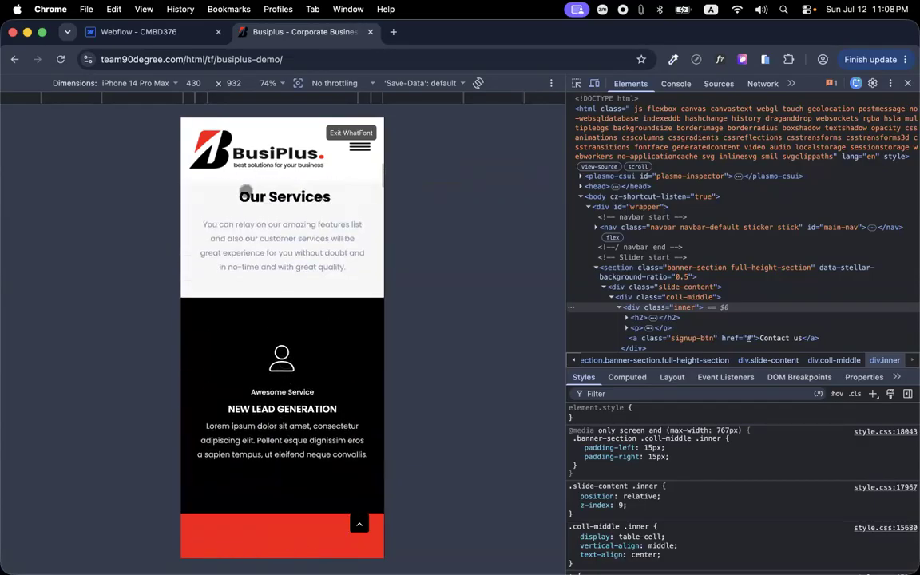
Try a two-column grid on the Webflow services Quick Stack, compare it with the demo, and return to one column
{"action": "left_click", "coordinate": [156, 36]}
{"action": "scroll", "coordinate": [451, 411], "scroll_direction": "down", "scroll_amount": 10}
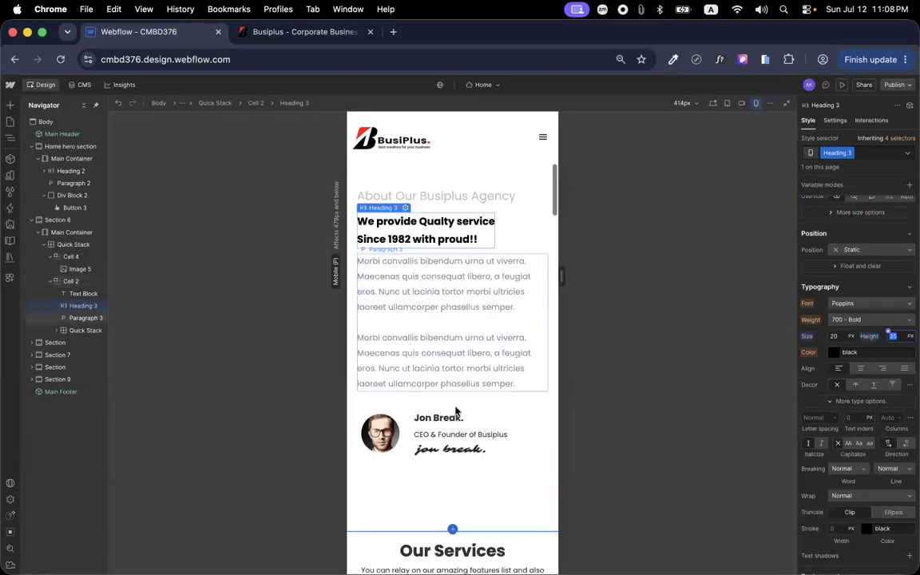
{"action": "scroll", "coordinate": [398, 411], "scroll_direction": "up", "scroll_amount": 5}
{"action": "left_click", "coordinate": [401, 370]}
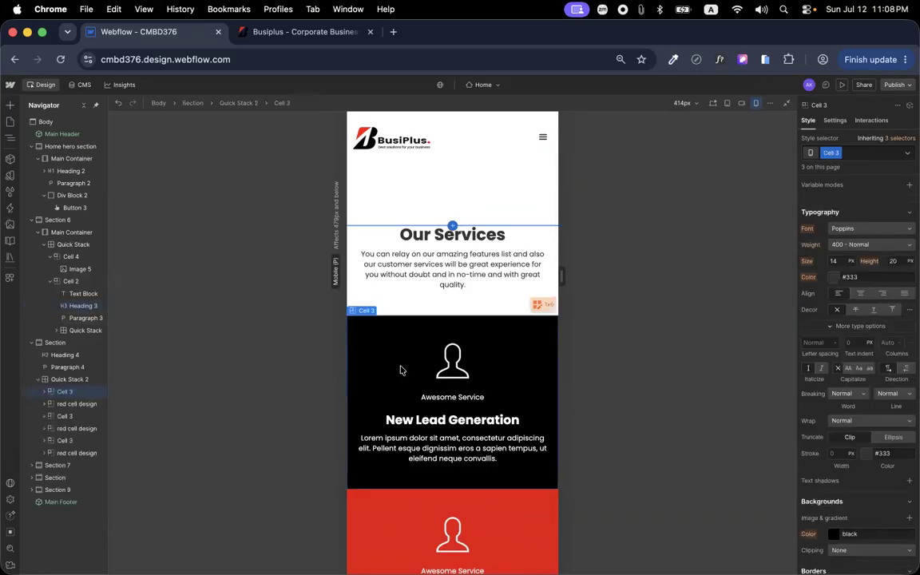
{"action": "left_click", "coordinate": [57, 382]}
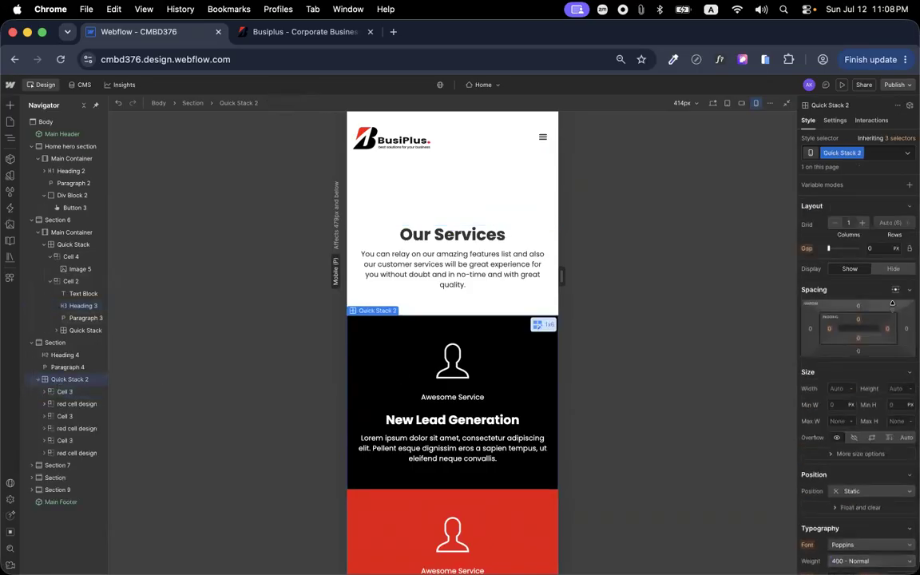
{"action": "left_click", "coordinate": [863, 225]}
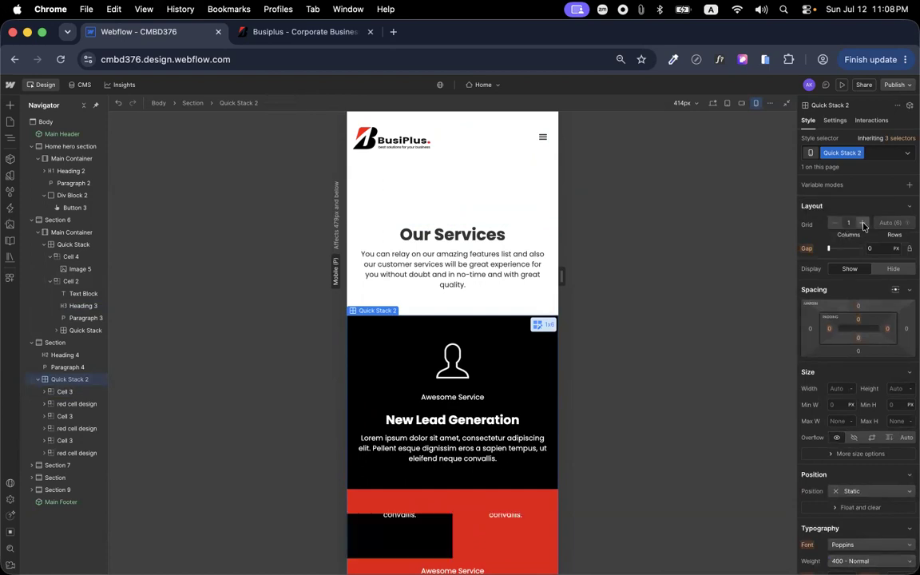
{"action": "scroll", "coordinate": [527, 352], "scroll_direction": "down", "scroll_amount": 3}
{"action": "scroll", "coordinate": [527, 352], "scroll_direction": "down", "scroll_amount": 5}
{"action": "scroll", "coordinate": [527, 352], "scroll_direction": "up", "scroll_amount": 5}
{"action": "left_click", "coordinate": [289, 32]}
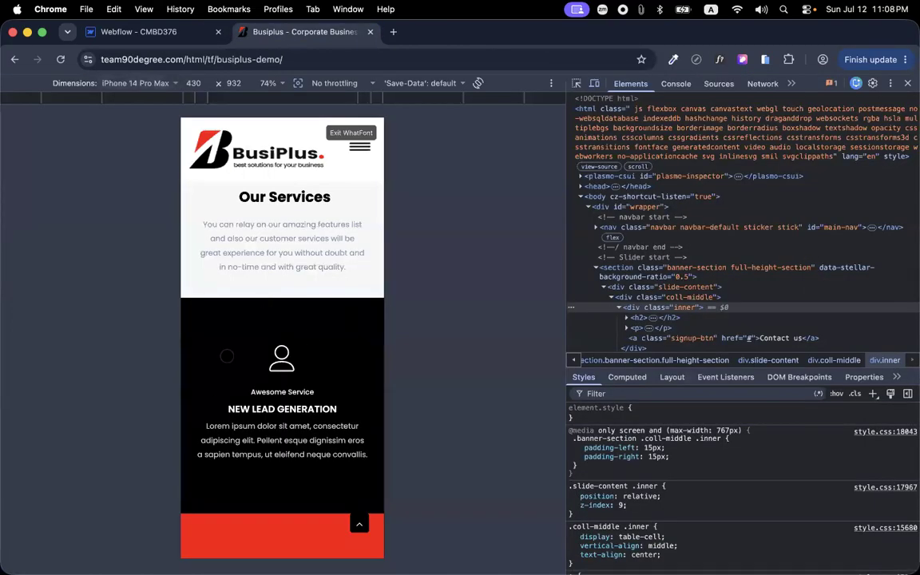
{"action": "left_click", "coordinate": [145, 33]}
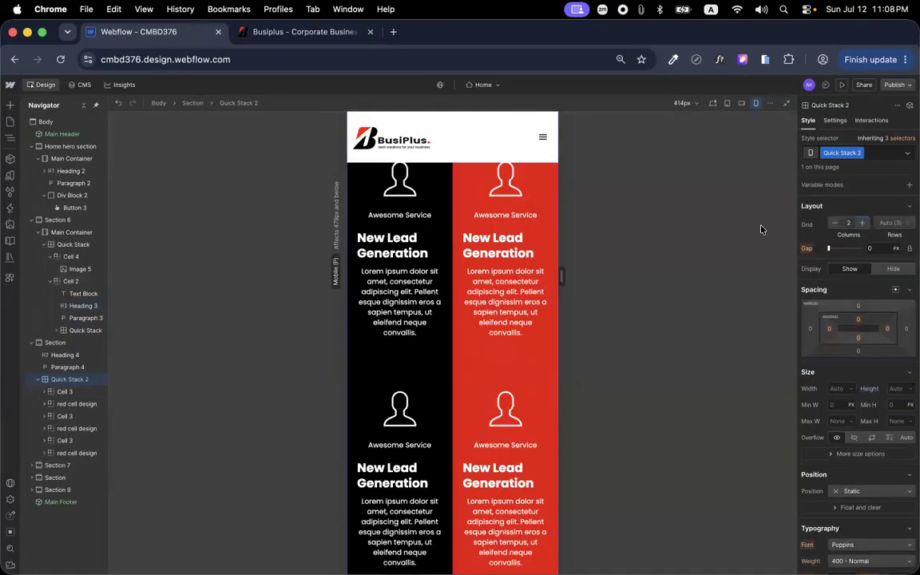
{"action": "left_click", "coordinate": [835, 225]}
{"action": "scroll", "coordinate": [481, 343], "scroll_direction": "up", "scroll_amount": 5}
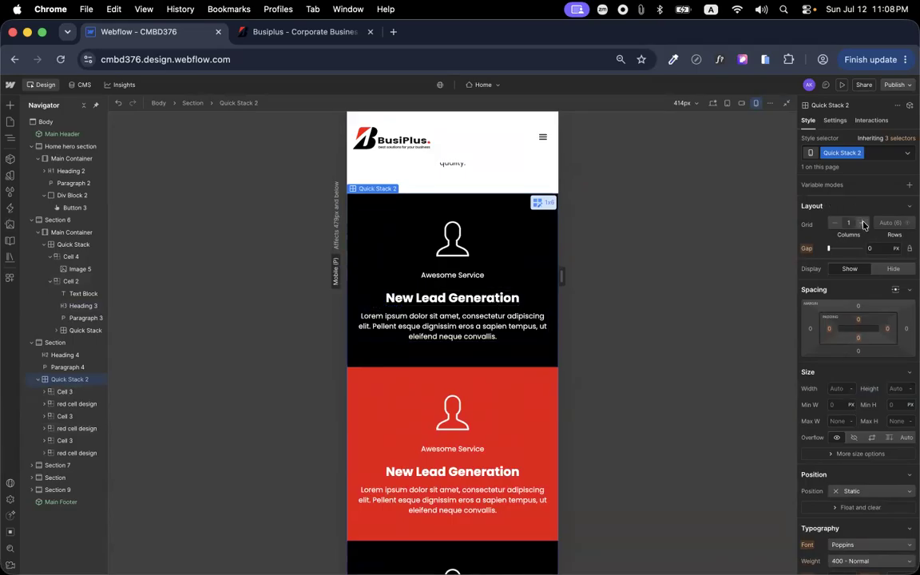
Try a three-column grid on the services Quick Stack at mobile portrait and set it back to one column
{"action": "left_click", "coordinate": [862, 223]}
{"action": "left_click", "coordinate": [863, 224]}
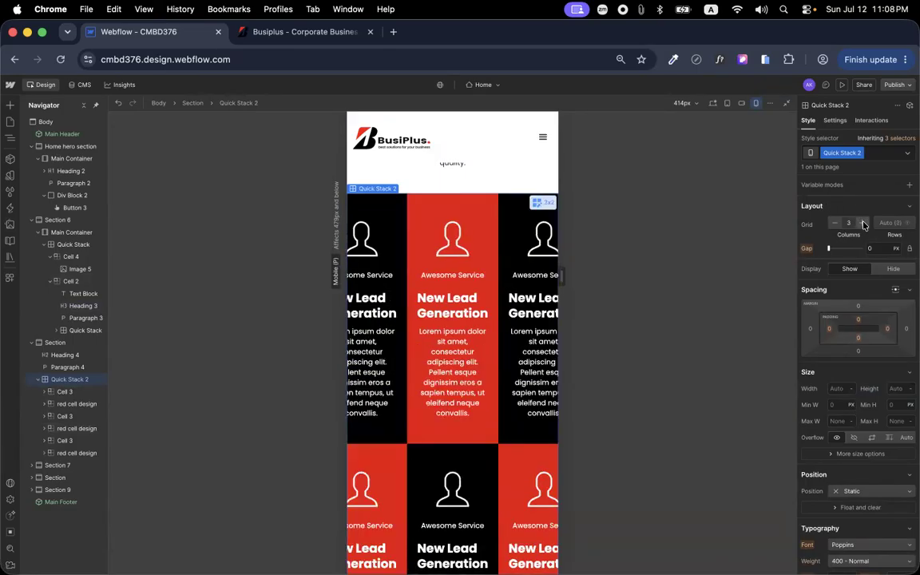
{"action": "left_click", "coordinate": [834, 223]}
{"action": "left_click", "coordinate": [835, 222]}
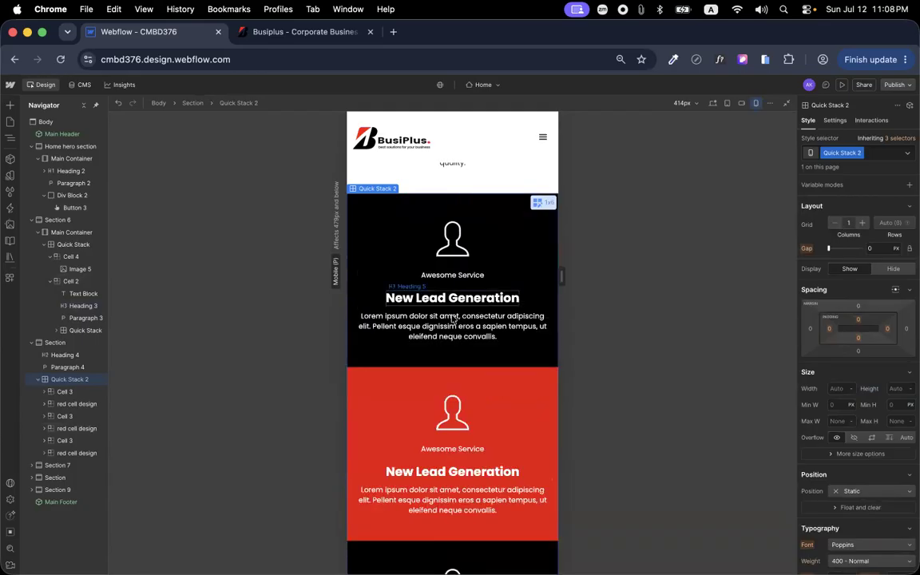
{"action": "scroll", "coordinate": [423, 339], "scroll_direction": "up", "scroll_amount": 5}
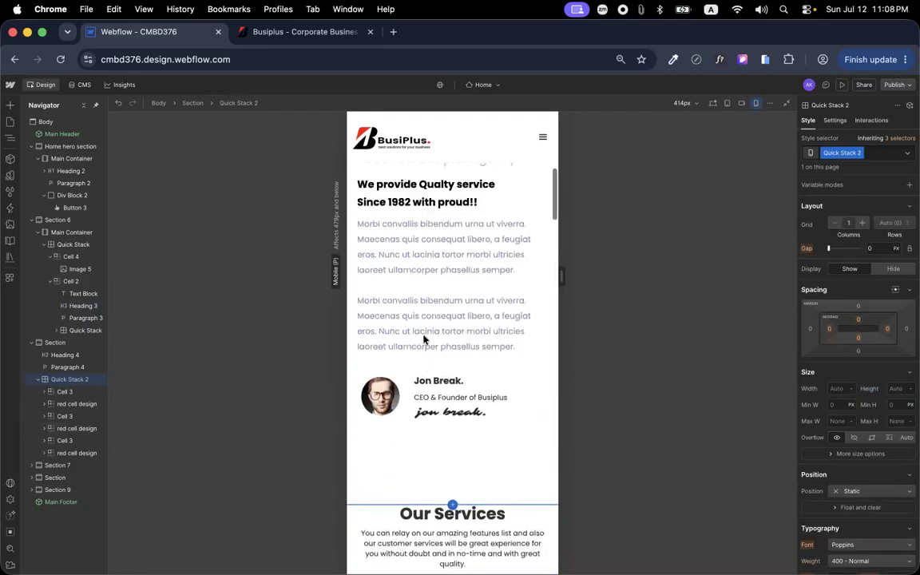
At the desktop breakpoint, swap the about section's contents, putting the text block, heading, paragraph and founder Quick Stack in Cell 4 and the image in Cell 2
{"action": "scroll", "coordinate": [423, 339], "scroll_direction": "up", "scroll_amount": 5}
{"action": "scroll", "coordinate": [423, 340], "scroll_direction": "down", "scroll_amount": 3}
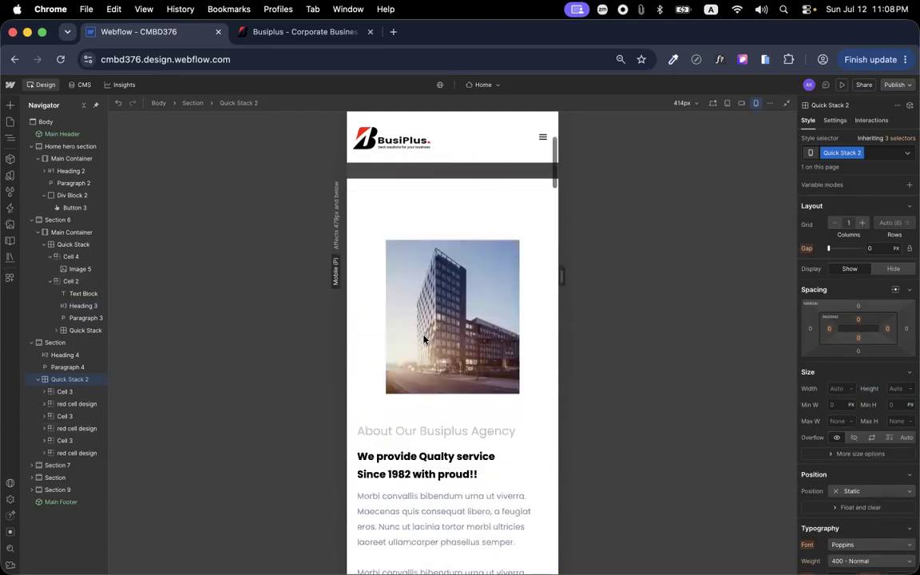
{"action": "left_click", "coordinate": [356, 269]}
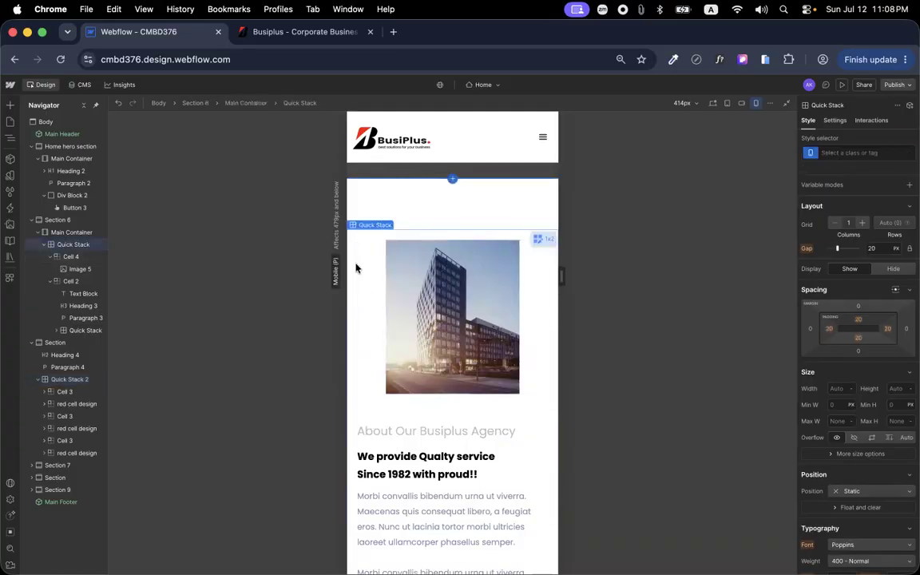
{"action": "left_click", "coordinate": [714, 105]}
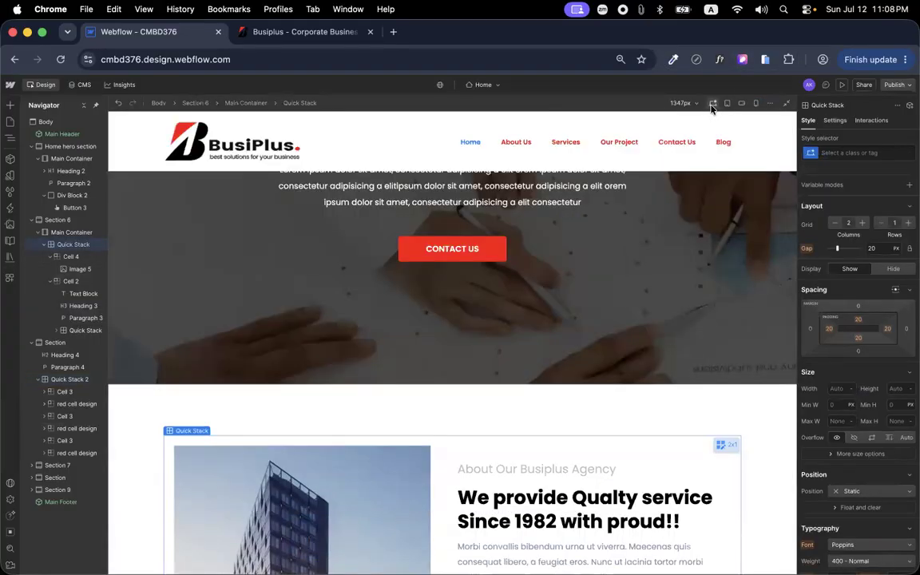
{"action": "scroll", "coordinate": [351, 419], "scroll_direction": "down", "scroll_amount": 5}
{"action": "left_click", "coordinate": [504, 231]}
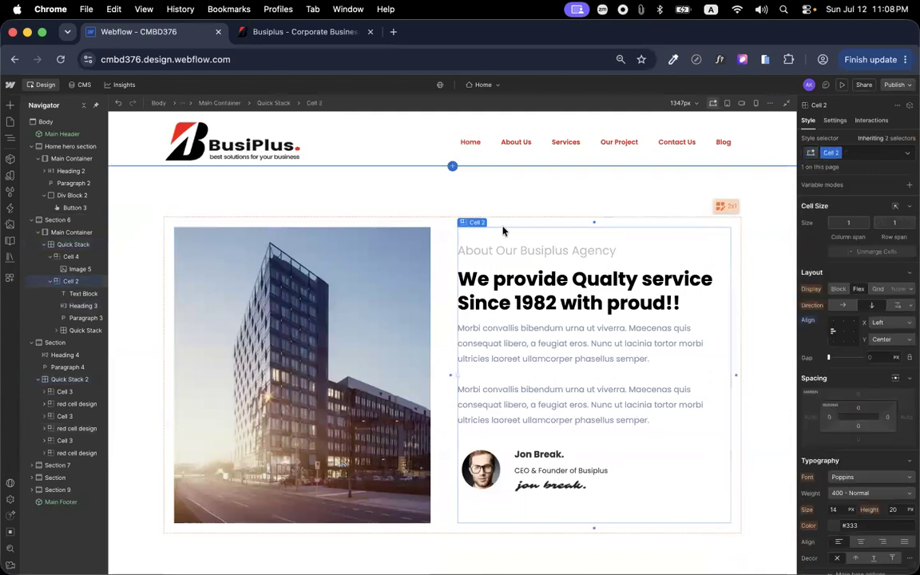
{"action": "left_click", "coordinate": [51, 281]}
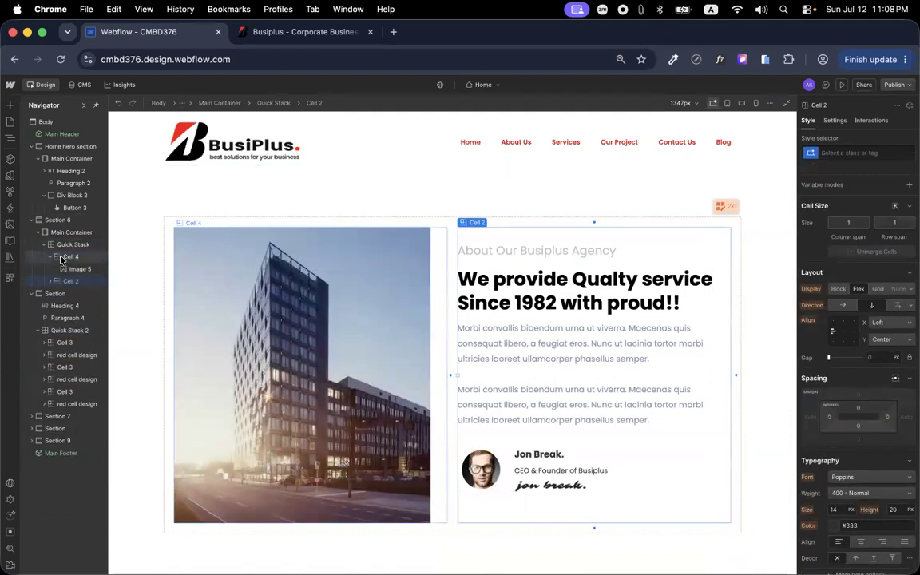
{"action": "left_click", "coordinate": [68, 279]}
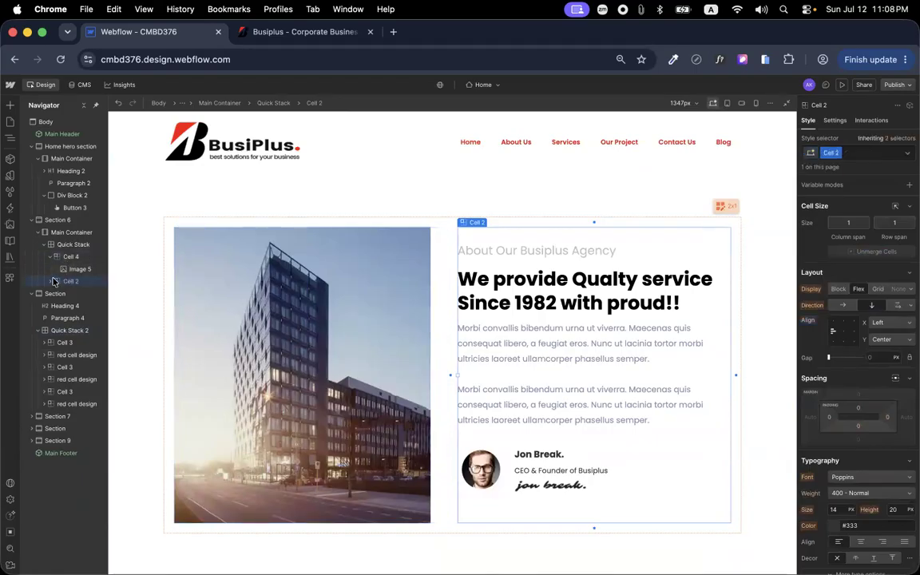
{"action": "left_click", "coordinate": [51, 281]}
{"action": "mouse_move", "coordinate": [73, 270]}
{"action": "left_mouse_down"}
{"action": "mouse_move", "coordinate": [72, 293]}
{"action": "mouse_move", "coordinate": [72, 270]}
{"action": "left_mouse_up"}
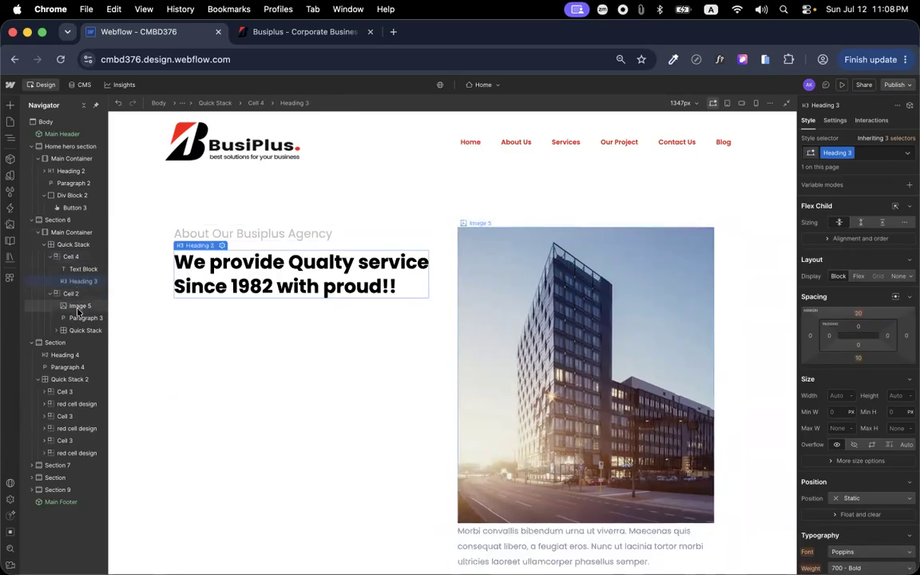
{"action": "left_click_drag", "start_coordinate": [80, 317], "coordinate": [80, 296]}
{"action": "left_click_drag", "start_coordinate": [77, 333], "coordinate": [77, 310]}
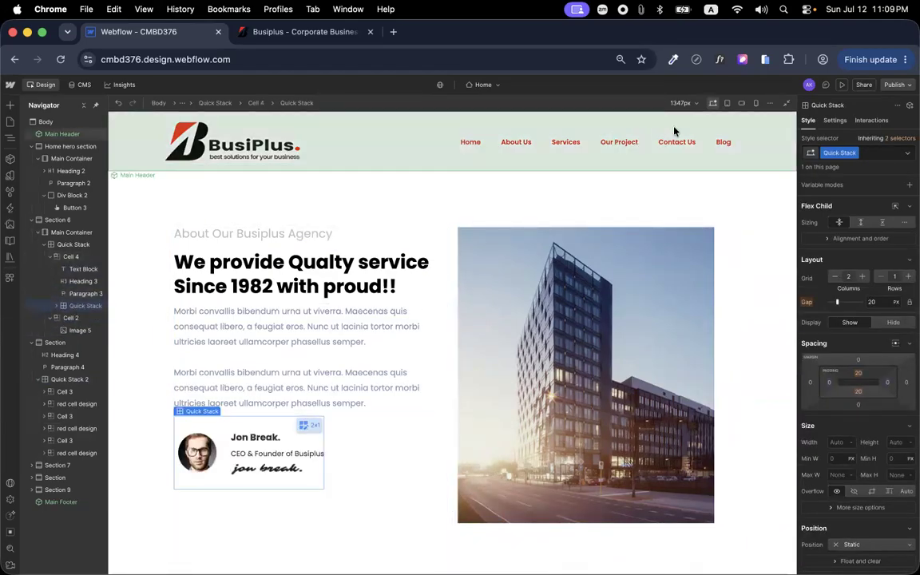
At mobile portrait, align the about section's image cell (Cell 2) to the center on both axes
{"action": "left_click", "coordinate": [756, 103]}
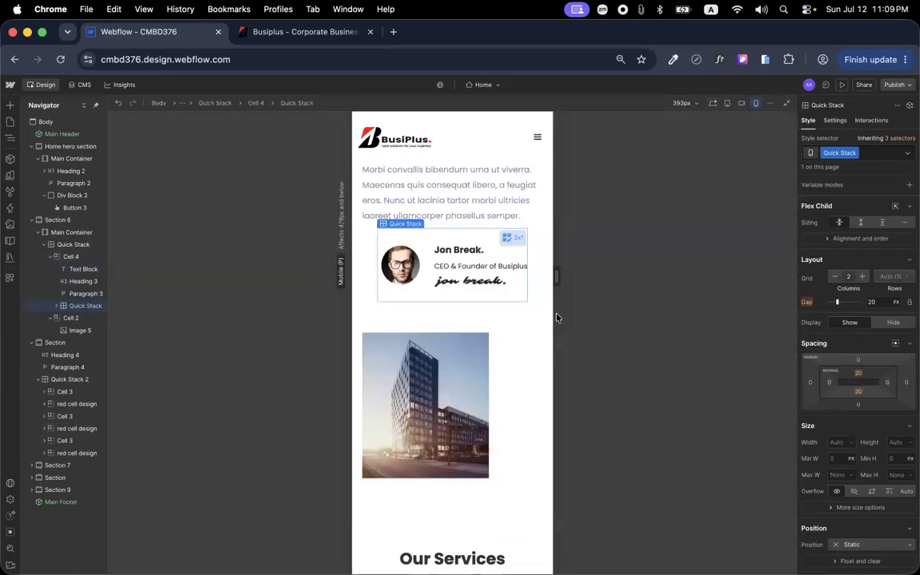
{"action": "scroll", "coordinate": [391, 479], "scroll_direction": "up", "scroll_amount": 3}
{"action": "scroll", "coordinate": [391, 494], "scroll_direction": "down", "scroll_amount": 10}
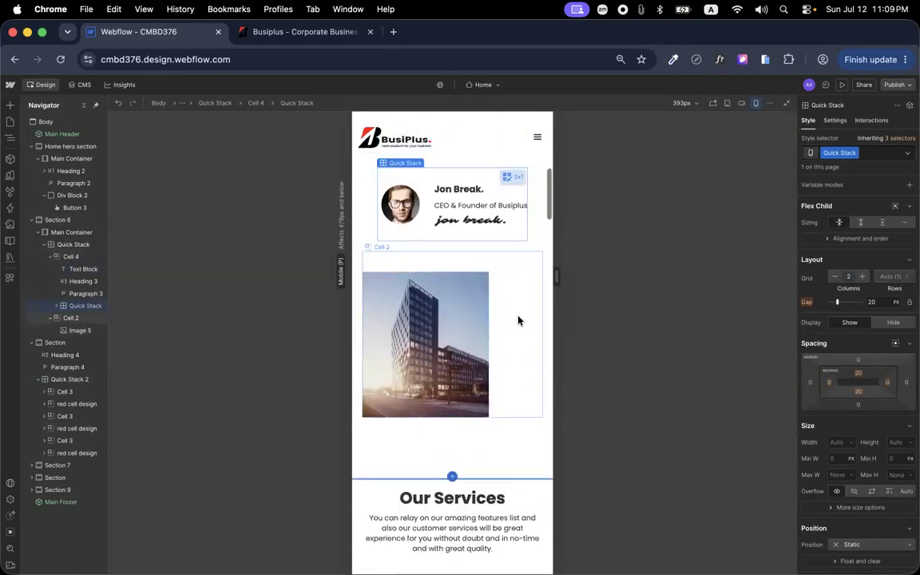
{"action": "left_click", "coordinate": [519, 318]}
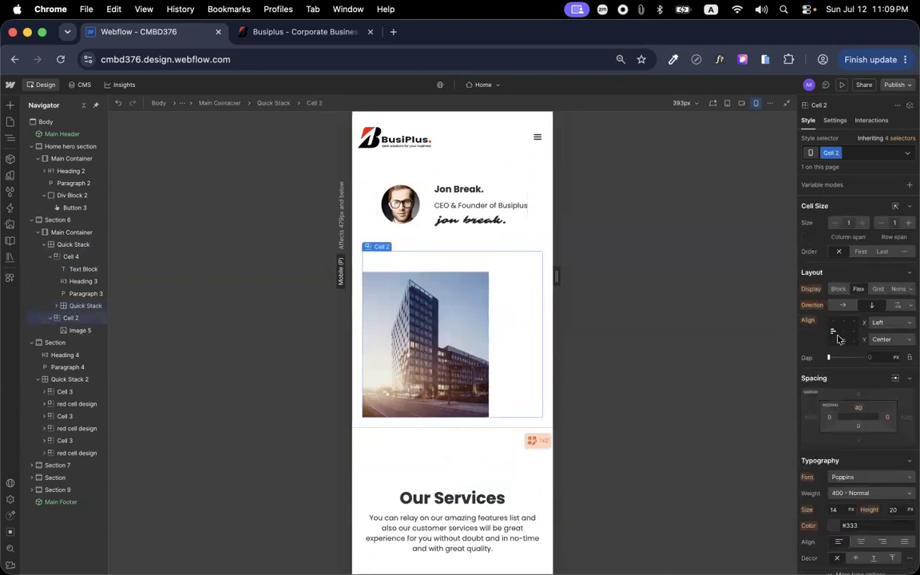
{"action": "left_click", "coordinate": [843, 330]}
{"action": "scroll", "coordinate": [485, 333], "scroll_direction": "up", "scroll_amount": 10}
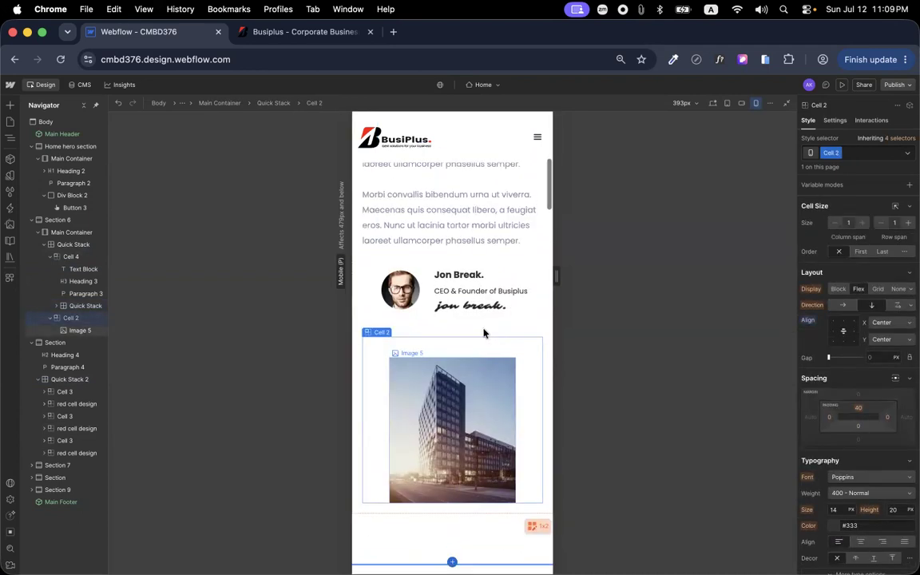
{"action": "scroll", "coordinate": [484, 333], "scroll_direction": "down", "scroll_amount": 5}
{"action": "scroll", "coordinate": [484, 333], "scroll_direction": "down", "scroll_amount": 4}
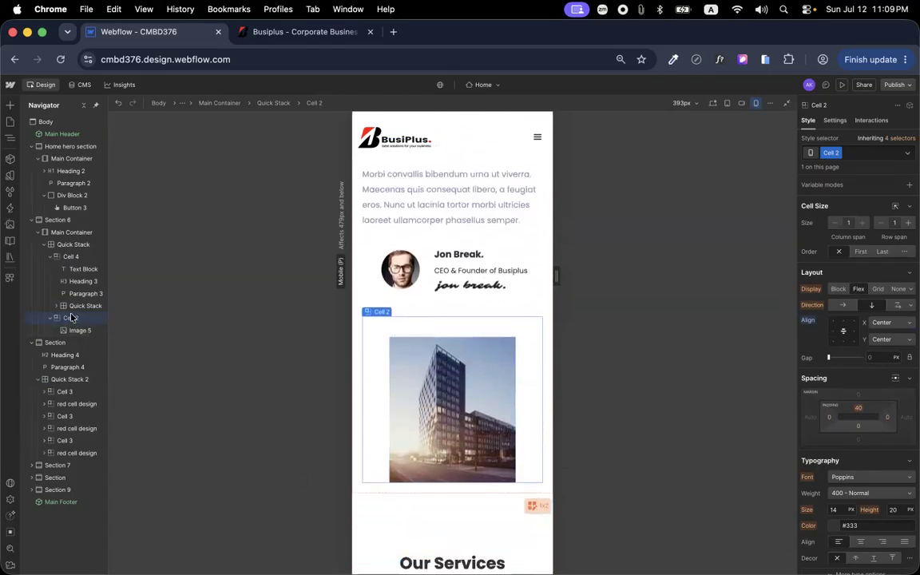
Set the order of the about section's image cell to First at mobile portrait
{"action": "left_click", "coordinate": [69, 257]}
{"action": "left_click", "coordinate": [70, 321]}
{"action": "left_click", "coordinate": [861, 252]}
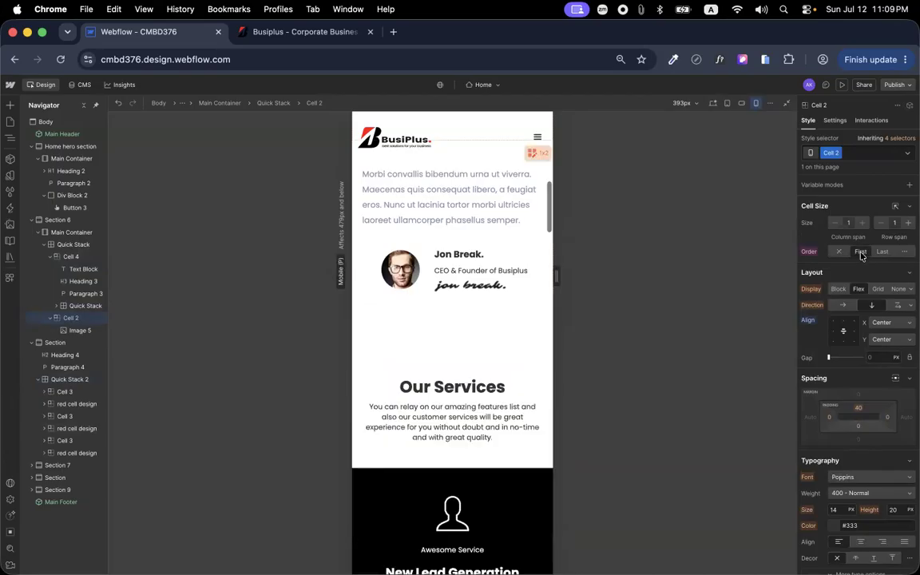
Set the order of Cell 4, the about section's text cell, to Last at the mobile portrait breakpoint
{"action": "scroll", "coordinate": [444, 391], "scroll_direction": "up", "scroll_amount": 5}
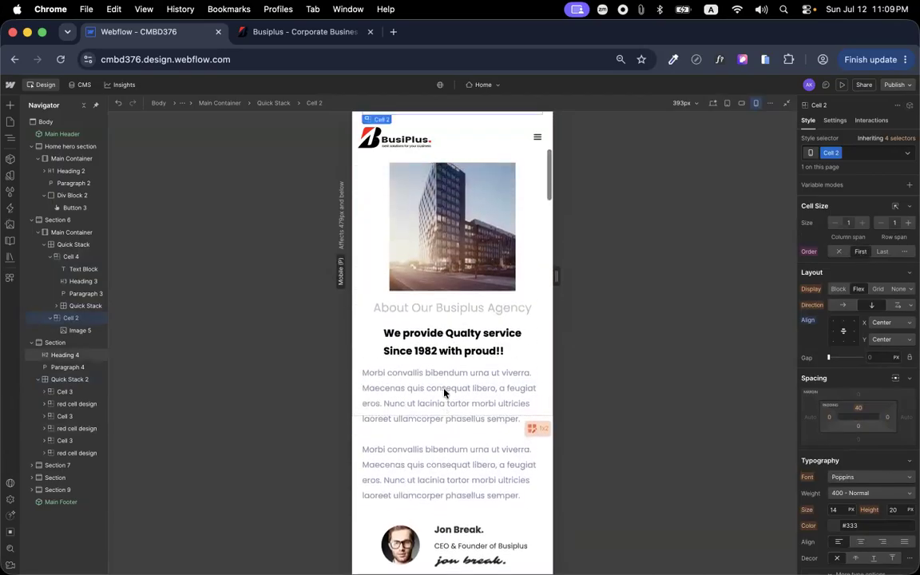
{"action": "scroll", "coordinate": [445, 393], "scroll_direction": "up", "scroll_amount": 3}
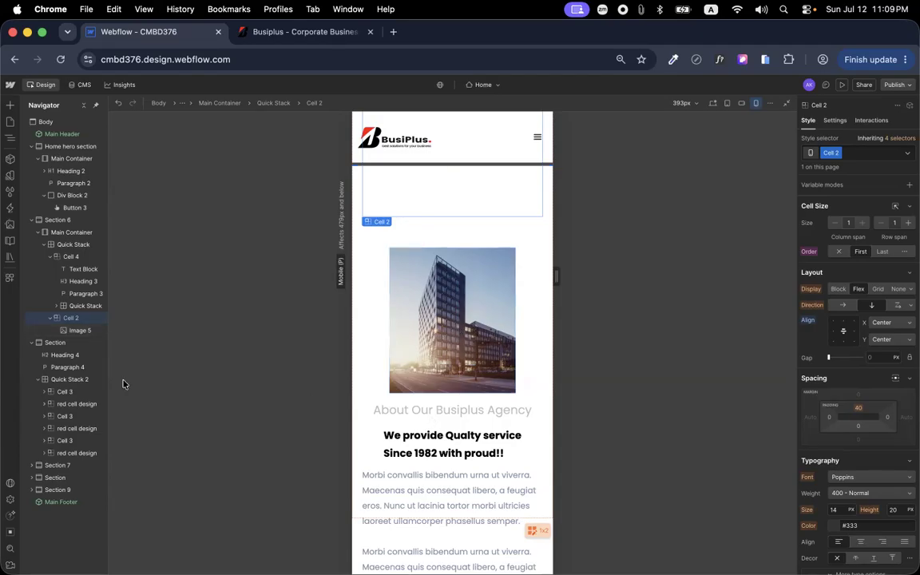
{"action": "left_click", "coordinate": [75, 256]}
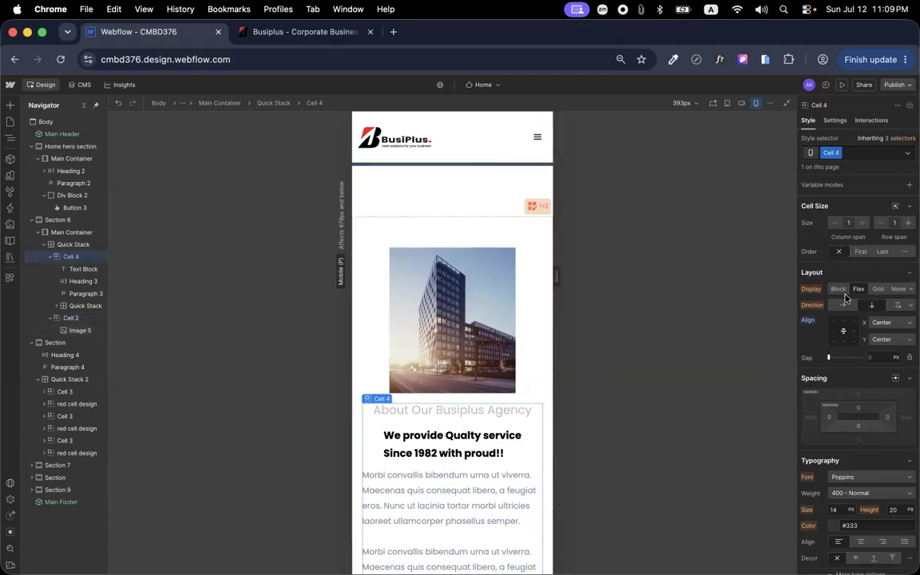
{"action": "scroll", "coordinate": [438, 450], "scroll_direction": "down", "scroll_amount": 3}
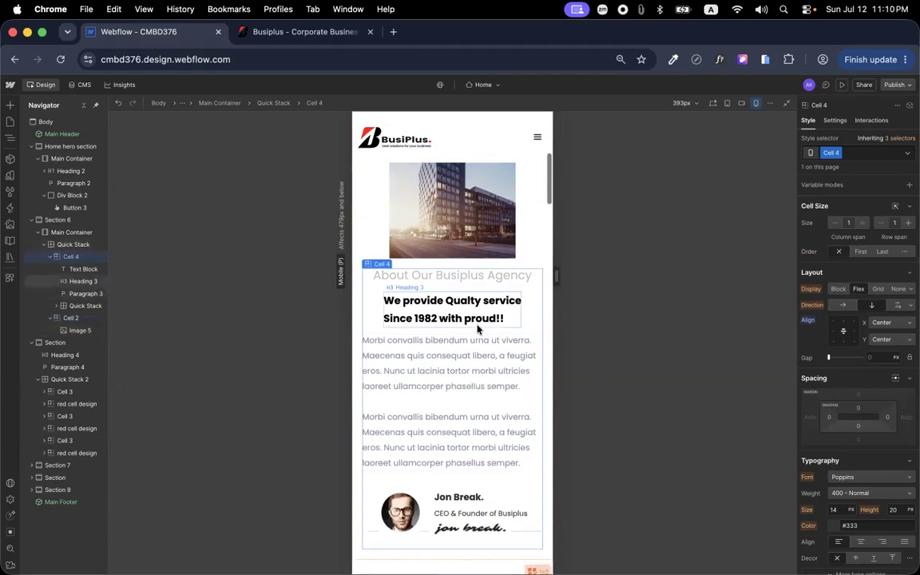
{"action": "left_click", "coordinate": [884, 252]}
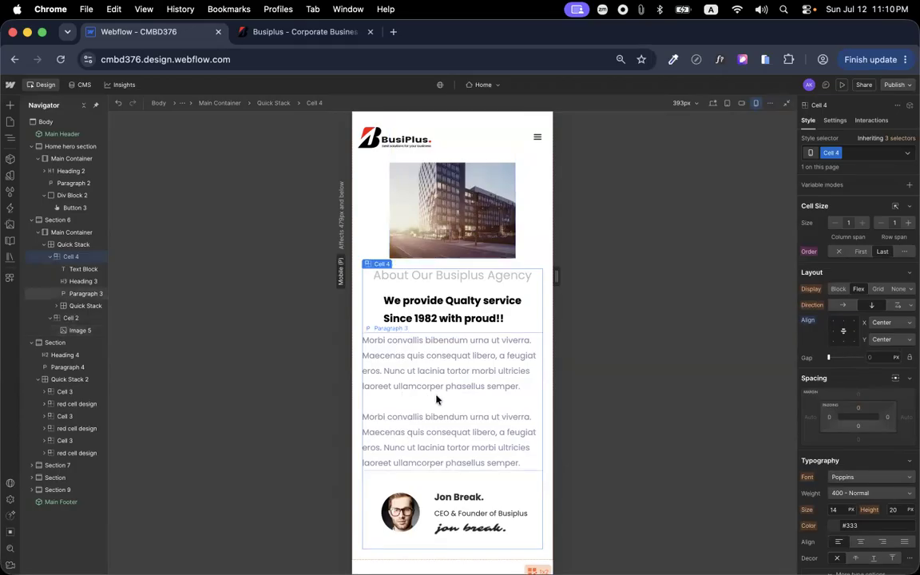
Set the "We love make things amazing and simple" hero title to font size 32 px and line height 46 px on mobile portrait
{"action": "scroll", "coordinate": [437, 400], "scroll_direction": "down", "scroll_amount": 10}
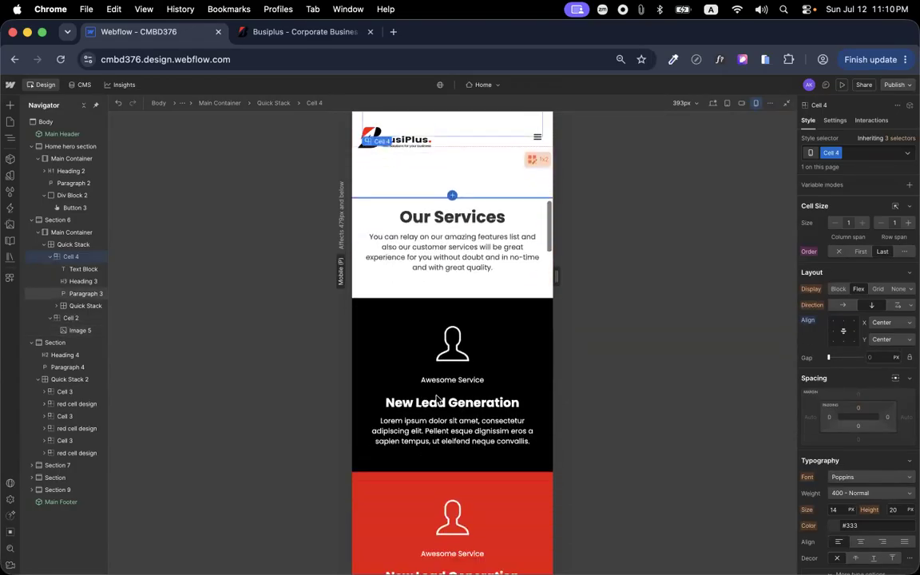
{"action": "scroll", "coordinate": [436, 400], "scroll_direction": "down", "scroll_amount": 10}
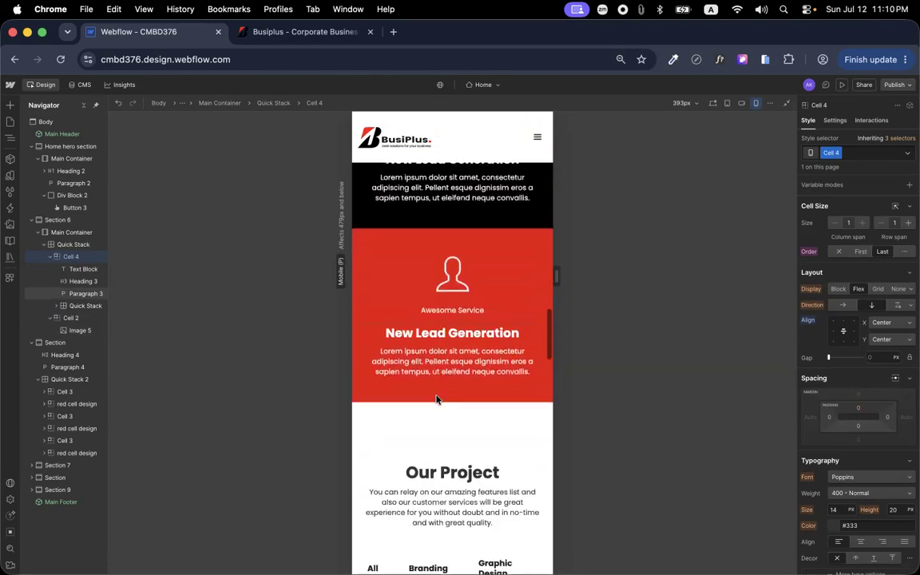
{"action": "scroll", "coordinate": [437, 399], "scroll_direction": "down", "scroll_amount": 8}
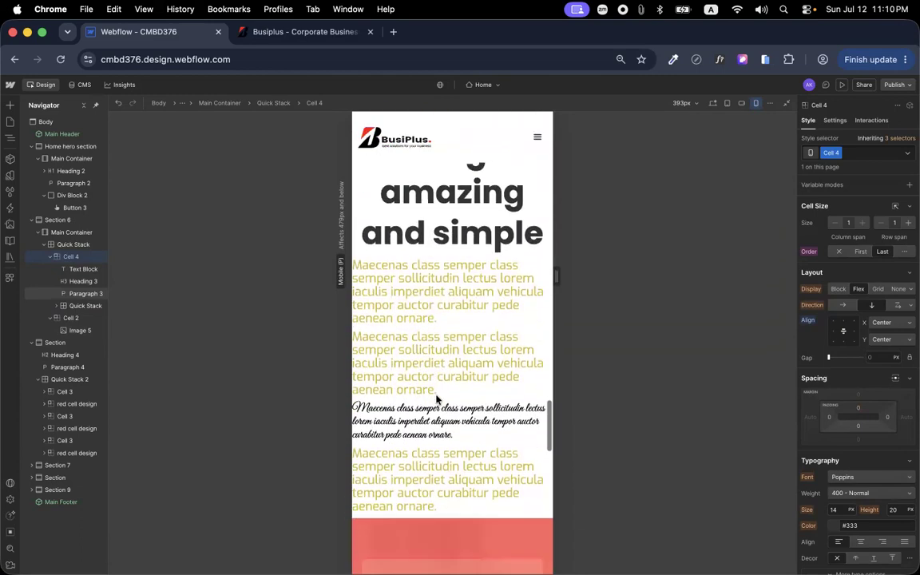
{"action": "scroll", "coordinate": [458, 344], "scroll_direction": "up", "scroll_amount": 4}
{"action": "left_click", "coordinate": [458, 335]}
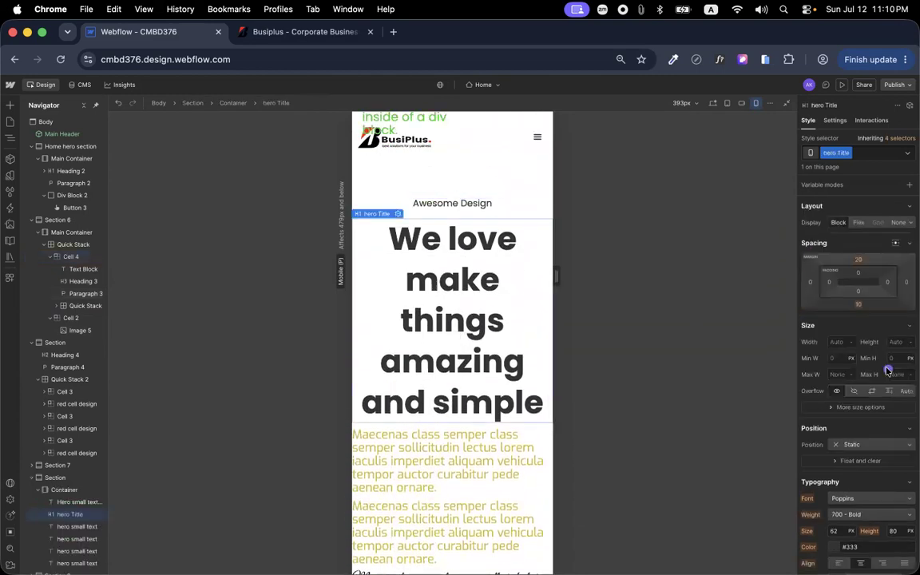
{"action": "scroll", "coordinate": [885, 370], "scroll_direction": "down", "scroll_amount": 8}
{"action": "scroll", "coordinate": [887, 371], "scroll_direction": "up", "scroll_amount": 8}
{"action": "scroll", "coordinate": [827, 373], "scroll_direction": "down", "scroll_amount": 5}
{"action": "scroll", "coordinate": [827, 373], "scroll_direction": "down", "scroll_amount": 3}
{"action": "scroll", "coordinate": [851, 279], "scroll_direction": "up", "scroll_amount": 4}
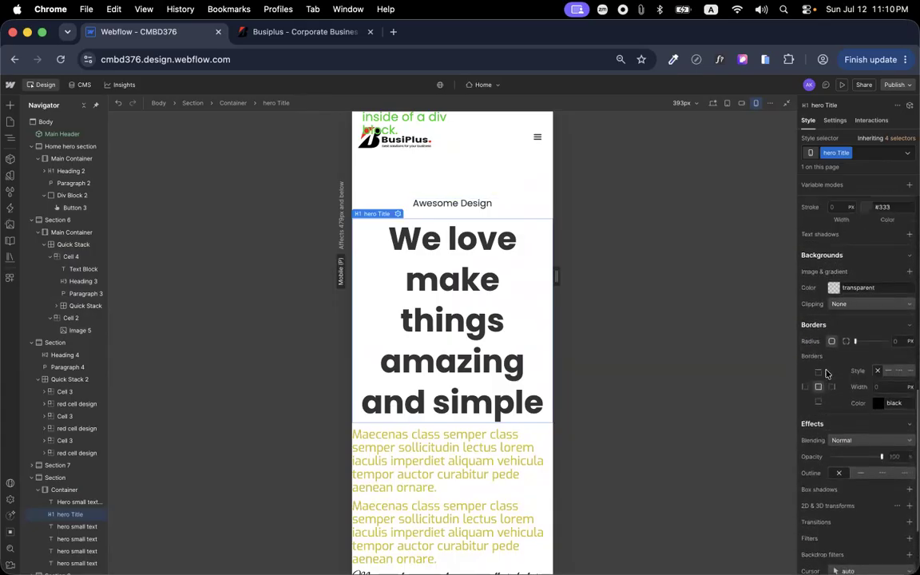
{"action": "scroll", "coordinate": [854, 204], "scroll_direction": "up", "scroll_amount": 3}
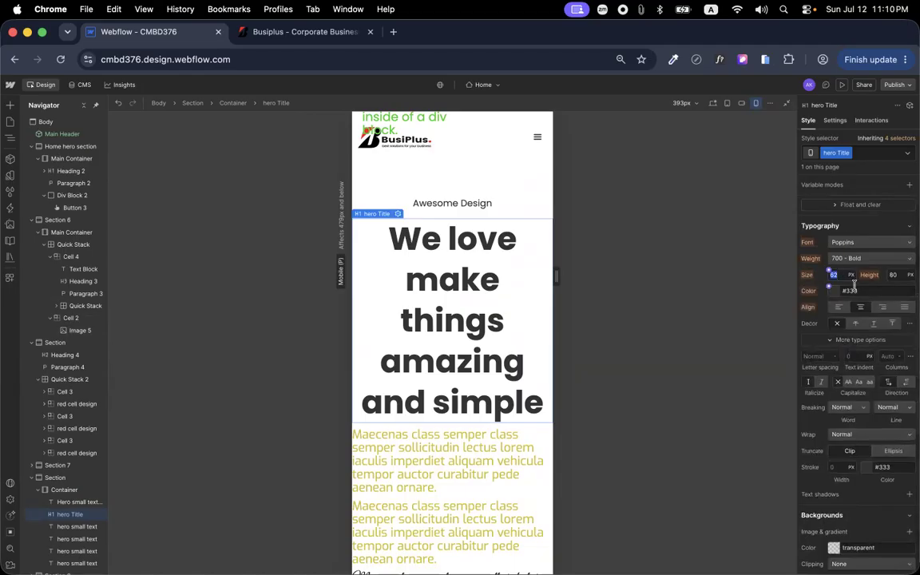
{"action": "type", "text": "32"}
{"action": "key", "text": "Tab"}
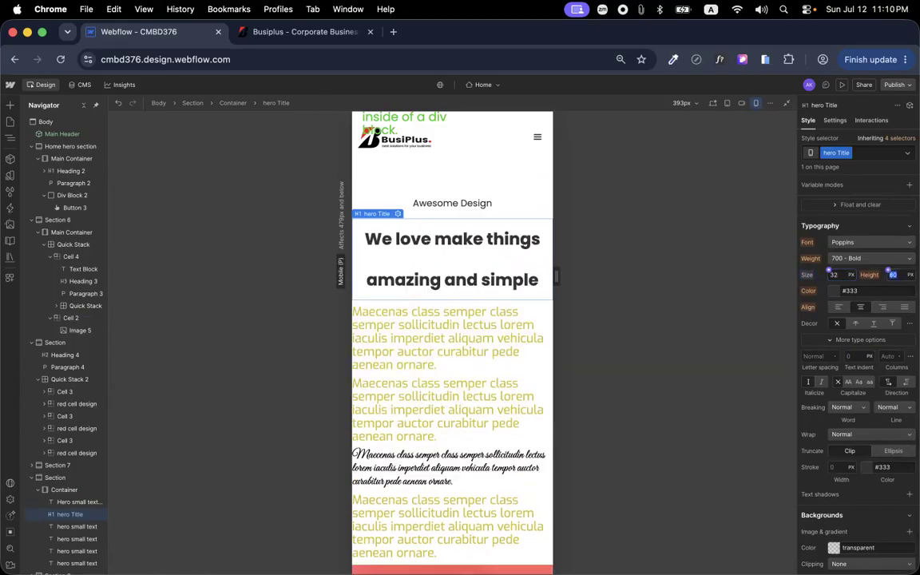
{"action": "type", "text": "40"}
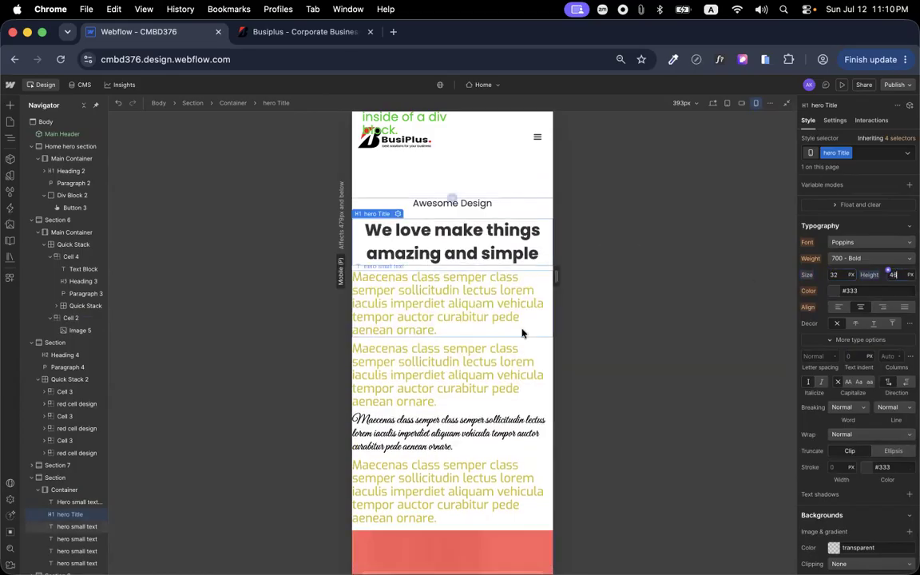
{"action": "scroll", "coordinate": [522, 333], "scroll_direction": "up", "scroll_amount": 20}
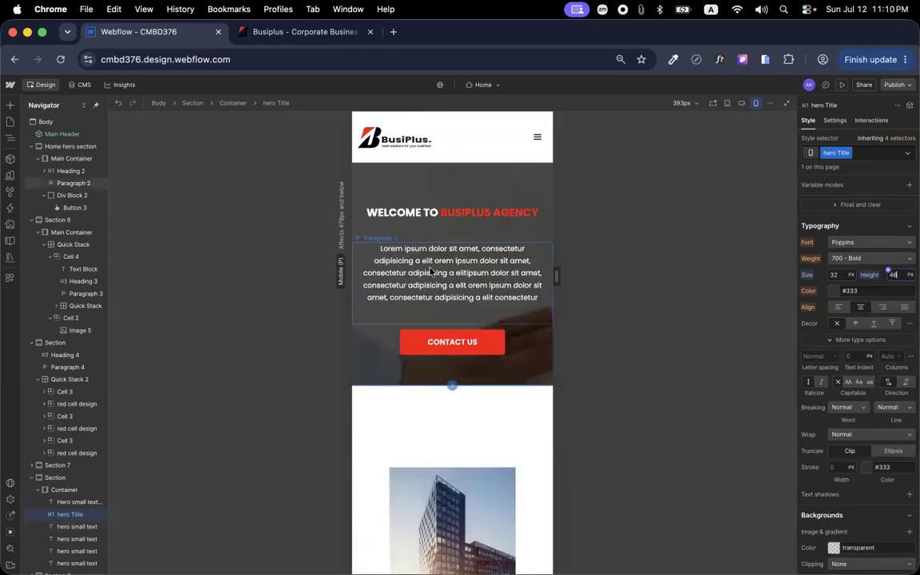
{"action": "left_click", "coordinate": [375, 189]}
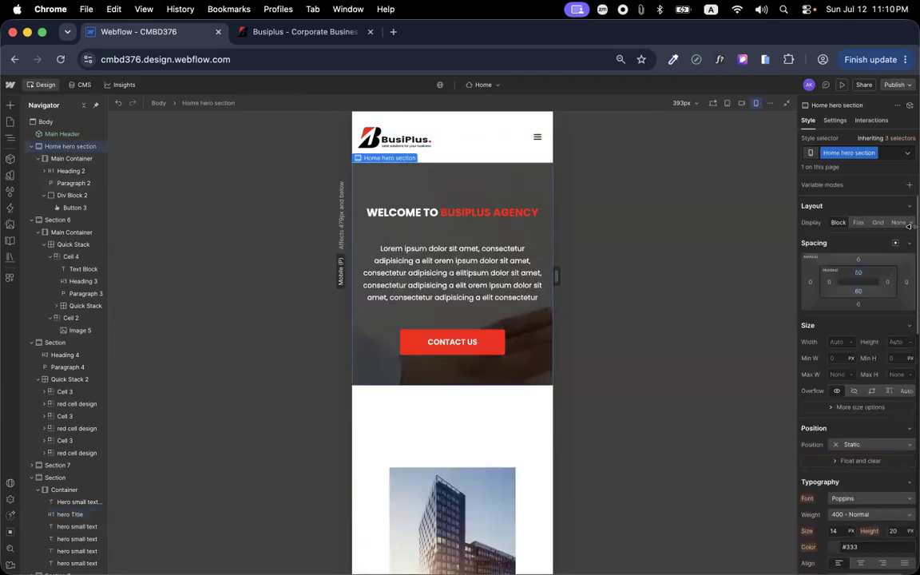
{"action": "scroll", "coordinate": [865, 424], "scroll_direction": "down", "scroll_amount": 10}
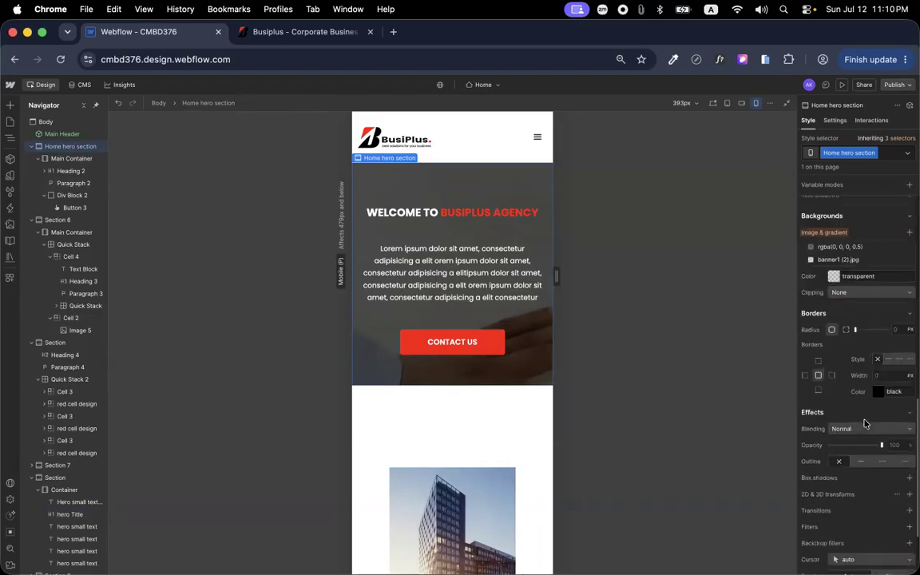
{"action": "scroll", "coordinate": [865, 423], "scroll_direction": "up", "scroll_amount": 10}
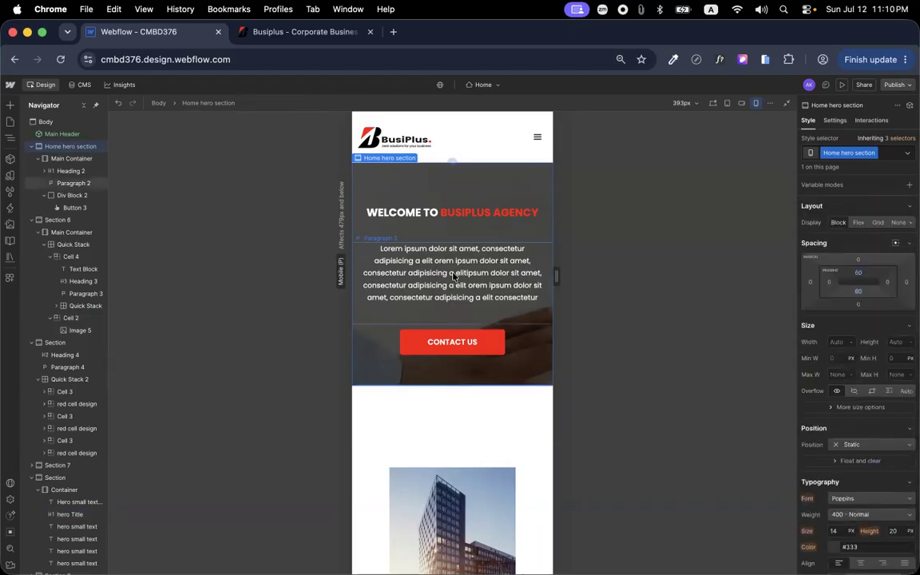
Switch the canvas to the desktop breakpoint and select Cell 4, the text cell of the about section
{"action": "left_click", "coordinate": [714, 104]}
{"action": "scroll", "coordinate": [384, 262], "scroll_direction": "down", "scroll_amount": 5}
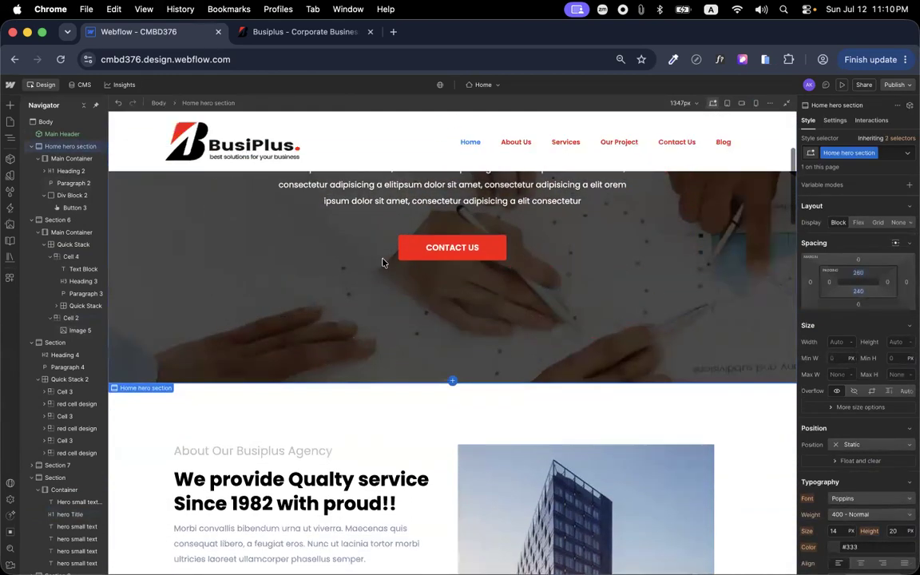
{"action": "scroll", "coordinate": [382, 262], "scroll_direction": "down", "scroll_amount": 5}
{"action": "scroll", "coordinate": [382, 262], "scroll_direction": "up", "scroll_amount": 3}
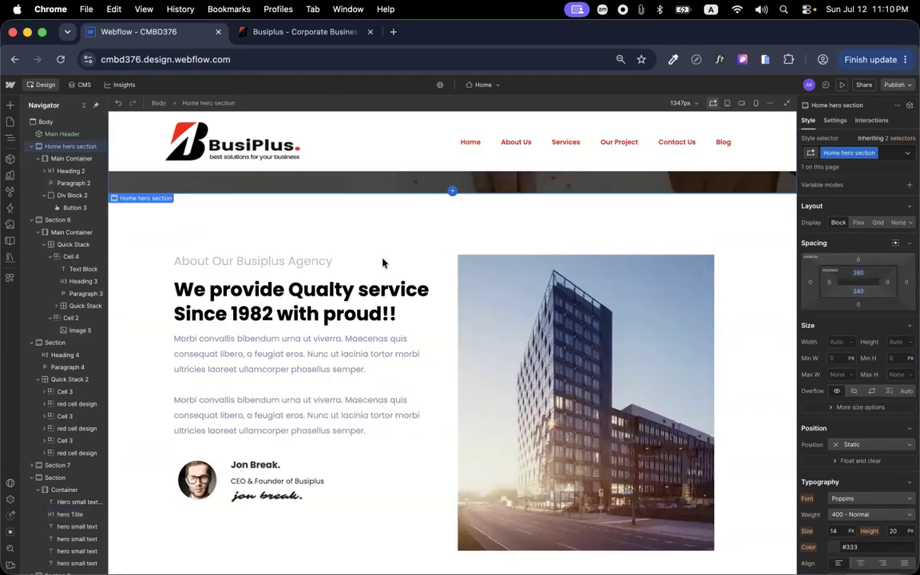
{"action": "left_click", "coordinate": [382, 262]}
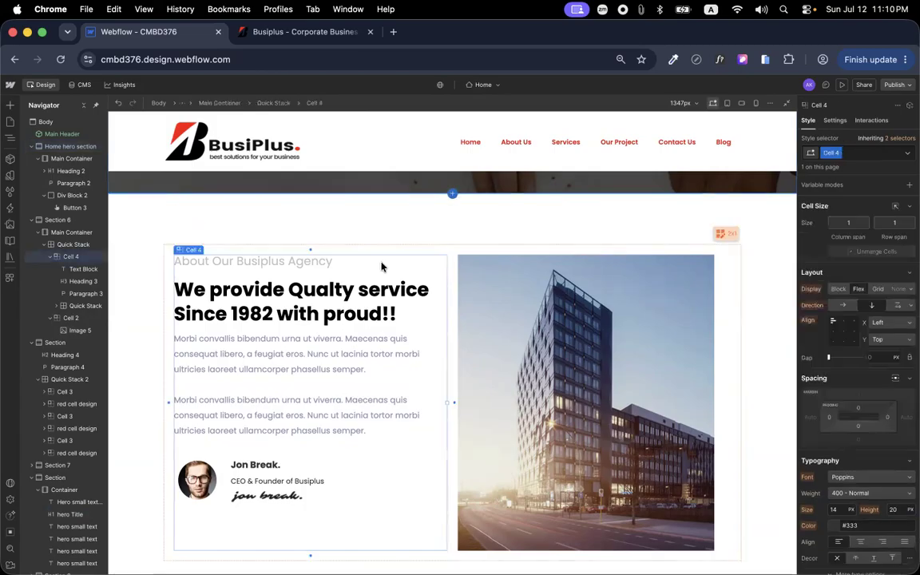
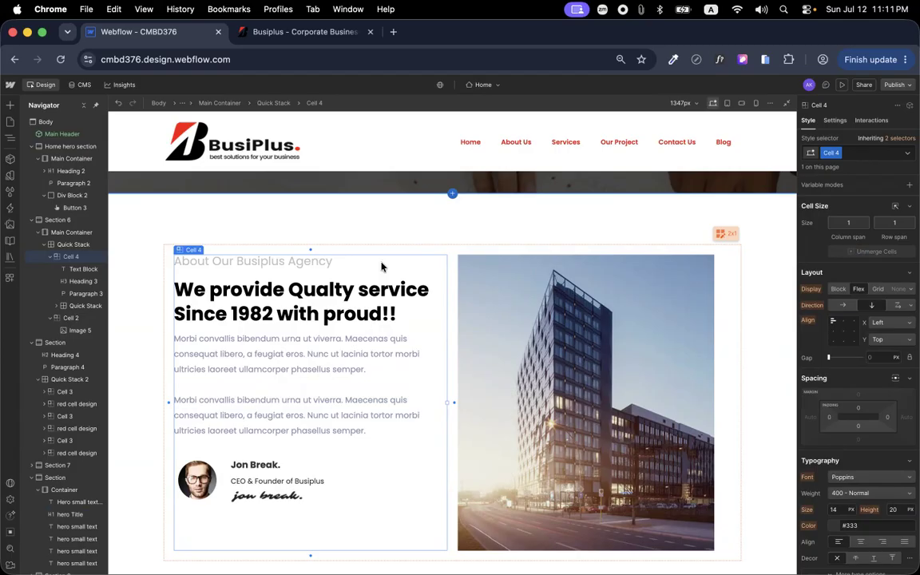
{"action": "scroll", "coordinate": [299, 411], "scroll_direction": "down", "scroll_amount": 3}
{"action": "scroll", "coordinate": [297, 412], "scroll_direction": "up", "scroll_amount": 4}
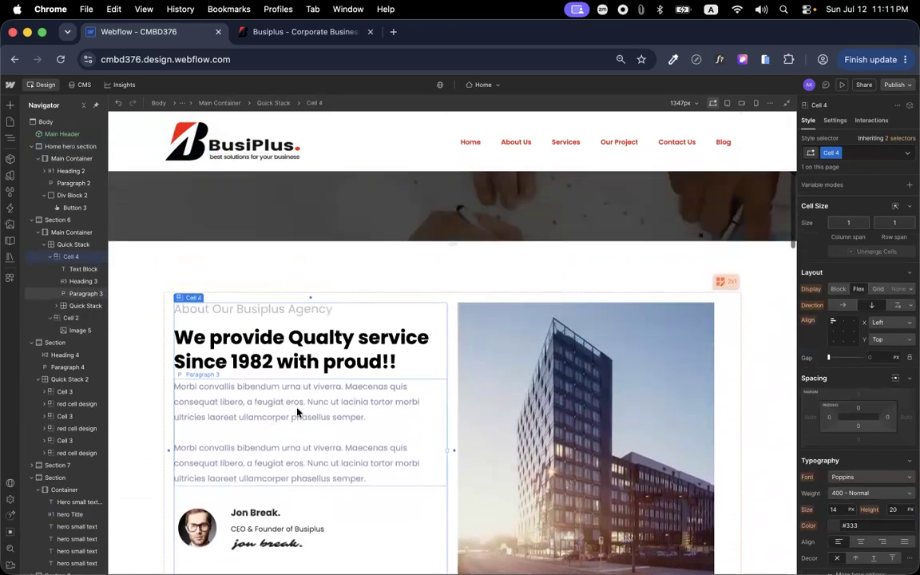
{"action": "scroll", "coordinate": [297, 412], "scroll_direction": "up", "scroll_amount": 3}
{"action": "scroll", "coordinate": [297, 412], "scroll_direction": "down", "scroll_amount": 4}
{"action": "scroll", "coordinate": [297, 412], "scroll_direction": "down", "scroll_amount": 3}
{"action": "scroll", "coordinate": [297, 412], "scroll_direction": "up", "scroll_amount": 3}
{"action": "scroll", "coordinate": [297, 412], "scroll_direction": "down", "scroll_amount": 2}
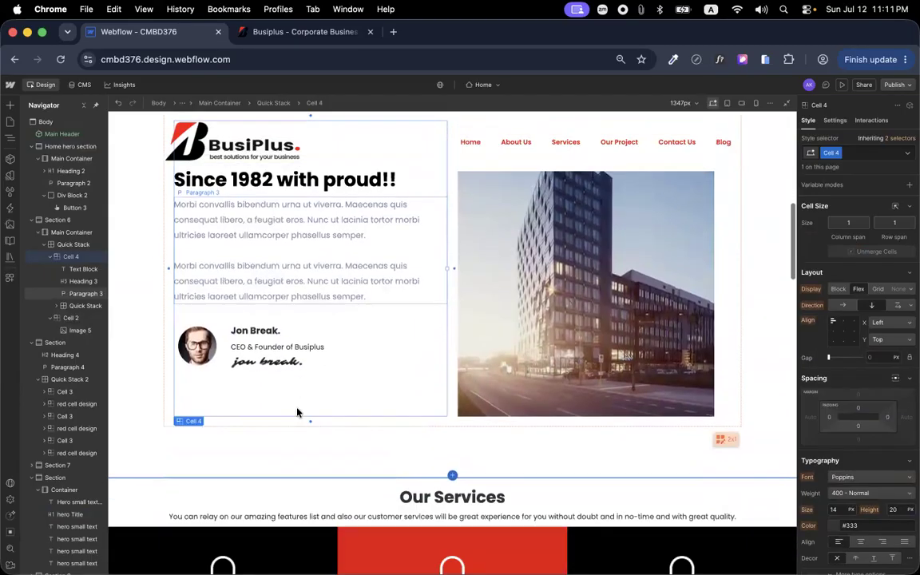
{"action": "scroll", "coordinate": [297, 412], "scroll_direction": "down", "scroll_amount": 1}
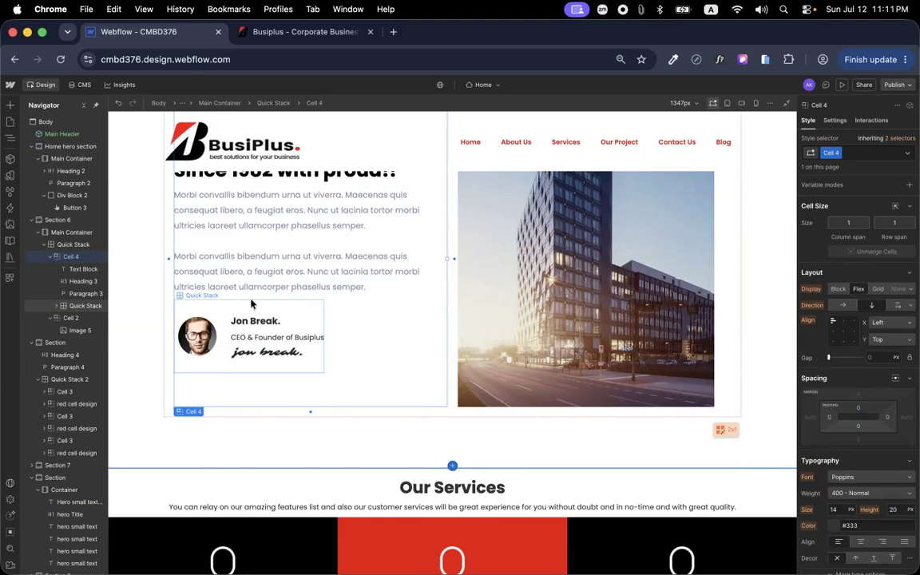
Add a button element to Cell 4 between the about paragraph and the signature block
{"action": "left_click", "coordinate": [10, 107]}
{"action": "scroll", "coordinate": [93, 435], "scroll_direction": "down", "scroll_amount": 1}
{"action": "left_click_drag", "start_coordinate": [89, 348], "coordinate": [216, 316]}
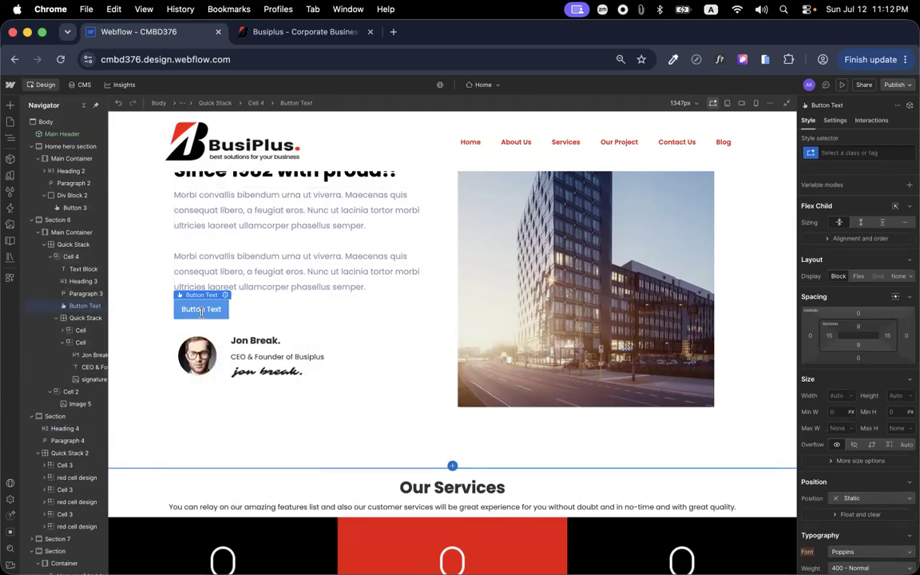
Label the new button "Dewonload For PC" and copy its text
{"action": "double_click", "coordinate": [208, 311]}
{"action": "type", "text": "Dewonload"}
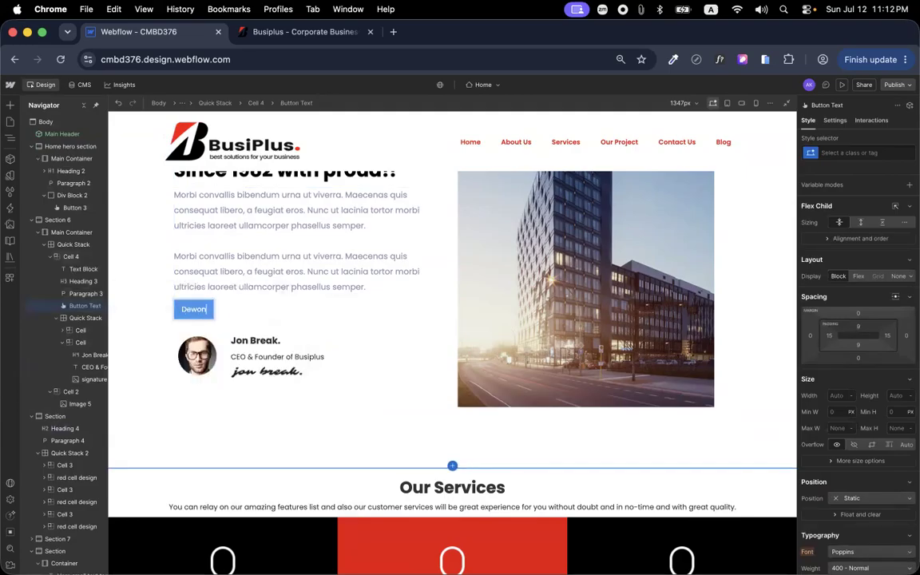
{"action": "key", "text": "BackSpace"}
{"action": "key", "text": "BackSpace"}
{"action": "key", "text": "BackSpace"}
{"action": "key", "text": "BackSpace"}
{"action": "type", "text": "load For Desk"}
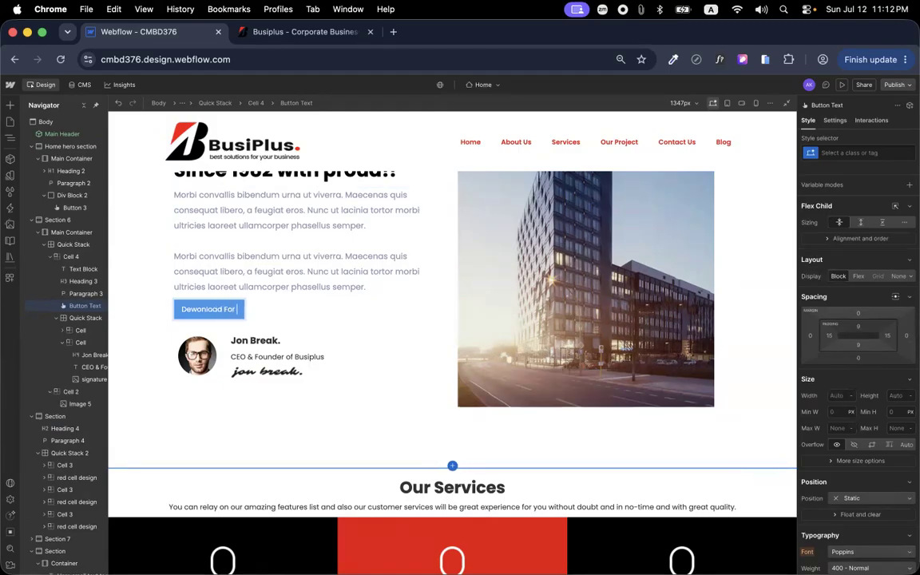
{"action": "key", "text": "BackSpace"}
{"action": "key", "text": "BackSpace"}
{"action": "key", "text": "BackSpace"}
{"action": "key", "text": "BackSpace"}
{"action": "type", "text": "O"}
{"action": "key", "text": "BackSpace"}
{"action": "type", "text": "PC o"}
{"action": "key", "text": "BackSpace"}
{"action": "key", "text": "BackSpace"}
{"action": "key", "text": "super+a"}
{"action": "key", "text": "super+c"}
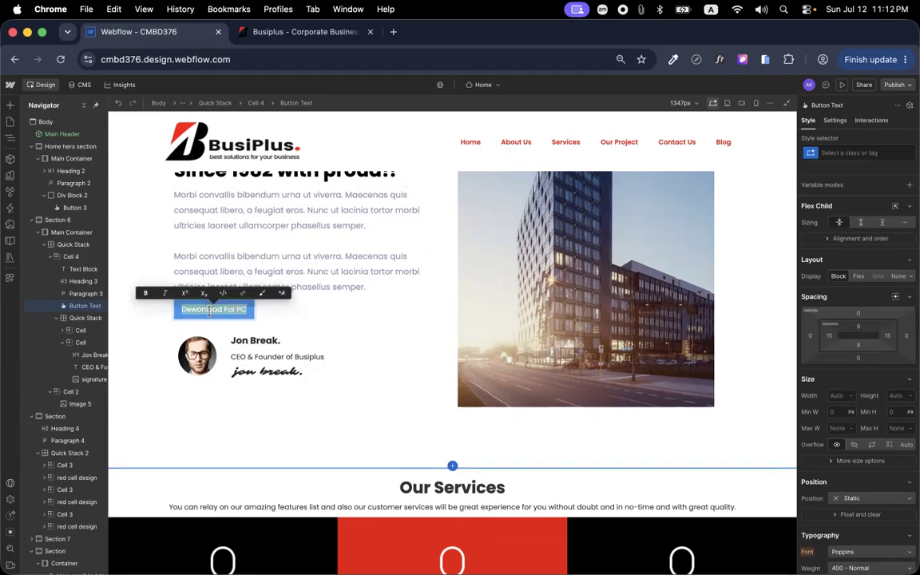
{"action": "left_click", "coordinate": [285, 312]}
Duplicate the "Dewonload For PC" button and change the copy's label to "Dewonload For Tablet"
{"action": "left_click", "coordinate": [244, 316]}
{"action": "key", "text": "super+d"}
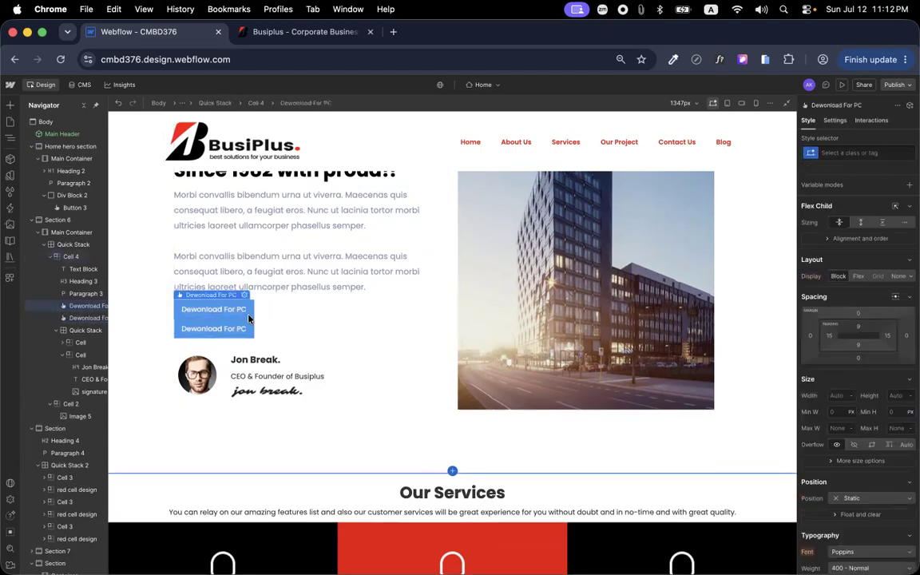
{"action": "left_click", "coordinate": [220, 328]}
{"action": "double_click", "coordinate": [210, 331]}
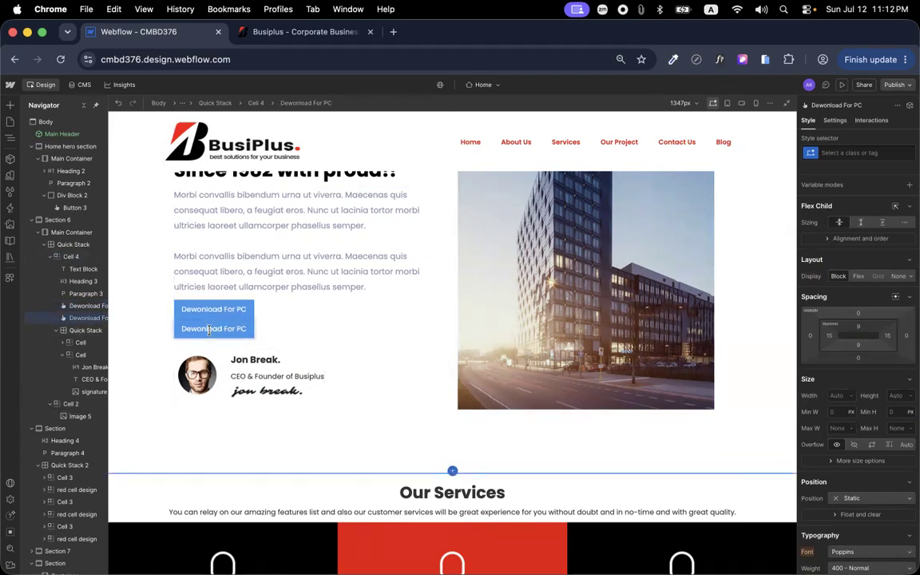
{"action": "double_click", "coordinate": [238, 330]}
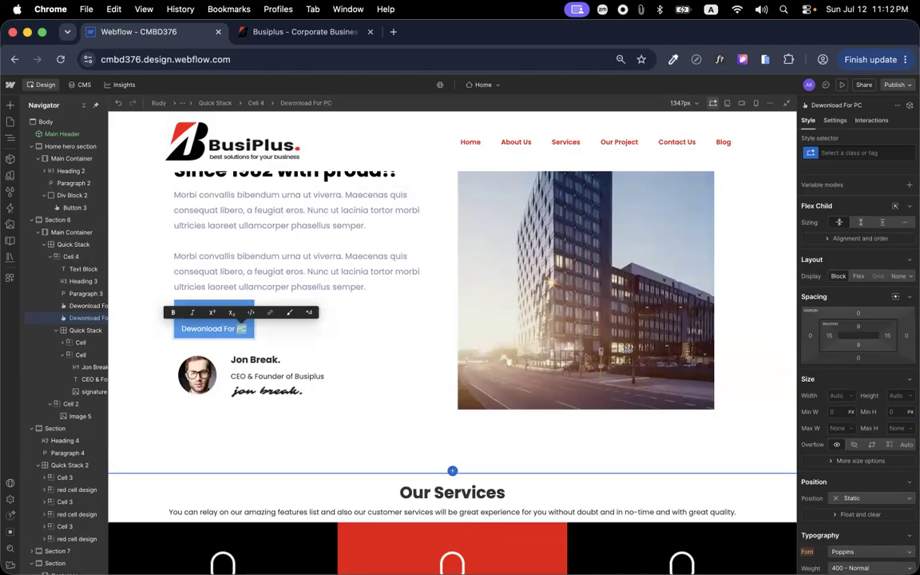
{"action": "type", "text": "Tablet"}
{"action": "left_click", "coordinate": [314, 332]}
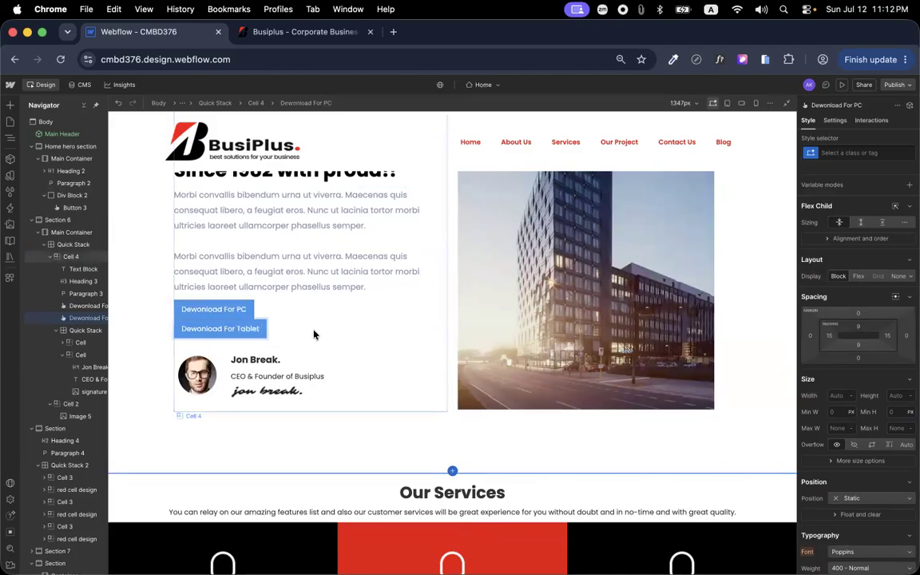
Duplicate the "Dewonload For Tablet" button and change the copy's label to "Dewonload For Mobile"
{"action": "left_click", "coordinate": [255, 334]}
{"action": "key", "text": "super+d"}
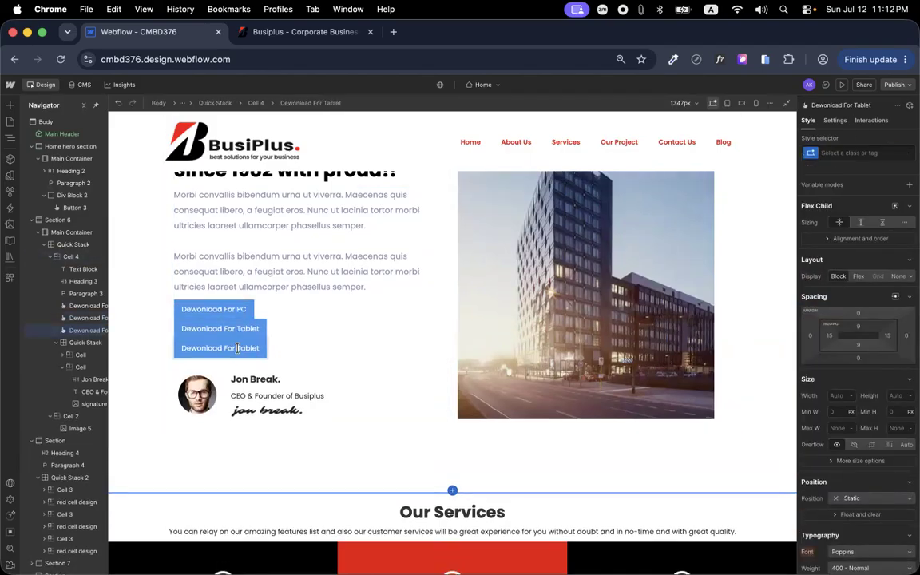
{"action": "triple_click", "coordinate": [237, 348]}
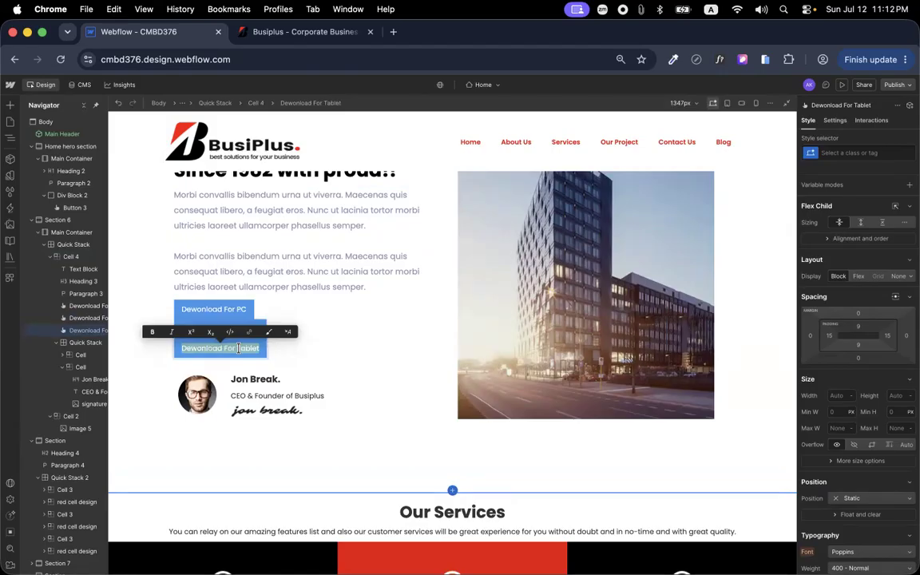
{"action": "double_click", "coordinate": [237, 348]}
{"action": "type", "text": "Mobile"}
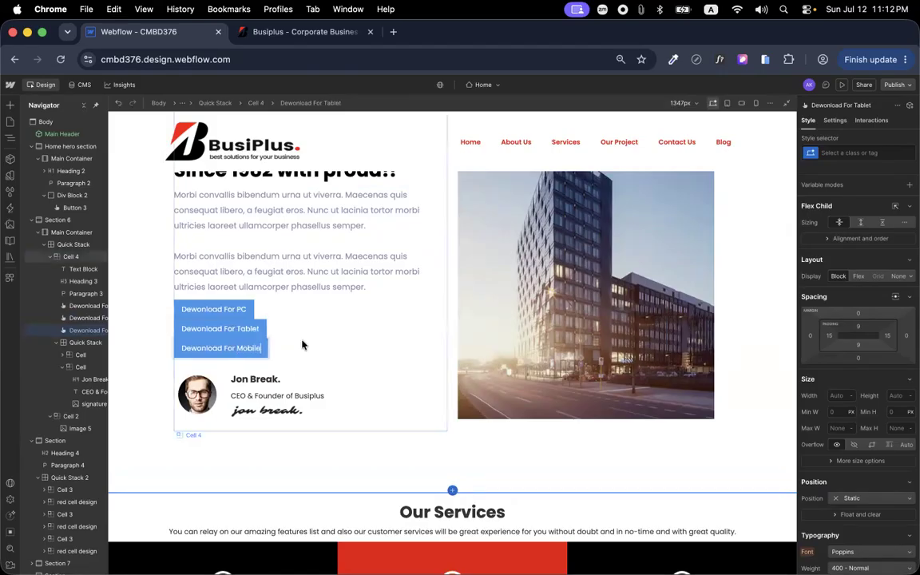
Create a "Dewonload For PC" class on the "Dewonload For PC" button
{"action": "left_click", "coordinate": [302, 345]}
{"action": "left_click", "coordinate": [223, 312]}
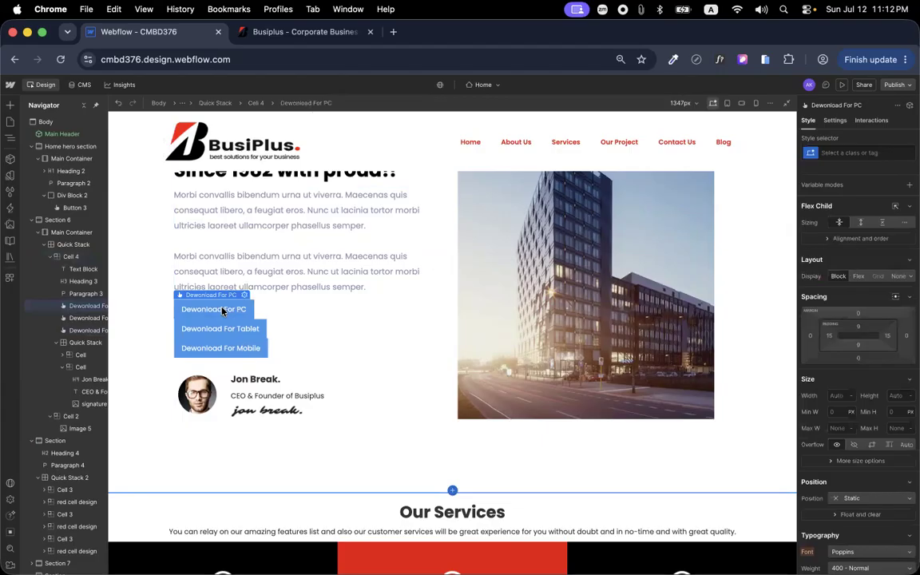
{"action": "left_click", "coordinate": [843, 154]}
{"action": "key", "text": "super+v"}
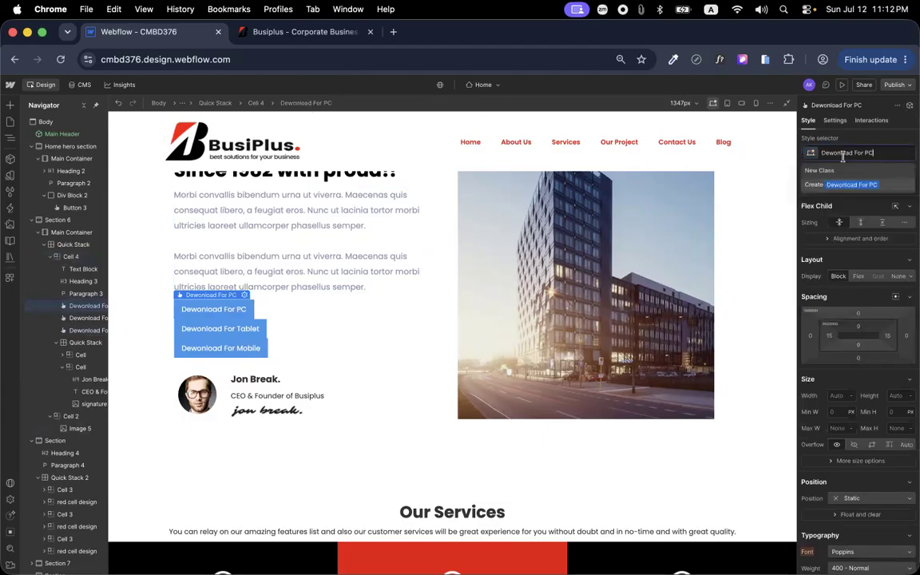
{"action": "key", "text": "Return"}
Set the "Dewonload For PC" button's background color to orange #ec6838
{"action": "scroll", "coordinate": [859, 319], "scroll_direction": "down", "scroll_amount": 3}
{"action": "scroll", "coordinate": [860, 325], "scroll_direction": "down", "scroll_amount": 10}
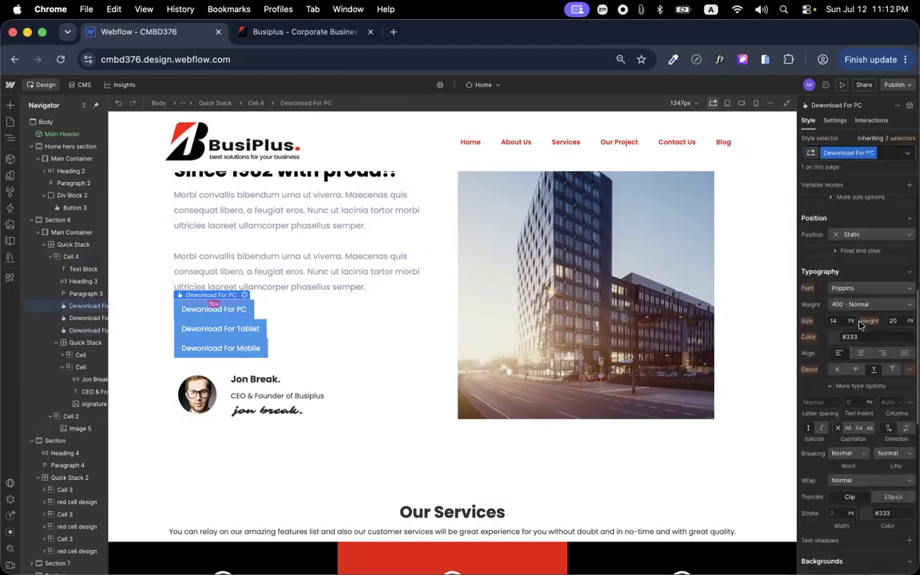
{"action": "left_click", "coordinate": [834, 401]}
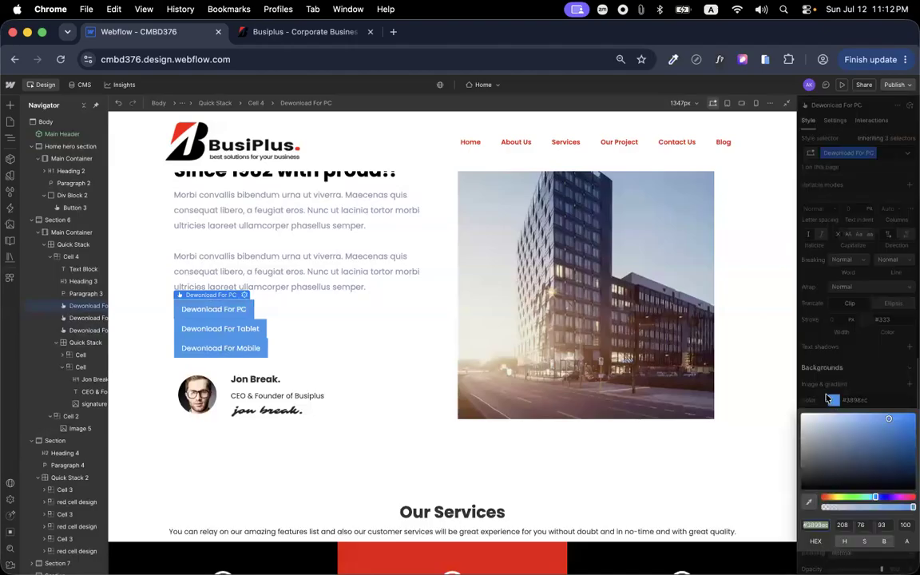
{"action": "left_click", "coordinate": [827, 496]}
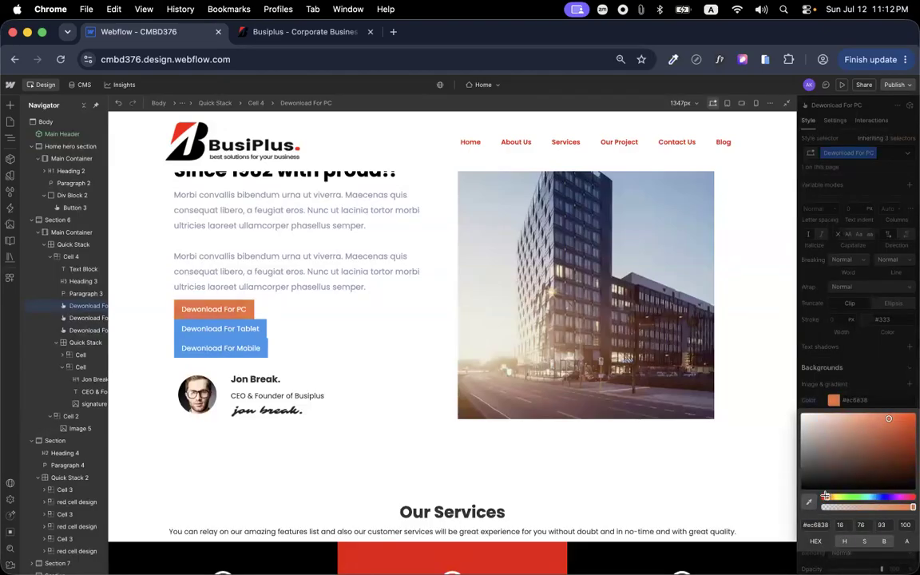
{"action": "left_click", "coordinate": [742, 224]}
Give the "Dewonload For PC" button a bottom margin of 20 px
{"action": "scroll", "coordinate": [840, 242], "scroll_direction": "up", "scroll_amount": 10}
{"action": "left_click", "coordinate": [858, 357]}
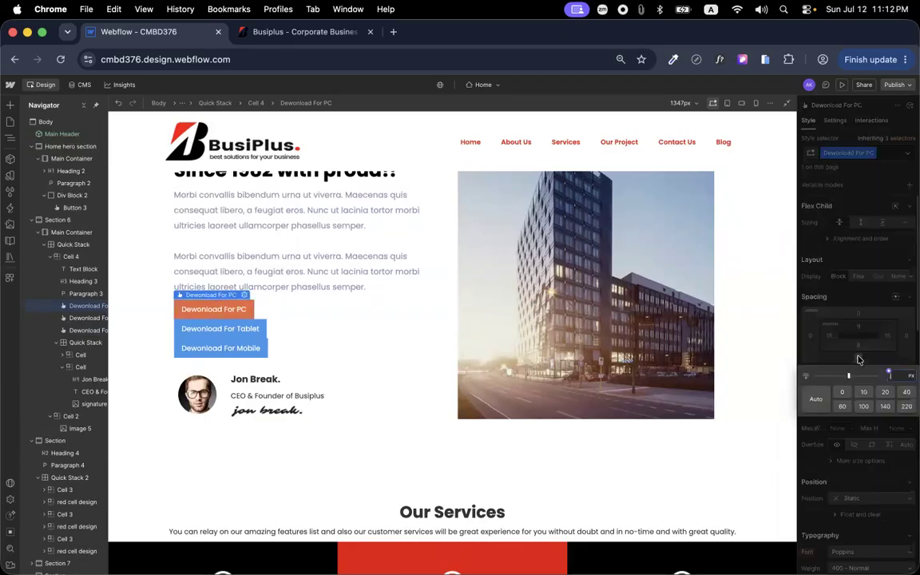
{"action": "left_click", "coordinate": [886, 392]}
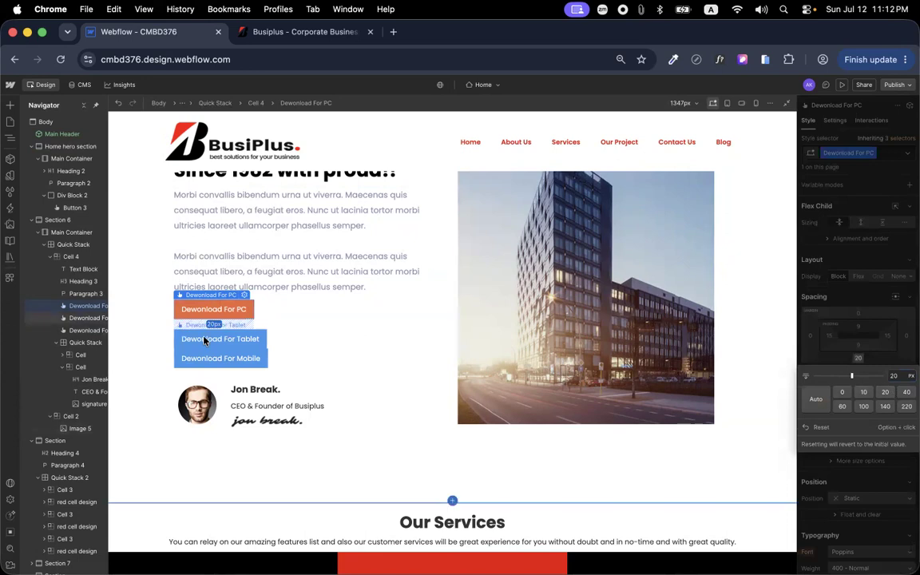
Apply the "Dewonload For PC" class to the "Dewonload For Tablet" button and add a "tablet" combo class
{"action": "left_click", "coordinate": [206, 341]}
{"action": "left_click", "coordinate": [833, 152]}
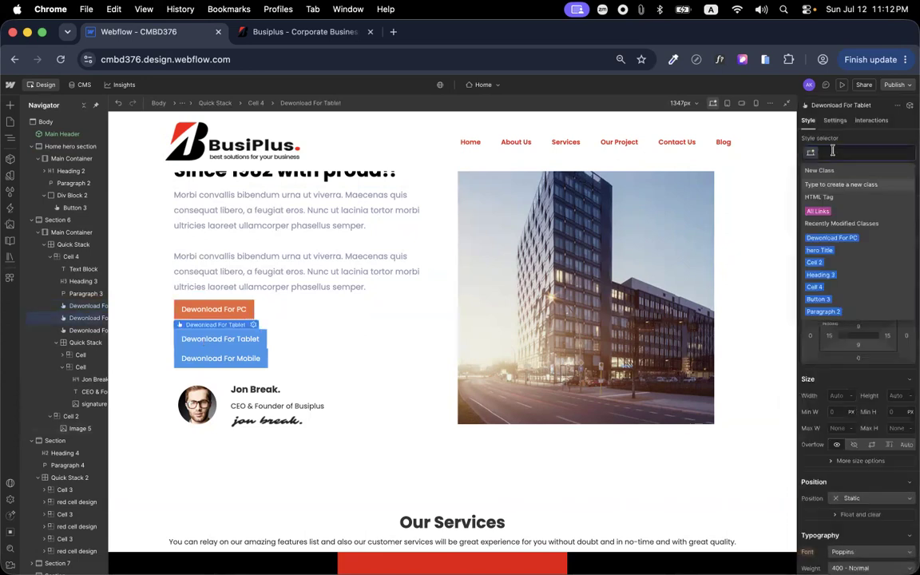
{"action": "left_click", "coordinate": [831, 237]}
{"action": "left_click", "coordinate": [885, 154]}
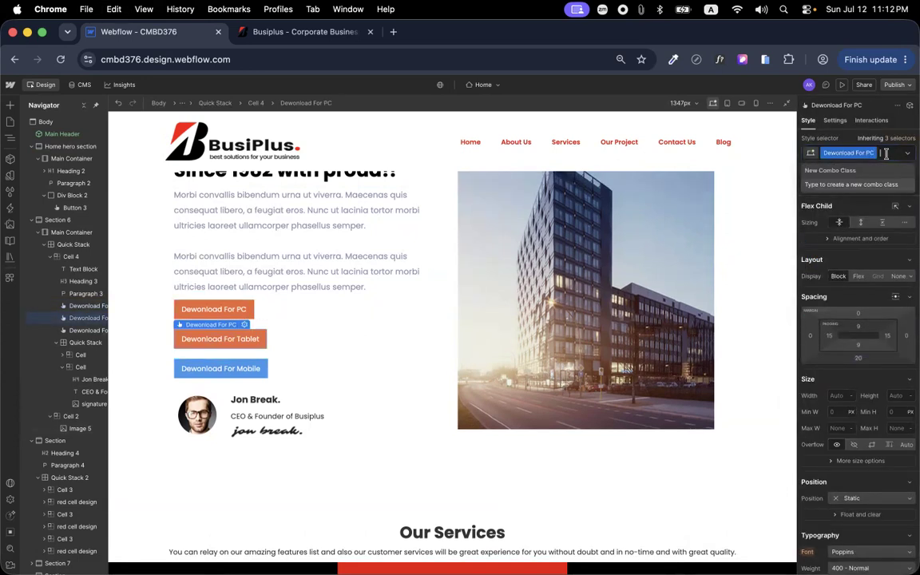
{"action": "type", "text": "tab"}
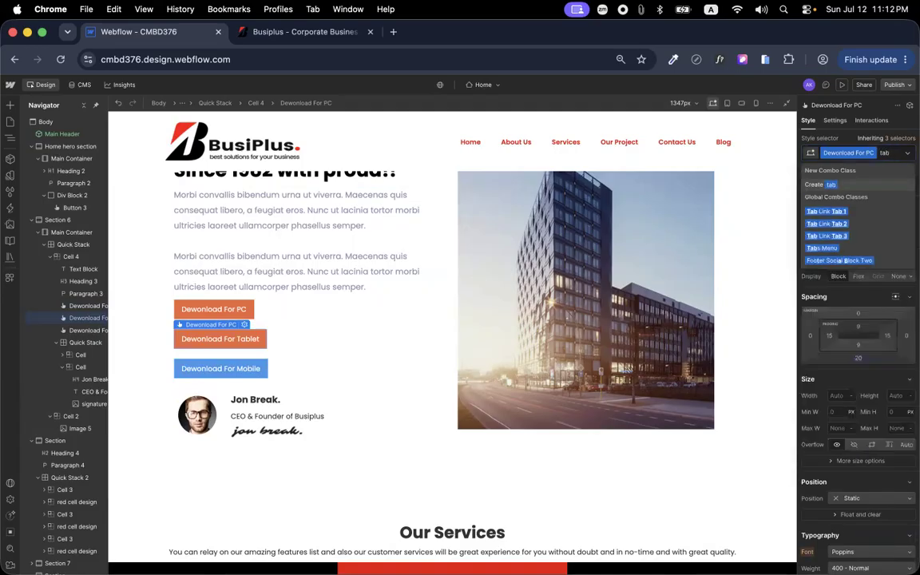
{"action": "type", "text": "let"}
{"action": "key", "text": "Return"}
Set the "Dewonload For Tablet" button's background color to teal #1dbbc4
{"action": "scroll", "coordinate": [871, 361], "scroll_direction": "down", "scroll_amount": 3}
{"action": "scroll", "coordinate": [871, 361], "scroll_direction": "down", "scroll_amount": 5}
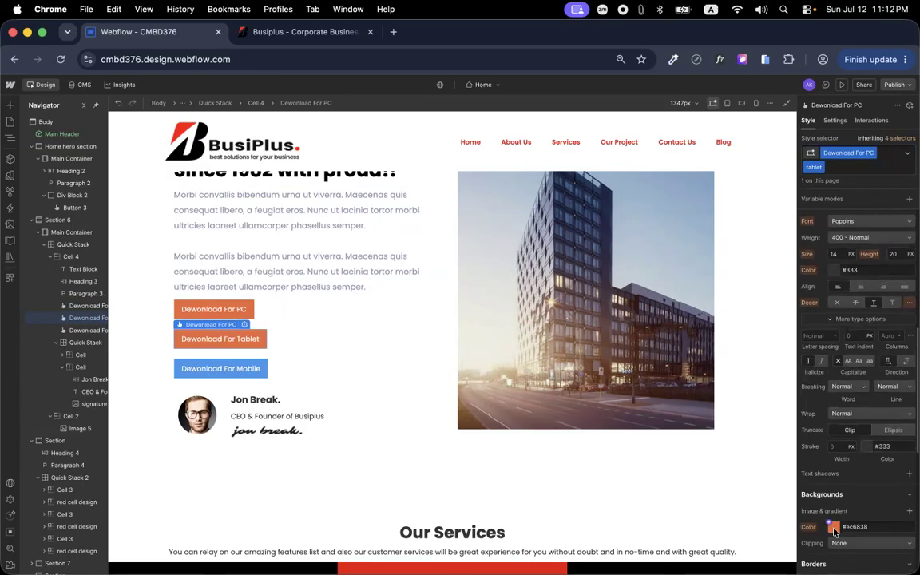
{"action": "left_click", "coordinate": [835, 531]}
{"action": "left_click", "coordinate": [851, 465]}
{"action": "left_click_drag", "start_coordinate": [851, 465], "coordinate": [870, 464]}
{"action": "left_click", "coordinate": [893, 413]}
{"action": "left_click_drag", "start_coordinate": [893, 414], "coordinate": [899, 398]}
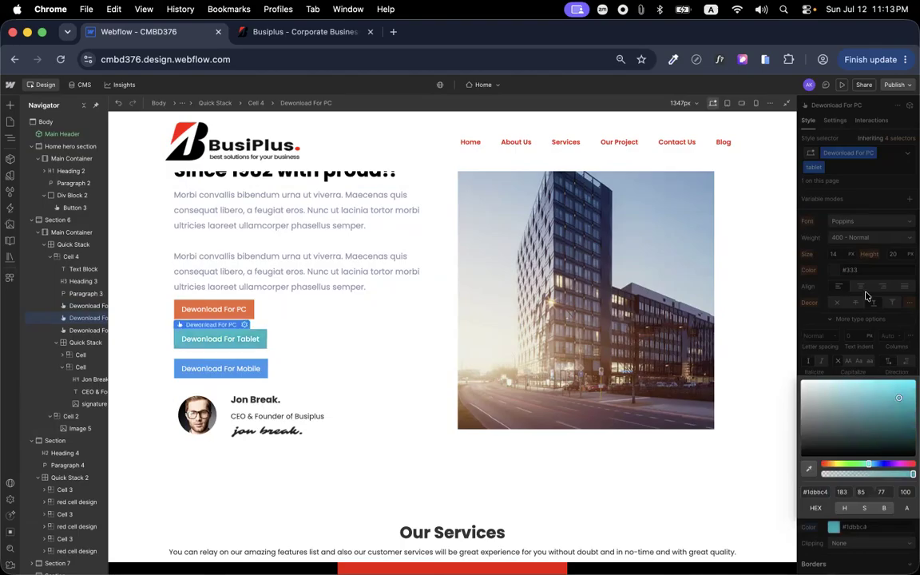
{"action": "left_click", "coordinate": [867, 296]}
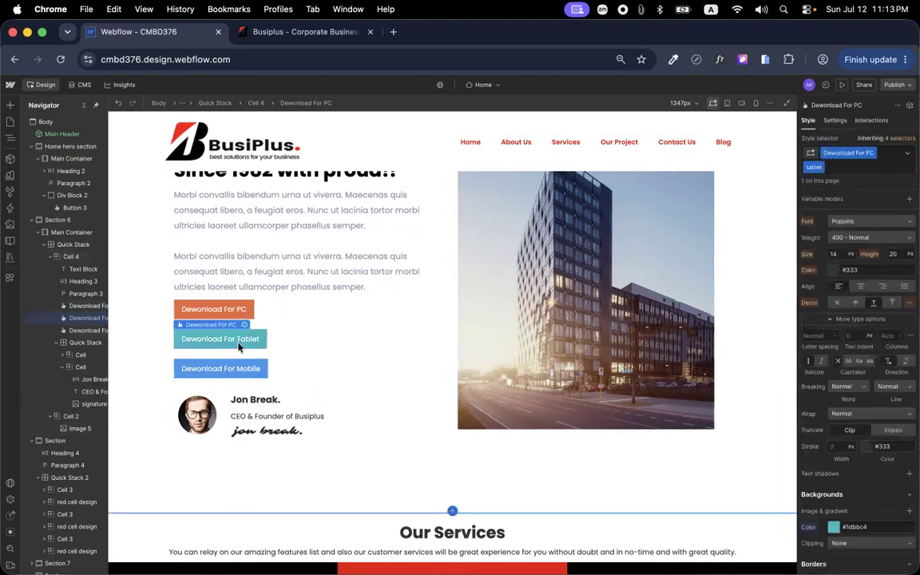
Apply the "Dewonload For PC" class to the "Dewonload For Mobile" button and add a "mobile" combo class
{"action": "left_click", "coordinate": [232, 369]}
{"action": "left_click", "coordinate": [846, 150]}
{"action": "key", "text": "super+v"}
{"action": "scroll", "coordinate": [860, 352], "scroll_direction": "down", "scroll_amount": 5}
{"action": "scroll", "coordinate": [853, 334], "scroll_direction": "up", "scroll_amount": 2}
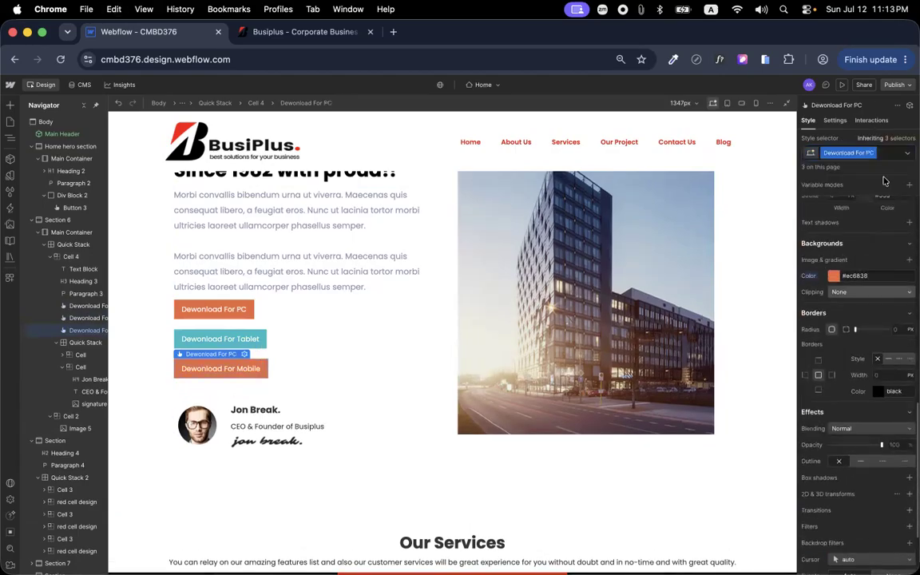
{"action": "left_click", "coordinate": [887, 153]}
{"action": "type", "text": "mobile"}
{"action": "key", "text": "Return"}
{"action": "scroll", "coordinate": [885, 355], "scroll_direction": "down", "scroll_amount": 2}
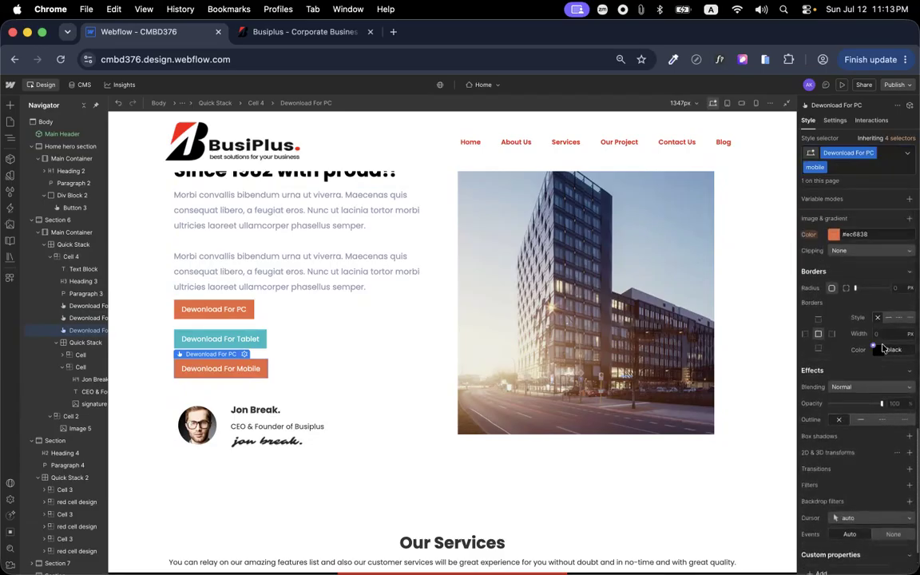
Rename the shared "Dewonload For PC" class to "Dewonload btn" and check the tablet and PC buttons' classes
{"action": "double_click", "coordinate": [858, 152]}
{"action": "key", "text": "Right"}
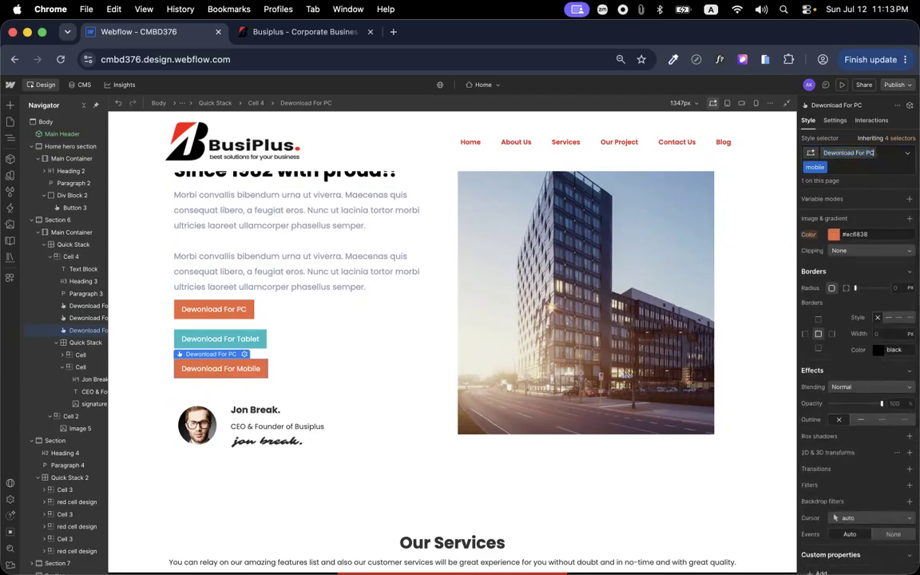
{"action": "key", "text": "BackSpace"}
{"action": "key", "text": "BackSpace"}
{"action": "key", "text": "BackSpace"}
{"action": "key", "text": "BackSpace"}
{"action": "key", "text": "BackSpace"}
{"action": "key", "text": "BackSpace"}
{"action": "key", "text": "BackSpace"}
{"action": "type", "text": "btn"}
{"action": "key", "text": "Return"}
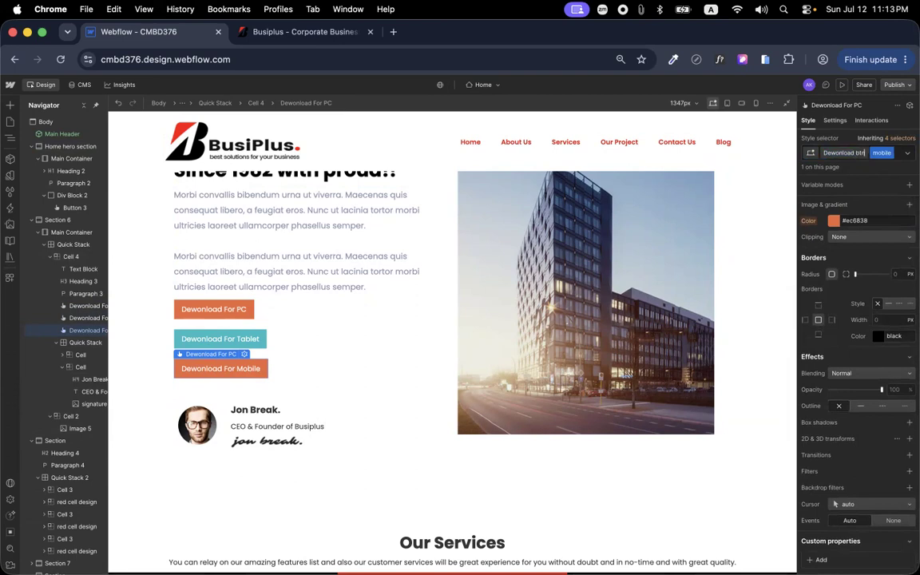
{"action": "left_click", "coordinate": [228, 339]}
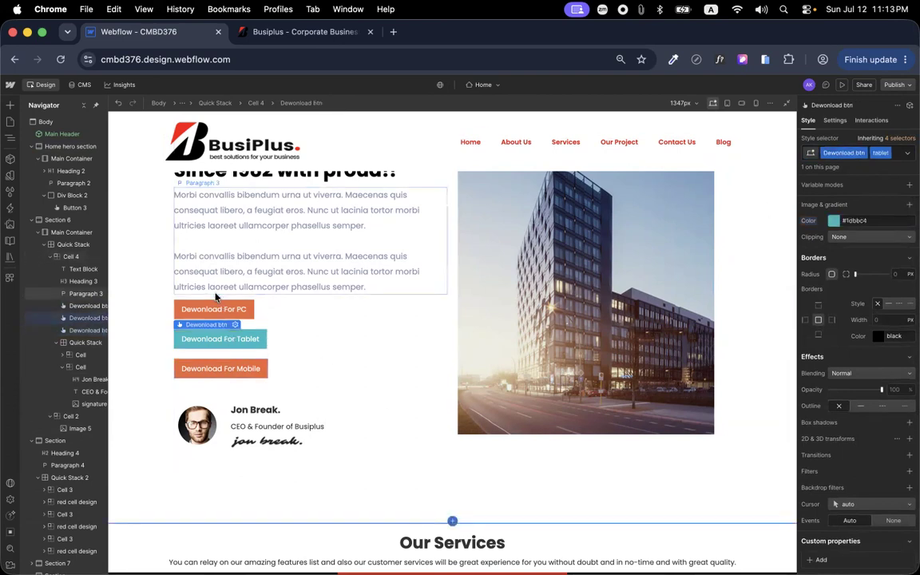
{"action": "left_click", "coordinate": [213, 310]}
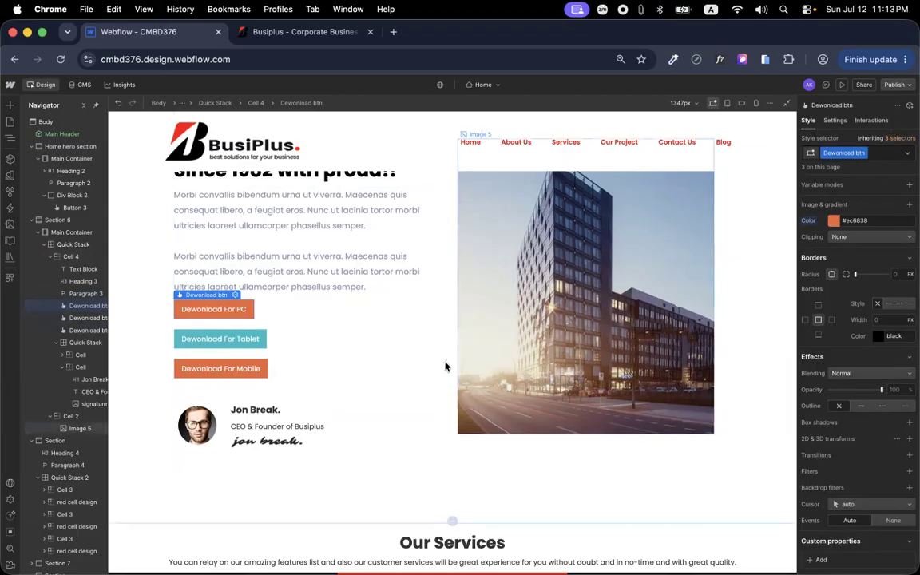
{"action": "left_click", "coordinate": [243, 344]}
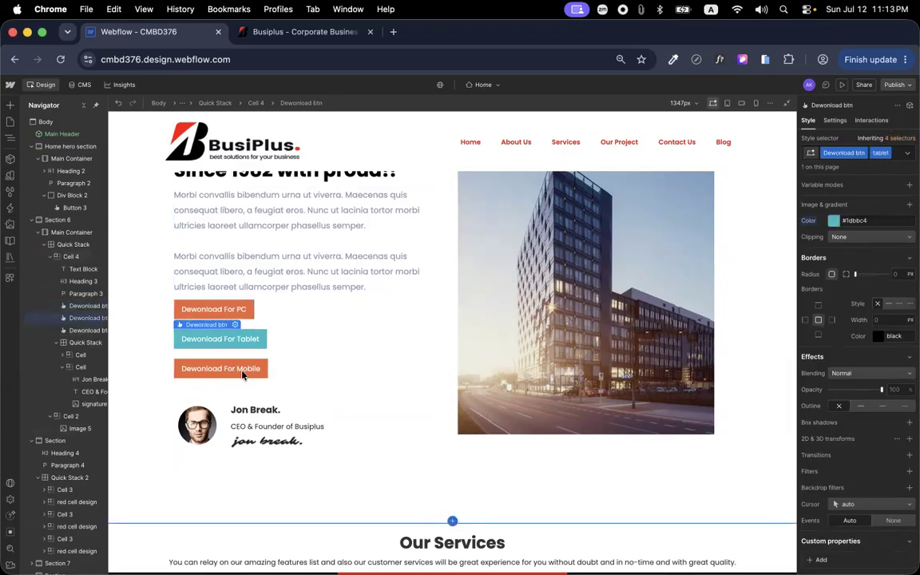
Set the "Dewonload For Mobile" button's background color to blue #2182f8
{"action": "left_click", "coordinate": [239, 370]}
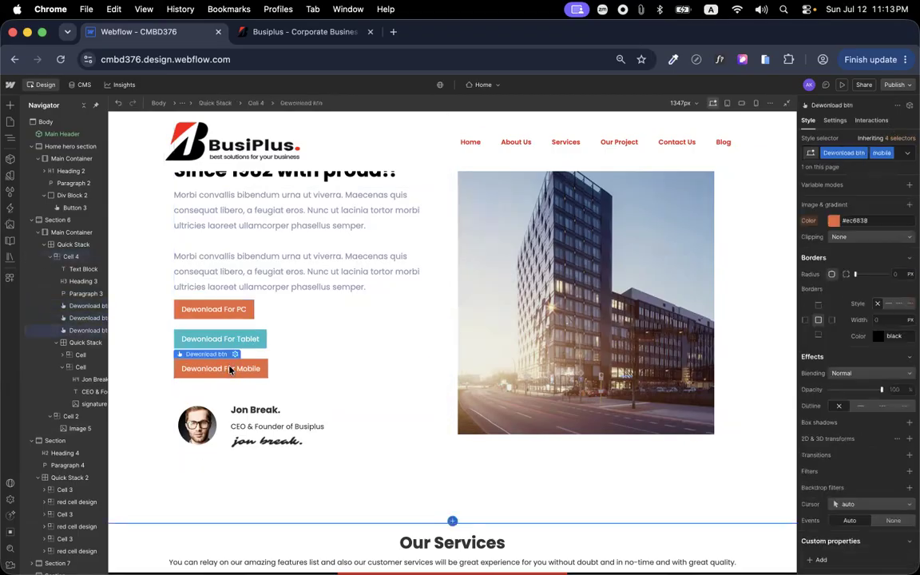
{"action": "scroll", "coordinate": [879, 311], "scroll_direction": "up", "scroll_amount": 3}
{"action": "left_click", "coordinate": [834, 346]}
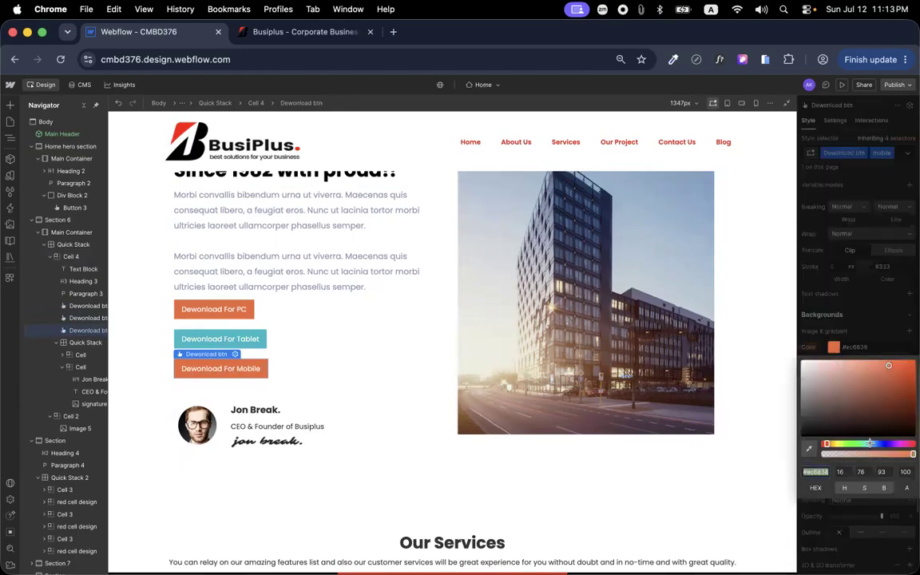
{"action": "left_click_drag", "start_coordinate": [827, 445], "coordinate": [875, 444]}
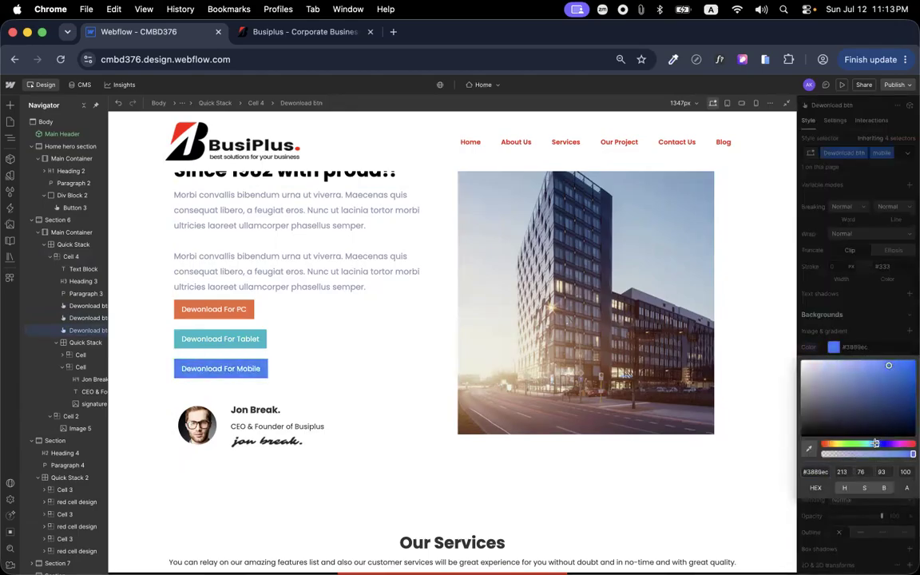
{"action": "left_click_drag", "start_coordinate": [881, 383], "coordinate": [900, 363]}
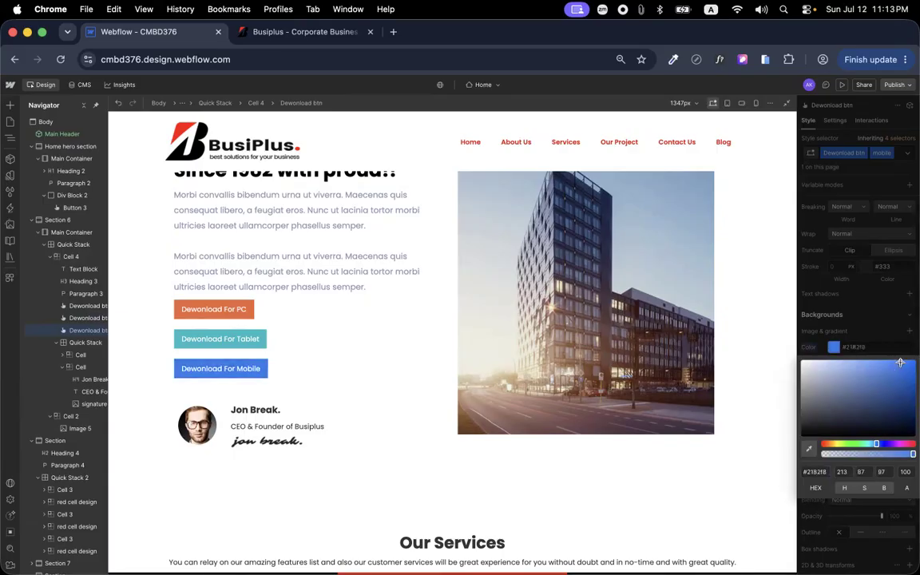
{"action": "left_click", "coordinate": [344, 334]}
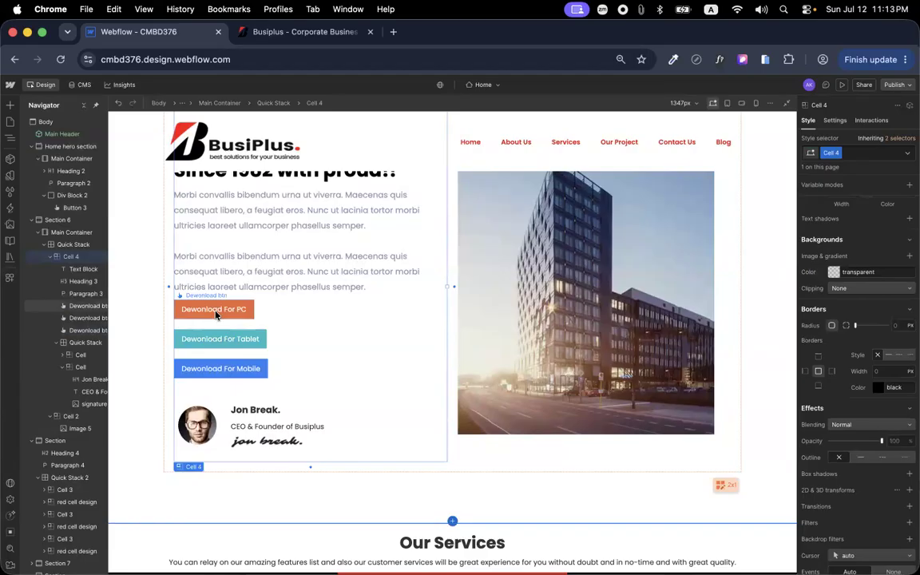
Try hiding the "Dewonload For Mobile" button at the desktop breakpoint with display None, and reset its display setting
{"action": "left_click", "coordinate": [233, 342]}
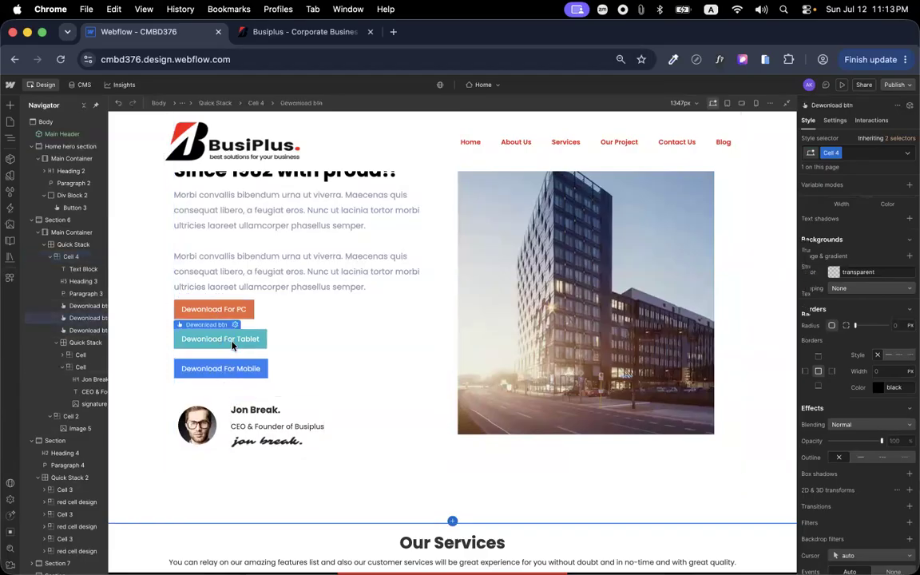
{"action": "left_click", "coordinate": [227, 370]}
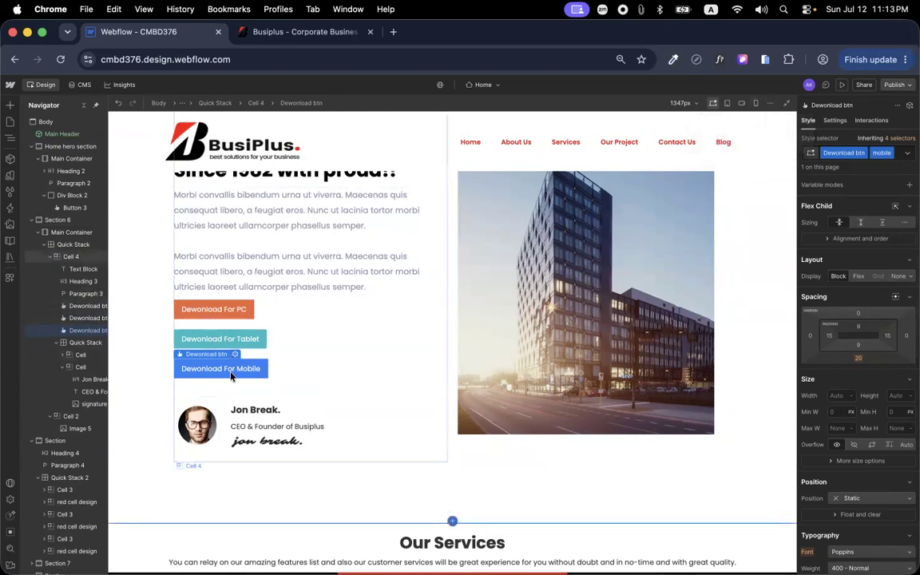
{"action": "left_click", "coordinate": [900, 278]}
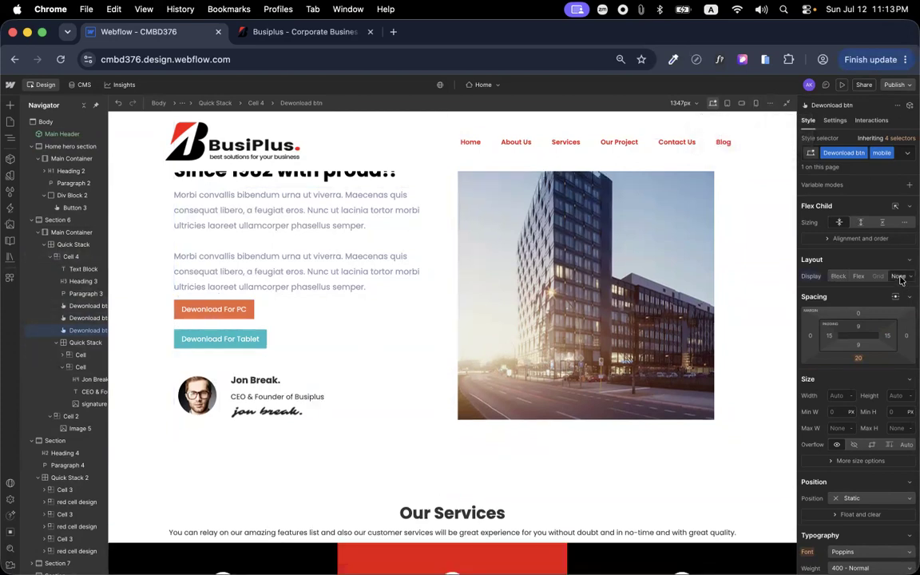
{"action": "left_click", "coordinate": [756, 104]}
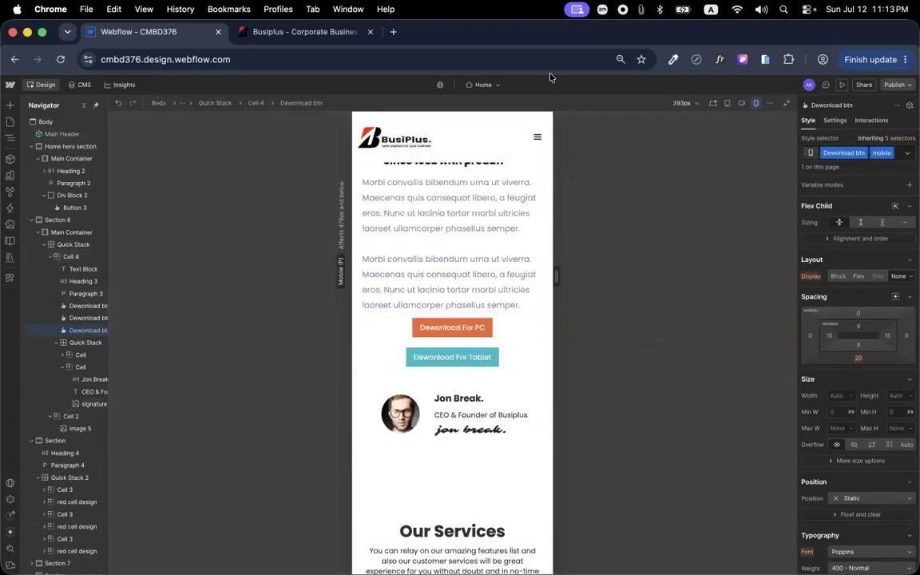
{"action": "left_click", "coordinate": [714, 103]}
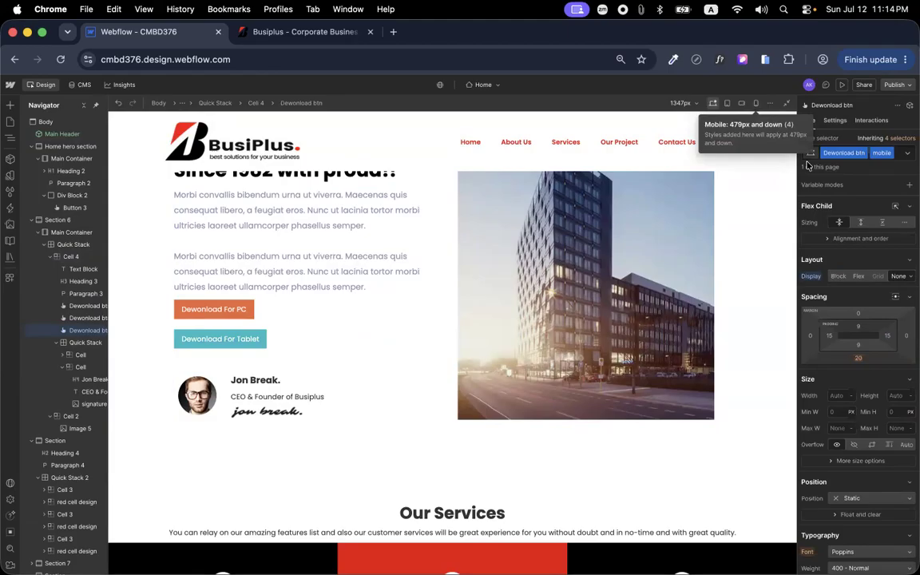
{"action": "left_click", "coordinate": [811, 276]}
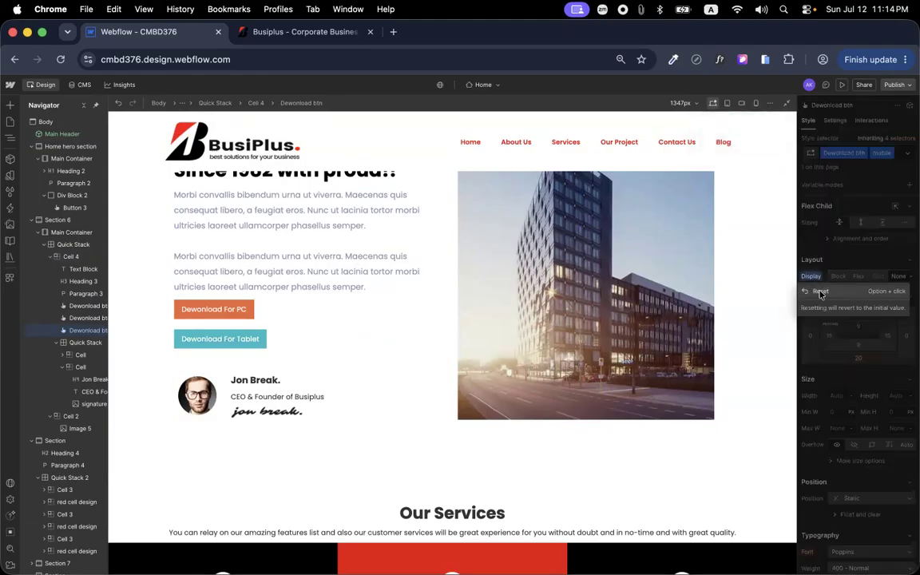
{"action": "left_click", "coordinate": [820, 293]}
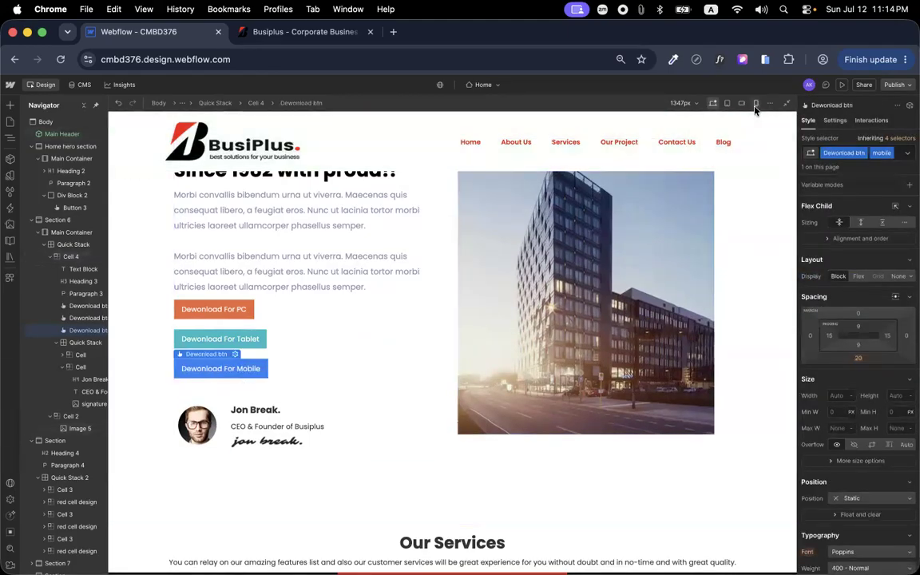
At the mobile portrait breakpoint, set the "Dewonload For PC" button's shared "Dewonload btn" class to display None
{"action": "left_click", "coordinate": [756, 105]}
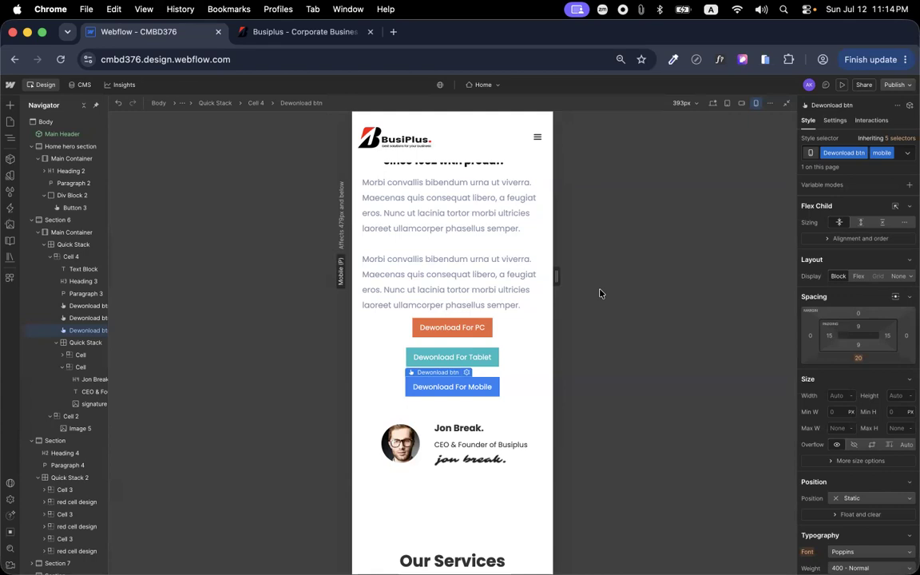
{"action": "left_click", "coordinate": [587, 334]}
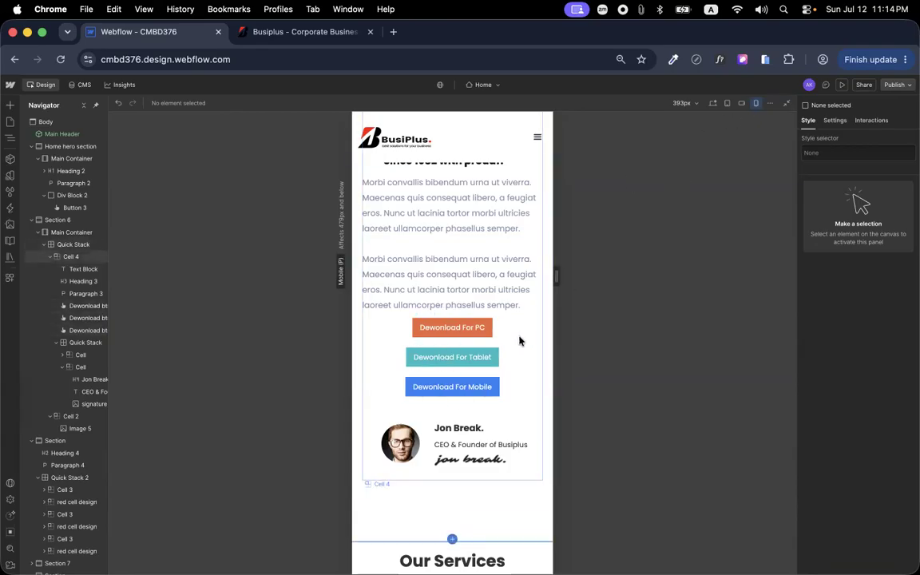
{"action": "left_click", "coordinate": [481, 327]}
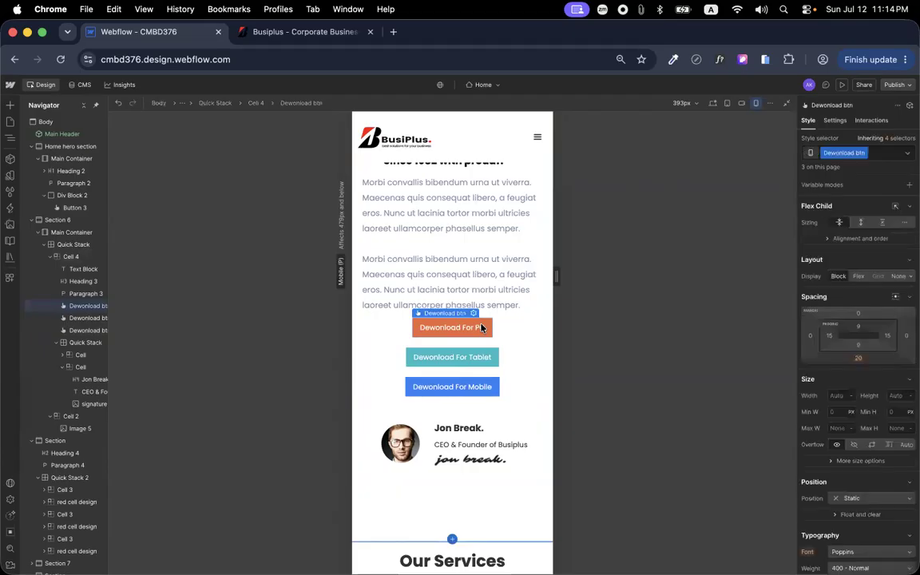
{"action": "left_click", "coordinate": [898, 277]}
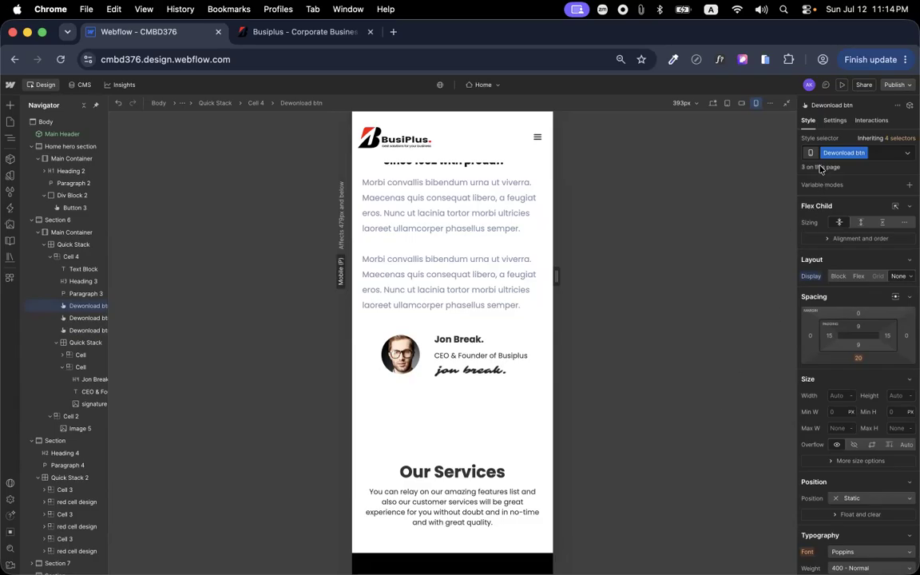
{"action": "scroll", "coordinate": [821, 168], "scroll_direction": "up", "scroll_amount": 5}
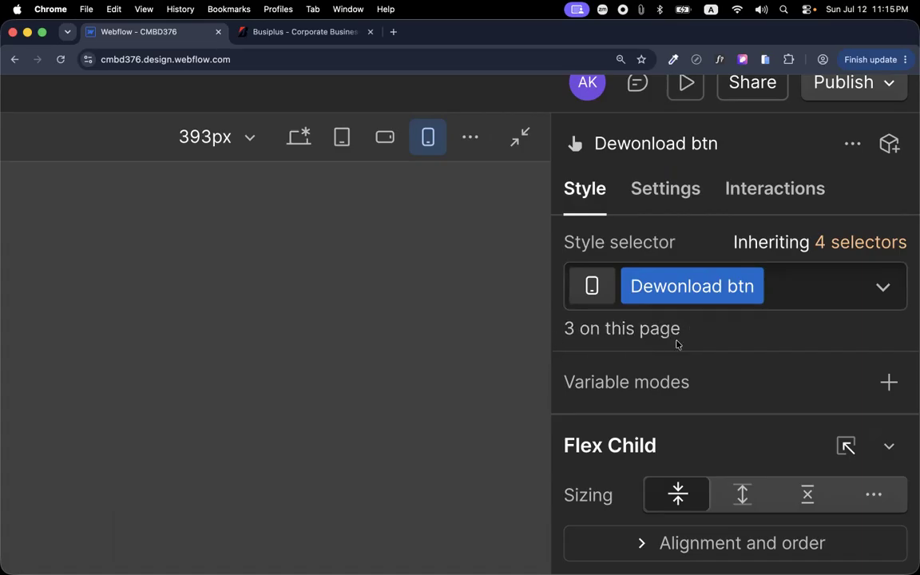
{"action": "scroll", "coordinate": [677, 346], "scroll_direction": "down", "scroll_amount": 5}
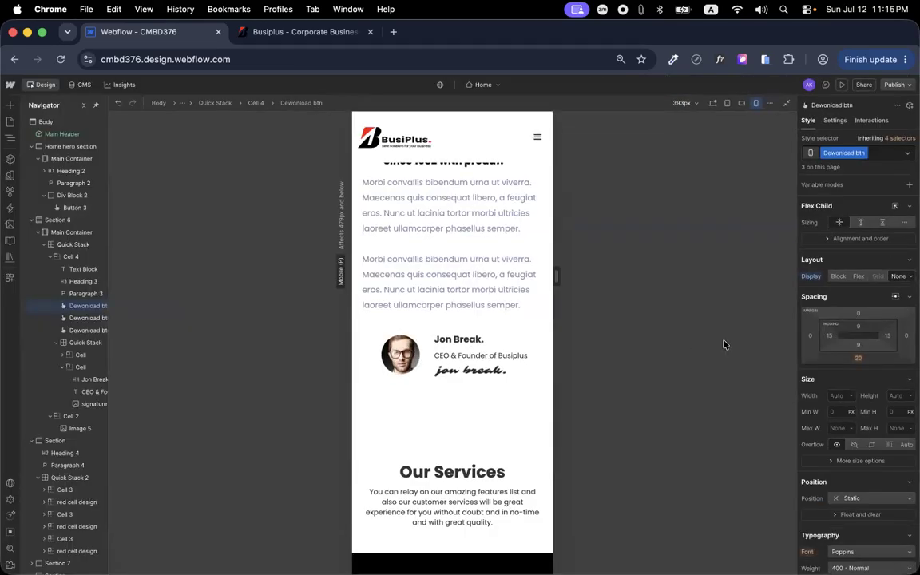
Set the display of the "Dewonload For Tablet" and "Dewonload For Mobile" buttons to Block at the mobile portrait breakpoint
{"action": "scroll", "coordinate": [83, 349], "scroll_direction": "right", "scroll_amount": 3}
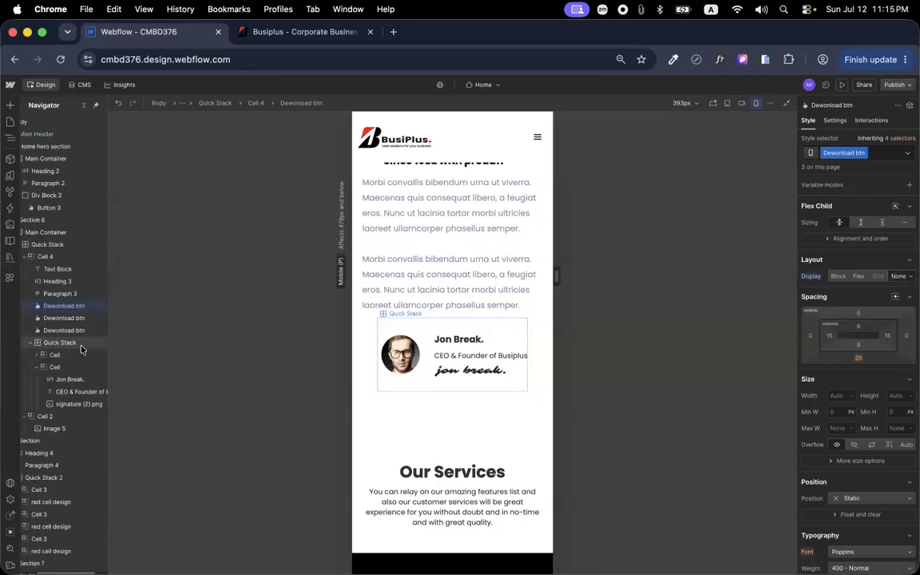
{"action": "left_click", "coordinate": [63, 318]}
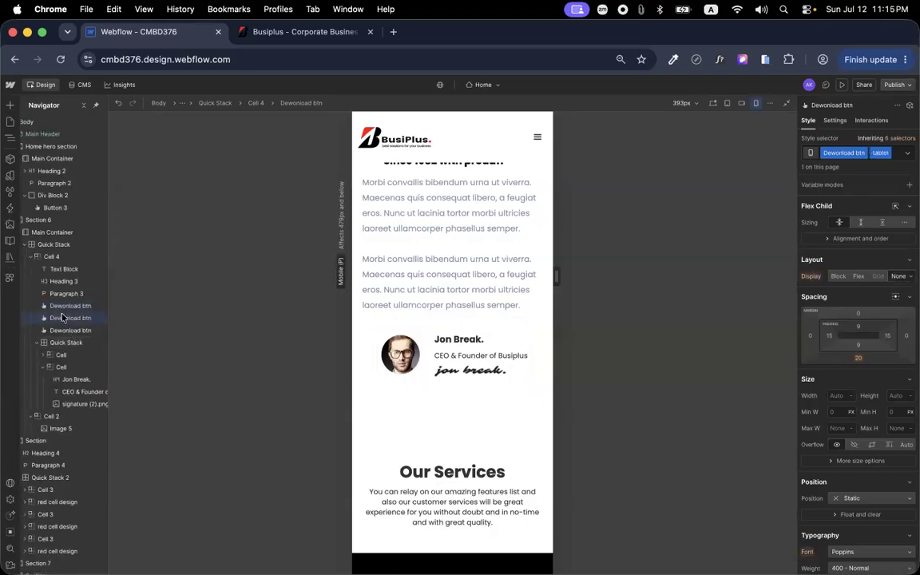
{"action": "left_click", "coordinate": [64, 306]}
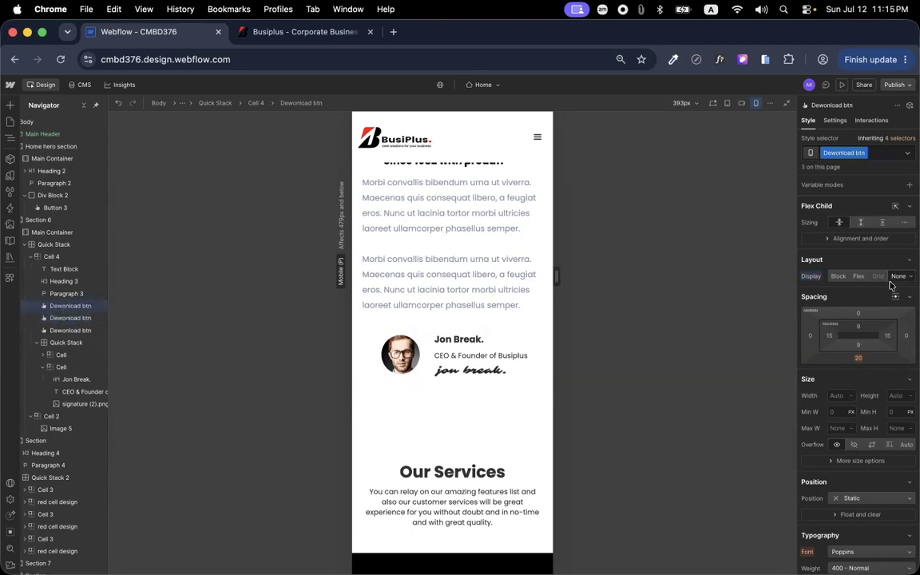
{"action": "left_click", "coordinate": [64, 319]}
{"action": "scroll", "coordinate": [57, 318], "scroll_direction": "right", "scroll_amount": 2}
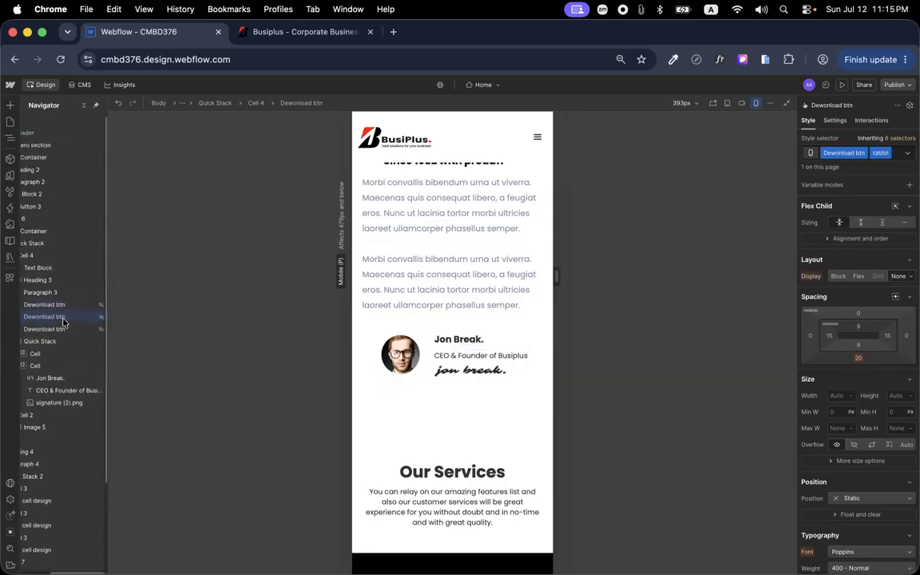
{"action": "left_click", "coordinate": [837, 276]}
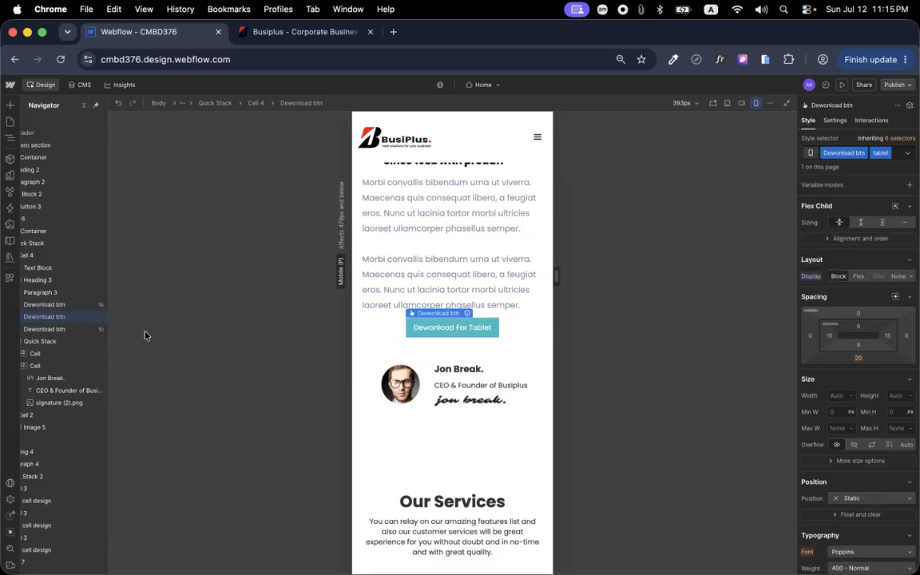
{"action": "left_click", "coordinate": [48, 329]}
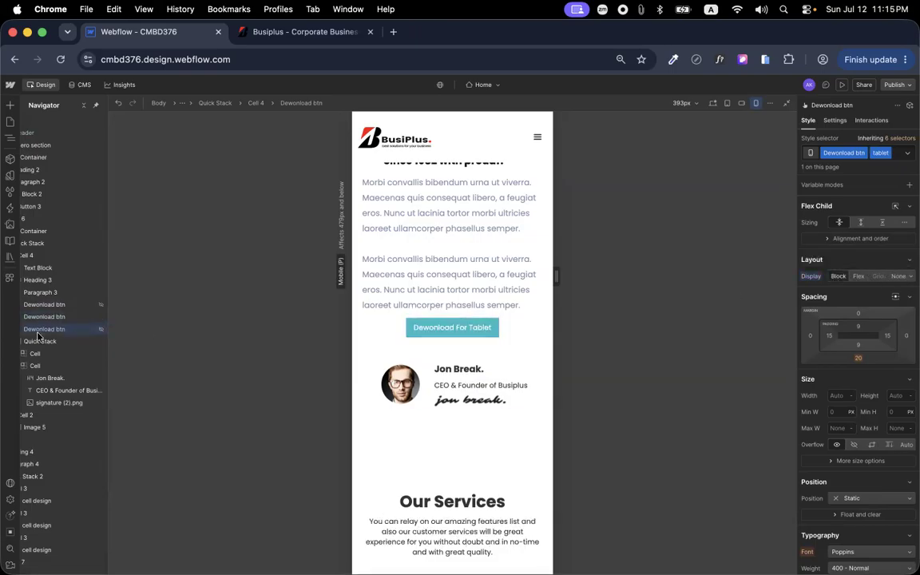
{"action": "left_click", "coordinate": [838, 277]}
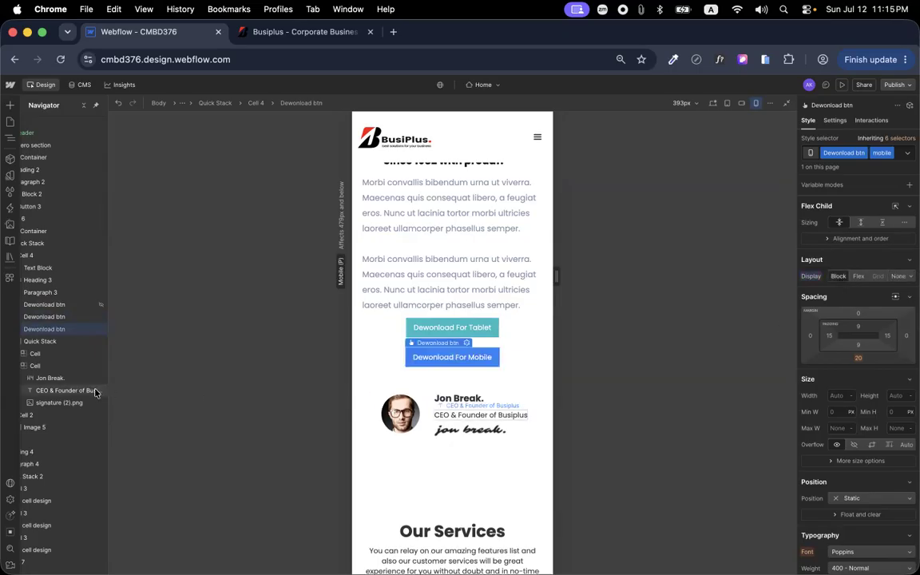
Hide the "Dewonload For Tablet" button at the mobile portrait breakpoint with display None
{"action": "scroll", "coordinate": [95, 391], "scroll_direction": "left", "scroll_amount": 3}
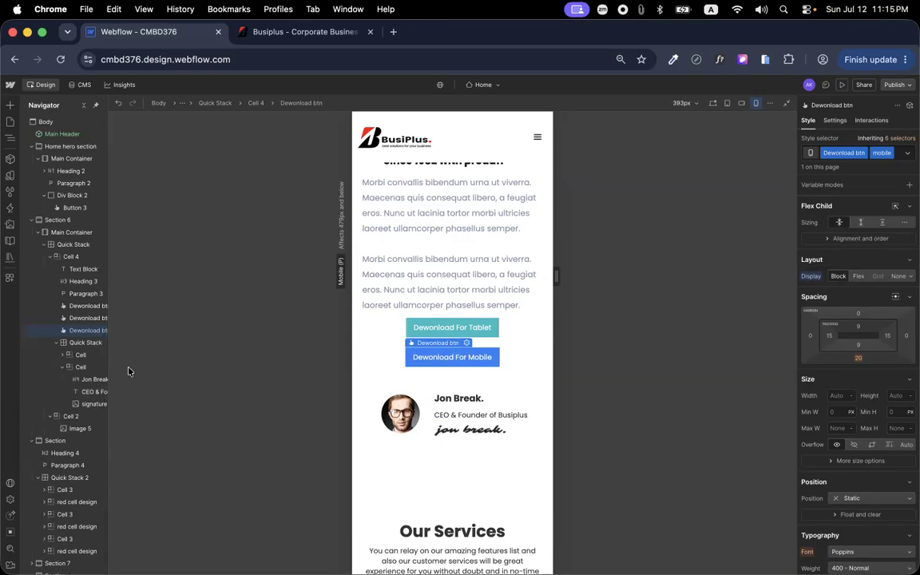
{"action": "left_click", "coordinate": [94, 306]}
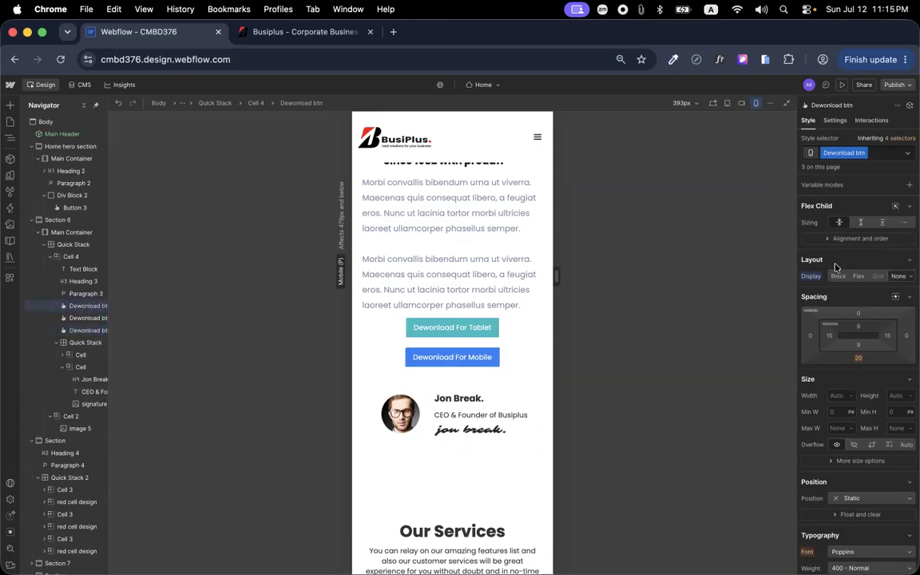
{"action": "left_click", "coordinate": [80, 330]}
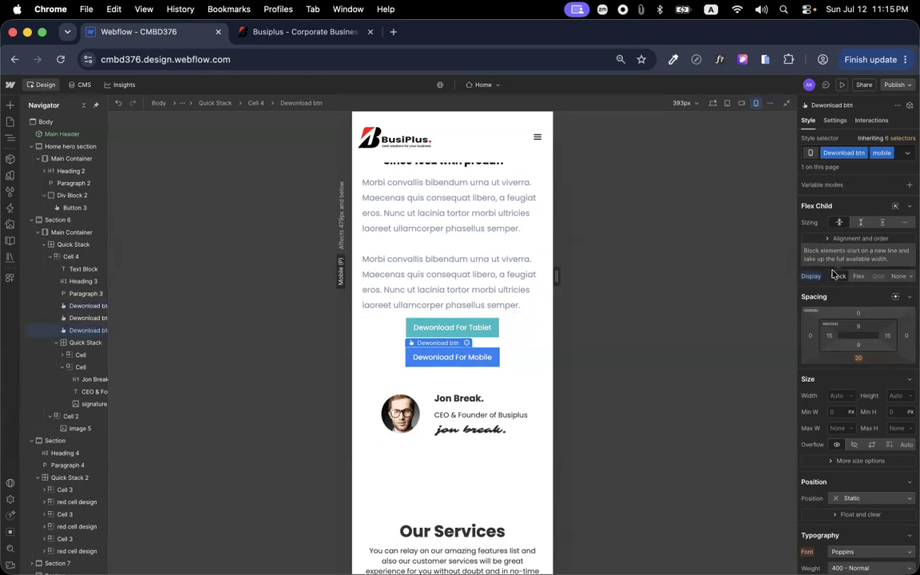
{"action": "left_click", "coordinate": [89, 318]}
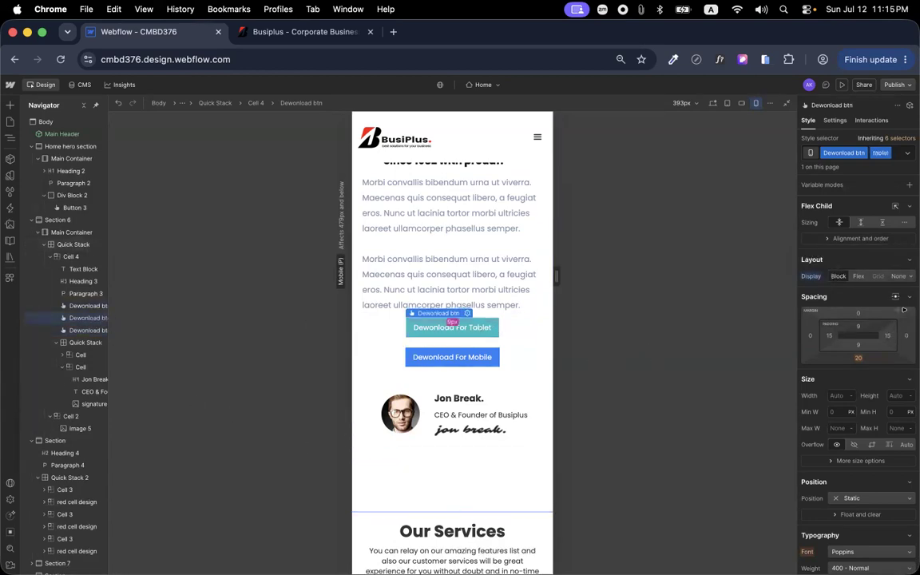
{"action": "left_click", "coordinate": [899, 276]}
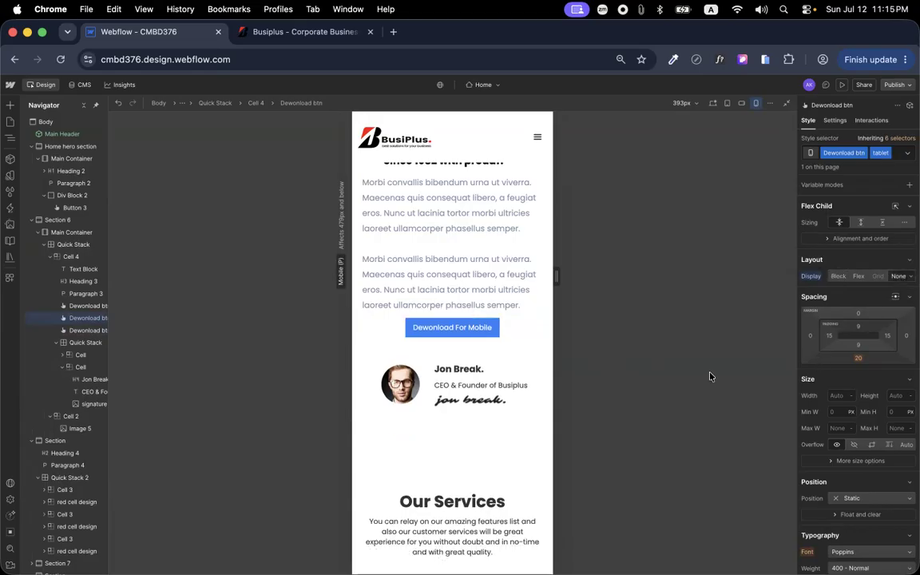
At the mobile landscape breakpoint, set the shared "Dewonload btn" class to display None and the "Dewonload For Mobile" button to Block
{"action": "left_click", "coordinate": [728, 104]}
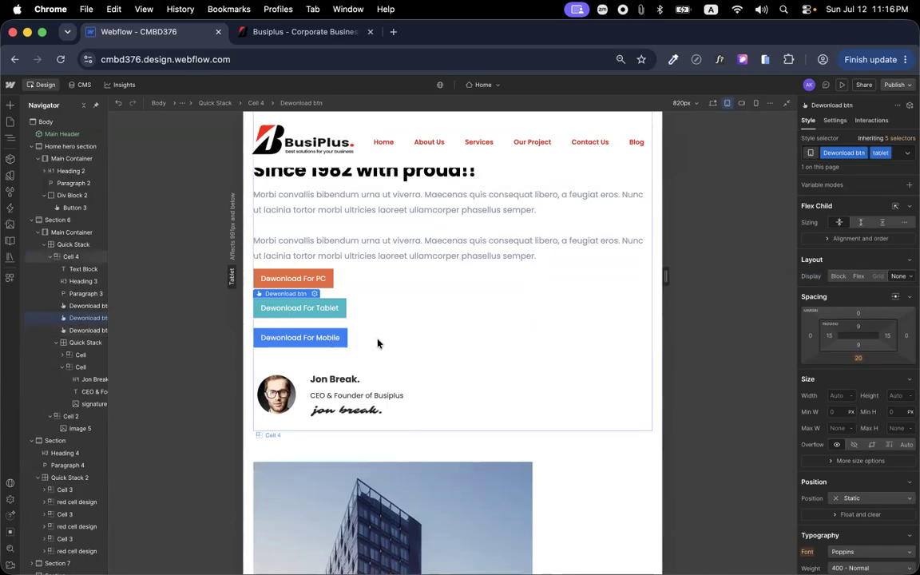
{"action": "left_click", "coordinate": [742, 104]}
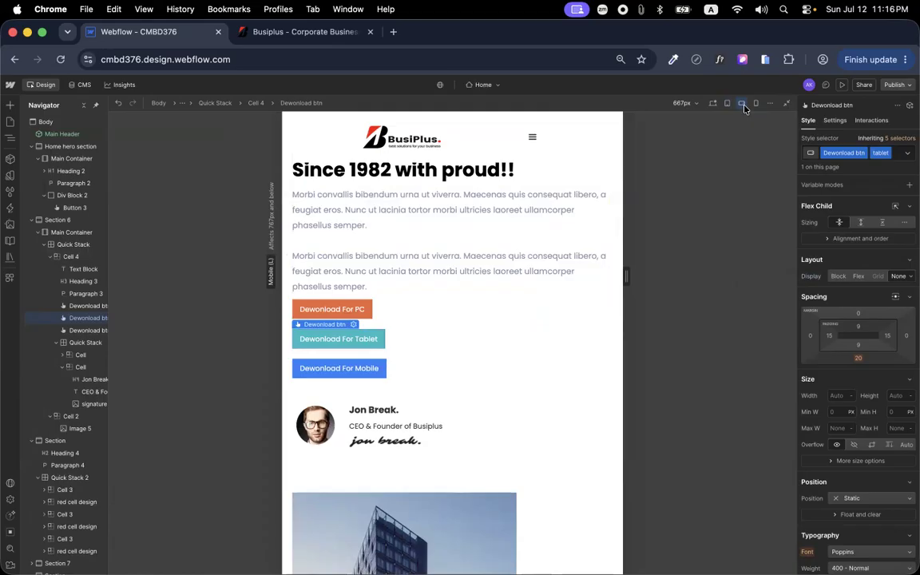
{"action": "left_click", "coordinate": [89, 306]}
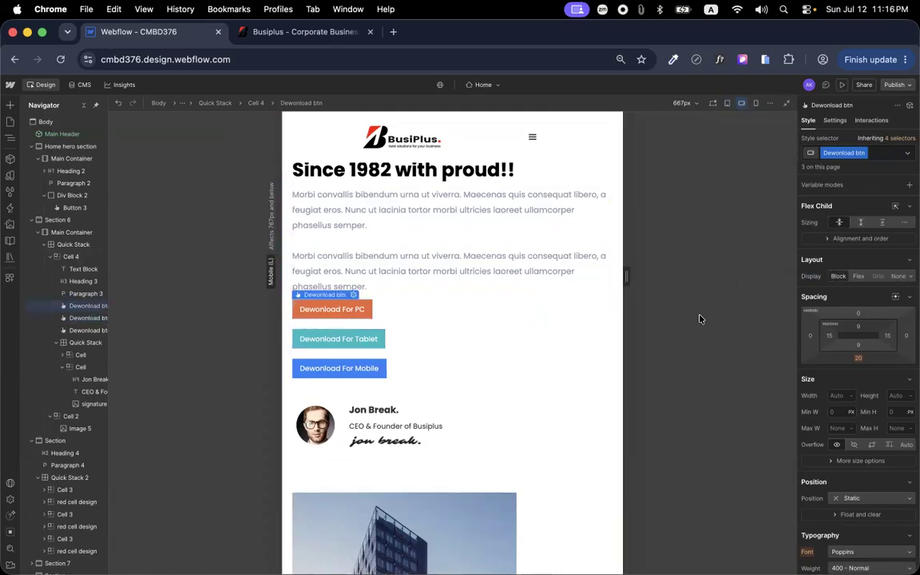
{"action": "left_click", "coordinate": [897, 277]}
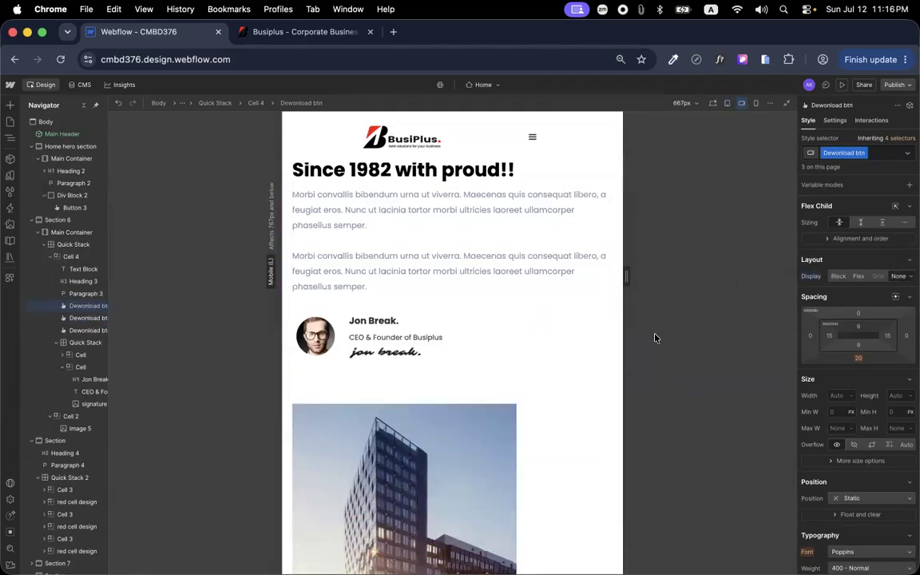
{"action": "left_click", "coordinate": [90, 318]}
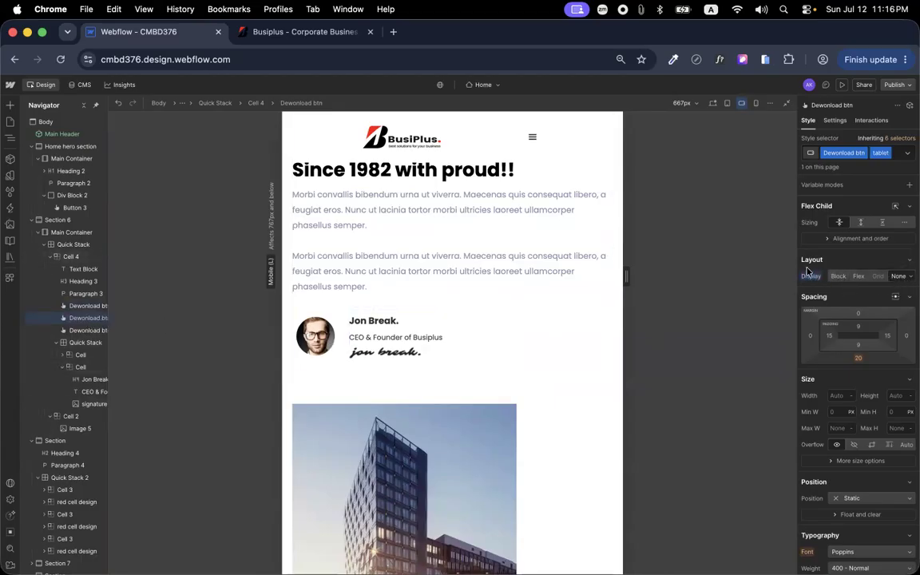
{"action": "left_click", "coordinate": [85, 331]}
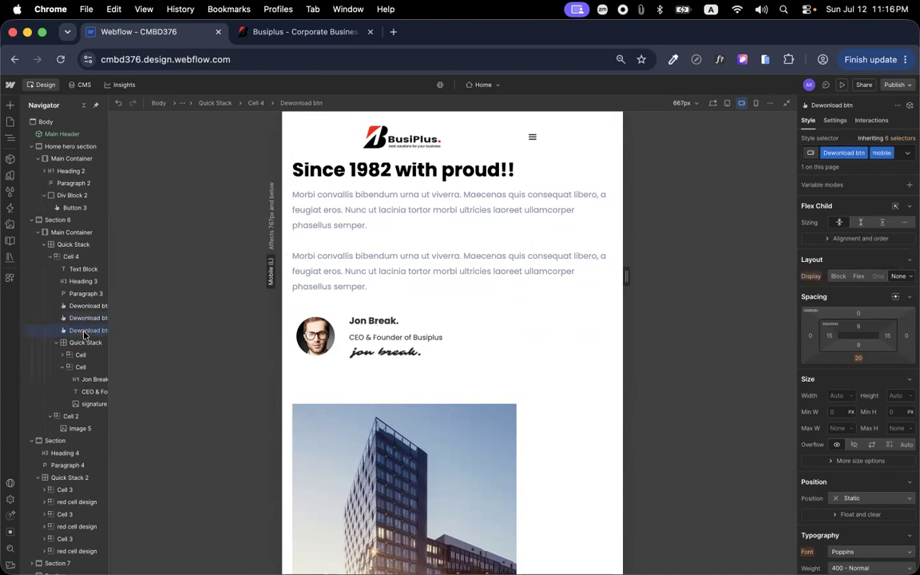
{"action": "left_click", "coordinate": [839, 277]}
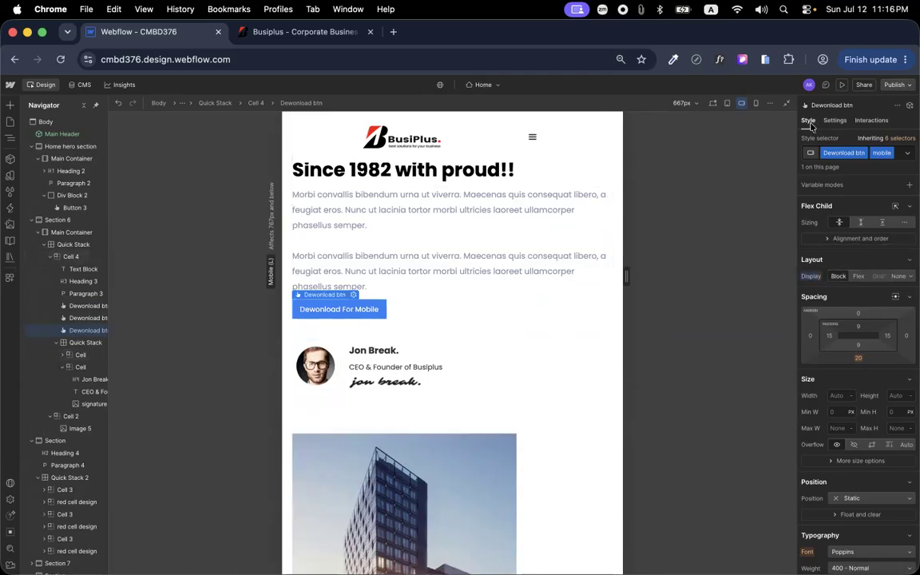
At the tablet breakpoint, set the shared "Dewonload btn" class to display None and the "Dewonload For Tablet" button to Block
{"action": "left_click", "coordinate": [726, 105]}
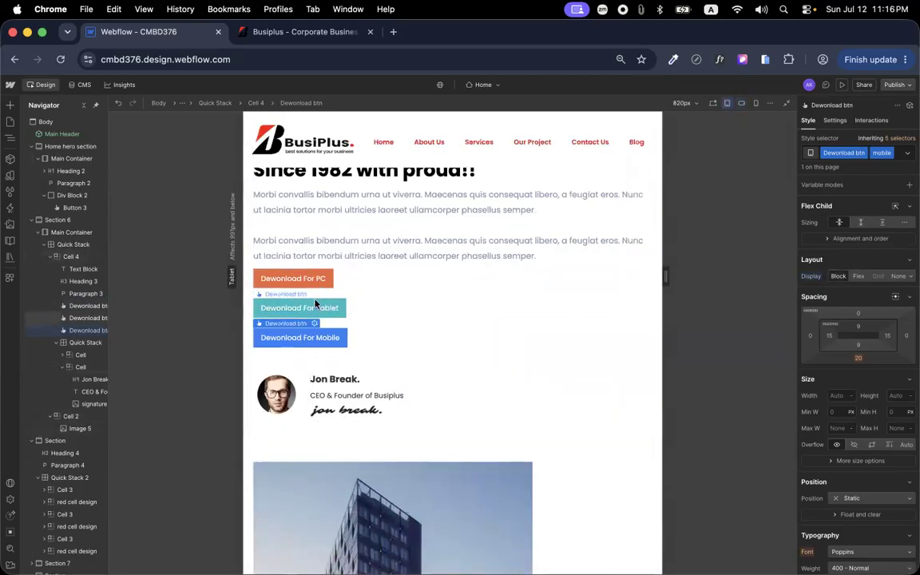
{"action": "left_click", "coordinate": [316, 278]}
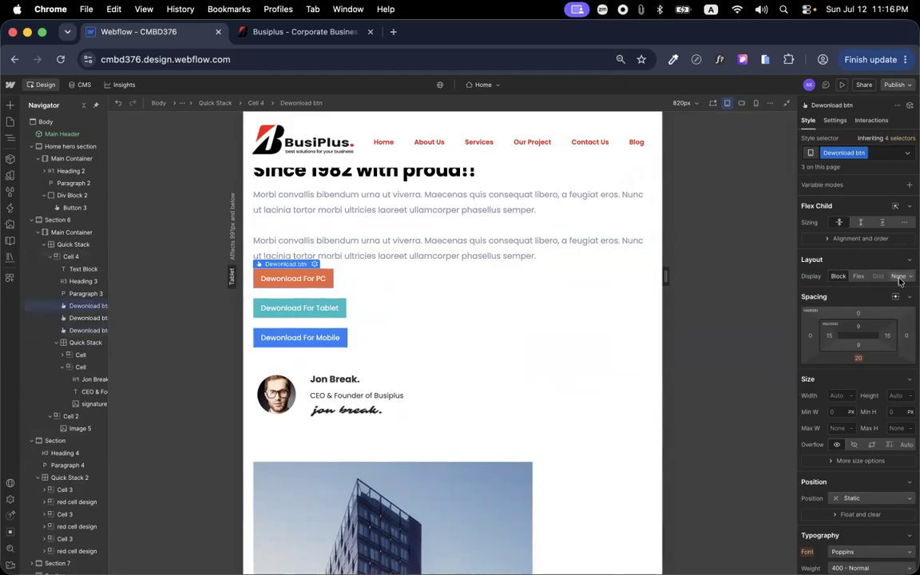
{"action": "left_click", "coordinate": [898, 276]}
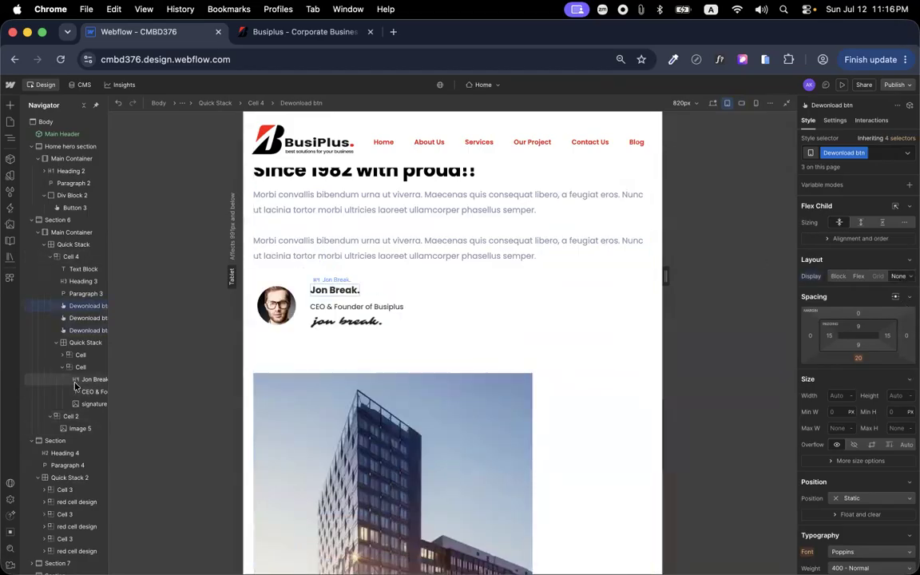
{"action": "left_click", "coordinate": [82, 319]}
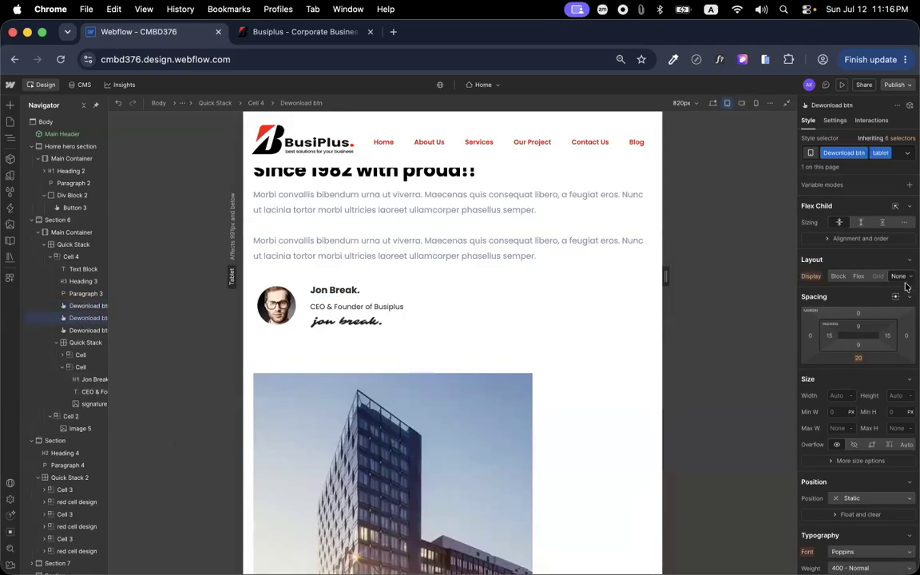
{"action": "left_click", "coordinate": [838, 277]}
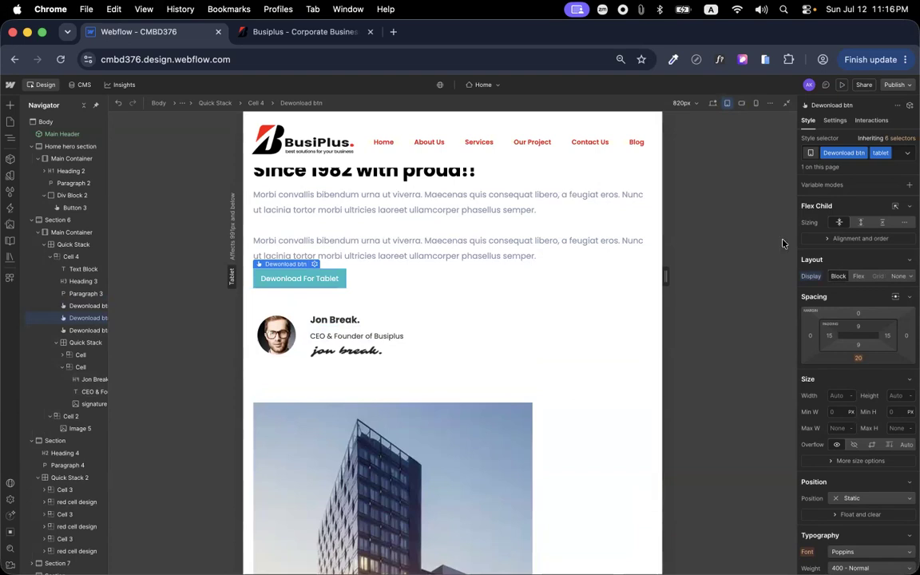
Hide the "Dewonload For Tablet" and "Dewonload For Mobile" buttons at the desktop breakpoint with display None, and check the tablet and mobile landscape breakpoints
{"action": "left_click", "coordinate": [713, 105]}
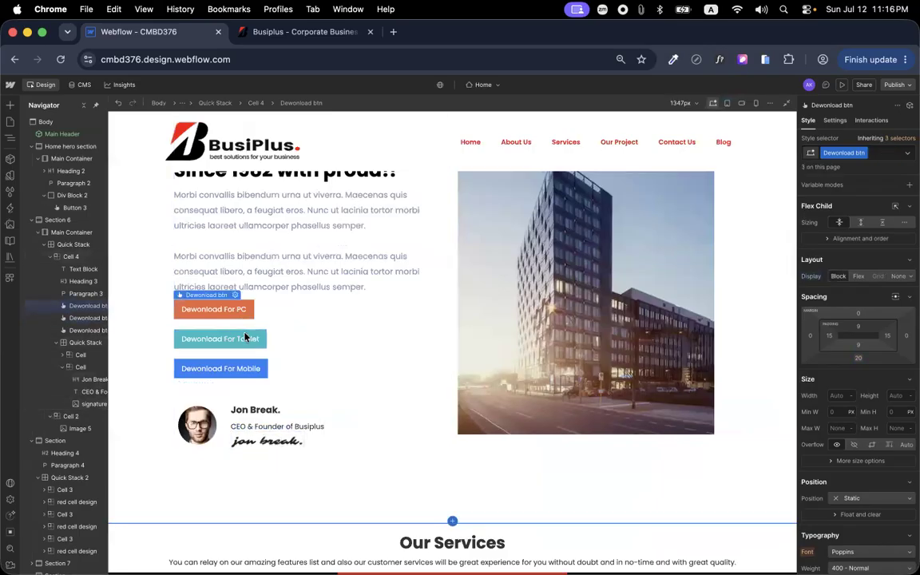
{"action": "left_click", "coordinate": [898, 277]}
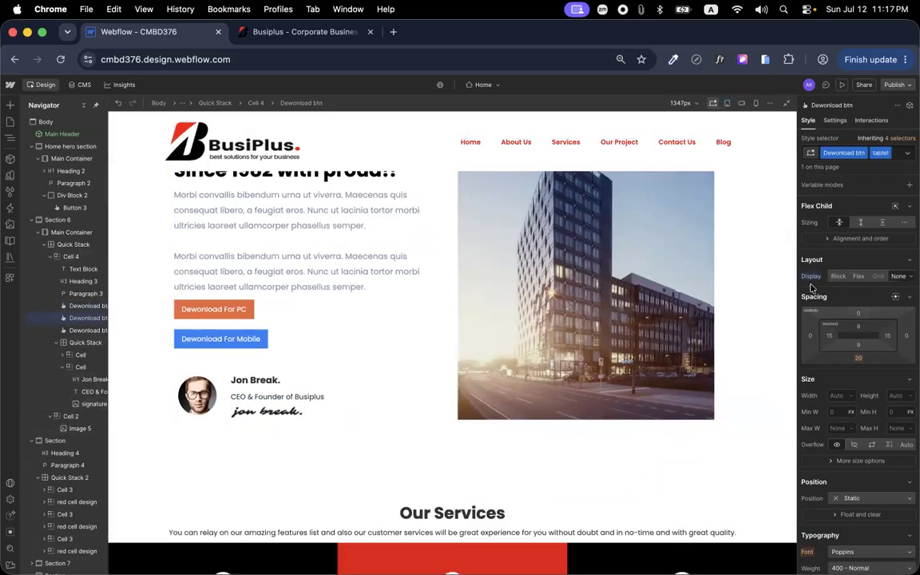
{"action": "left_click", "coordinate": [239, 342]}
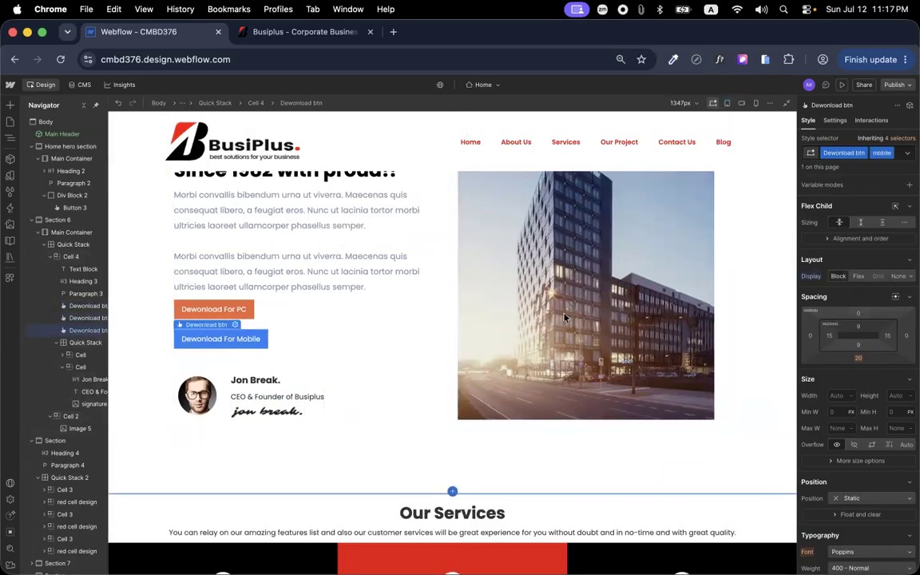
{"action": "left_click", "coordinate": [899, 276]}
{"action": "left_click", "coordinate": [727, 103]}
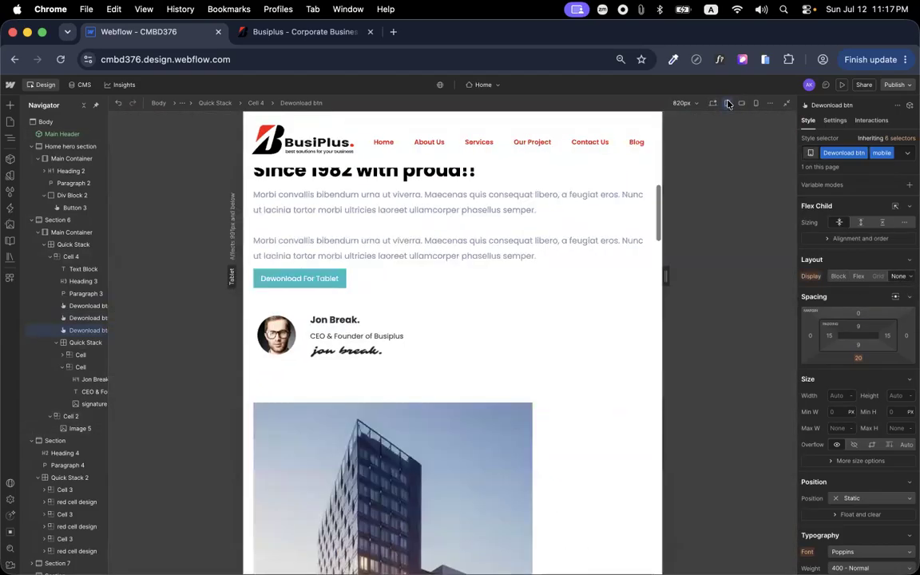
{"action": "left_click", "coordinate": [742, 105]}
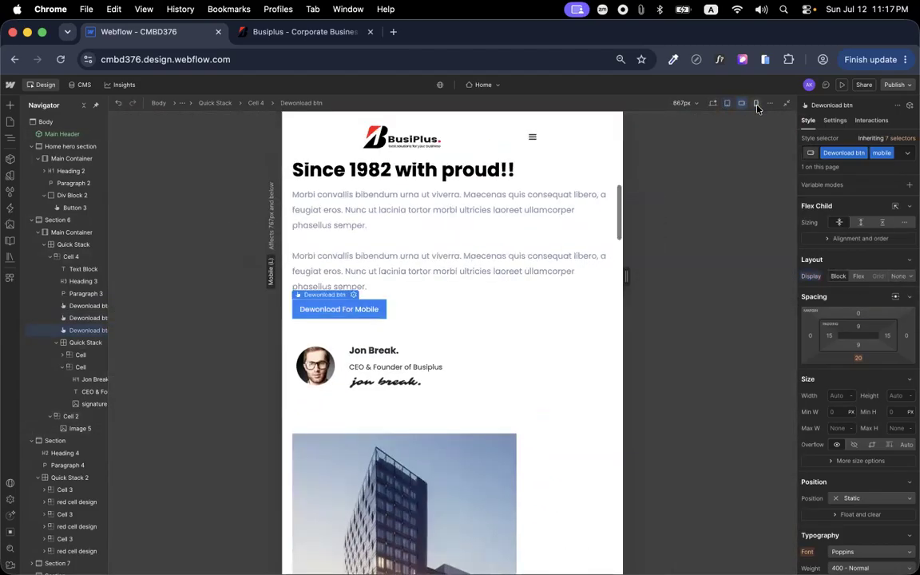
Check the mobile portrait and desktop breakpoints, publish the site to the cmbd376.webflow.io staging domain, and open the published page
{"action": "left_click", "coordinate": [756, 103]}
{"action": "left_click", "coordinate": [713, 103]}
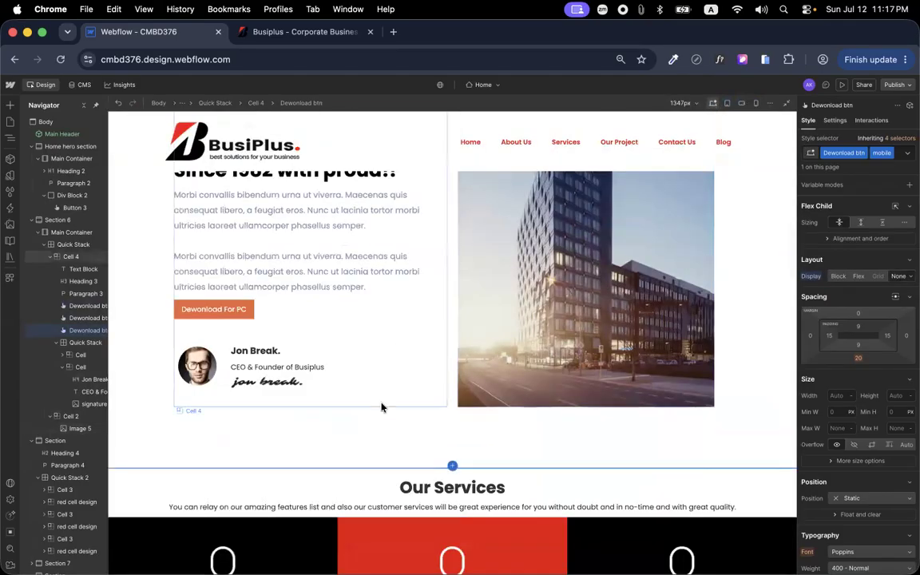
{"action": "left_click", "coordinate": [885, 86]}
{"action": "left_click", "coordinate": [791, 236]}
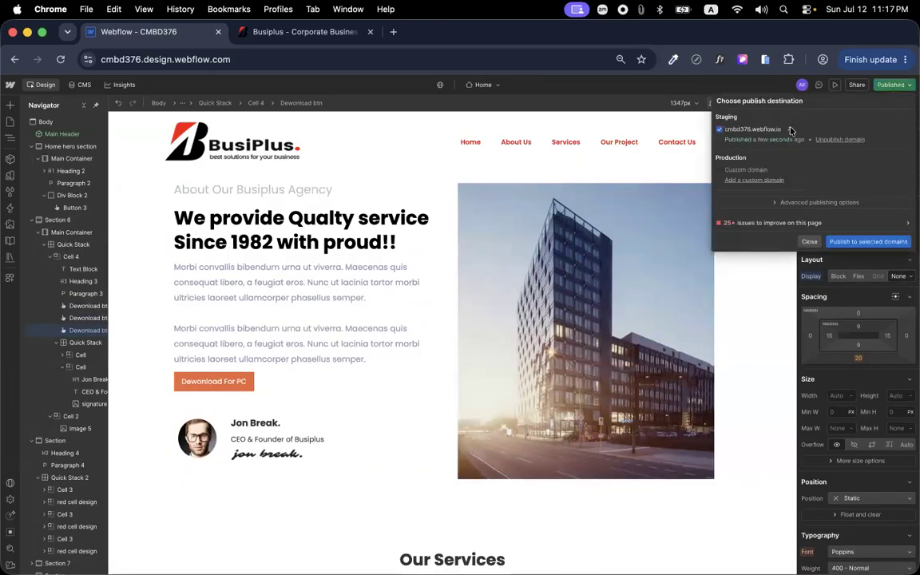
{"action": "left_click", "coordinate": [790, 130]}
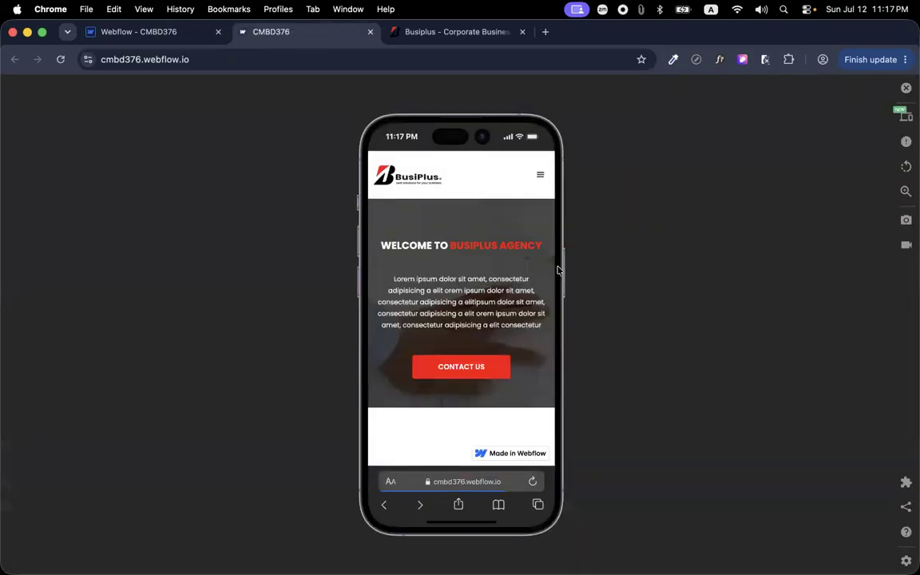
Add the iPad PRO 11 beside the phone in the device simulator and view the download button on both devices
{"action": "left_click", "coordinate": [905, 116]}
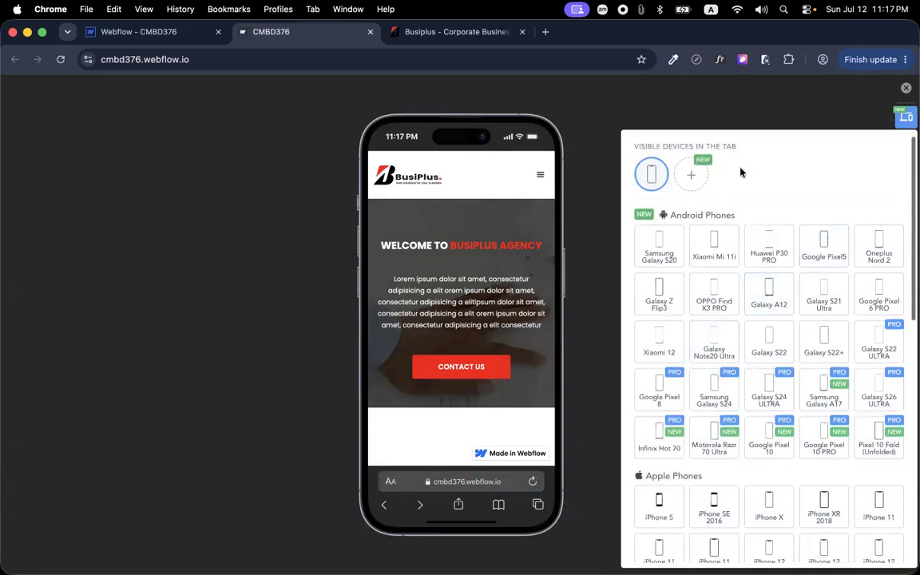
{"action": "left_click", "coordinate": [691, 174]}
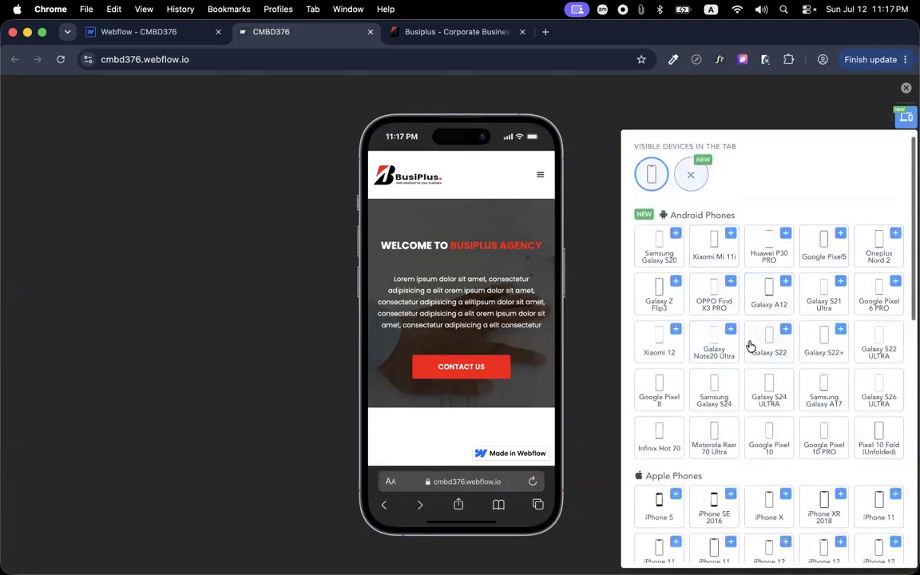
{"action": "scroll", "coordinate": [759, 432], "scroll_direction": "down", "scroll_amount": 3}
{"action": "scroll", "coordinate": [758, 431], "scroll_direction": "down", "scroll_amount": 10}
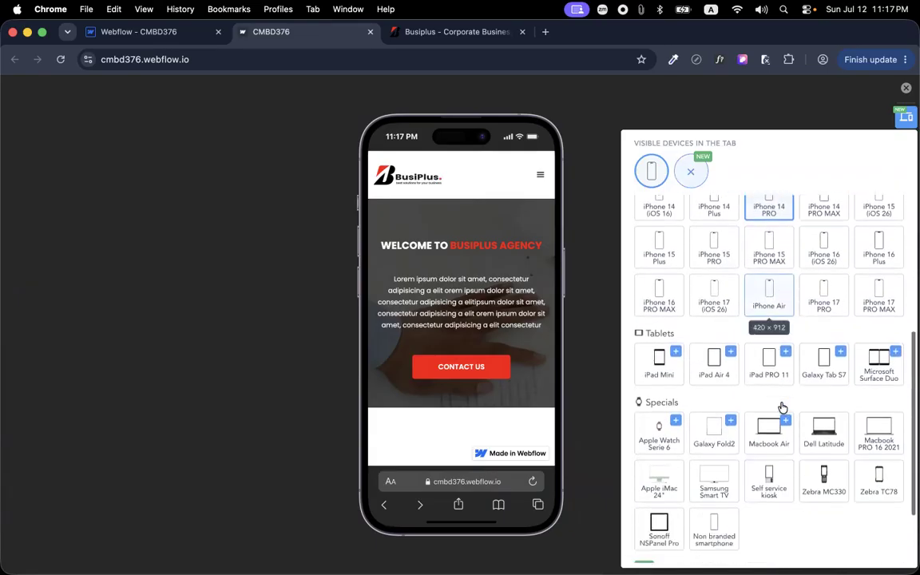
{"action": "left_click", "coordinate": [786, 333]}
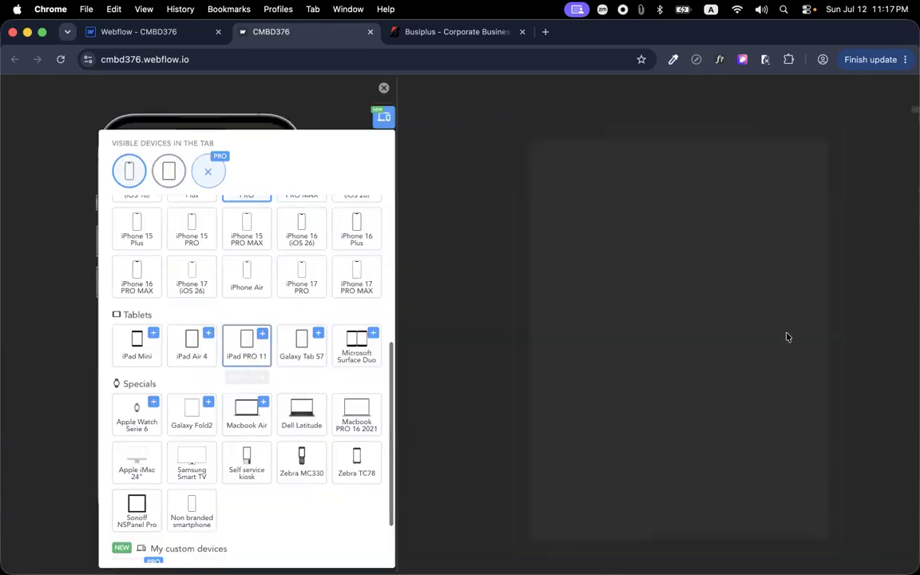
{"action": "scroll", "coordinate": [781, 333], "scroll_direction": "down", "scroll_amount": 5}
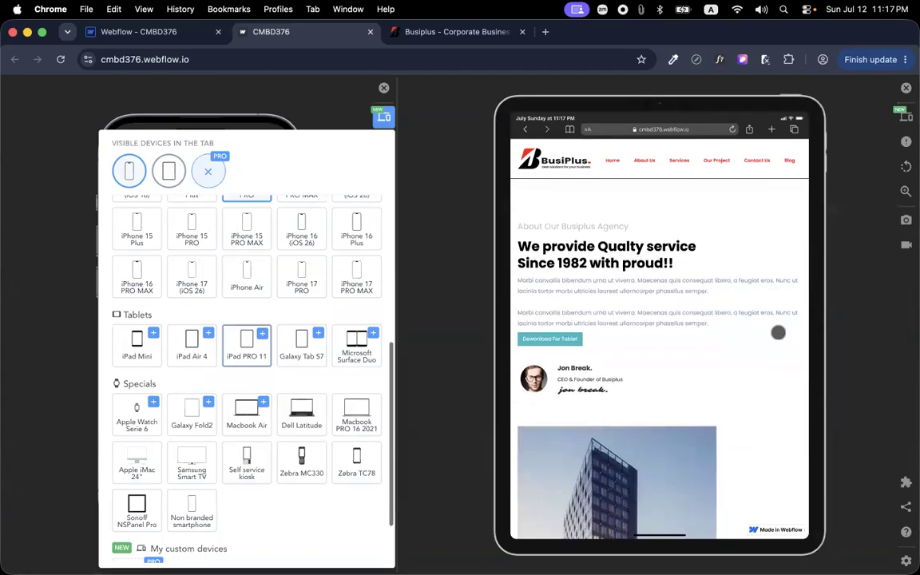
{"action": "left_click", "coordinate": [382, 118]}
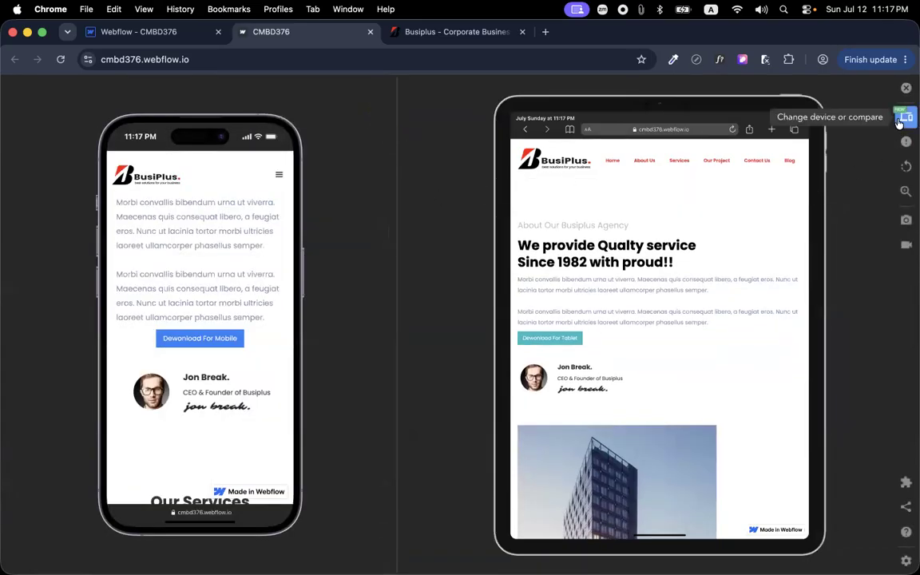
{"action": "left_click", "coordinate": [905, 118]}
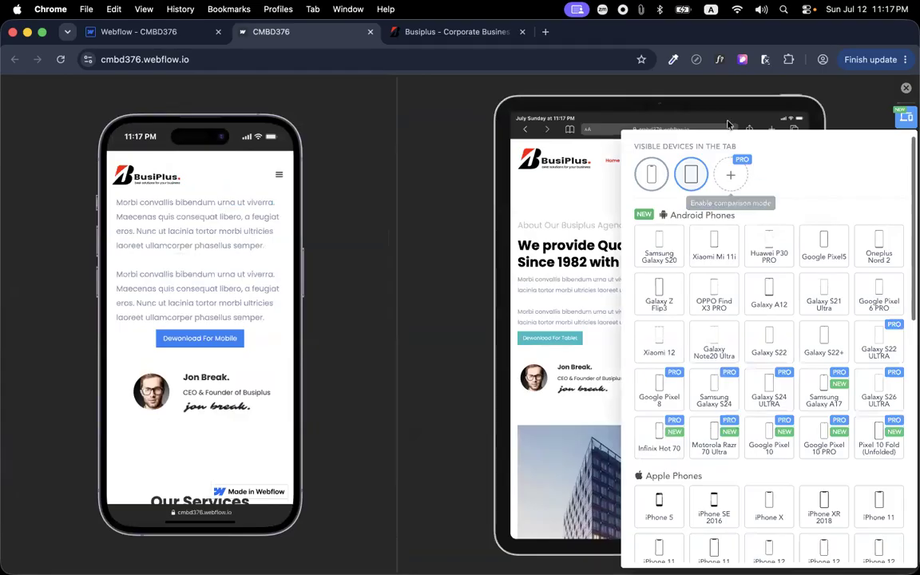
{"action": "left_click", "coordinate": [416, 165]}
{"action": "scroll", "coordinate": [583, 259], "scroll_direction": "down", "scroll_amount": 1}
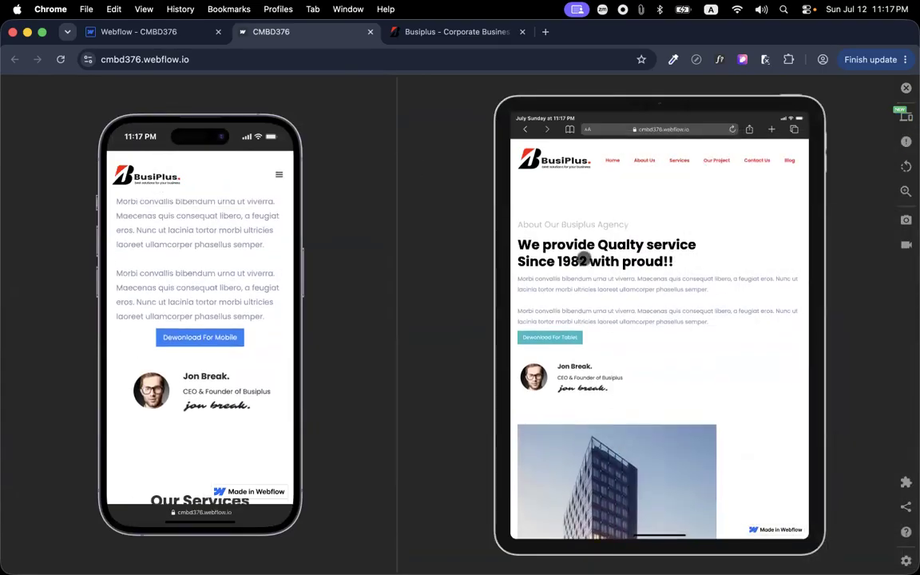
Open the published site in a separate desktop tab and compare its download button with those on the simulated phone and tablet
{"action": "left_click", "coordinate": [186, 62]}
{"action": "left_click_drag", "start_coordinate": [163, 60], "coordinate": [381, 35]}
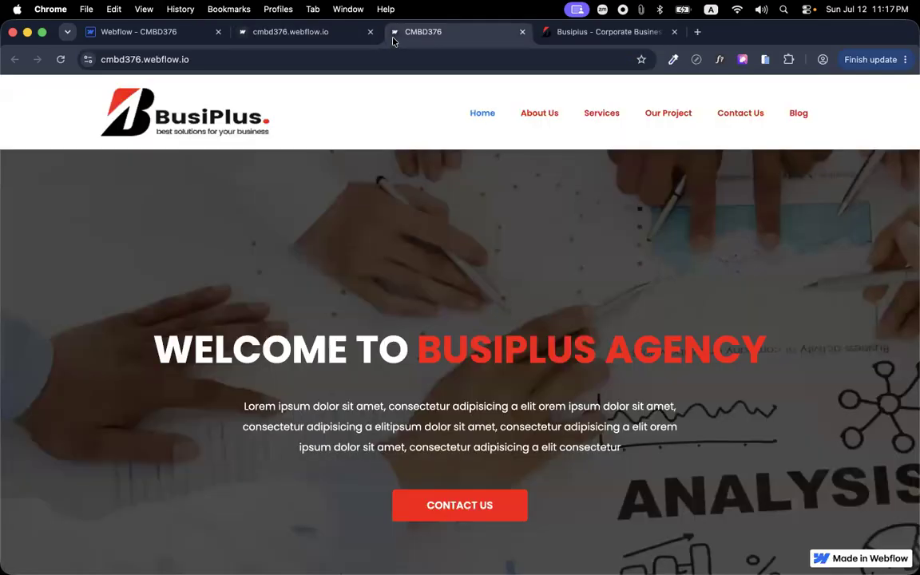
{"action": "left_click", "coordinate": [331, 37]}
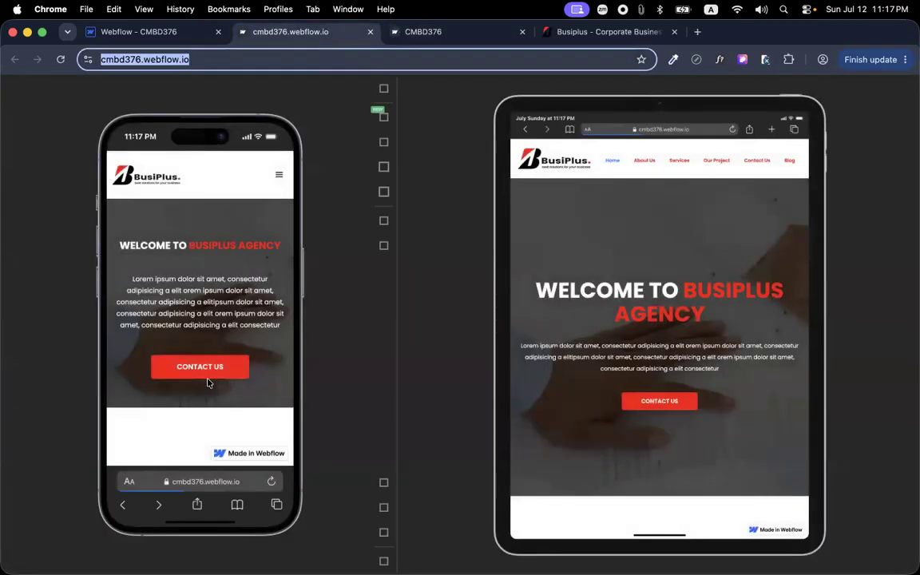
{"action": "scroll", "coordinate": [209, 375], "scroll_direction": "down", "scroll_amount": 10}
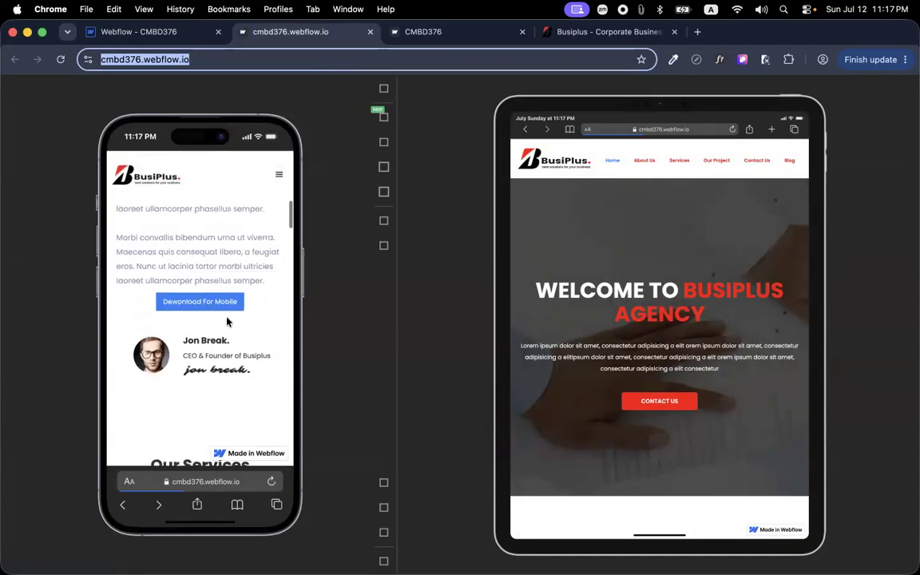
{"action": "scroll", "coordinate": [602, 386], "scroll_direction": "down", "scroll_amount": 5}
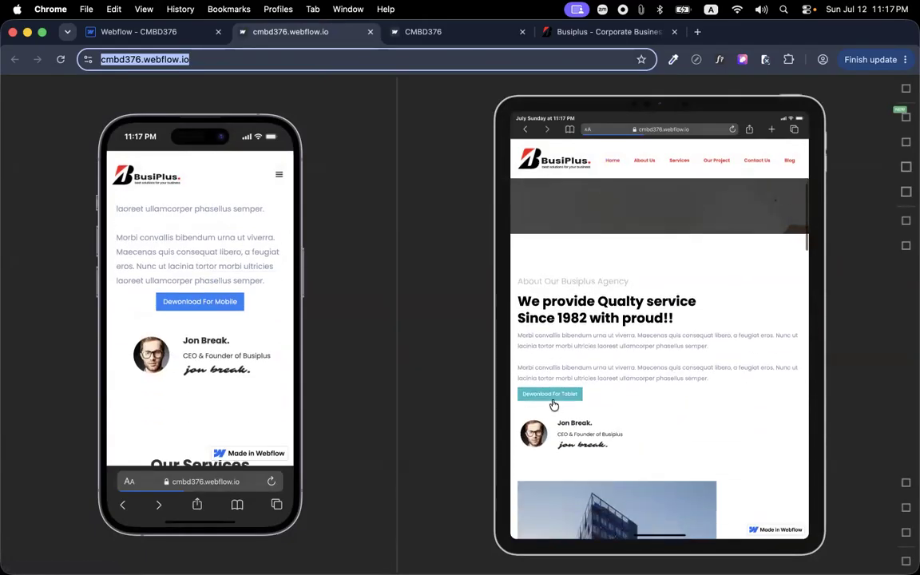
{"action": "left_click", "coordinate": [423, 32]}
{"action": "scroll", "coordinate": [444, 297], "scroll_direction": "down", "scroll_amount": 10}
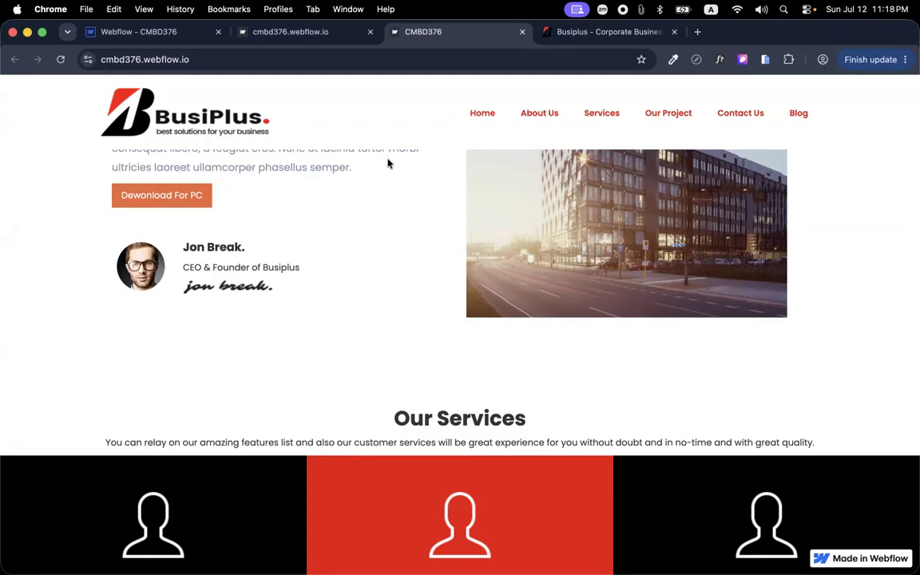
Return to the Webflow designer, close the publish dialog, and go back to the hero section of the home page
{"action": "left_click", "coordinate": [287, 35]}
{"action": "left_click", "coordinate": [139, 35]}
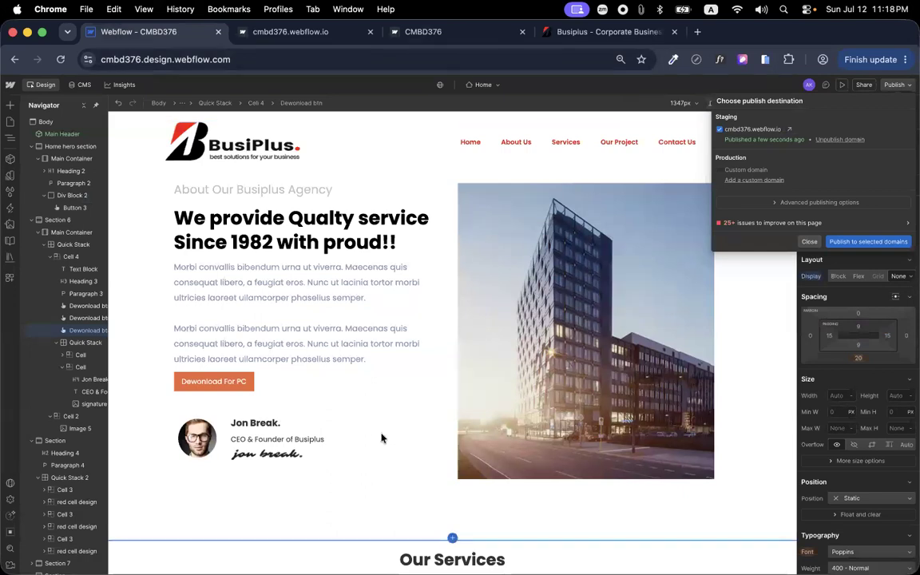
{"action": "key", "text": "Escape"}
{"action": "scroll", "coordinate": [384, 419], "scroll_direction": "up", "scroll_amount": 10}
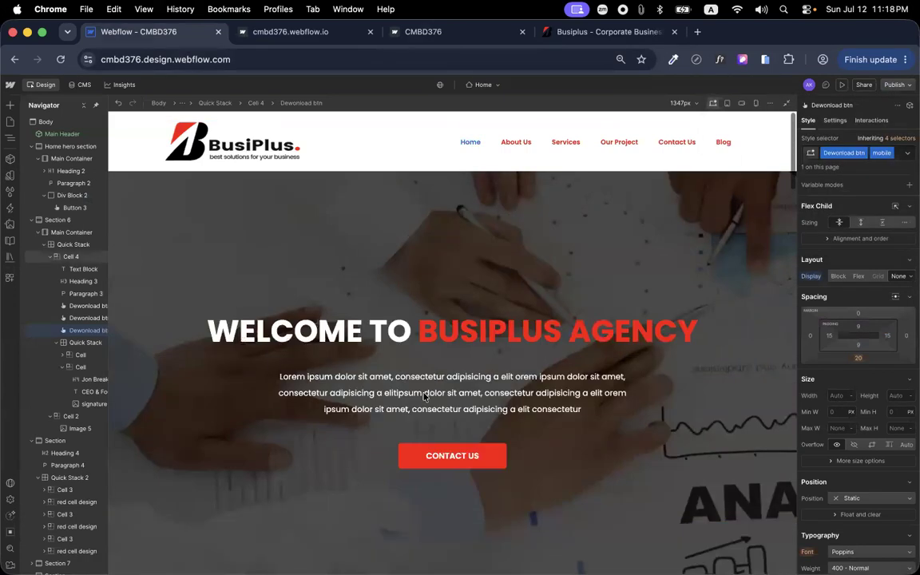
Paste two copies of the Home hero section directly below the original
{"action": "left_click", "coordinate": [353, 251]}
{"action": "scroll", "coordinate": [359, 260], "scroll_direction": "down", "scroll_amount": 4}
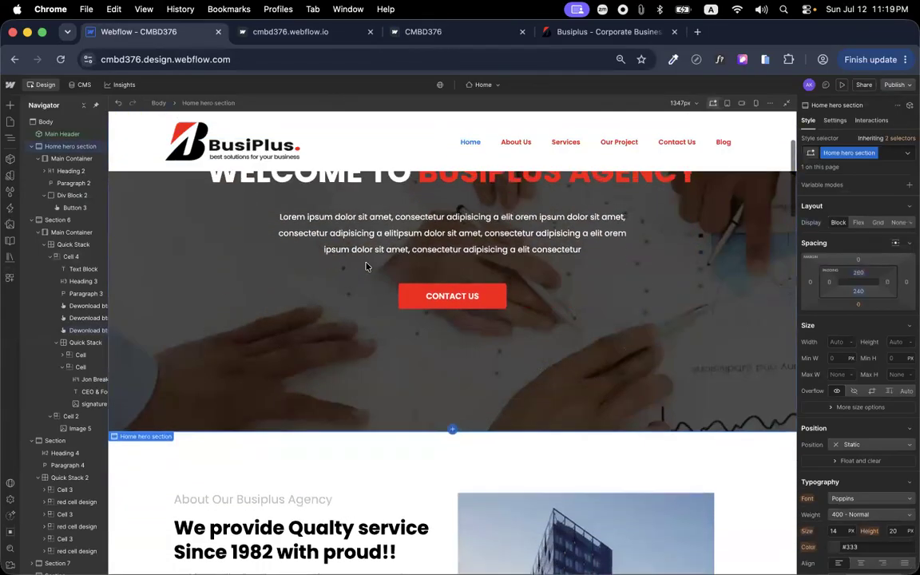
{"action": "scroll", "coordinate": [366, 266], "scroll_direction": "up", "scroll_amount": 1}
{"action": "key", "text": "super+v"}
{"action": "key", "text": "super+v"}
{"action": "scroll", "coordinate": [424, 303], "scroll_direction": "down", "scroll_amount": 1}
{"action": "scroll", "coordinate": [425, 310], "scroll_direction": "down", "scroll_amount": 10}
{"action": "scroll", "coordinate": [391, 277], "scroll_direction": "up", "scroll_amount": 3}
{"action": "scroll", "coordinate": [391, 275], "scroll_direction": "down", "scroll_amount": 3}
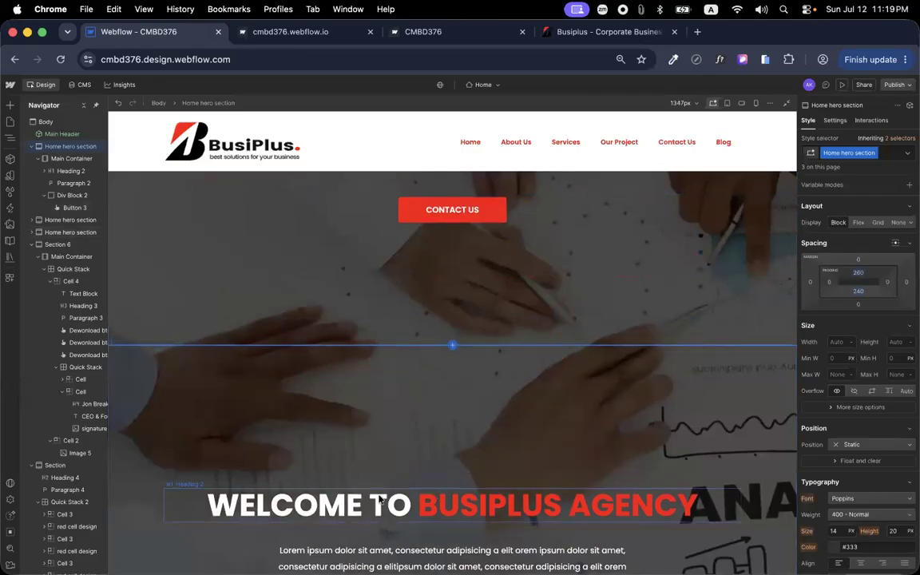
Set the text color of Heading 2 in the last Home hero section copy to blue #72a4f6
{"action": "left_click", "coordinate": [382, 500]}
{"action": "scroll", "coordinate": [382, 479], "scroll_direction": "up", "scroll_amount": 3}
{"action": "scroll", "coordinate": [835, 384], "scroll_direction": "down", "scroll_amount": 3}
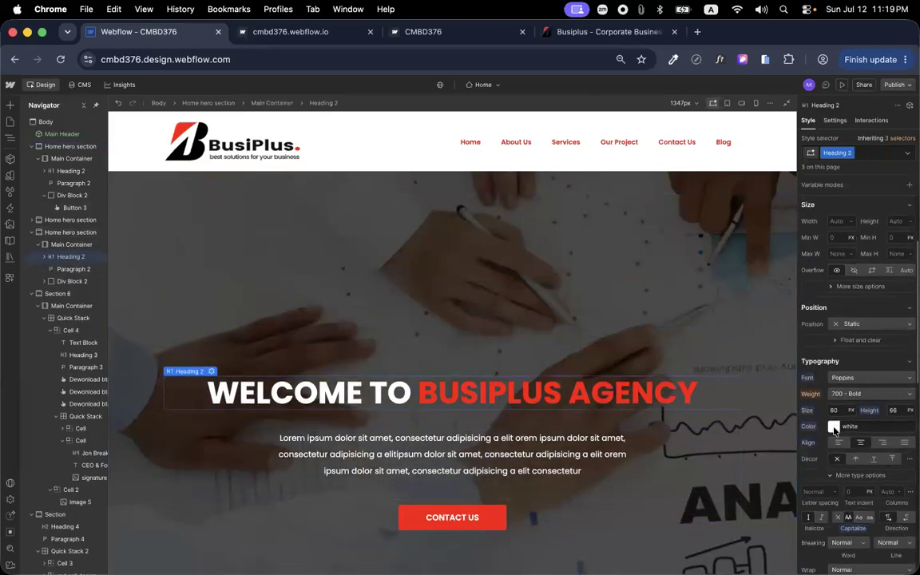
{"action": "left_click", "coordinate": [834, 427]}
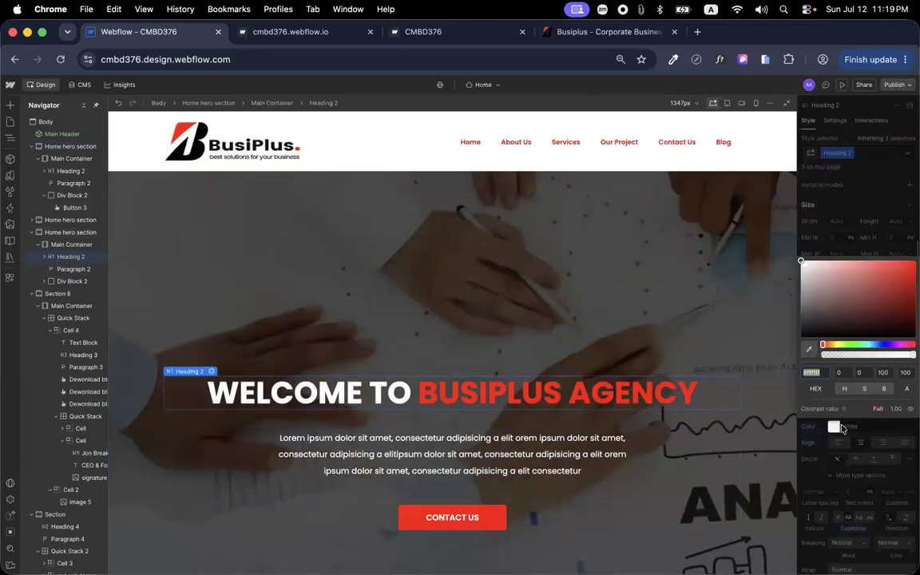
{"action": "left_click", "coordinate": [877, 344]}
{"action": "left_click_drag", "start_coordinate": [878, 299], "coordinate": [863, 263]}
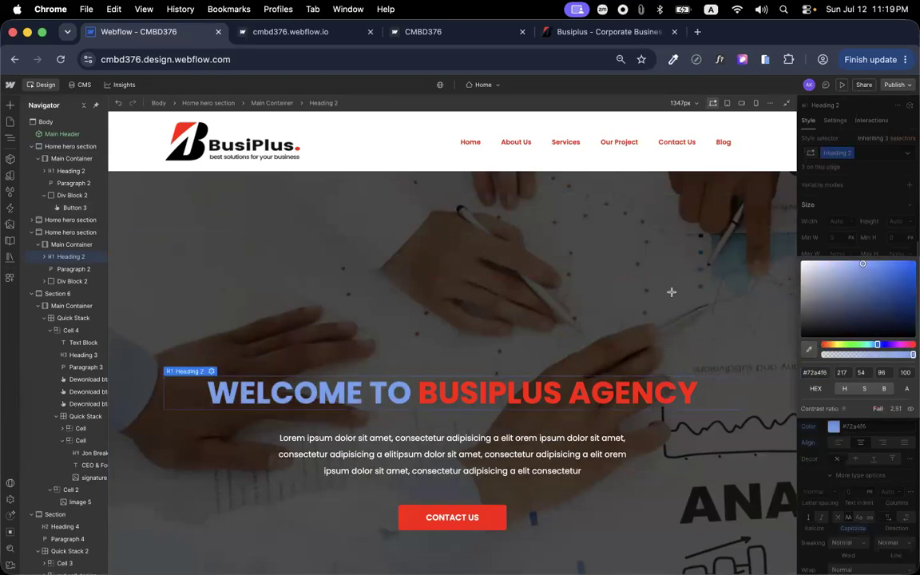
Set the text color of Heading 2 in the second Home hero section to pinkish red #ef5b6d
{"action": "scroll", "coordinate": [426, 310], "scroll_direction": "up", "scroll_amount": 1}
{"action": "scroll", "coordinate": [426, 307], "scroll_direction": "up", "scroll_amount": 4}
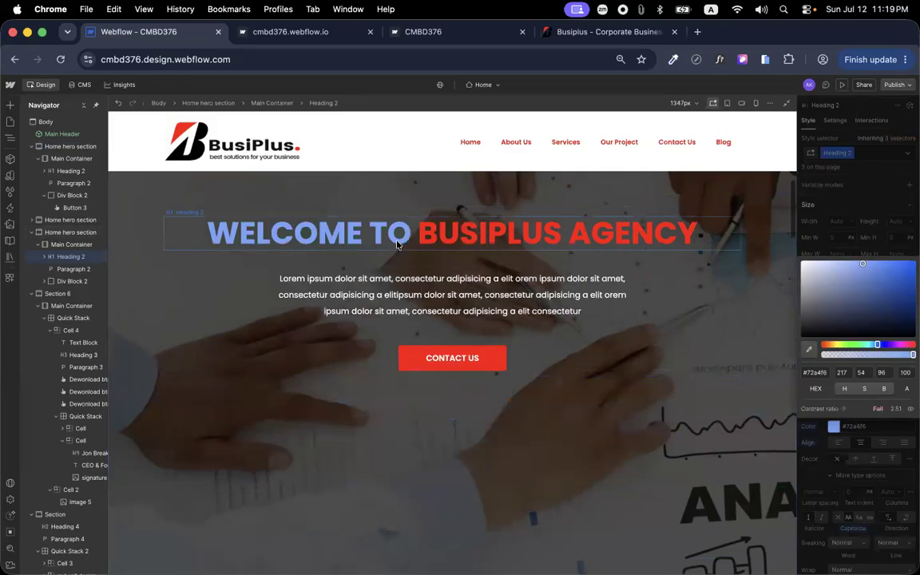
{"action": "left_click", "coordinate": [397, 242]}
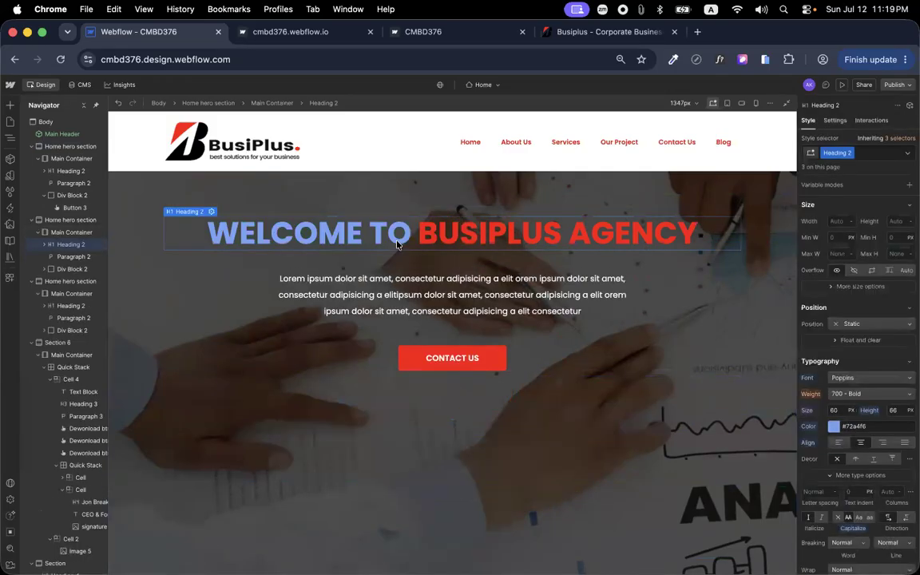
{"action": "left_click", "coordinate": [852, 426]}
{"action": "left_click", "coordinate": [910, 343]}
{"action": "left_click_drag", "start_coordinate": [899, 286], "coordinate": [885, 286]}
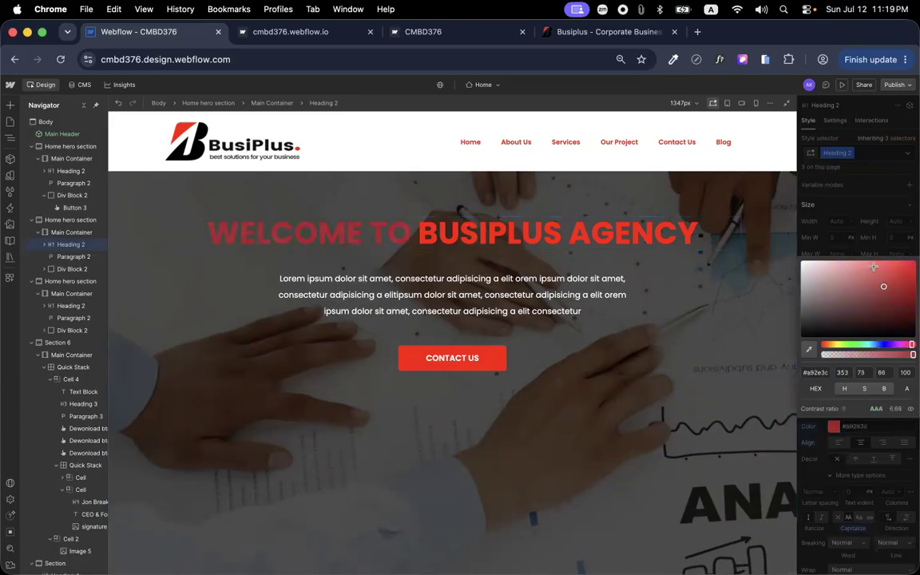
{"action": "left_click", "coordinate": [873, 266]}
{"action": "left_click", "coordinate": [850, 237]}
Compare the hero headings and add a combo class named "mobile text" to Heading 2 in the third Home hero section
{"action": "scroll", "coordinate": [620, 316], "scroll_direction": "up", "scroll_amount": 2}
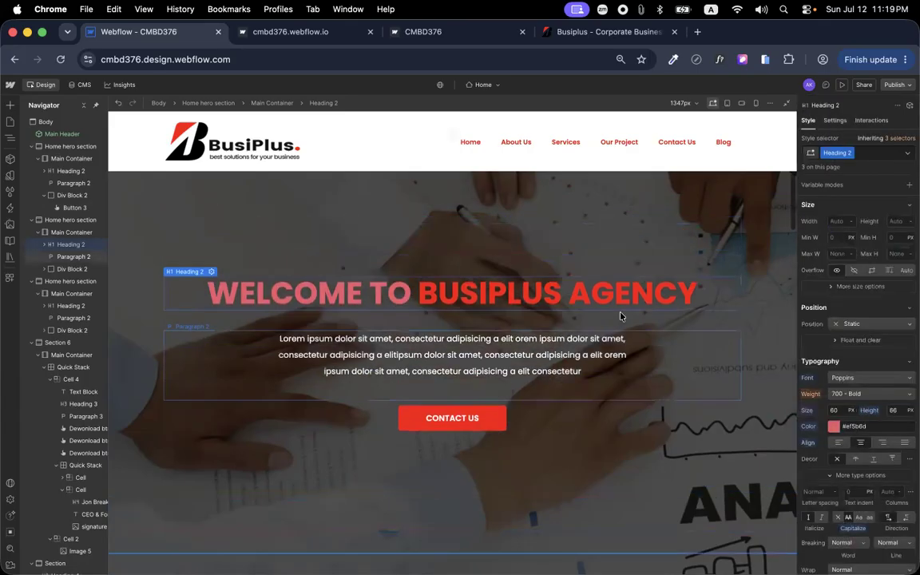
{"action": "scroll", "coordinate": [621, 316], "scroll_direction": "down", "scroll_amount": 1}
{"action": "scroll", "coordinate": [621, 316], "scroll_direction": "up", "scroll_amount": 1}
{"action": "scroll", "coordinate": [621, 317], "scroll_direction": "down", "scroll_amount": 8}
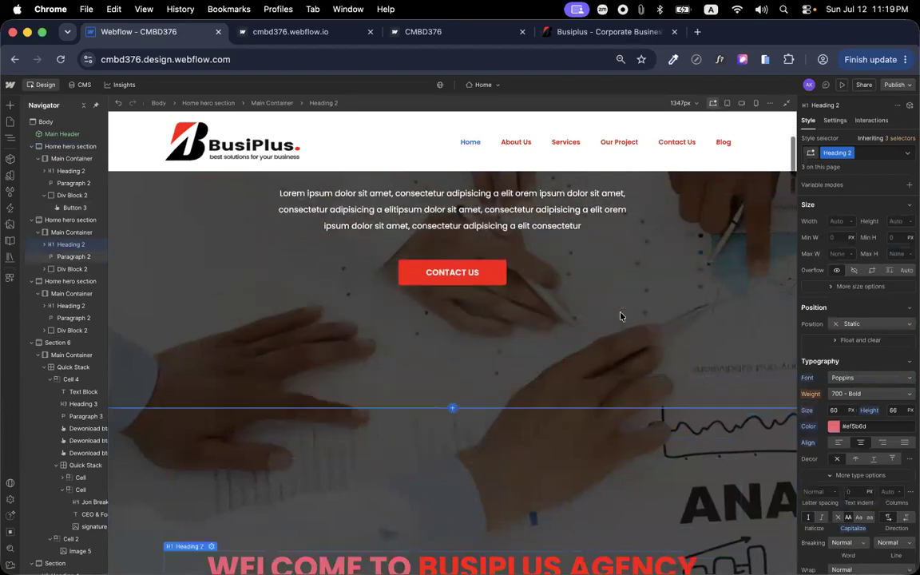
{"action": "scroll", "coordinate": [621, 316], "scroll_direction": "down", "scroll_amount": 1}
{"action": "left_click", "coordinate": [334, 451]}
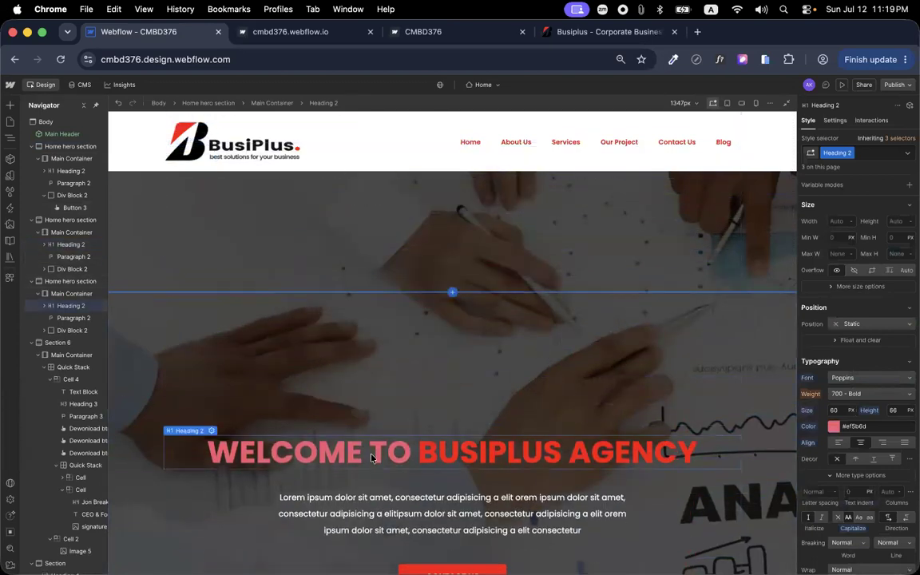
{"action": "left_click", "coordinate": [863, 151]}
{"action": "type", "text": "mobile"}
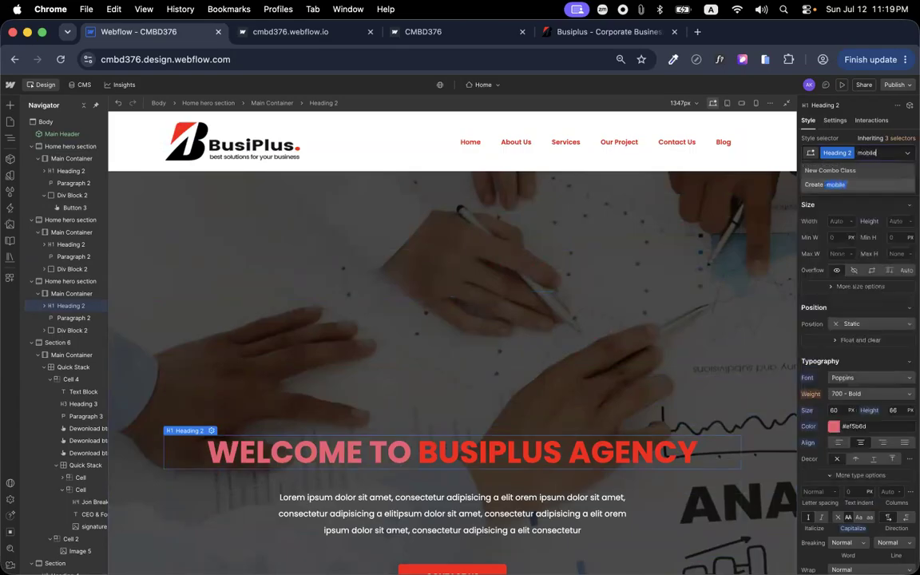
{"action": "key", "text": "Return"}
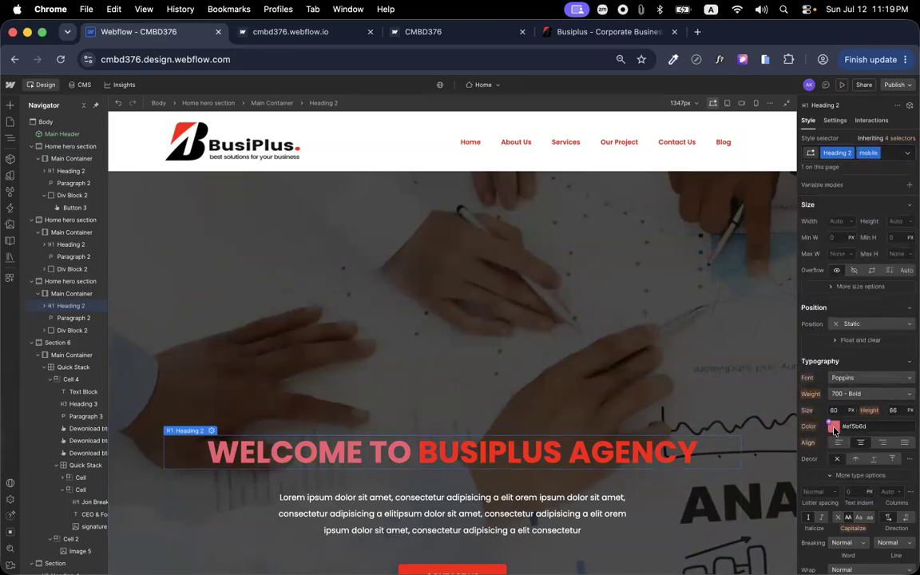
{"action": "double_click", "coordinate": [870, 153]}
{"action": "type", "text": "text"}
{"action": "key", "text": "Return"}
Set the text color of the "mobile text" combo class to pinkish red #ed5769
{"action": "left_click", "coordinate": [835, 428]}
{"action": "left_click_drag", "start_coordinate": [873, 265], "coordinate": [872, 266]}
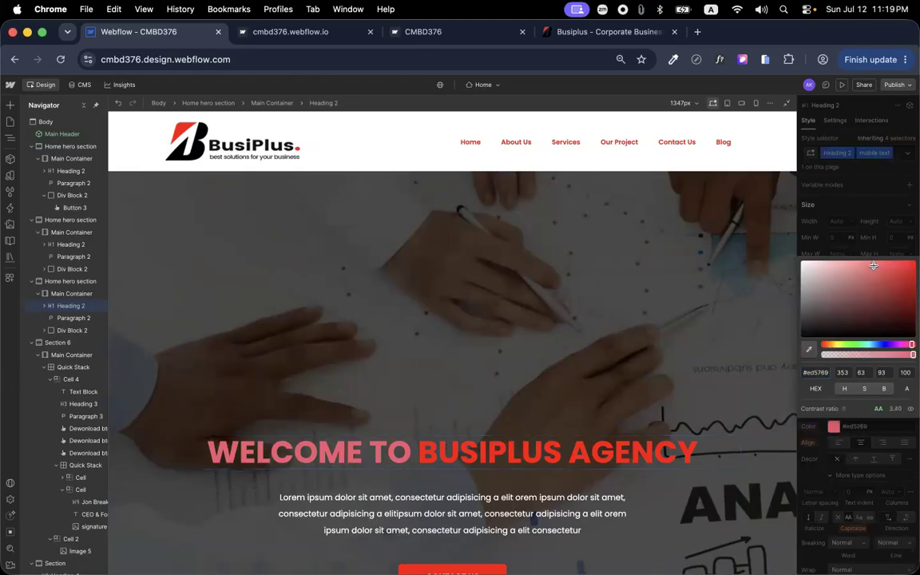
{"action": "left_click", "coordinate": [832, 217]}
Add a combo class named "tablet text" to Heading 2 in the second Home hero section
{"action": "scroll", "coordinate": [651, 284], "scroll_direction": "down", "scroll_amount": 2}
{"action": "left_click", "coordinate": [389, 342]}
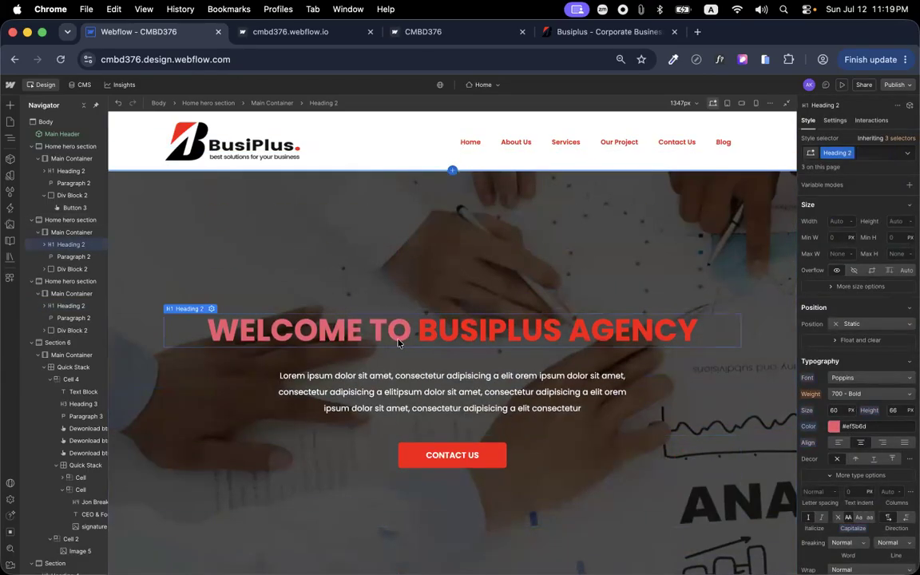
{"action": "left_click", "coordinate": [870, 154]}
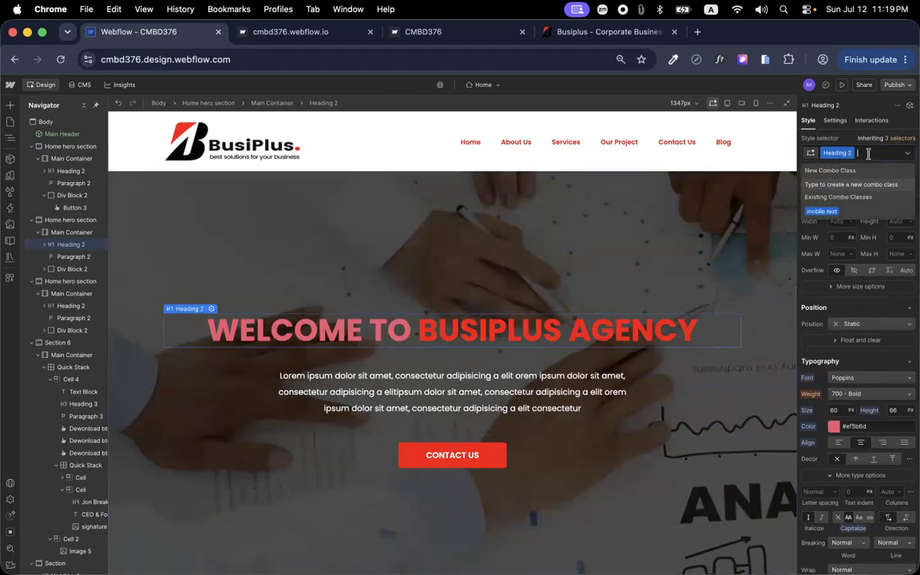
{"action": "type", "text": "tablet text"}
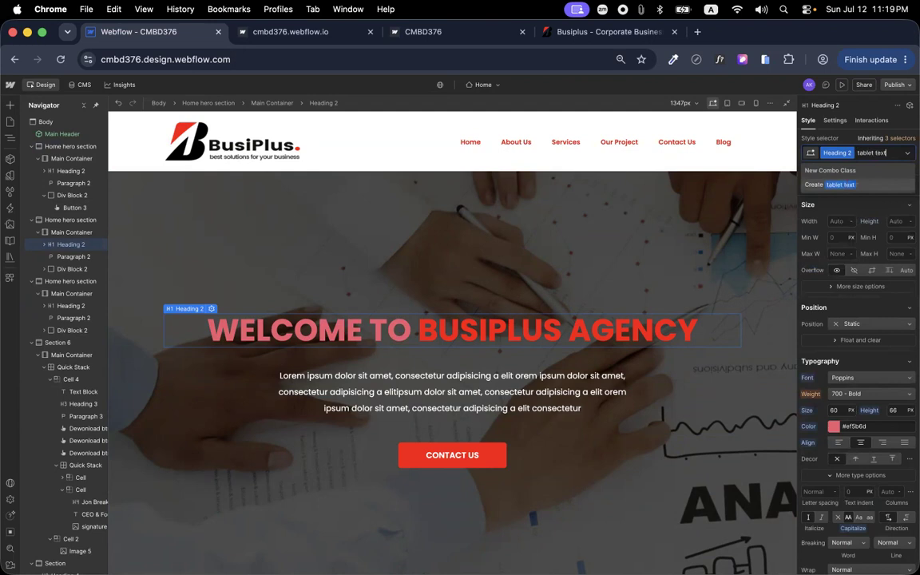
{"action": "key", "text": "Return"}
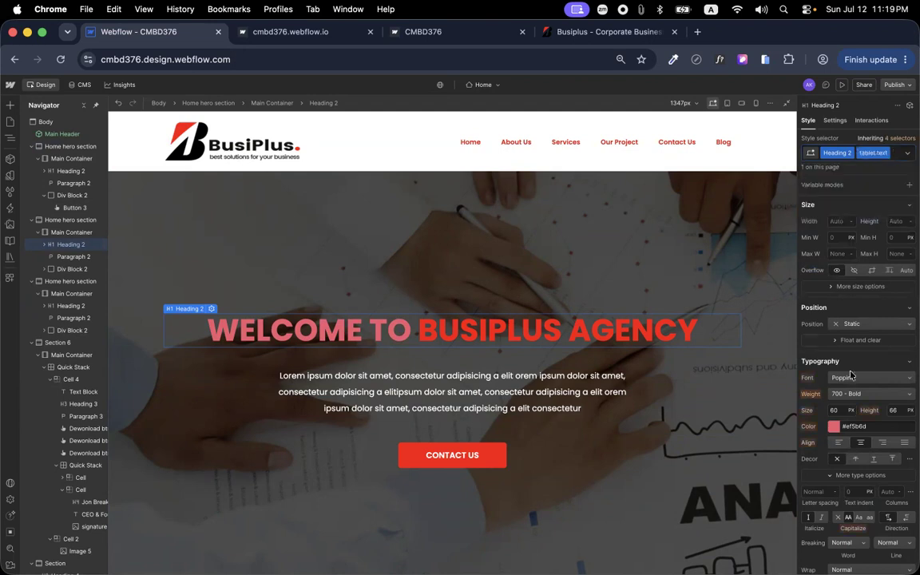
Set the text color of the "tablet text" combo class to purple #685bef
{"action": "left_click", "coordinate": [833, 428]}
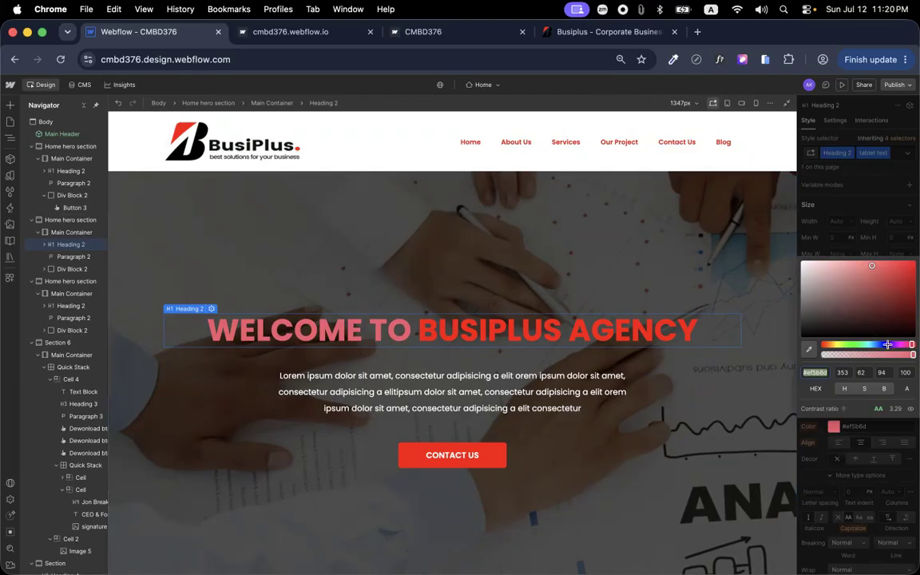
{"action": "left_click", "coordinate": [888, 345]}
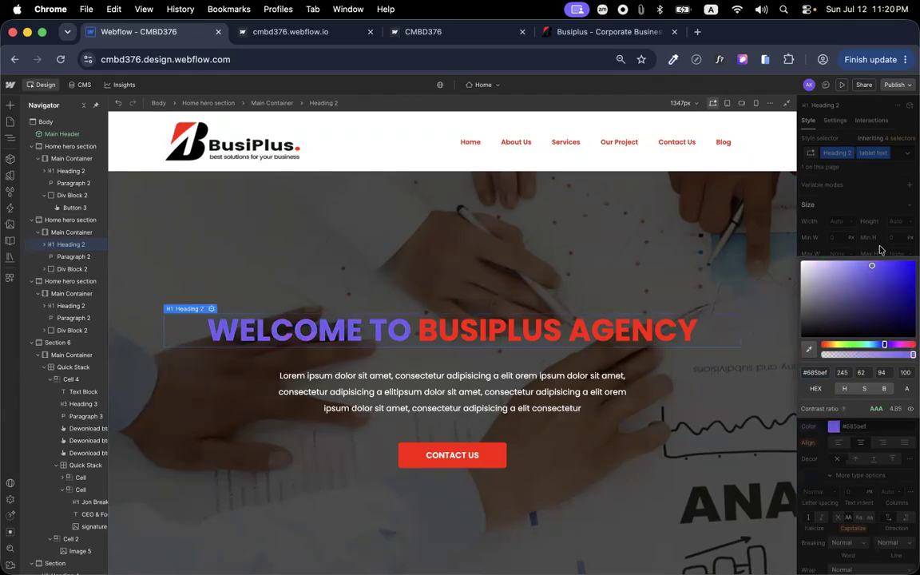
{"action": "left_click", "coordinate": [857, 230]}
Compare the heading colors of the three hero sections at desktop and mobile portrait sizes
{"action": "scroll", "coordinate": [437, 391], "scroll_direction": "up", "scroll_amount": 2}
{"action": "scroll", "coordinate": [436, 391], "scroll_direction": "up", "scroll_amount": 5}
{"action": "scroll", "coordinate": [436, 391], "scroll_direction": "down", "scroll_amount": 2}
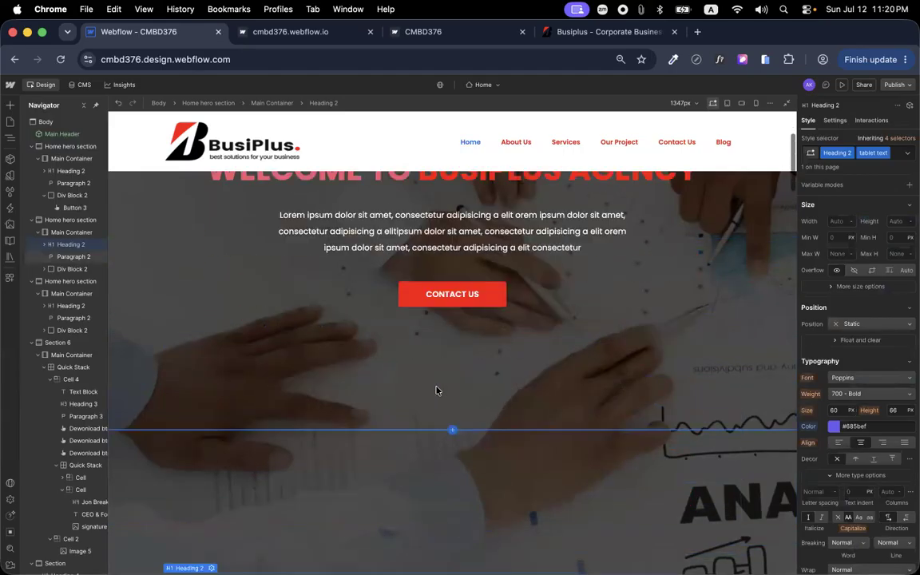
{"action": "scroll", "coordinate": [436, 391], "scroll_direction": "down", "scroll_amount": 5}
{"action": "scroll", "coordinate": [437, 391], "scroll_direction": "up", "scroll_amount": 8}
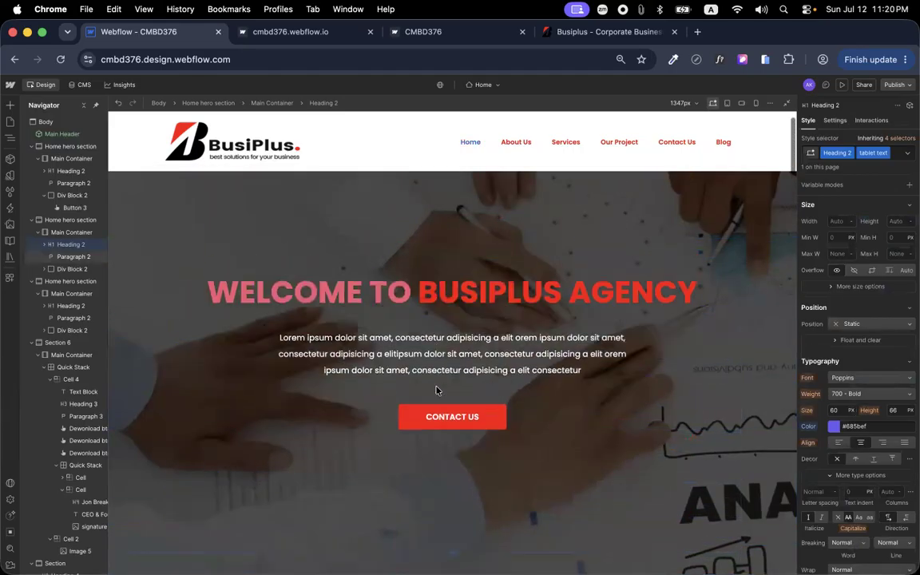
{"action": "scroll", "coordinate": [436, 391], "scroll_direction": "up", "scroll_amount": 1}
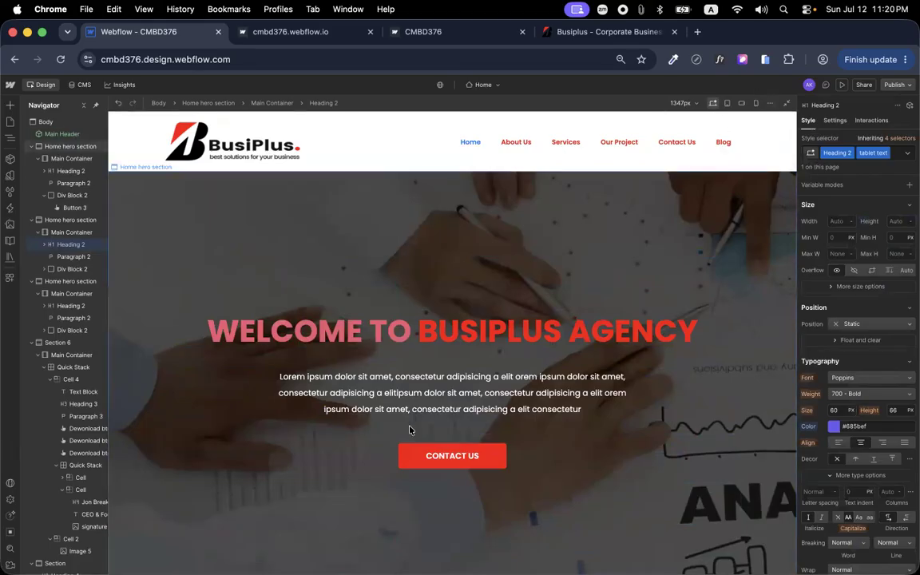
{"action": "left_click", "coordinate": [755, 104]}
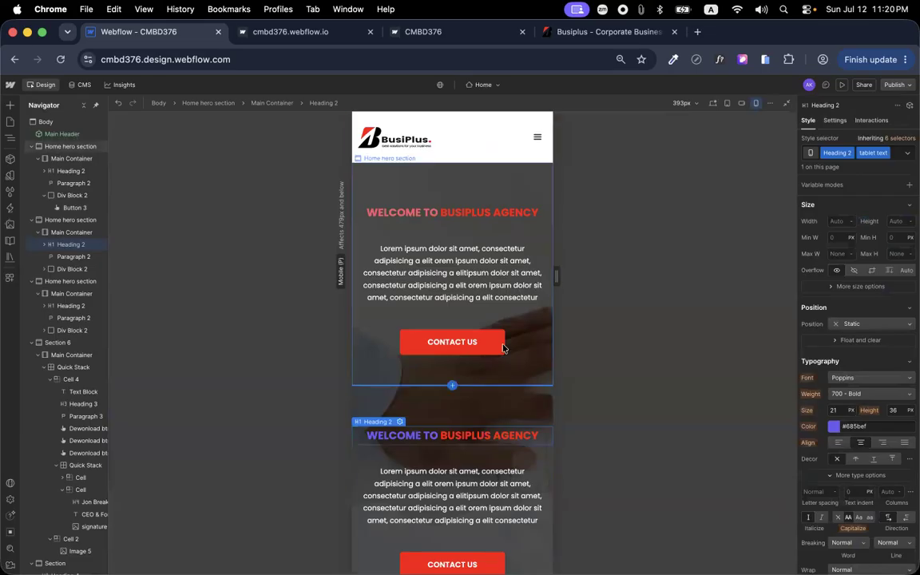
{"action": "scroll", "coordinate": [503, 348], "scroll_direction": "down", "scroll_amount": 4}
{"action": "scroll", "coordinate": [504, 349], "scroll_direction": "up", "scroll_amount": 4}
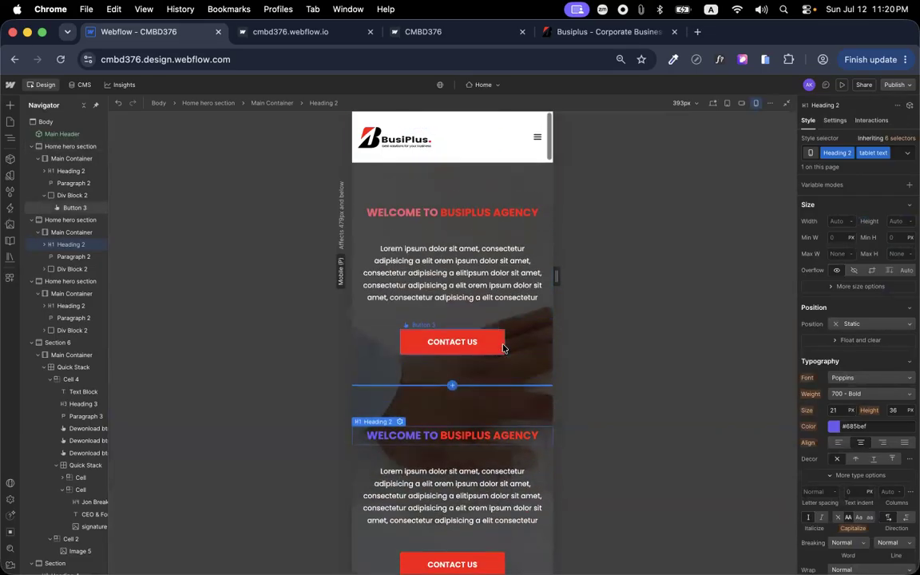
Return to the desktop breakpoint and set the text color of Heading 2 in the first Home hero section to green #5bef96
{"action": "left_click", "coordinate": [714, 105]}
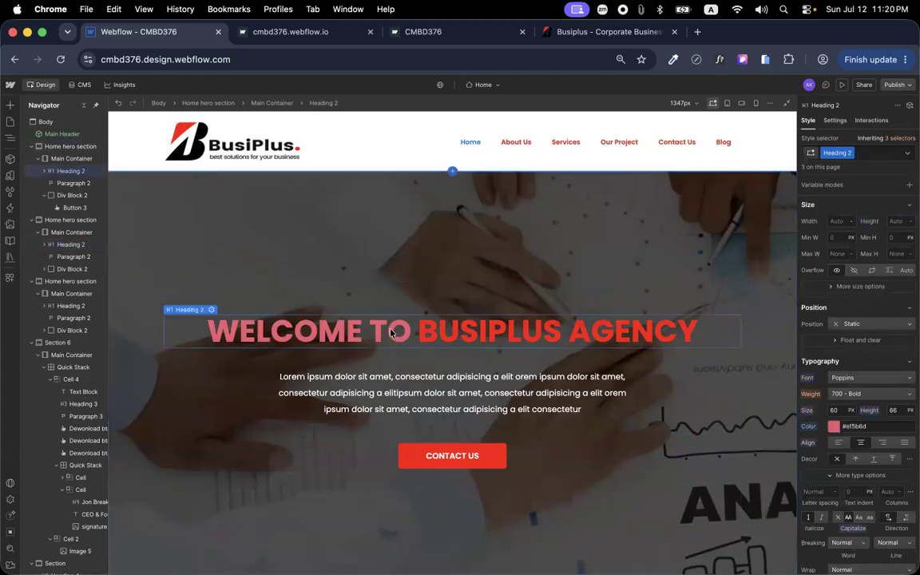
{"action": "scroll", "coordinate": [831, 380], "scroll_direction": "down", "scroll_amount": 2}
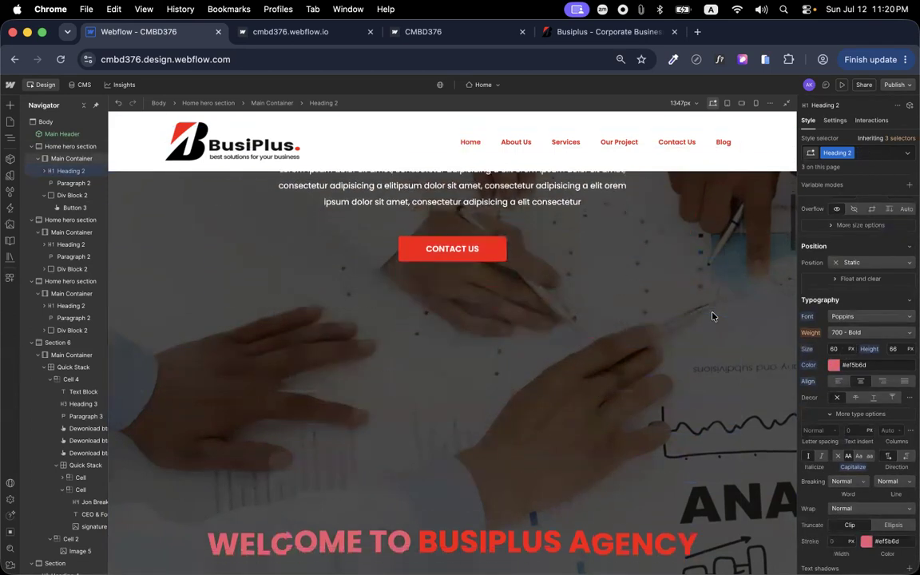
{"action": "left_click", "coordinate": [834, 366]}
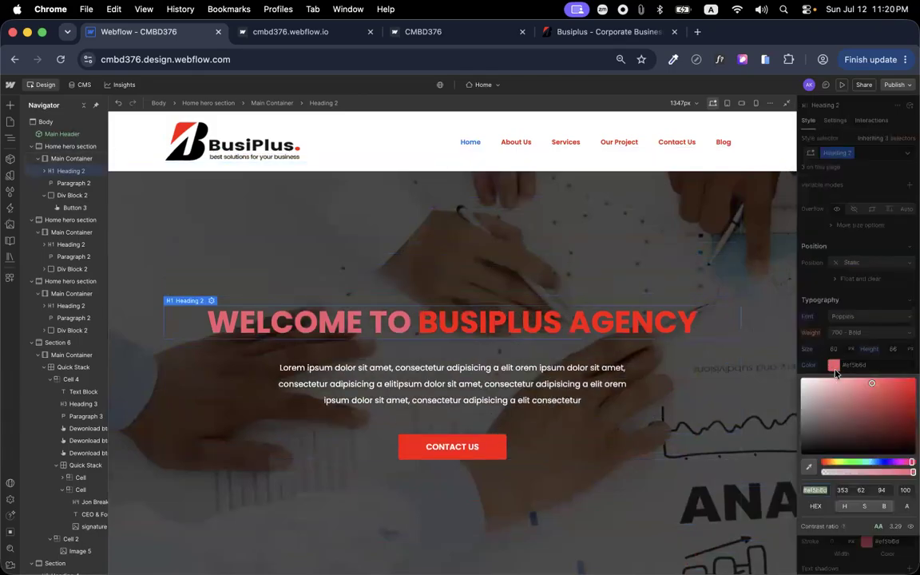
{"action": "left_click", "coordinate": [857, 461]}
{"action": "left_click", "coordinate": [894, 331]}
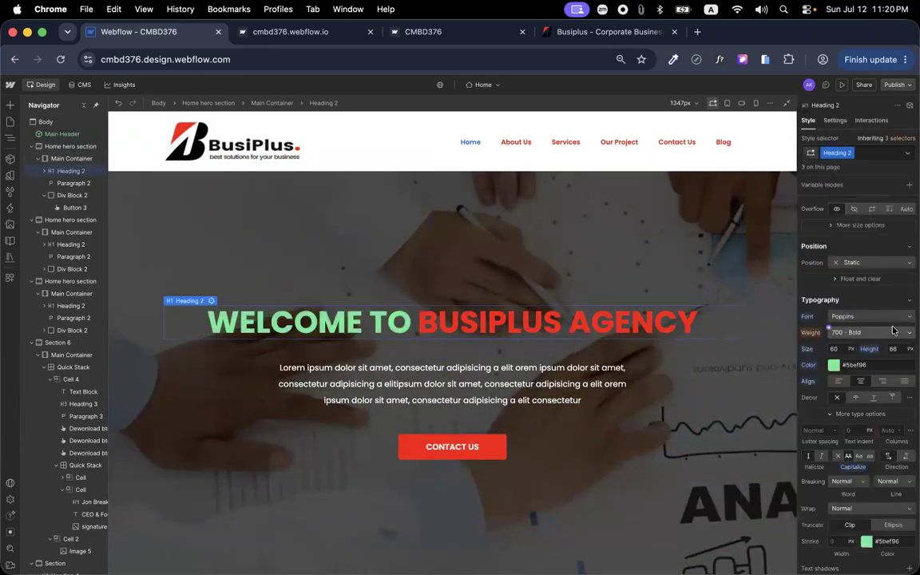
Switch to the tablet breakpoint and move Paragraph 2 below the Contact Us button block in the second hero section
{"action": "left_click", "coordinate": [572, 240]}
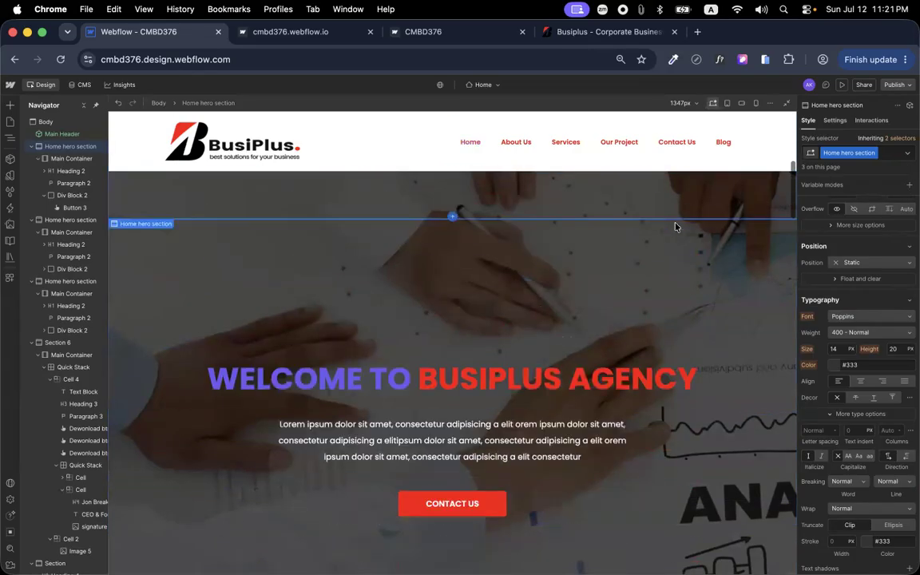
{"action": "left_click", "coordinate": [726, 103]}
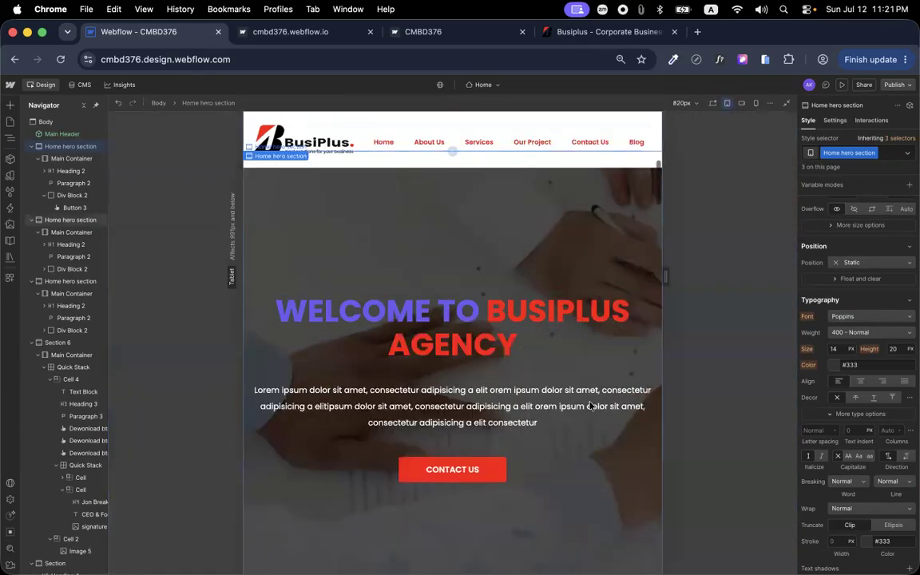
{"action": "left_click_drag", "start_coordinate": [480, 428], "coordinate": [465, 289]}
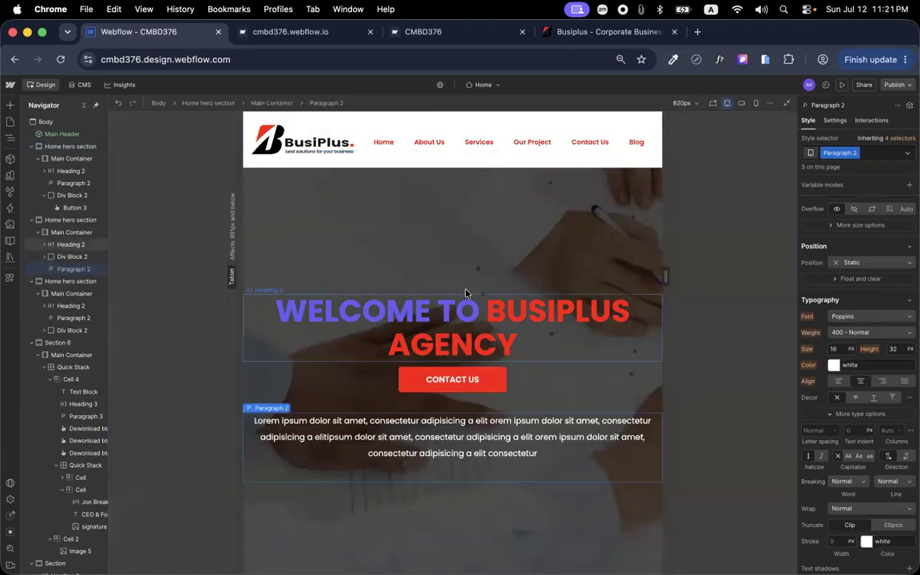
Insert an image element before the Contact Us button inside Div Block 2 of the second hero section
{"action": "left_click", "coordinate": [455, 381]}
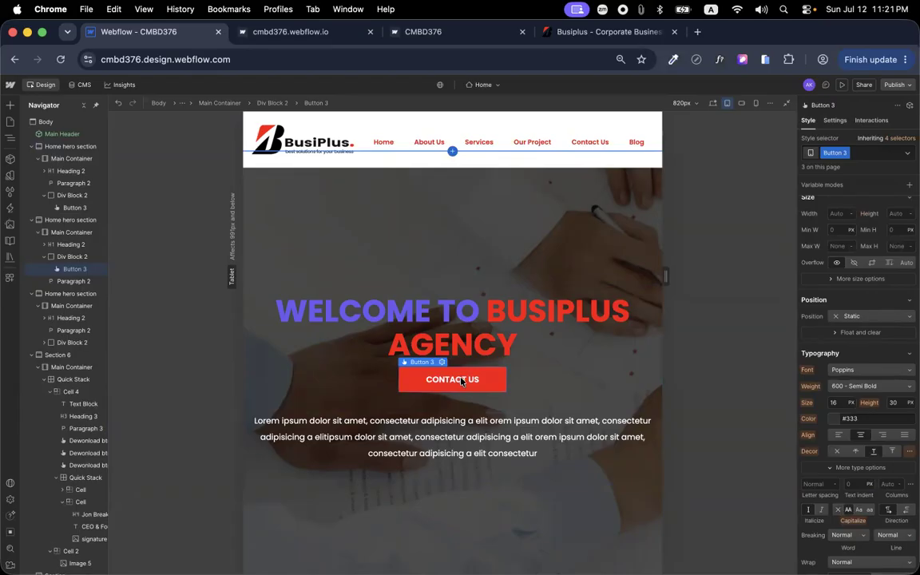
{"action": "left_click", "coordinate": [10, 105]}
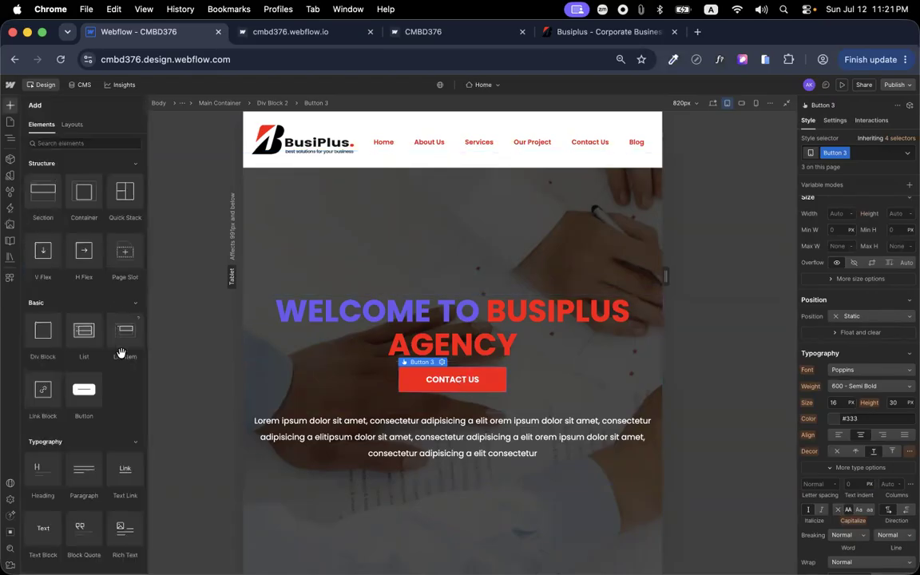
{"action": "scroll", "coordinate": [80, 352], "scroll_direction": "down", "scroll_amount": 6}
{"action": "left_click_drag", "start_coordinate": [43, 373], "coordinate": [436, 386]}
{"action": "left_click", "coordinate": [454, 323]}
{"action": "left_click", "coordinate": [388, 399]}
{"action": "left_click", "coordinate": [404, 366]}
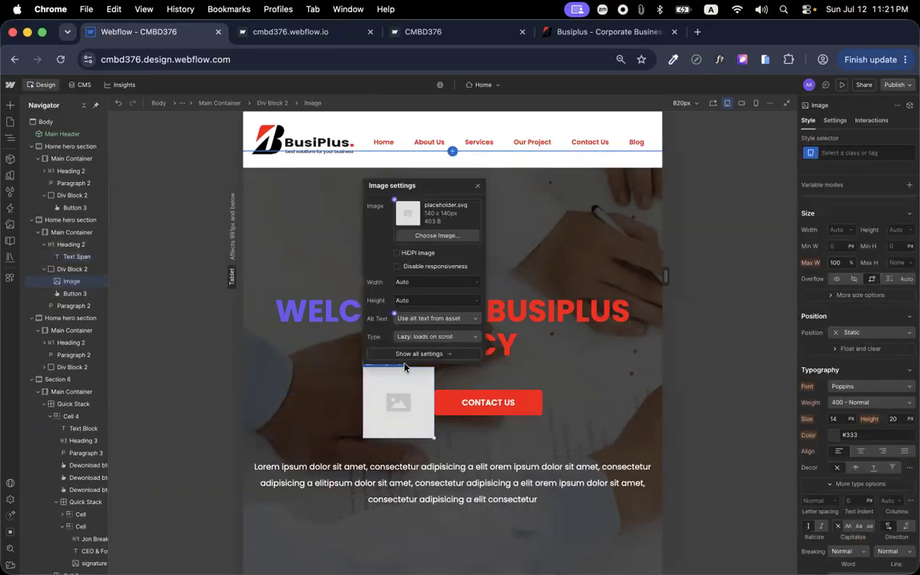
Use the white smiley SVG asset for the new image and set its width to 50 px
{"action": "left_click", "coordinate": [436, 235]}
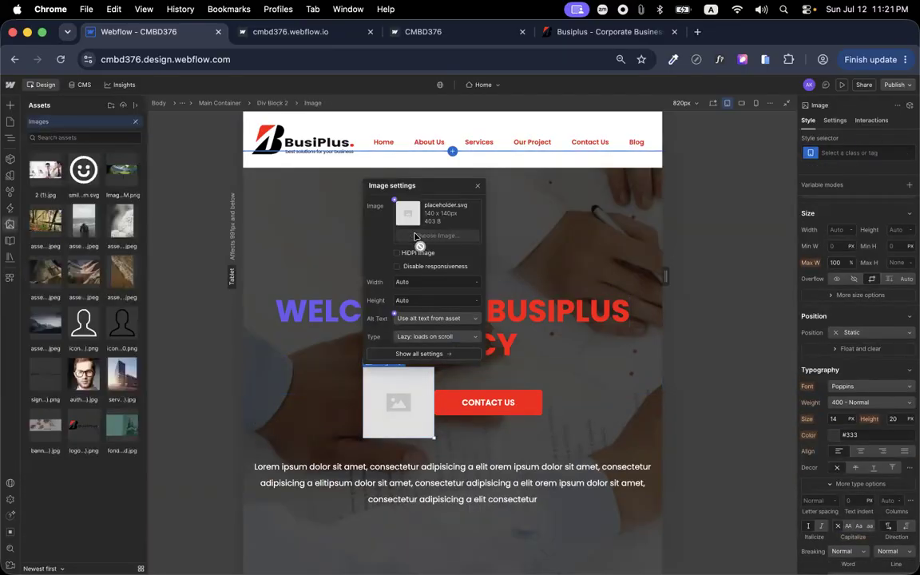
{"action": "left_click", "coordinate": [73, 174]}
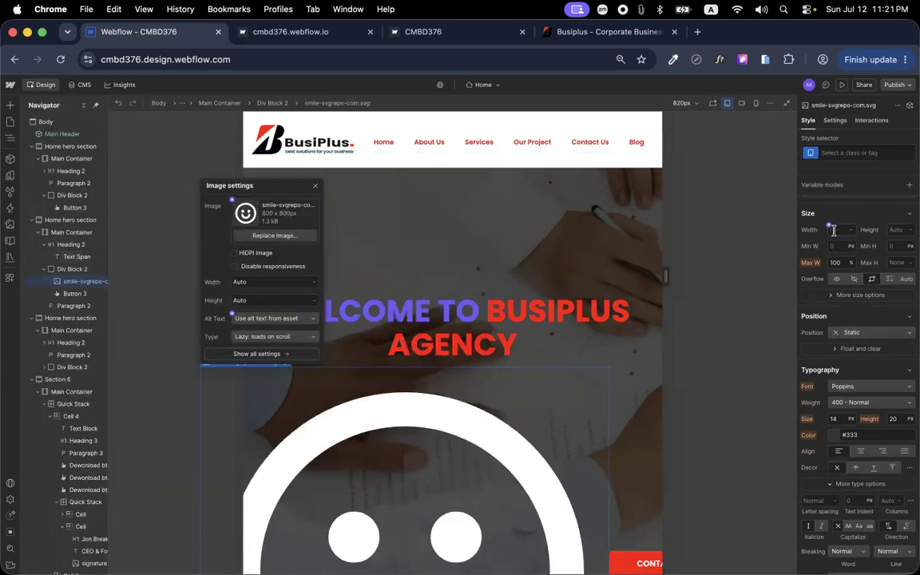
{"action": "key", "text": "Return"}
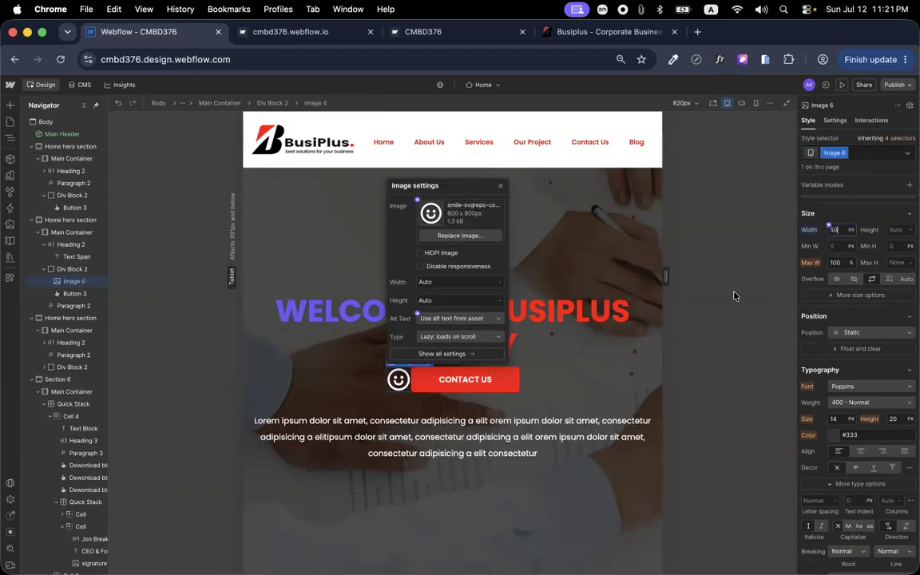
{"action": "left_click", "coordinate": [494, 423]}
Add a combo class named "tablet" to the second Home hero section
{"action": "left_click", "coordinate": [551, 225]}
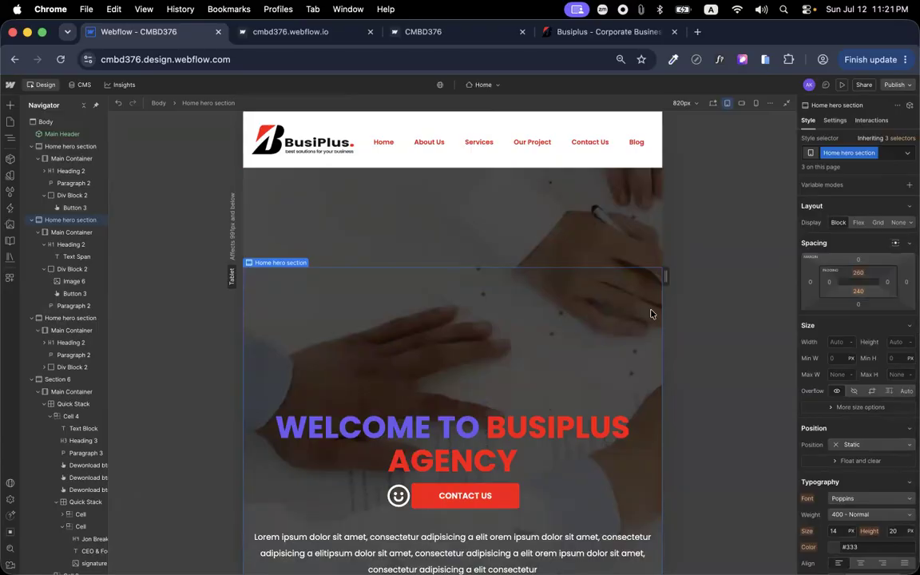
{"action": "scroll", "coordinate": [437, 335], "scroll_direction": "up", "scroll_amount": 5}
{"action": "scroll", "coordinate": [303, 303], "scroll_direction": "down", "scroll_amount": 4}
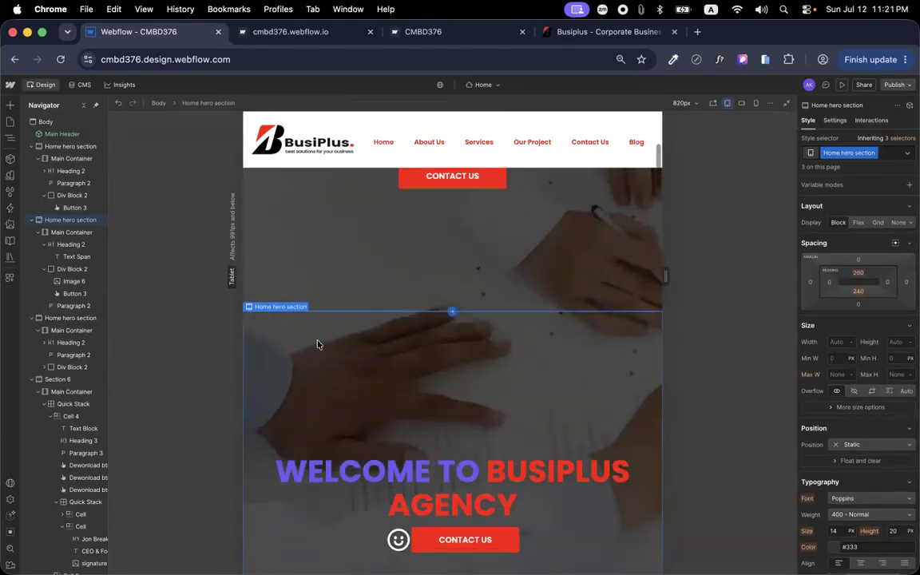
{"action": "scroll", "coordinate": [318, 345], "scroll_direction": "down", "scroll_amount": 2}
{"action": "left_click", "coordinate": [886, 159]}
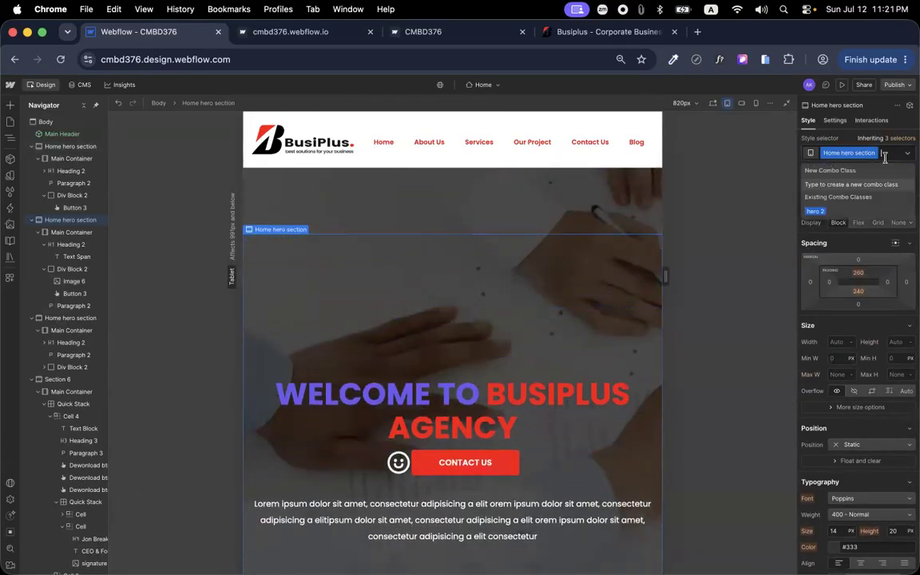
{"action": "type", "text": "tablet"}
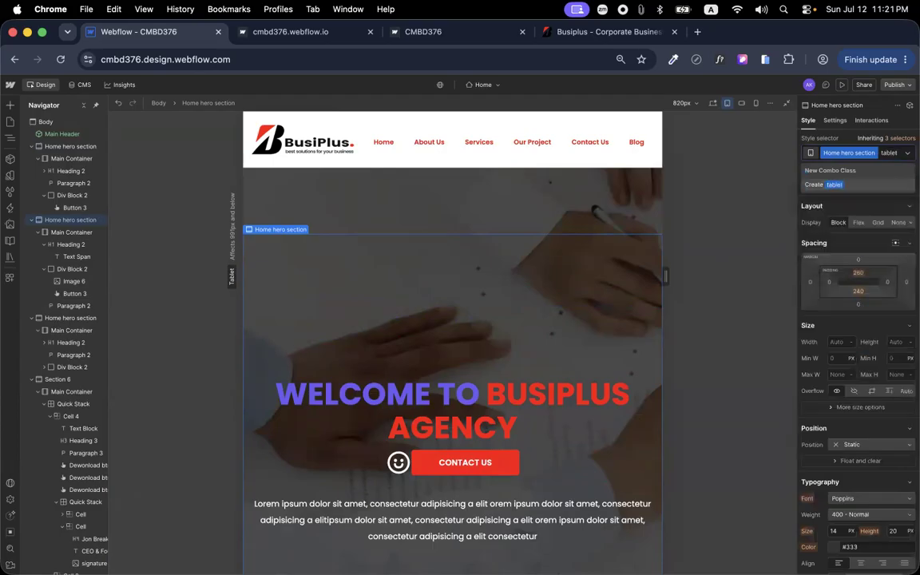
{"action": "key", "text": "Return"}
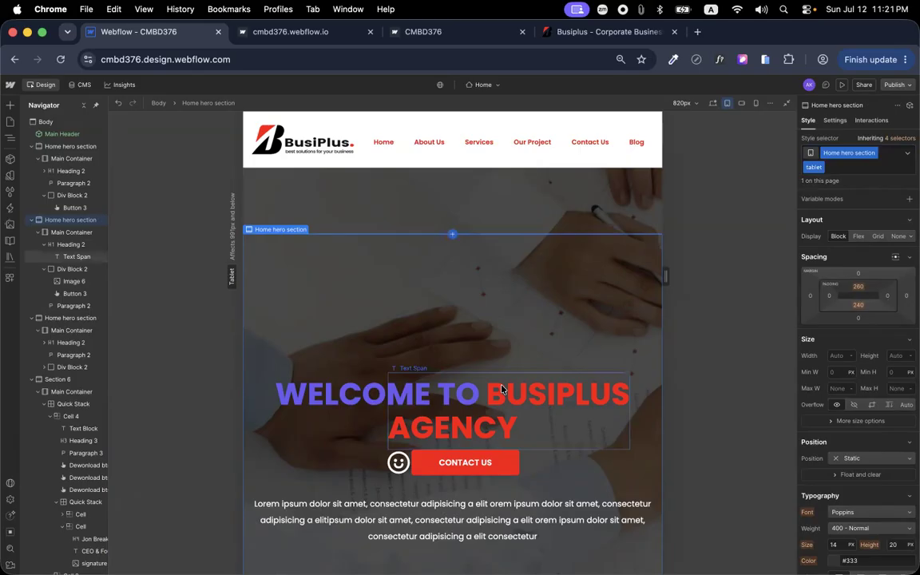
Review the second hero section's style settings and the tablet layout of the page down to the download button area
{"action": "scroll", "coordinate": [455, 436], "scroll_direction": "down", "scroll_amount": 5}
{"action": "scroll", "coordinate": [455, 436], "scroll_direction": "up", "scroll_amount": 3}
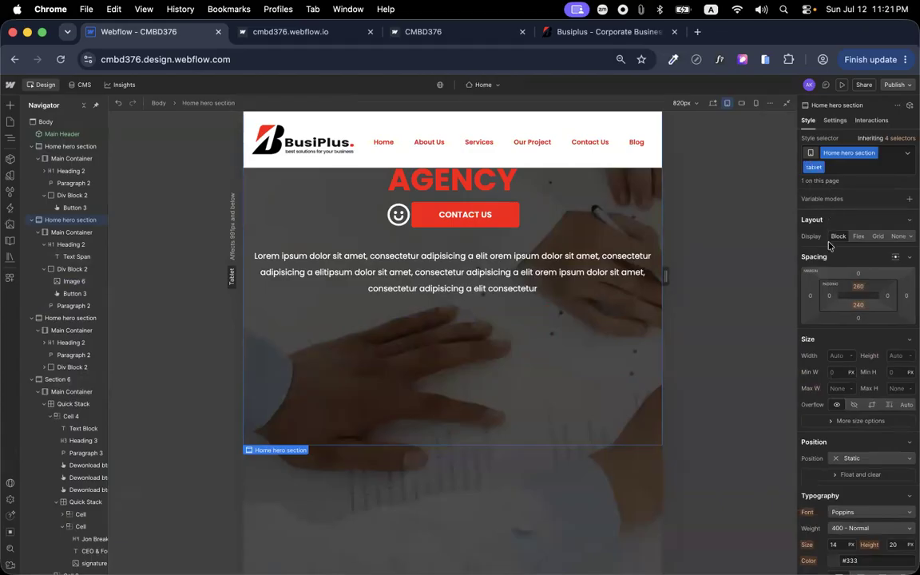
{"action": "scroll", "coordinate": [830, 246], "scroll_direction": "down", "scroll_amount": 1}
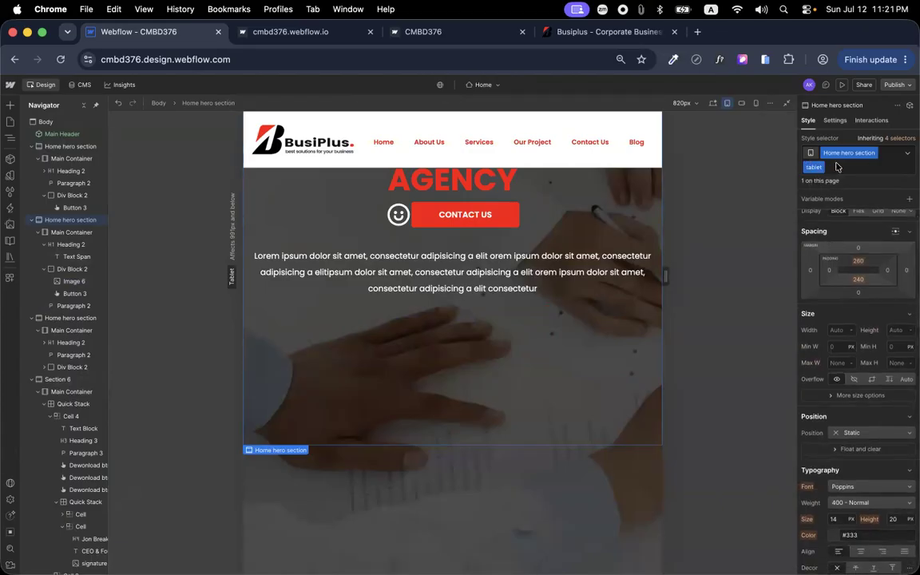
{"action": "scroll", "coordinate": [828, 275], "scroll_direction": "down", "scroll_amount": 1}
{"action": "scroll", "coordinate": [828, 275], "scroll_direction": "up", "scroll_amount": 2}
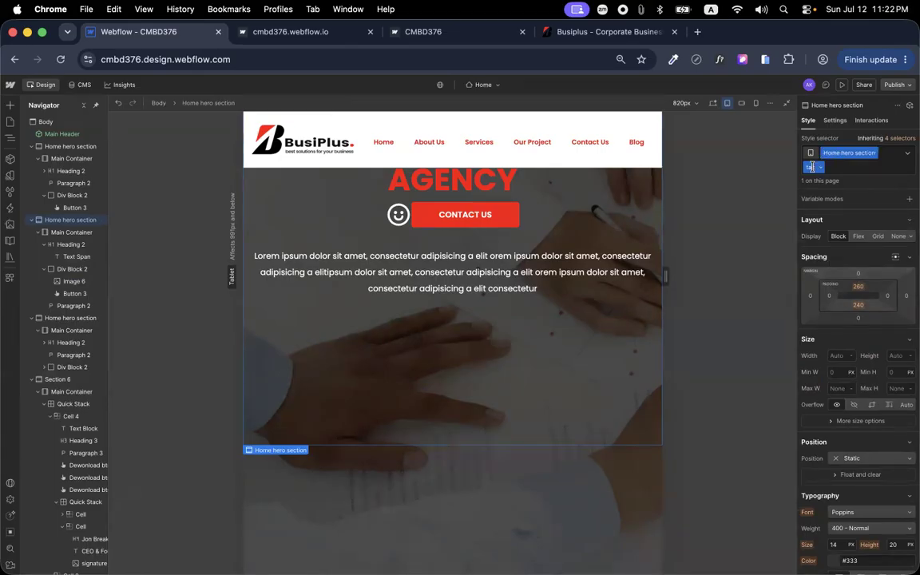
{"action": "scroll", "coordinate": [439, 372], "scroll_direction": "down", "scroll_amount": 10}
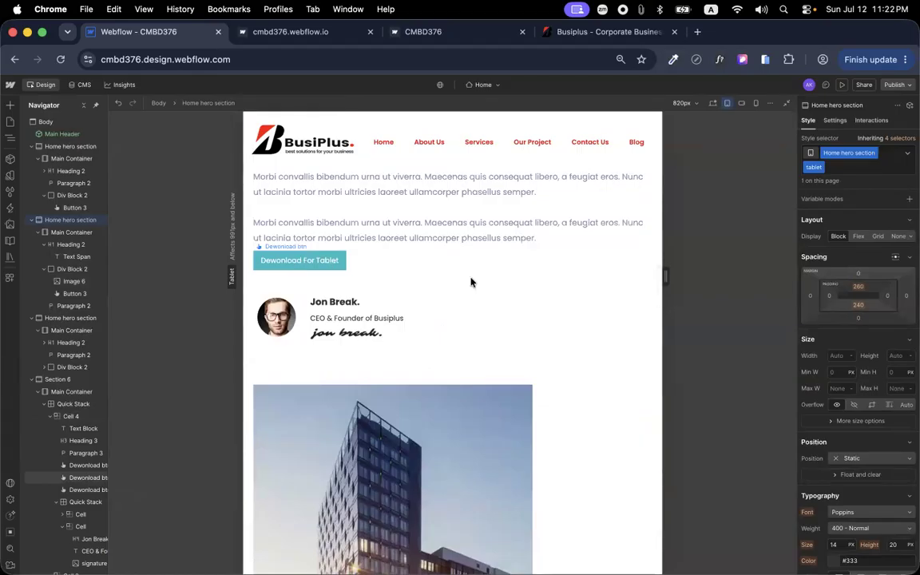
{"action": "scroll", "coordinate": [473, 281], "scroll_direction": "up", "scroll_amount": 5}
{"action": "scroll", "coordinate": [474, 281], "scroll_direction": "up", "scroll_amount": 5}
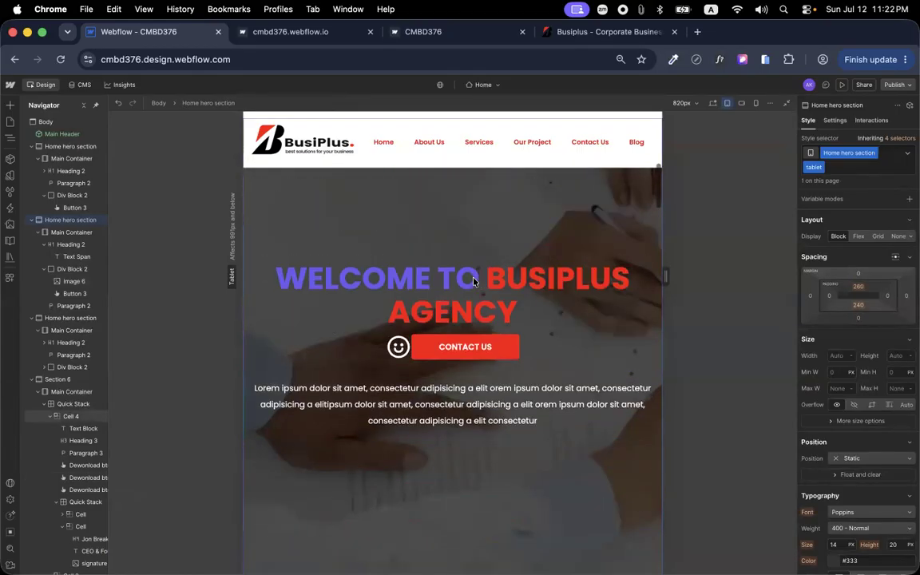
{"action": "scroll", "coordinate": [373, 256], "scroll_direction": "up", "scroll_amount": 2}
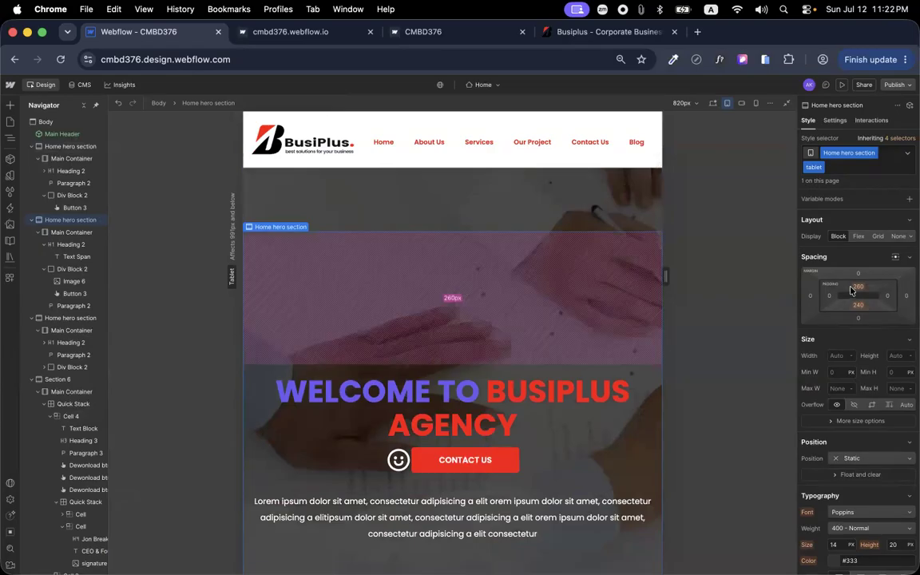
Set the top and bottom padding of the tablet hero section to 100 px on the tablet breakpoint
{"action": "left_click", "coordinate": [858, 287]}
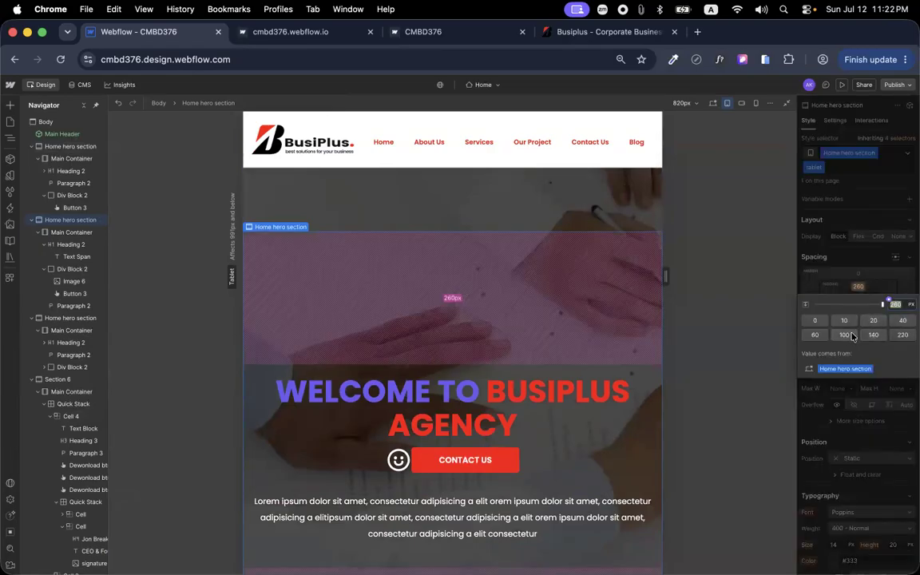
{"action": "left_click", "coordinate": [852, 336]}
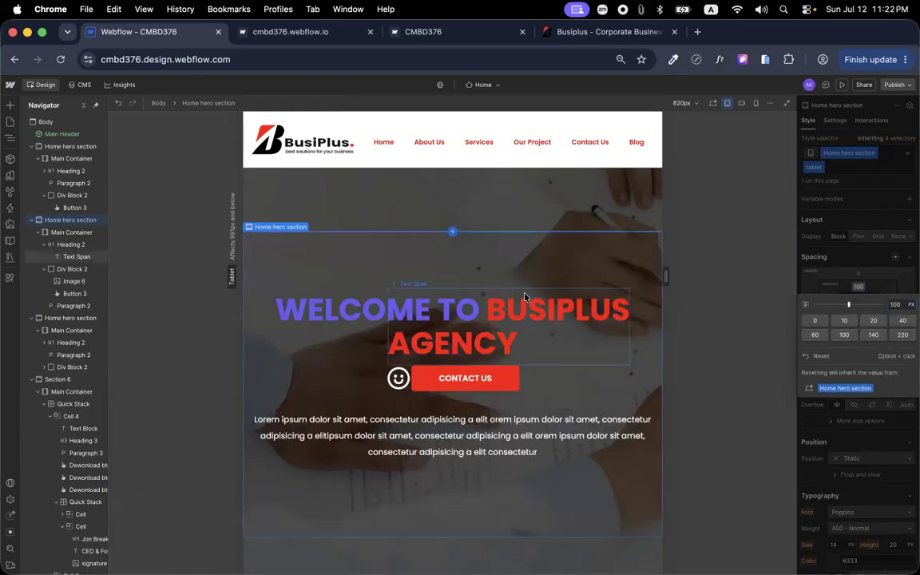
{"action": "scroll", "coordinate": [491, 355], "scroll_direction": "down", "scroll_amount": 8}
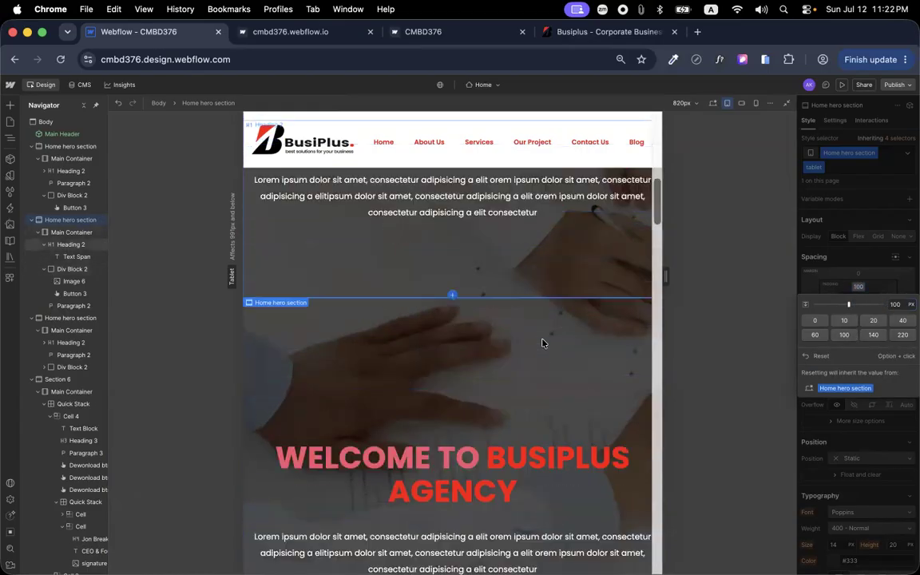
Add a combo class named "mobile" to the third Home hero section on the portrait mobile breakpoint
{"action": "left_click", "coordinate": [462, 283]}
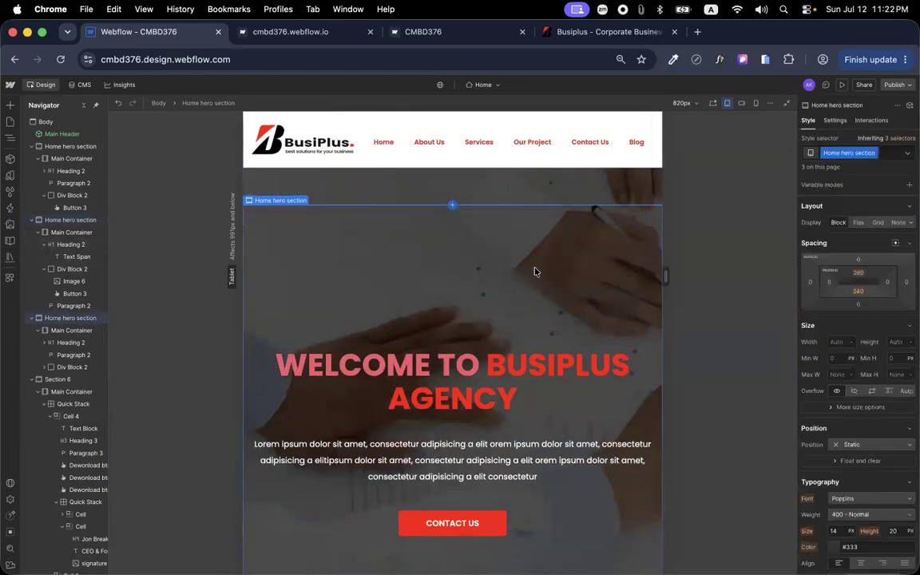
{"action": "left_click", "coordinate": [757, 104]}
{"action": "left_click", "coordinate": [887, 153]}
{"action": "type", "text": "m"}
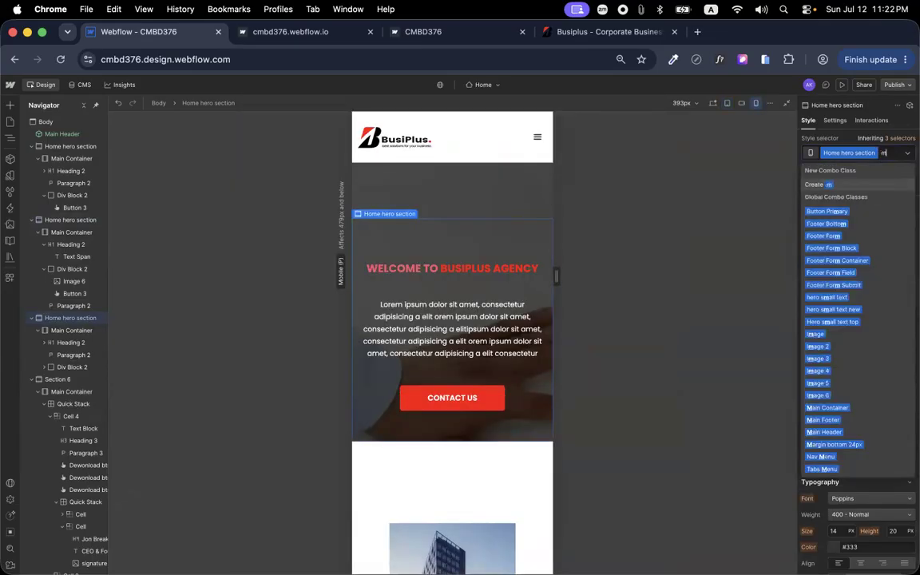
{"action": "type", "text": "obile"}
{"action": "key", "text": "Return"}
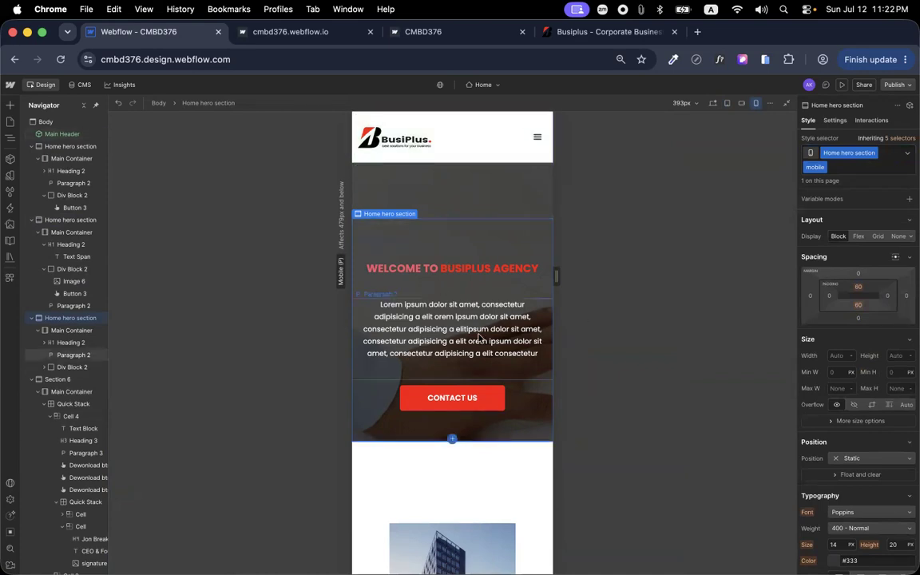
Move the Contact Us button of the third hero section out of Div Block 2 to above the heading in Main Container
{"action": "left_click", "coordinate": [466, 371]}
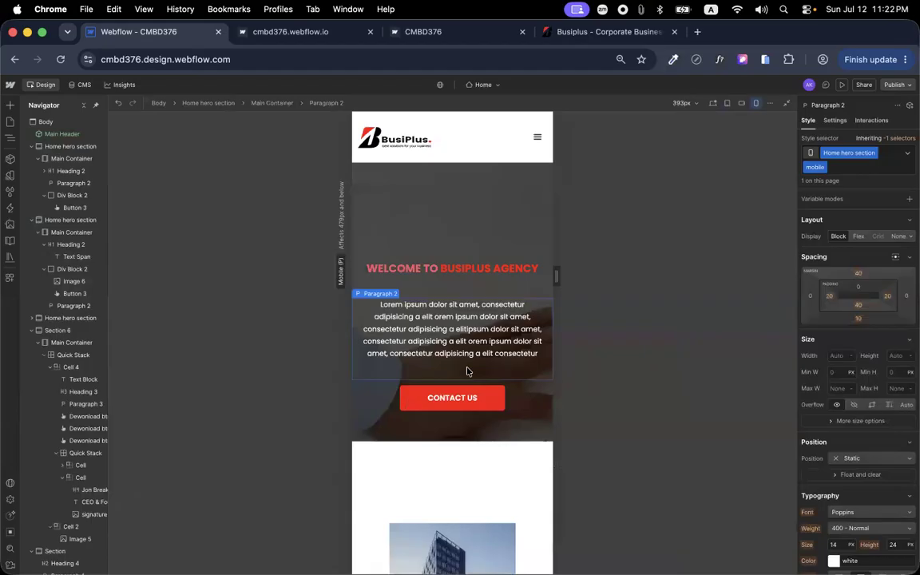
{"action": "left_click", "coordinate": [468, 402]}
{"action": "left_click_drag", "start_coordinate": [468, 399], "coordinate": [468, 335]}
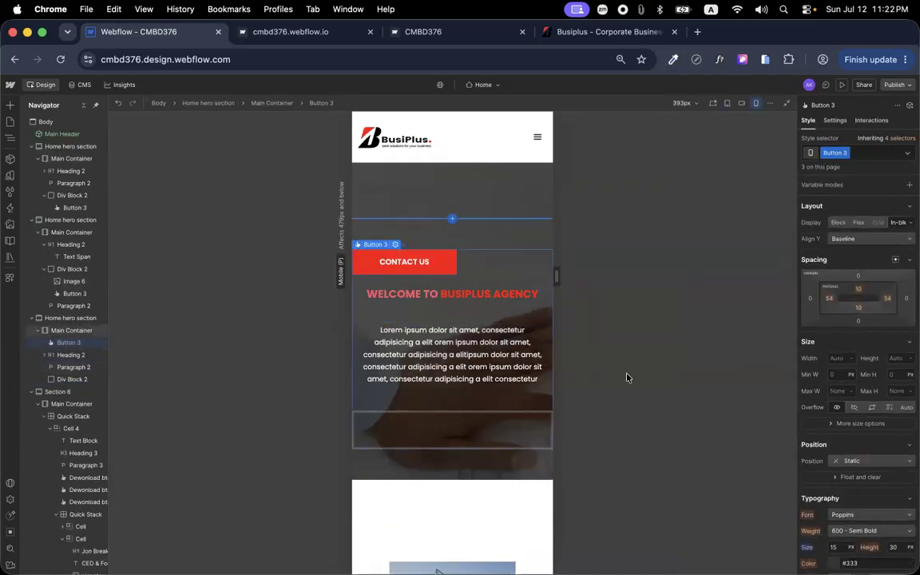
{"action": "left_click", "coordinate": [687, 353]}
{"action": "left_click", "coordinate": [502, 245]}
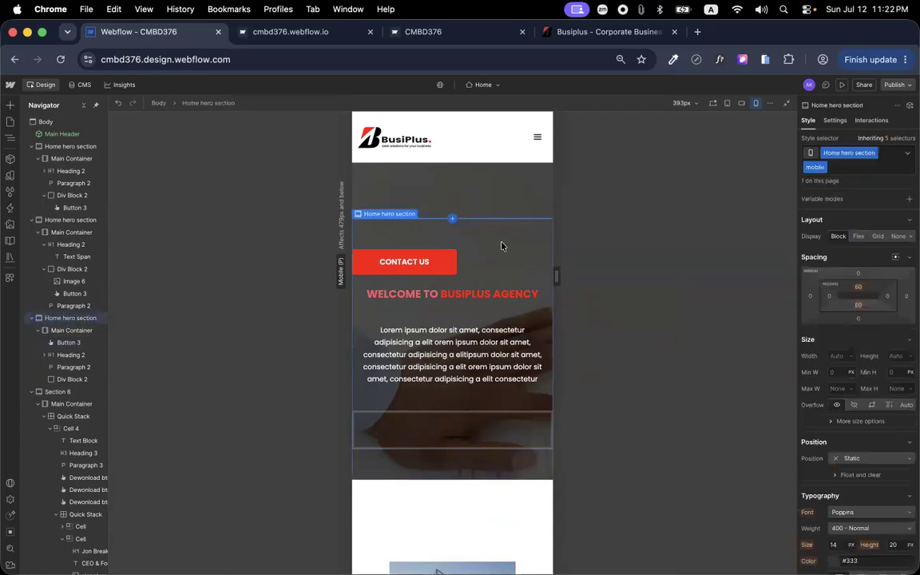
Set the first Home hero section's display to None on the portrait mobile breakpoint
{"action": "scroll", "coordinate": [502, 245], "scroll_direction": "up", "scroll_amount": 5}
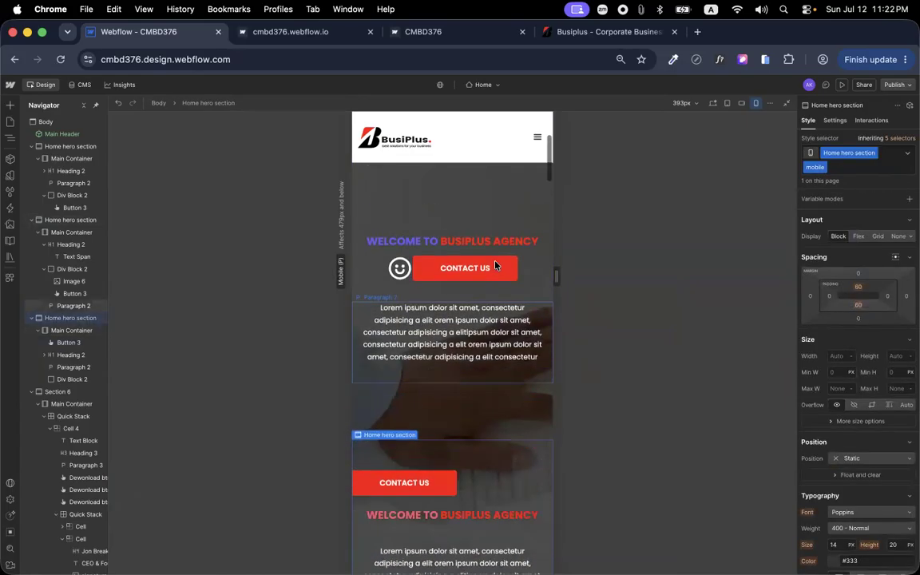
{"action": "scroll", "coordinate": [495, 266], "scroll_direction": "up", "scroll_amount": 5}
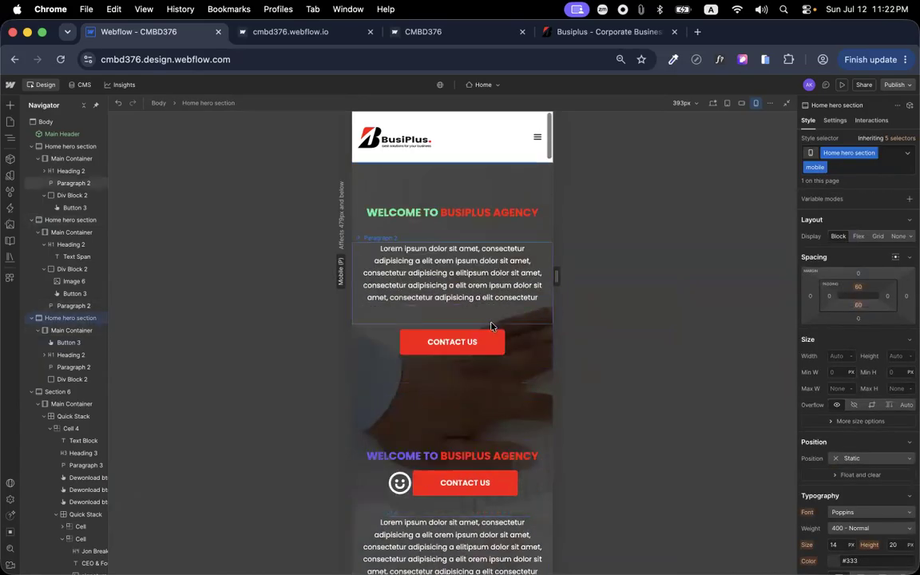
{"action": "left_click", "coordinate": [493, 186]}
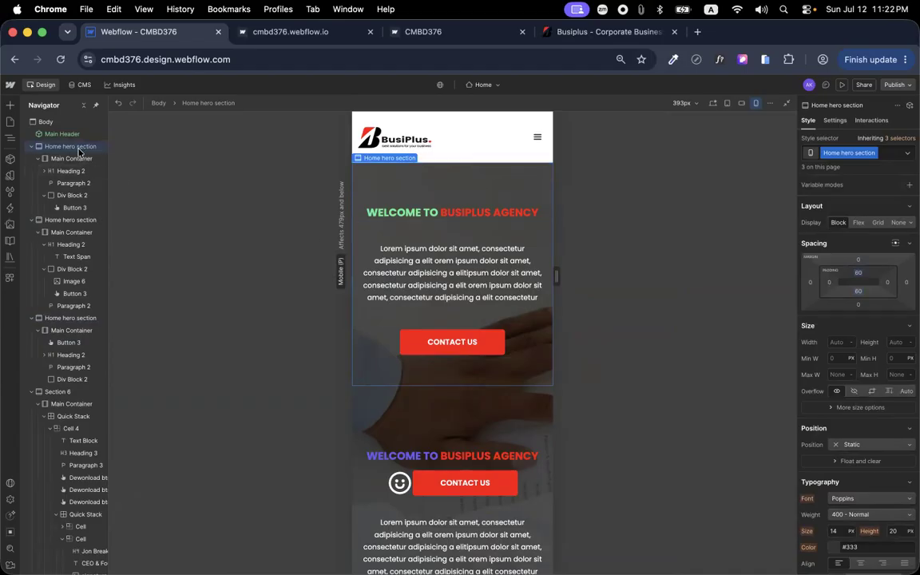
{"action": "left_click", "coordinate": [899, 222]}
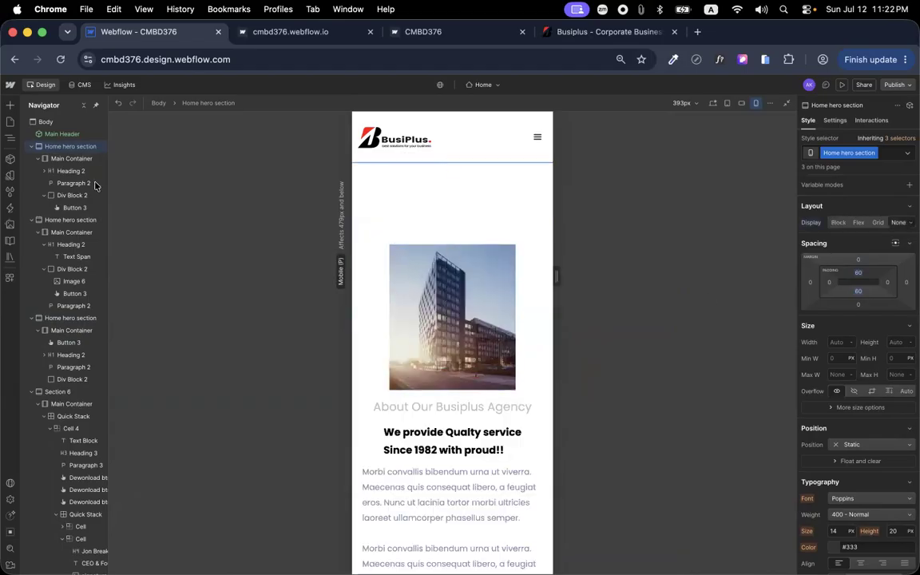
On the portrait mobile breakpoint, set the mobile hero section's display to Block and the tablet hero section's display to None
{"action": "left_click", "coordinate": [79, 222]}
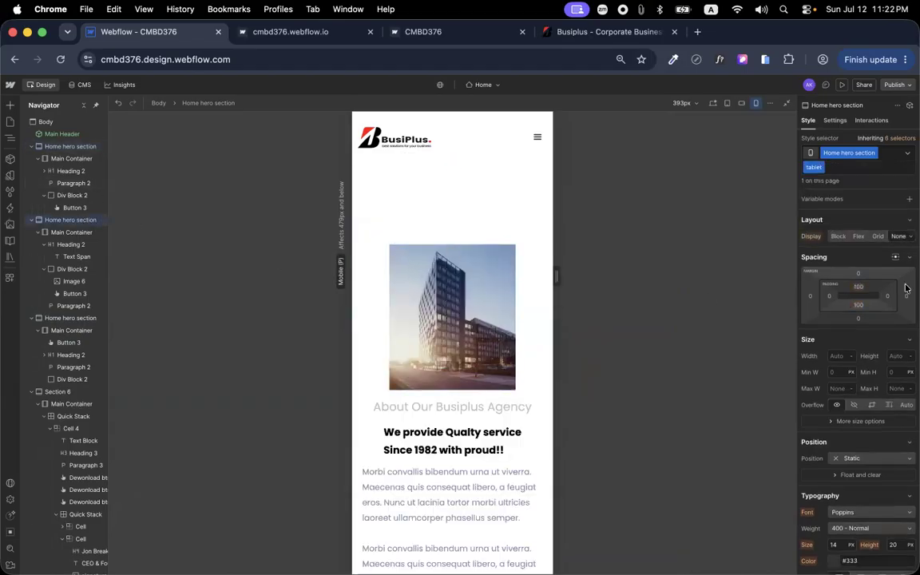
{"action": "left_click", "coordinate": [838, 236]}
{"action": "left_click", "coordinate": [83, 319]}
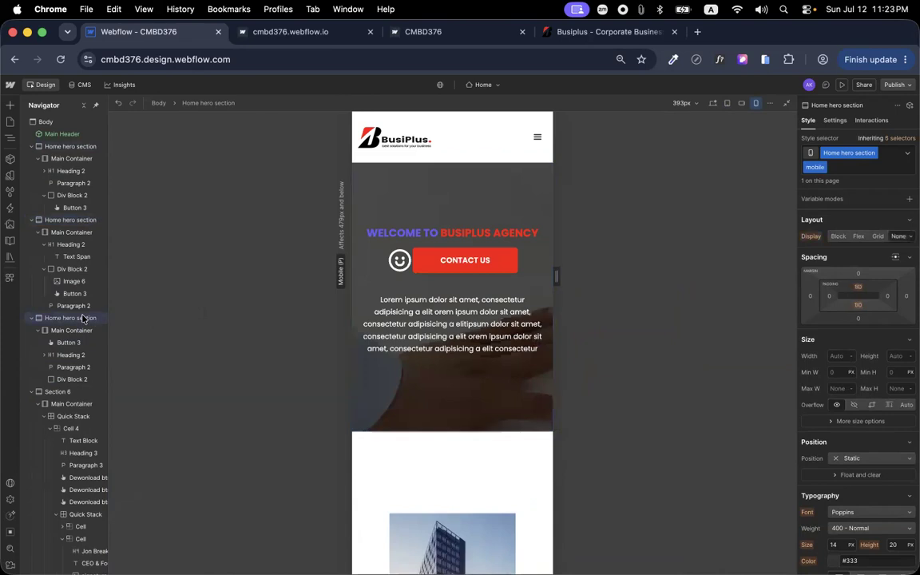
{"action": "left_click", "coordinate": [838, 236]}
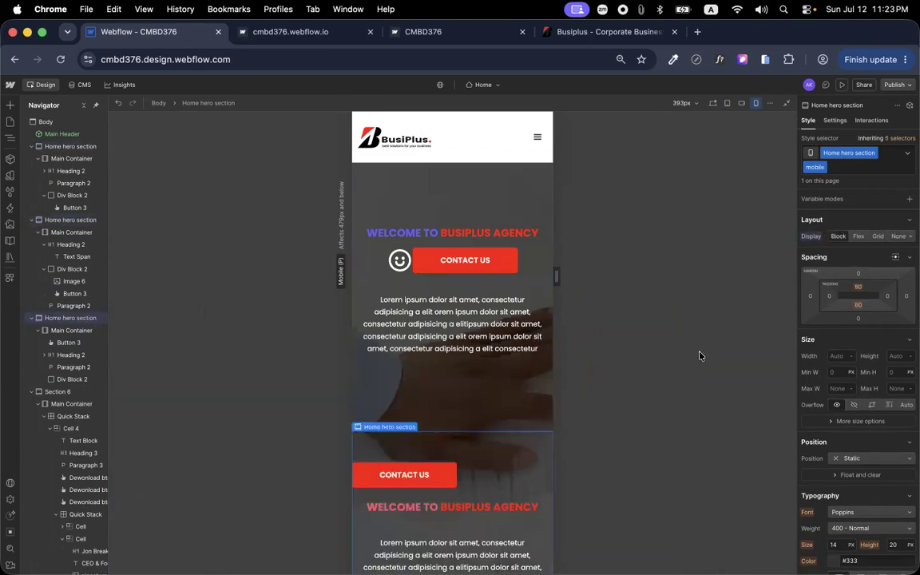
{"action": "left_click", "coordinate": [70, 219]}
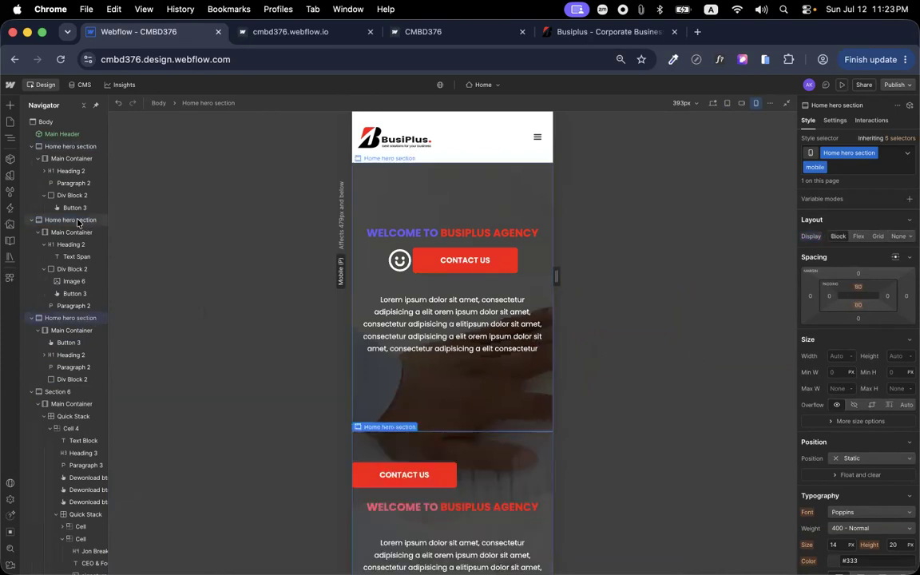
{"action": "left_click", "coordinate": [898, 237]}
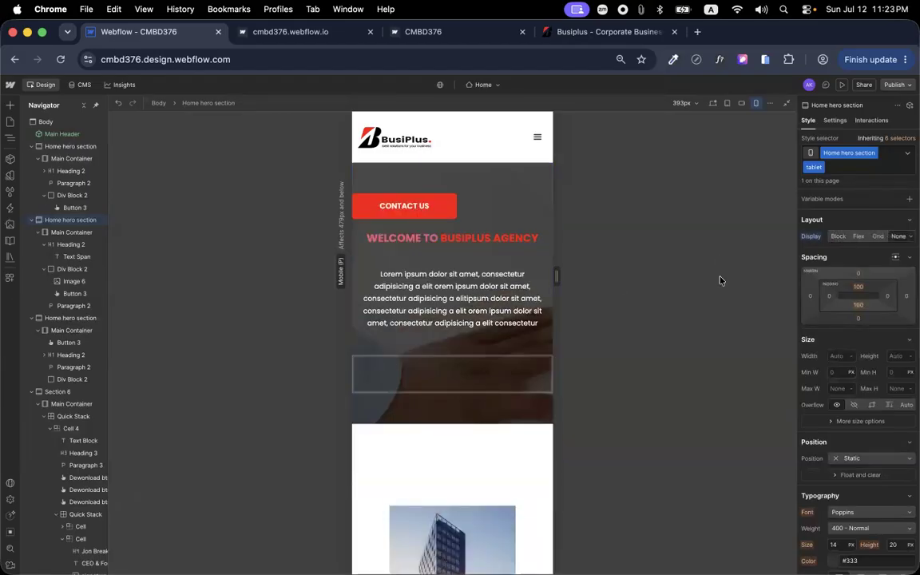
Hide the first Home hero section on the landscape mobile breakpoint by setting its display to None
{"action": "left_click", "coordinate": [742, 103]}
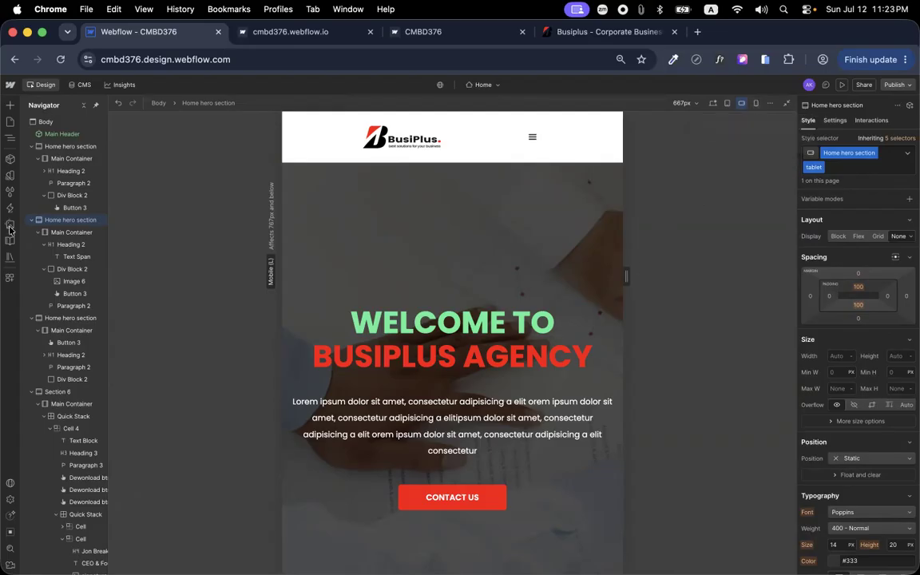
{"action": "left_click", "coordinate": [62, 135]}
{"action": "left_click", "coordinate": [59, 148]}
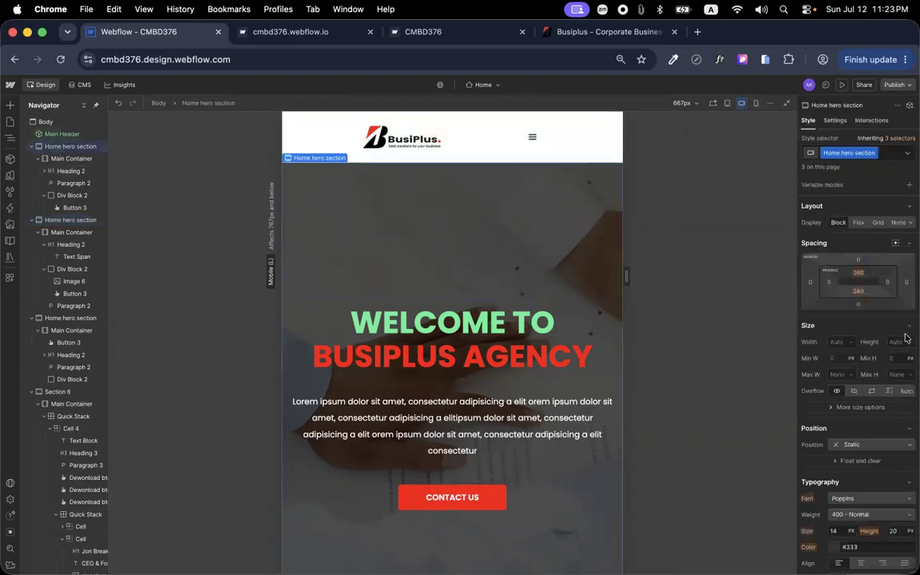
On the landscape mobile breakpoint, set the mobile hero section's display to Block and the tablet hero section's display to None
{"action": "left_click", "coordinate": [70, 219]}
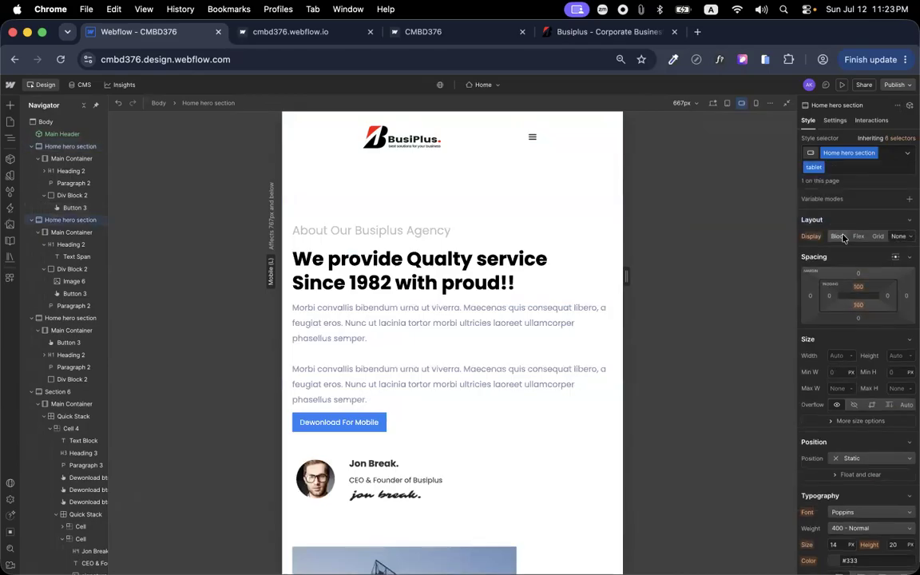
{"action": "left_click", "coordinate": [845, 236]}
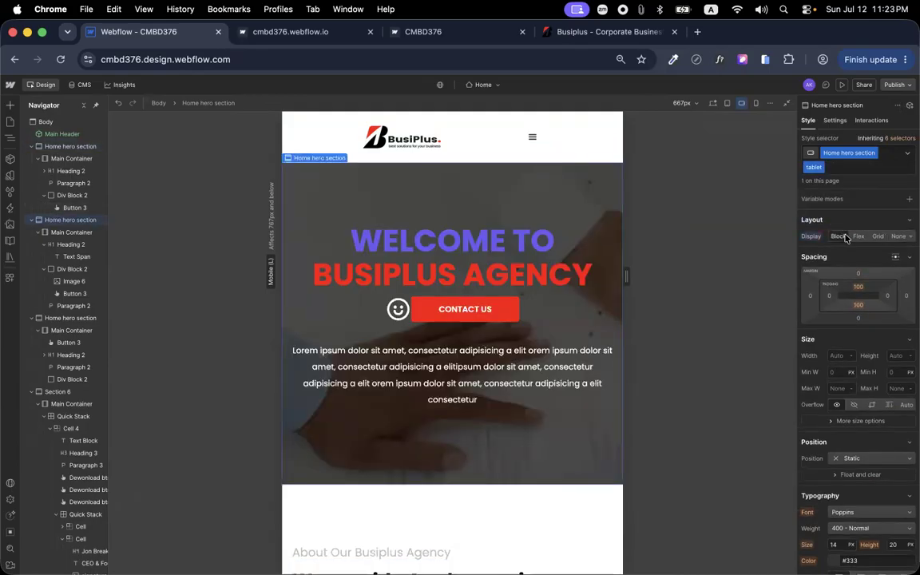
{"action": "left_click", "coordinate": [71, 318]}
{"action": "left_click", "coordinate": [839, 236]}
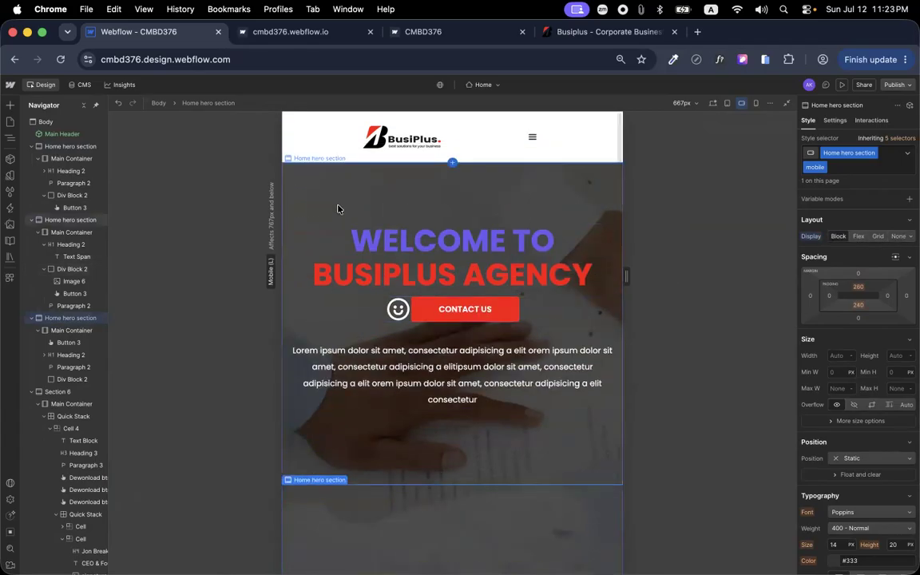
{"action": "left_click", "coordinate": [71, 221]}
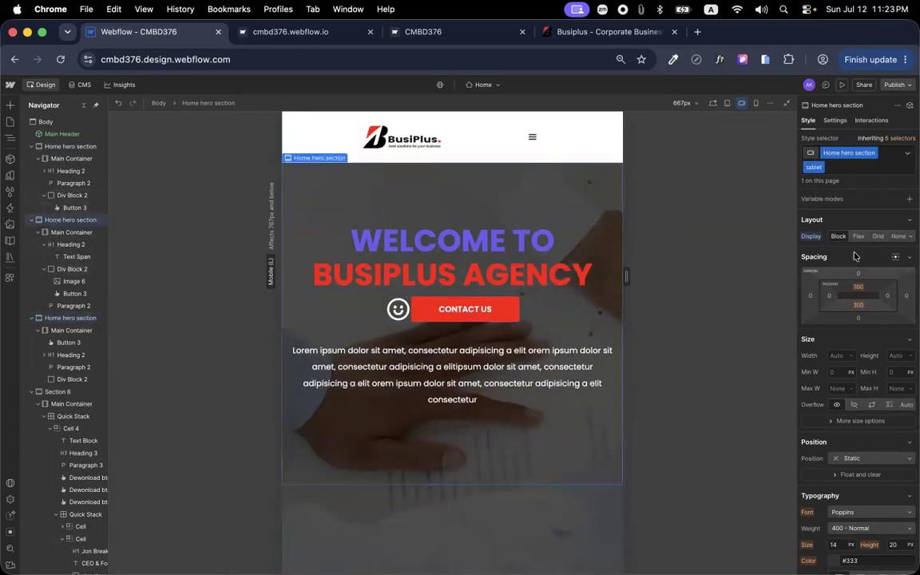
{"action": "left_click", "coordinate": [899, 236]}
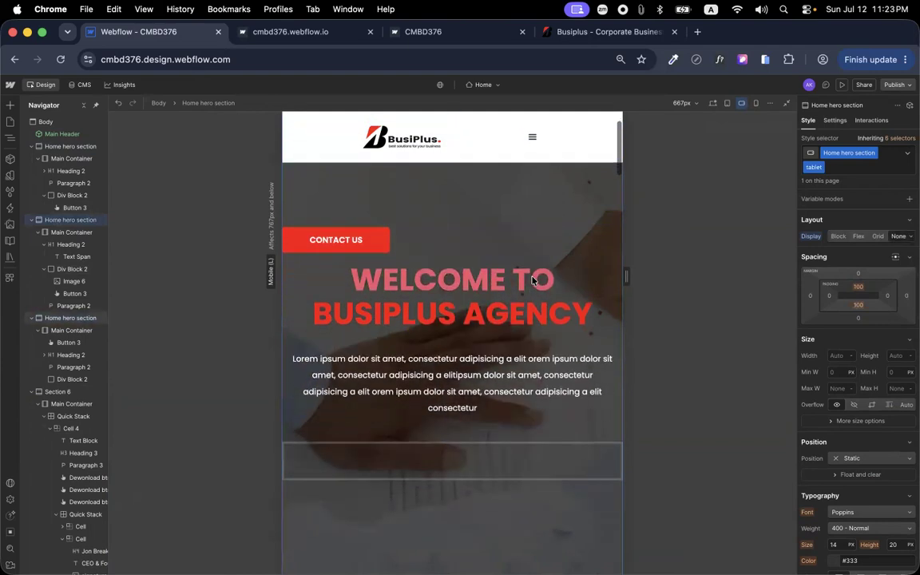
On the tablet breakpoint, set the first hero section's display to None and the tablet hero section's display to Block
{"action": "left_click", "coordinate": [727, 103]}
{"action": "scroll", "coordinate": [506, 245], "scroll_direction": "down", "scroll_amount": 5}
{"action": "scroll", "coordinate": [506, 245], "scroll_direction": "up", "scroll_amount": 5}
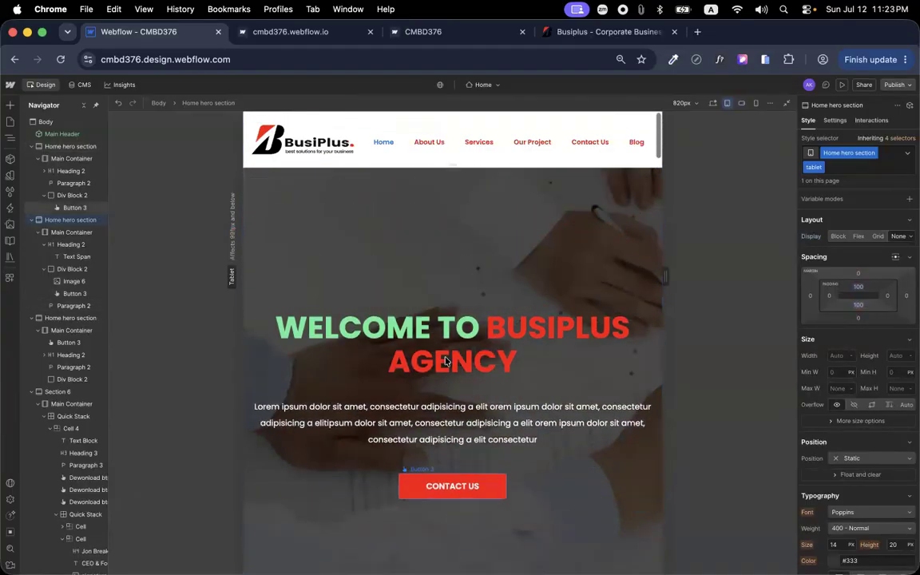
{"action": "left_click", "coordinate": [247, 196]}
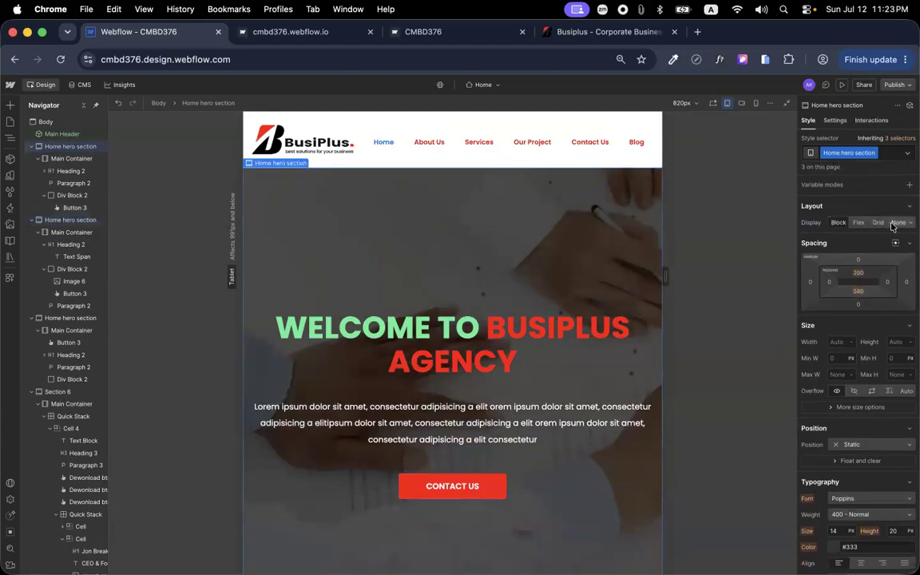
{"action": "left_click", "coordinate": [64, 220]}
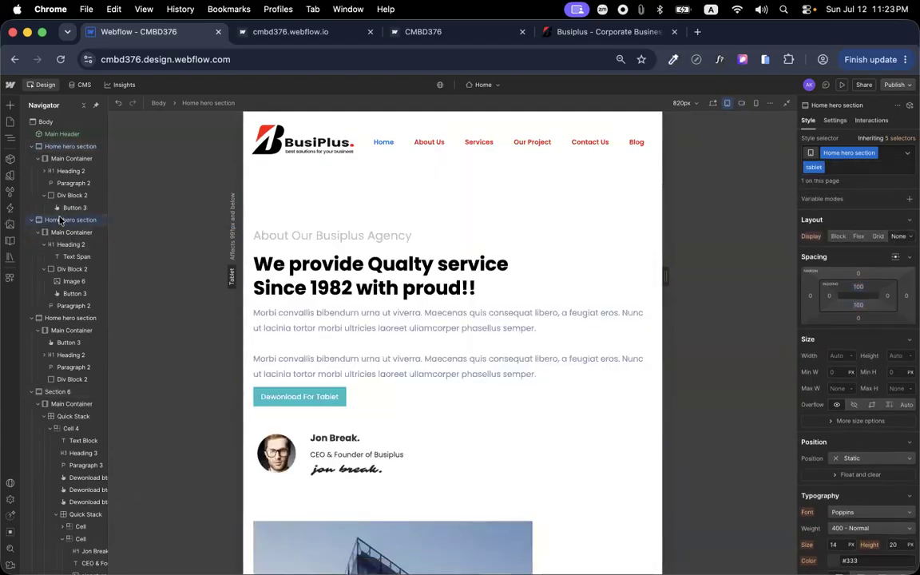
{"action": "left_click", "coordinate": [838, 235]}
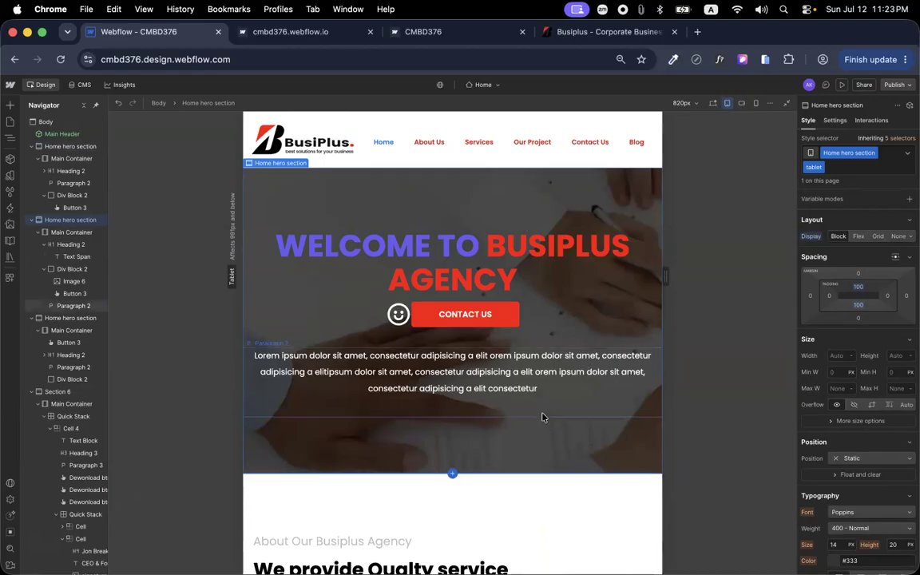
Set the display of both the tablet and mobile hero sections to None on the desktop breakpoint
{"action": "left_click", "coordinate": [713, 103]}
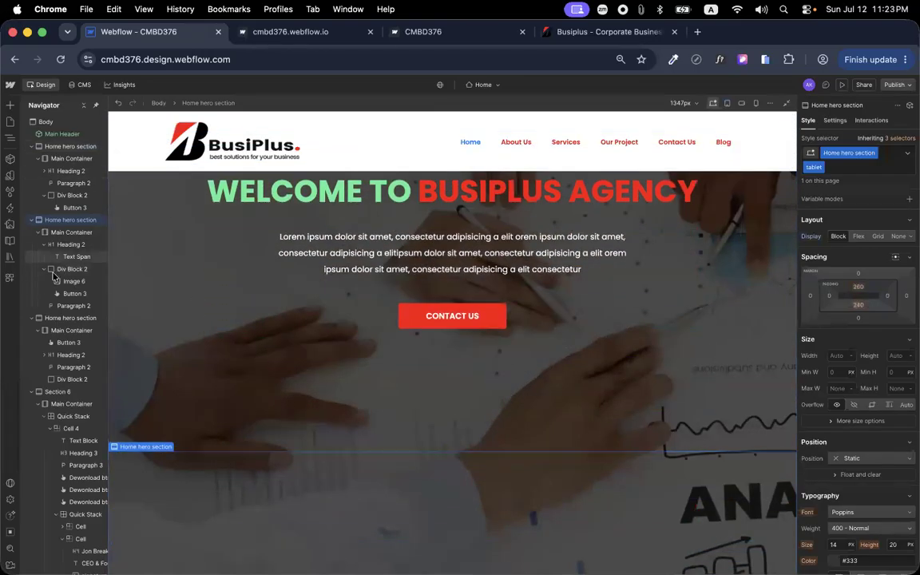
{"action": "left_click", "coordinate": [898, 236]}
{"action": "left_click", "coordinate": [140, 313]}
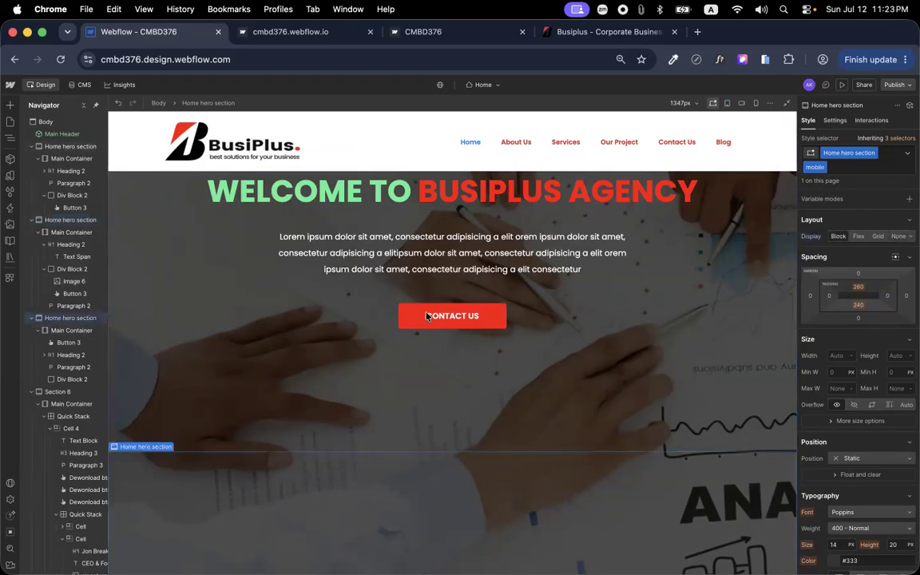
{"action": "left_click", "coordinate": [899, 236]}
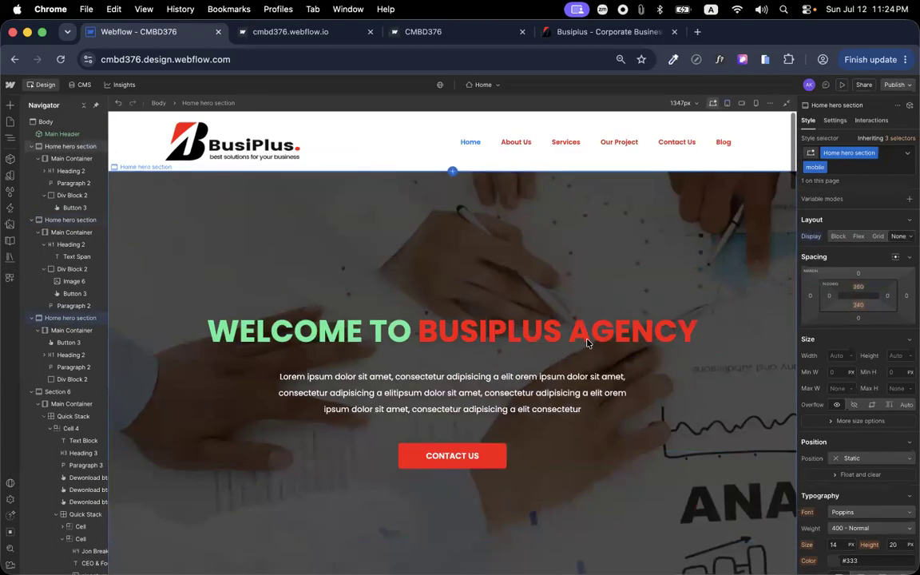
Check the hero section on the tablet, landscape mobile and portrait mobile breakpoints, and publish the site
{"action": "left_click", "coordinate": [727, 103]}
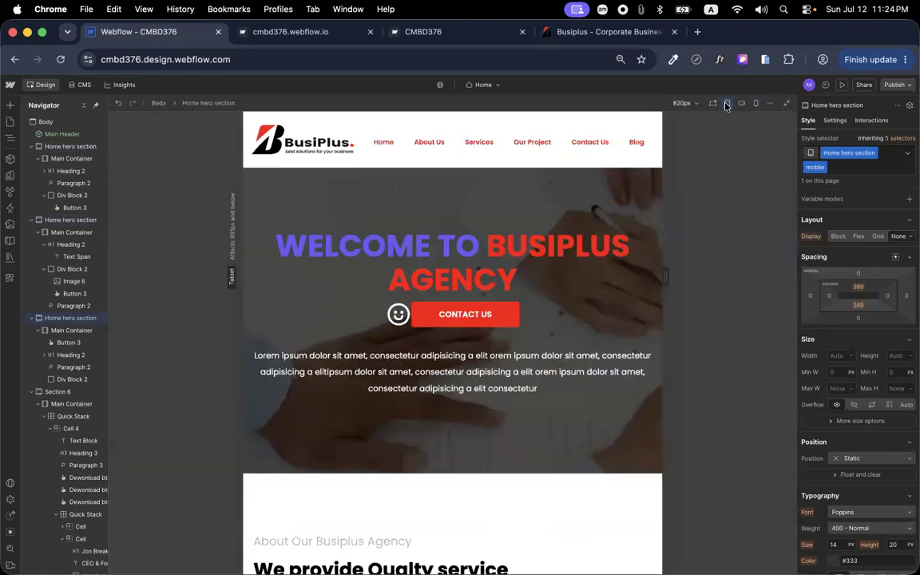
{"action": "left_click", "coordinate": [744, 104]}
{"action": "left_click", "coordinate": [756, 103]}
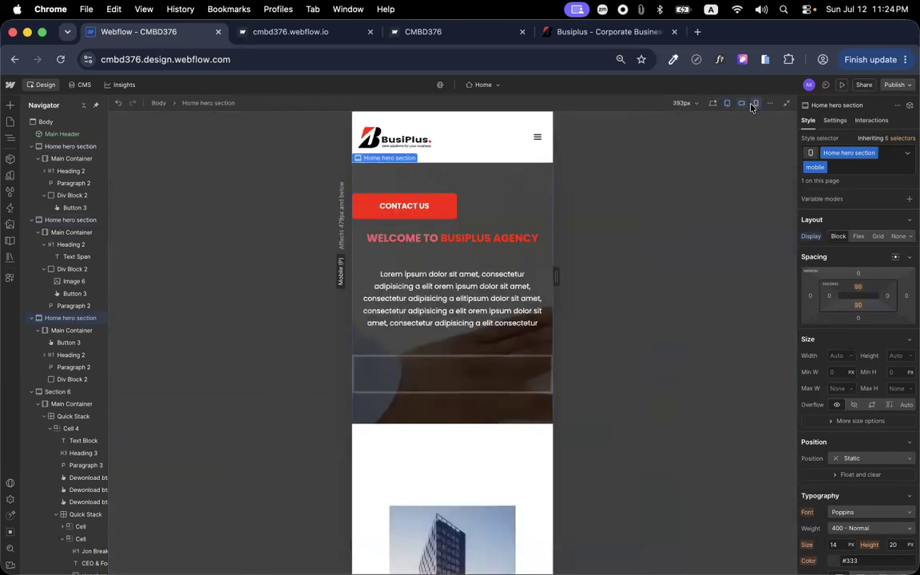
{"action": "left_click", "coordinate": [895, 85]}
{"action": "left_click", "coordinate": [845, 243]}
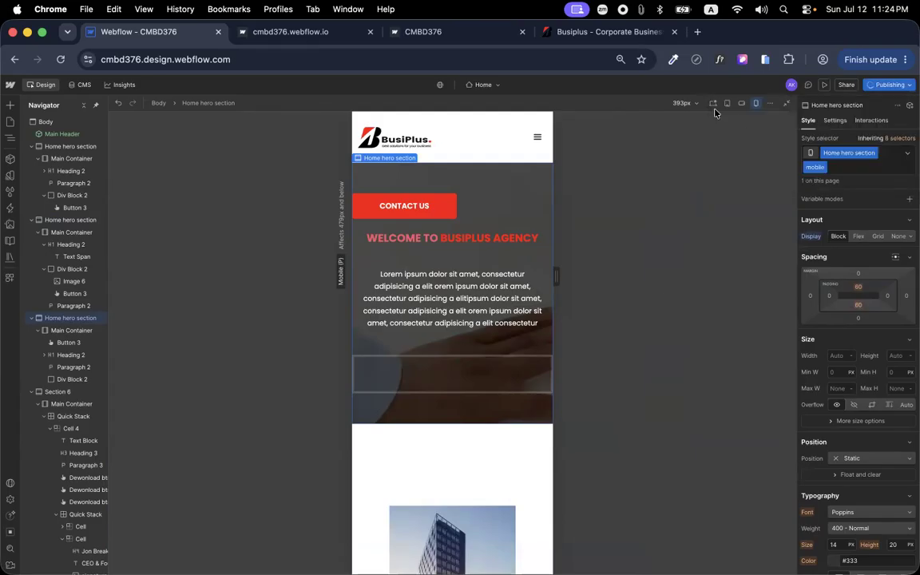
Return the canvas to the desktop breakpoint, and close the developer tools and WhatFont on the Busiplus demo page
{"action": "left_click", "coordinate": [714, 104]}
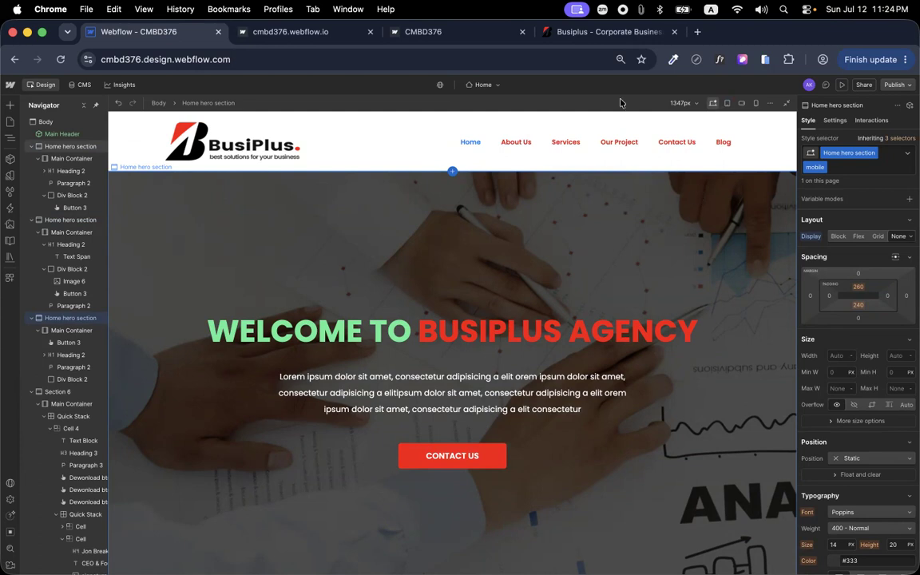
{"action": "left_click", "coordinate": [595, 32]}
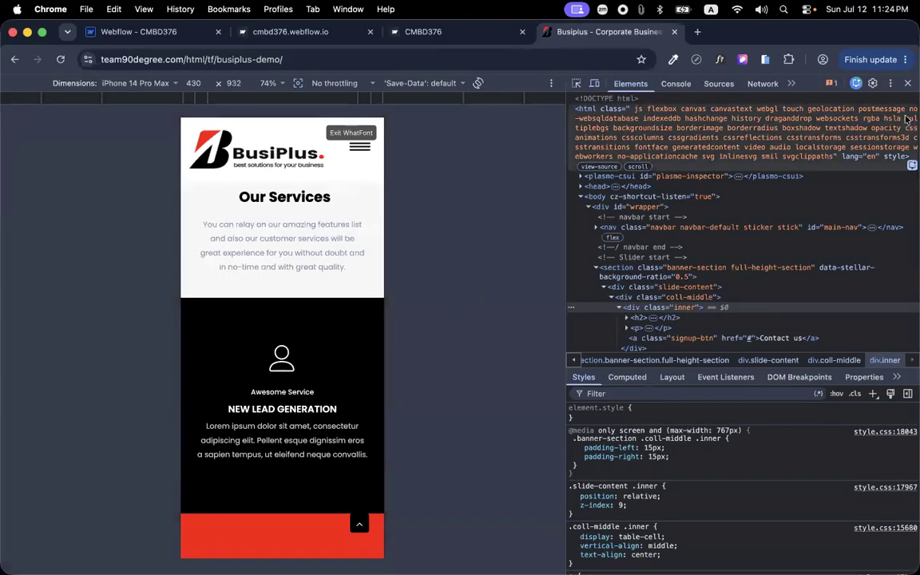
{"action": "left_click", "coordinate": [907, 83]}
{"action": "scroll", "coordinate": [492, 198], "scroll_direction": "up", "scroll_amount": 1}
{"action": "scroll", "coordinate": [494, 199], "scroll_direction": "down", "scroll_amount": 12}
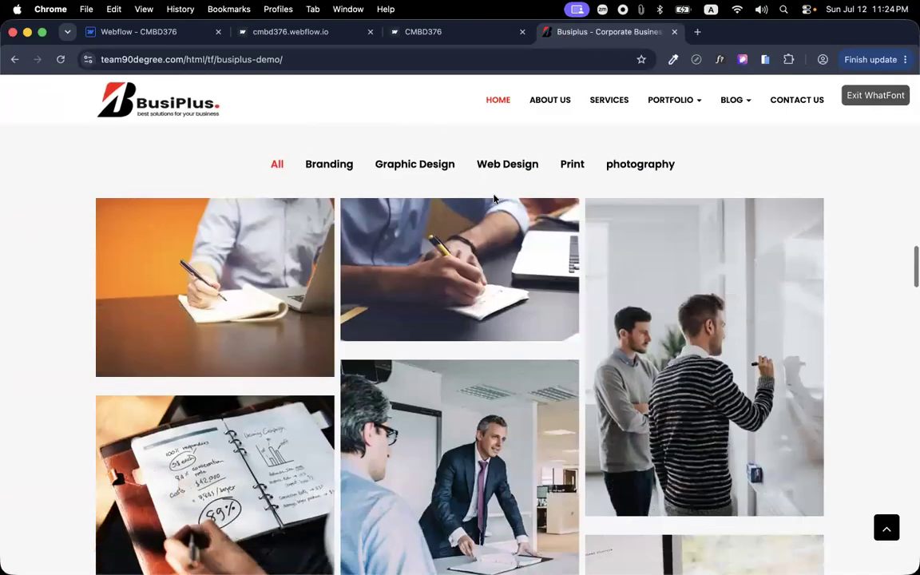
{"action": "left_click", "coordinate": [873, 95]}
Review the demo's About Us page from its history section down through the statistics and partners sections
{"action": "left_click", "coordinate": [554, 100]}
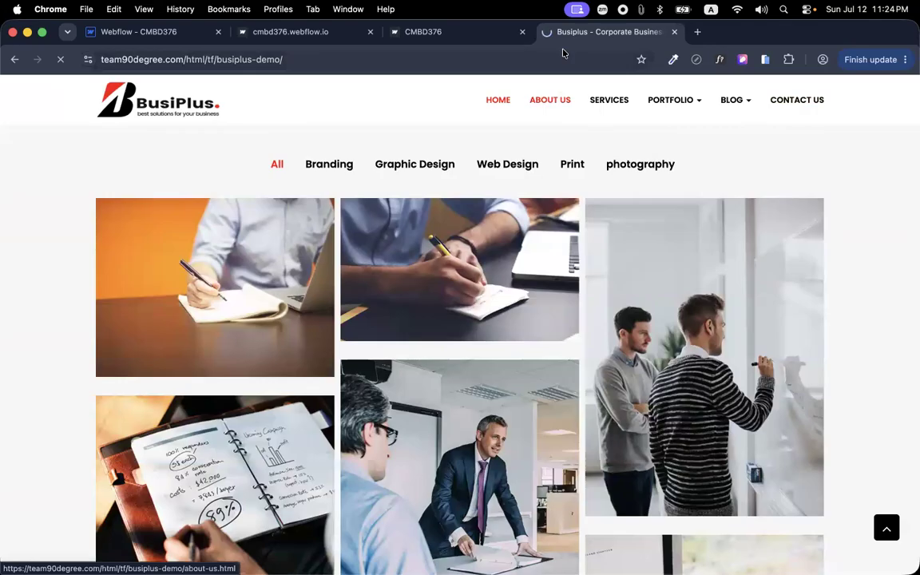
{"action": "scroll", "coordinate": [467, 402], "scroll_direction": "down", "scroll_amount": 10}
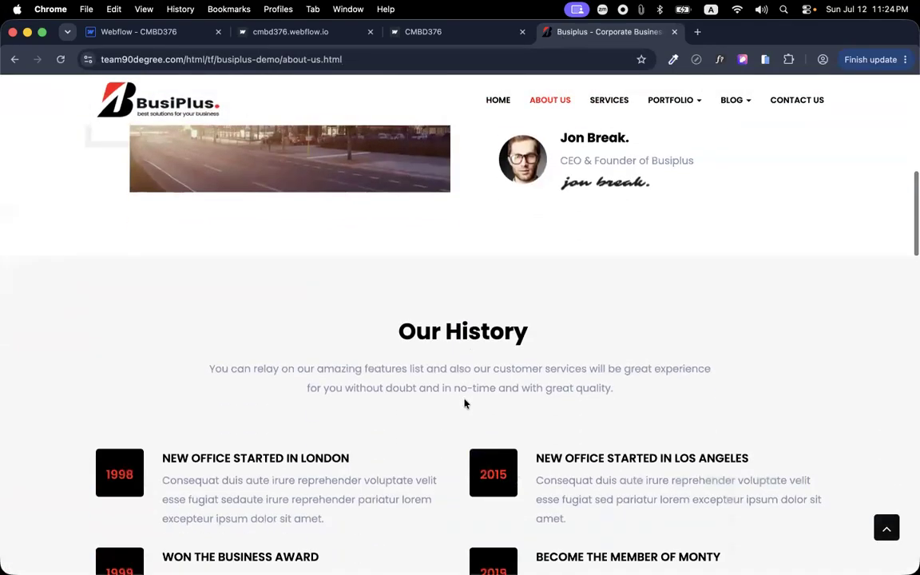
{"action": "scroll", "coordinate": [464, 404], "scroll_direction": "down", "scroll_amount": 15}
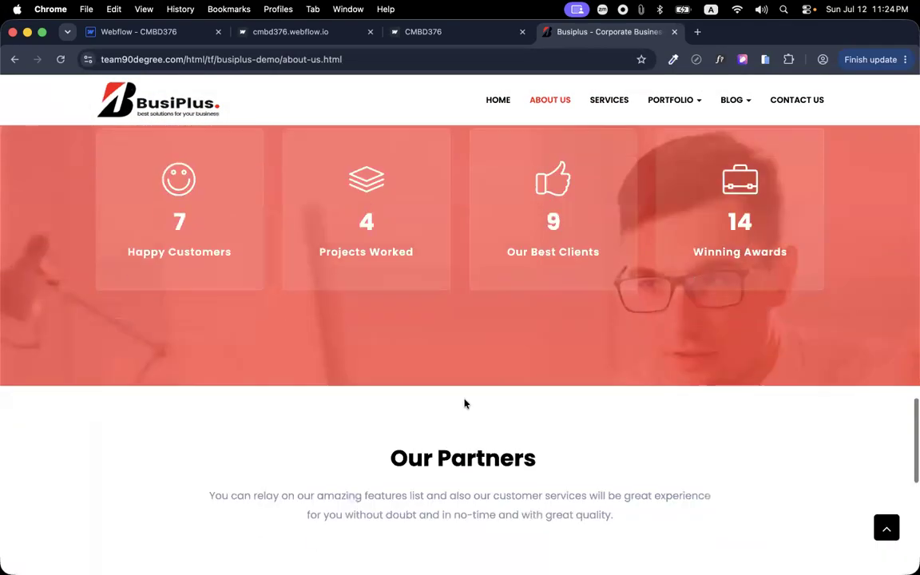
{"action": "scroll", "coordinate": [464, 404], "scroll_direction": "down", "scroll_amount": 5}
{"action": "scroll", "coordinate": [464, 403], "scroll_direction": "up", "scroll_amount": 15}
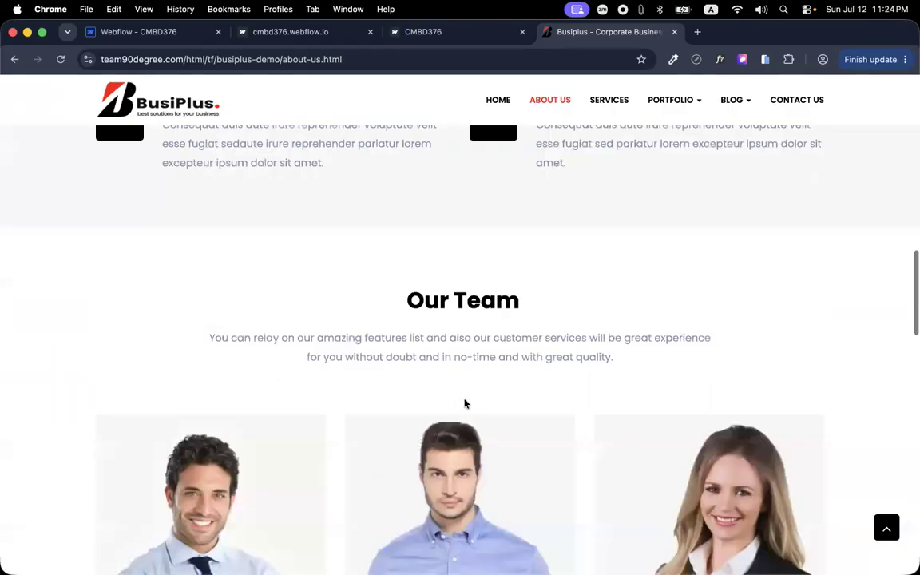
{"action": "scroll", "coordinate": [464, 404], "scroll_direction": "up", "scroll_amount": 10}
Review the layouts of the demo's Services and Contact Us pages
{"action": "left_click", "coordinate": [606, 108]}
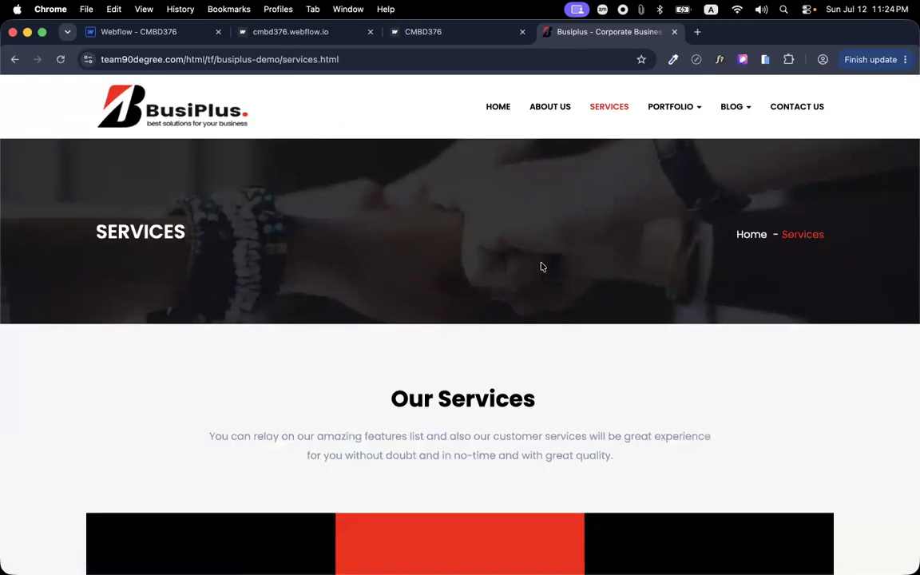
{"action": "scroll", "coordinate": [541, 267], "scroll_direction": "down", "scroll_amount": 20}
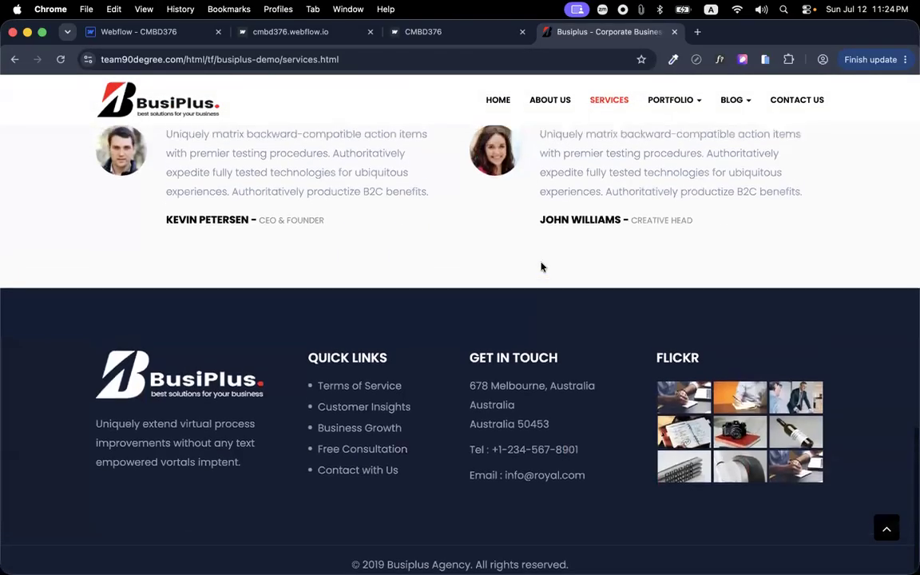
{"action": "scroll", "coordinate": [540, 267], "scroll_direction": "up", "scroll_amount": 20}
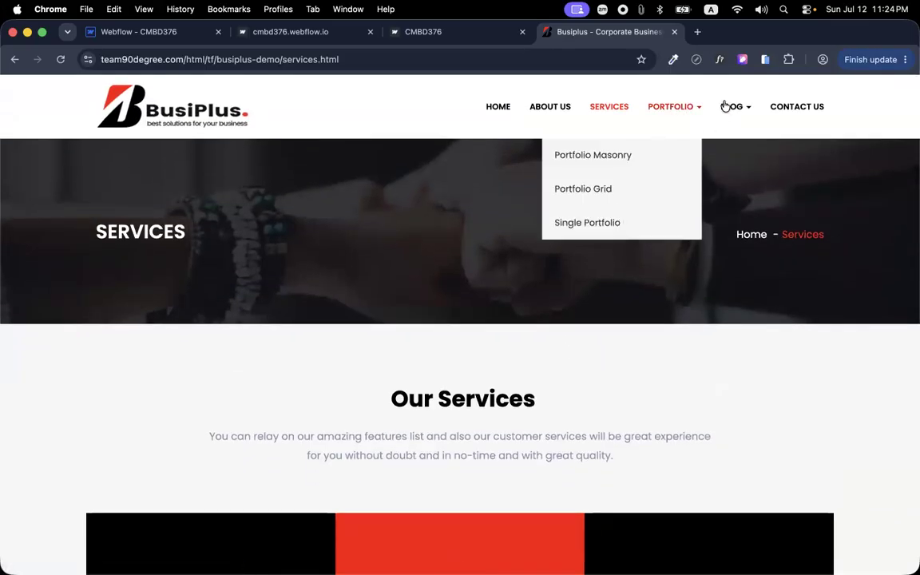
{"action": "left_click", "coordinate": [792, 111]}
{"action": "scroll", "coordinate": [514, 279], "scroll_direction": "down", "scroll_amount": 1}
{"action": "scroll", "coordinate": [515, 279], "scroll_direction": "down", "scroll_amount": 8}
{"action": "scroll", "coordinate": [515, 284], "scroll_direction": "up", "scroll_amount": 10}
Search the web for "hiric landing page" and go back to the demo's Contact Us page
{"action": "left_click", "coordinate": [315, 61]}
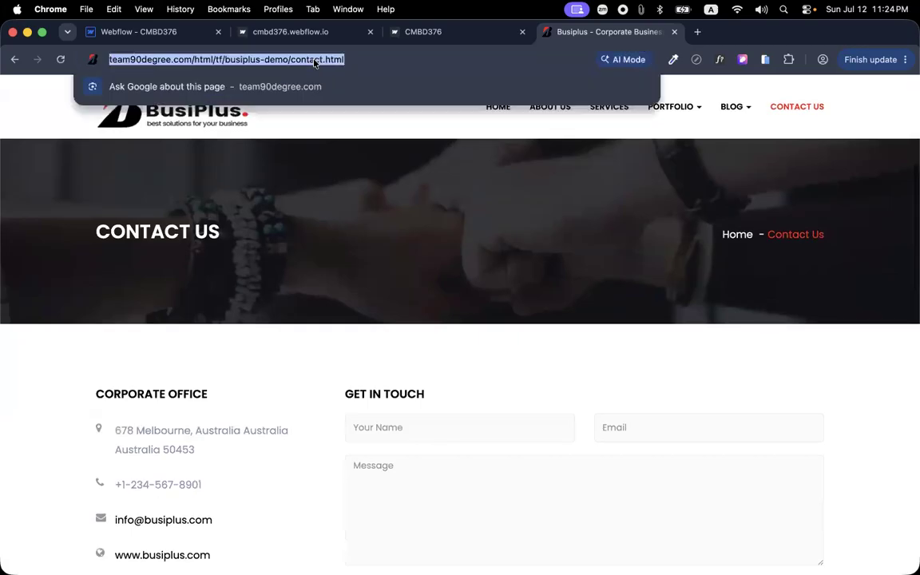
{"action": "type", "text": "hiric la"}
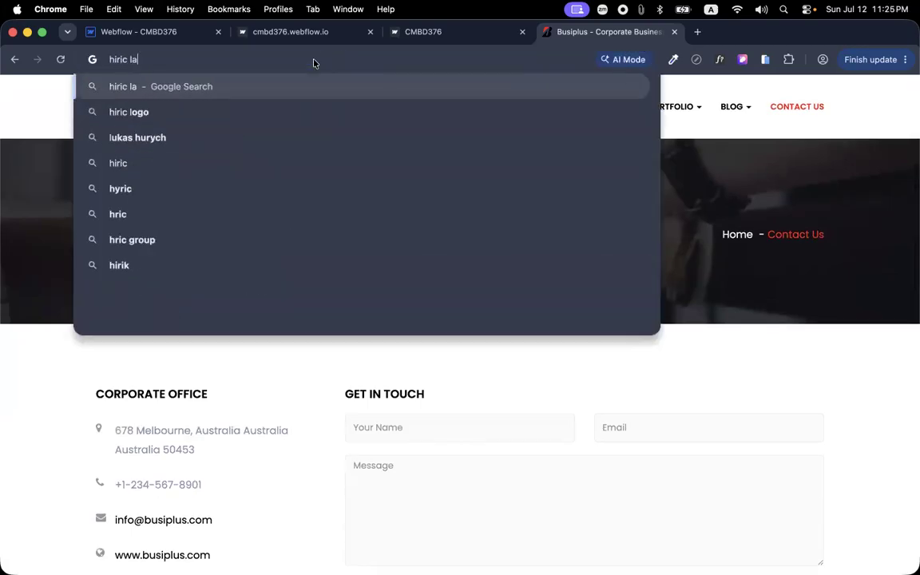
{"action": "type", "text": "nd"}
{"action": "type", "text": "ing af"}
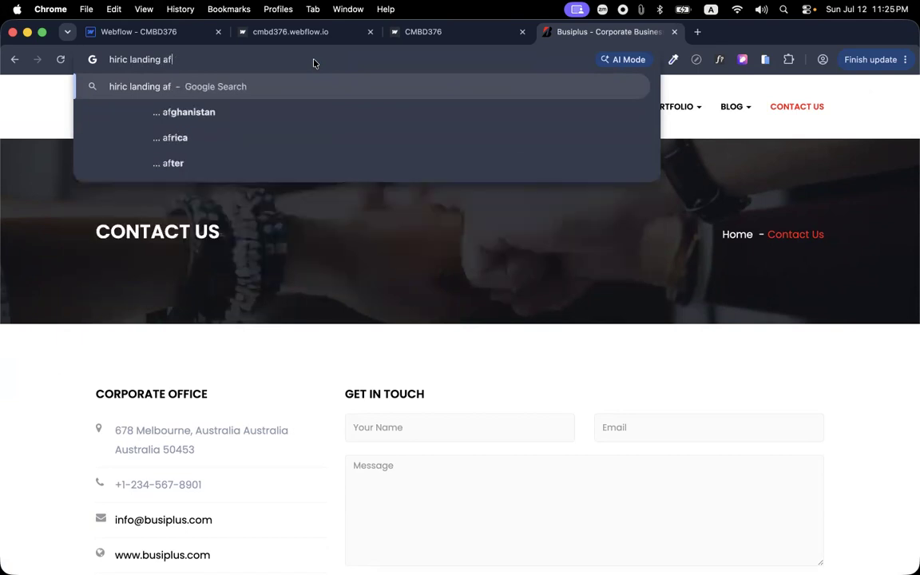
{"action": "key", "text": "BackSpace"}
{"action": "key", "text": "BackSpace"}
{"action": "type", "text": "pag"}
{"action": "key", "text": "BackSpace"}
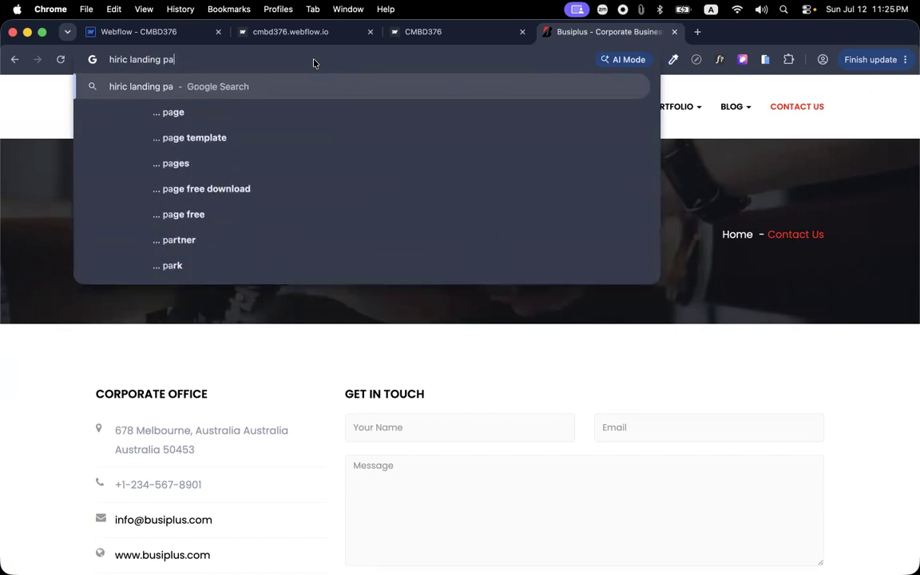
{"action": "type", "text": "ge"}
{"action": "key", "text": "Return"}
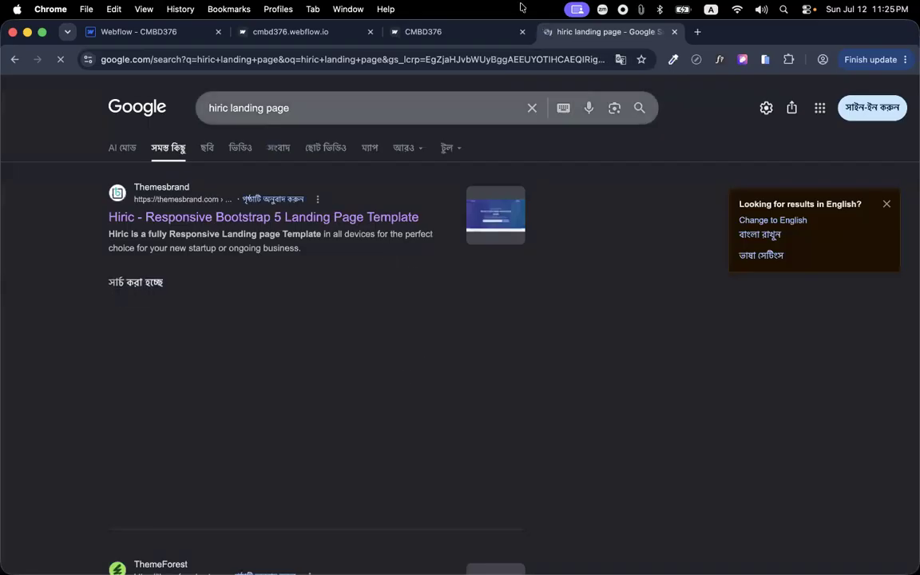
{"action": "left_click", "coordinate": [14, 60]}
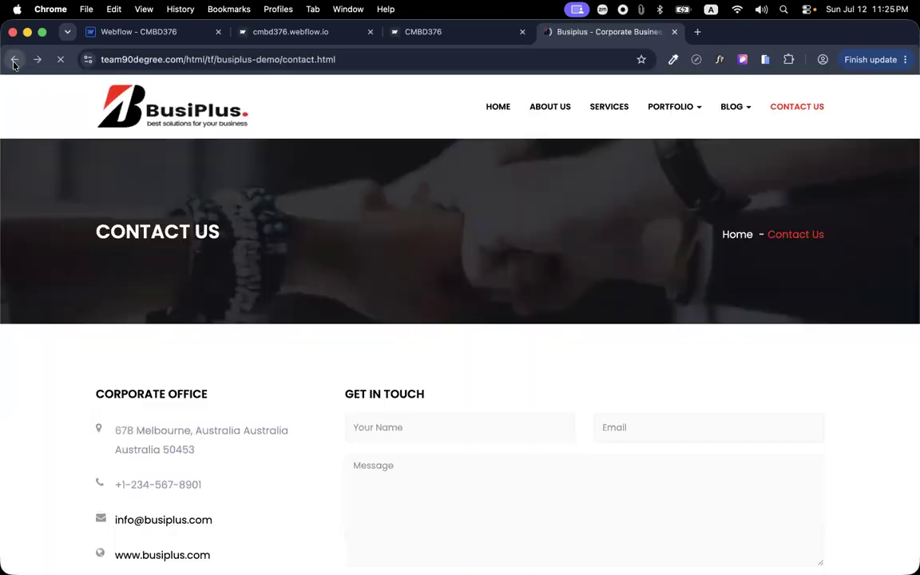
Look through the demo's Contact Us page, including the corporate office details and the Get in Touch form
{"action": "scroll", "coordinate": [470, 369], "scroll_direction": "down", "scroll_amount": 9}
{"action": "scroll", "coordinate": [470, 366], "scroll_direction": "up", "scroll_amount": 4}
{"action": "scroll", "coordinate": [470, 365], "scroll_direction": "up", "scroll_amount": 5}
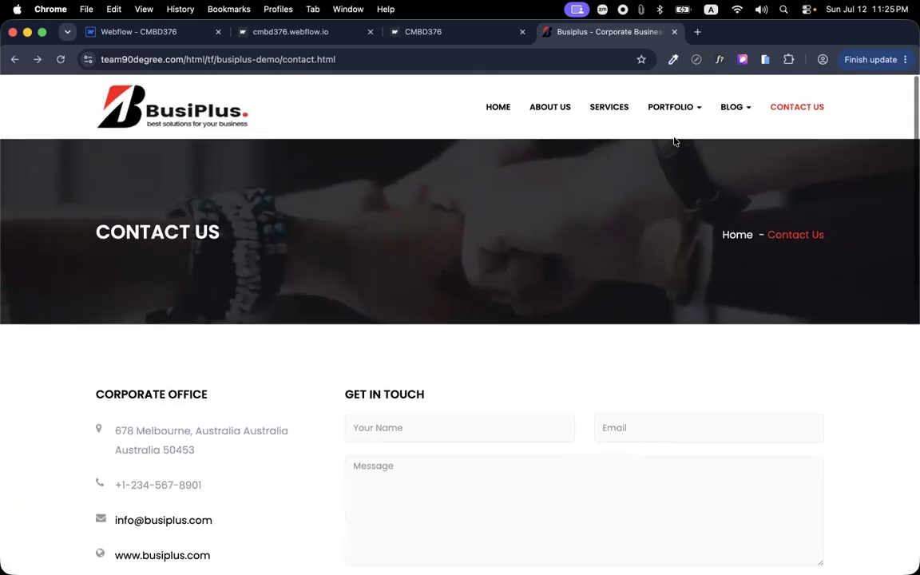
Review the demo's Portfolio Masonry and Portfolio Grid pages
{"action": "mouse_move", "coordinate": [675, 111]}
{"action": "left_click", "coordinate": [590, 156]}
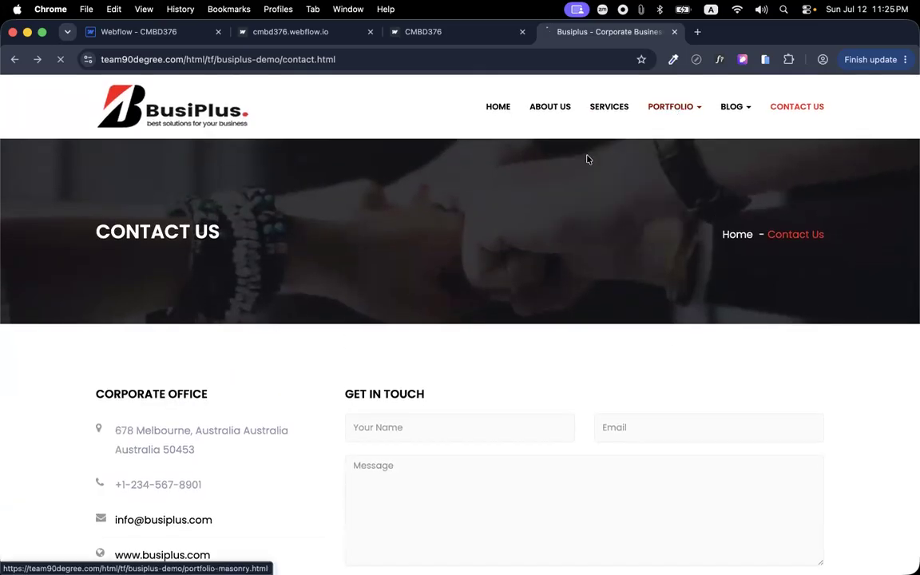
{"action": "scroll", "coordinate": [514, 289], "scroll_direction": "down", "scroll_amount": 10}
{"action": "scroll", "coordinate": [514, 288], "scroll_direction": "up", "scroll_amount": 10}
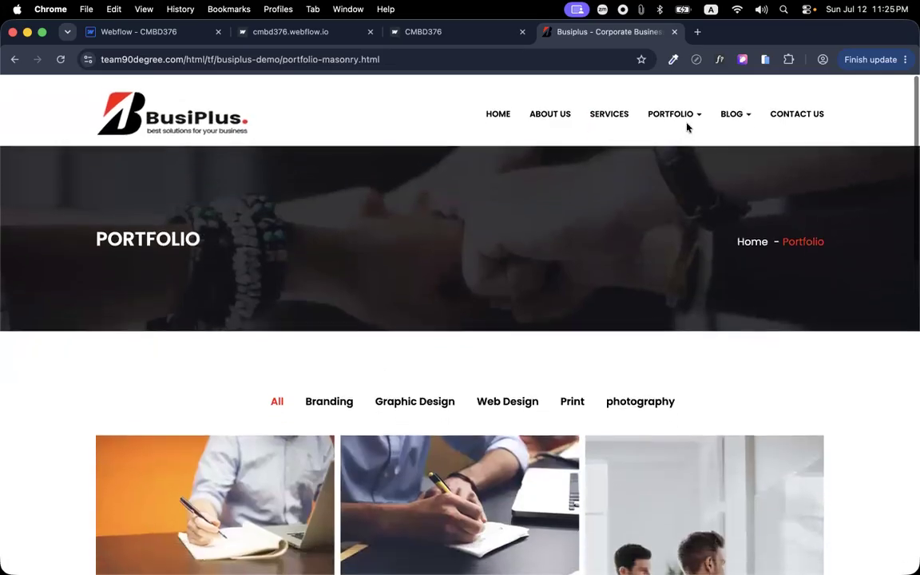
{"action": "mouse_move", "coordinate": [680, 107]}
{"action": "left_click", "coordinate": [598, 192]}
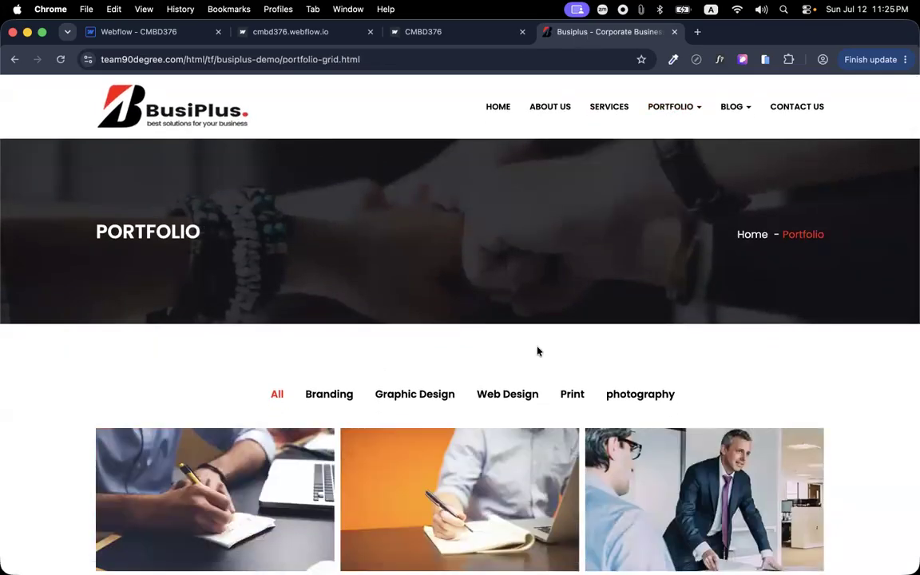
{"action": "scroll", "coordinate": [537, 351], "scroll_direction": "down", "scroll_amount": 10}
{"action": "scroll", "coordinate": [538, 349], "scroll_direction": "up", "scroll_amount": 10}
Reopen the demo's About Us page and examine its Our History section
{"action": "left_click", "coordinate": [553, 109]}
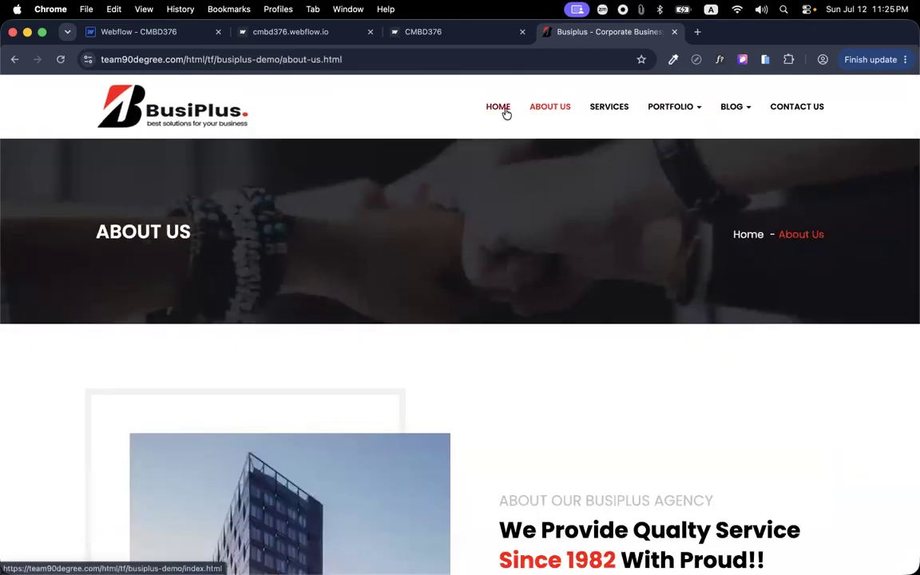
{"action": "scroll", "coordinate": [500, 309], "scroll_direction": "down", "scroll_amount": 12}
{"action": "scroll", "coordinate": [499, 309], "scroll_direction": "up", "scroll_amount": 4}
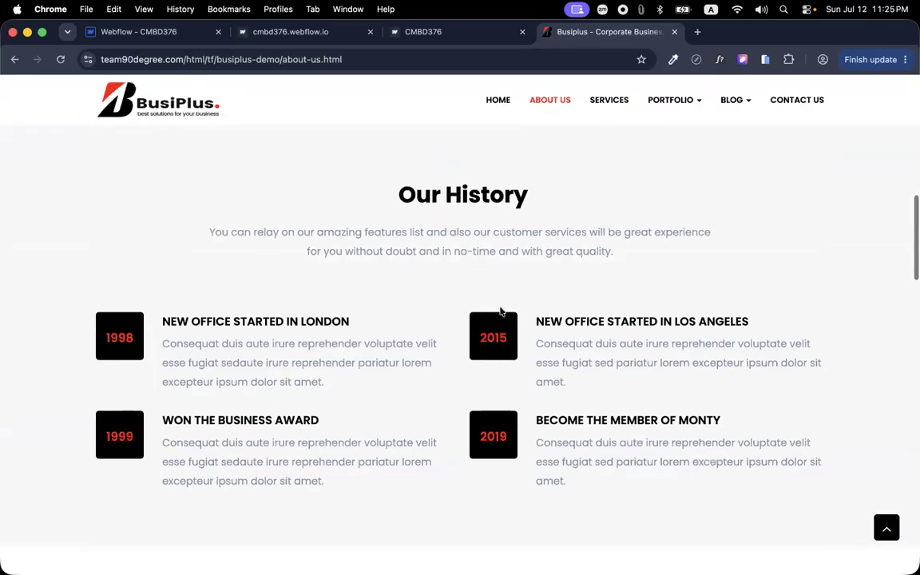
{"action": "scroll", "coordinate": [511, 239], "scroll_direction": "up", "scroll_amount": 1}
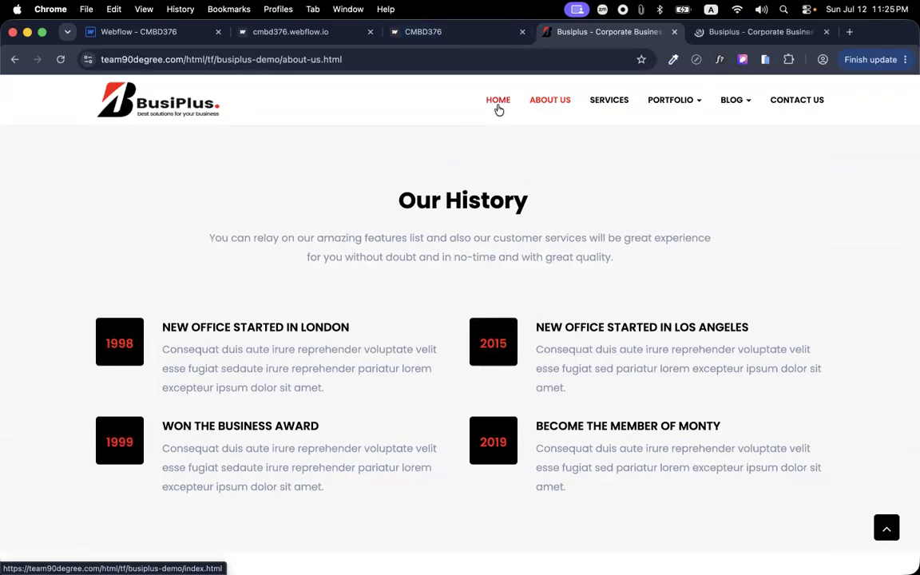
Open the demo's Home page in a separate browser tab and review its sections down to the footer
{"action": "left_click", "coordinate": [736, 34]}
{"action": "scroll", "coordinate": [472, 345], "scroll_direction": "down", "scroll_amount": 15}
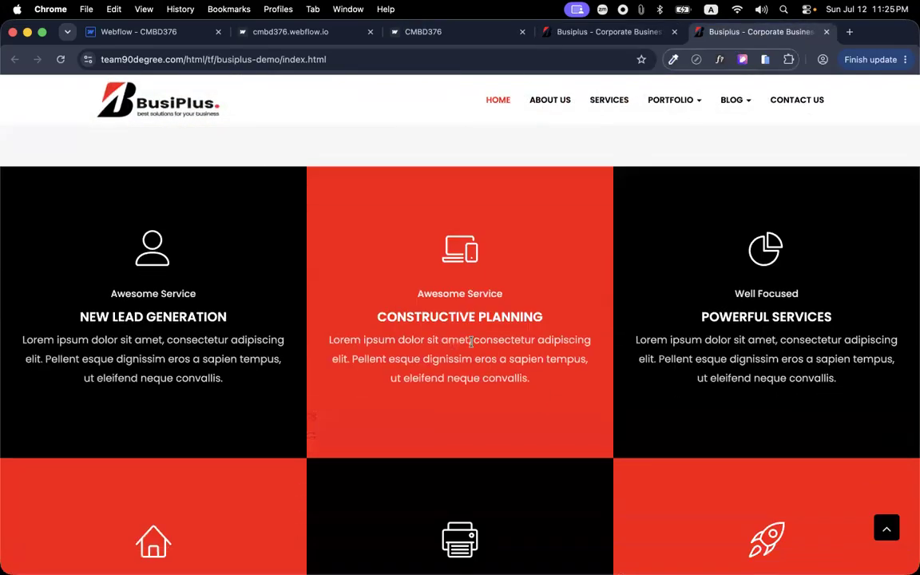
{"action": "scroll", "coordinate": [472, 345], "scroll_direction": "down", "scroll_amount": 20}
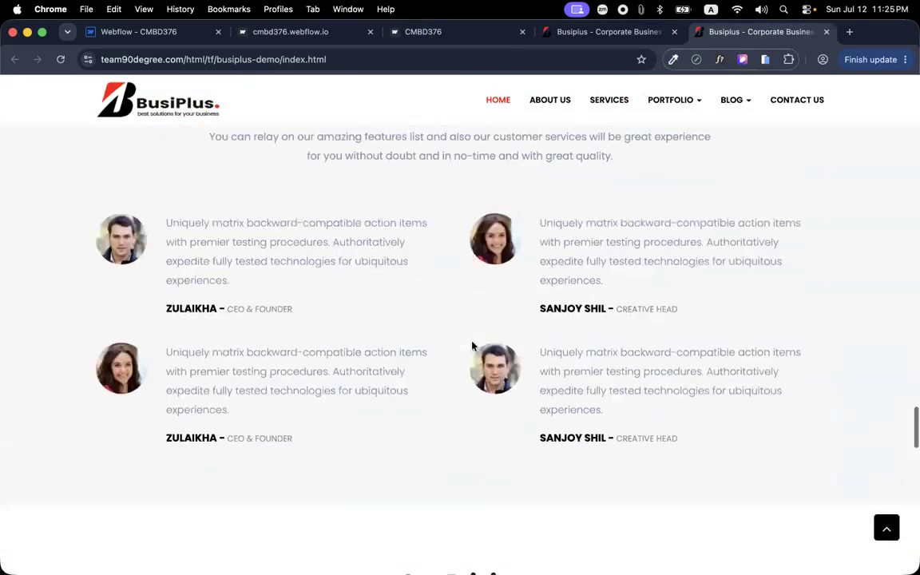
{"action": "scroll", "coordinate": [472, 345], "scroll_direction": "down", "scroll_amount": 20}
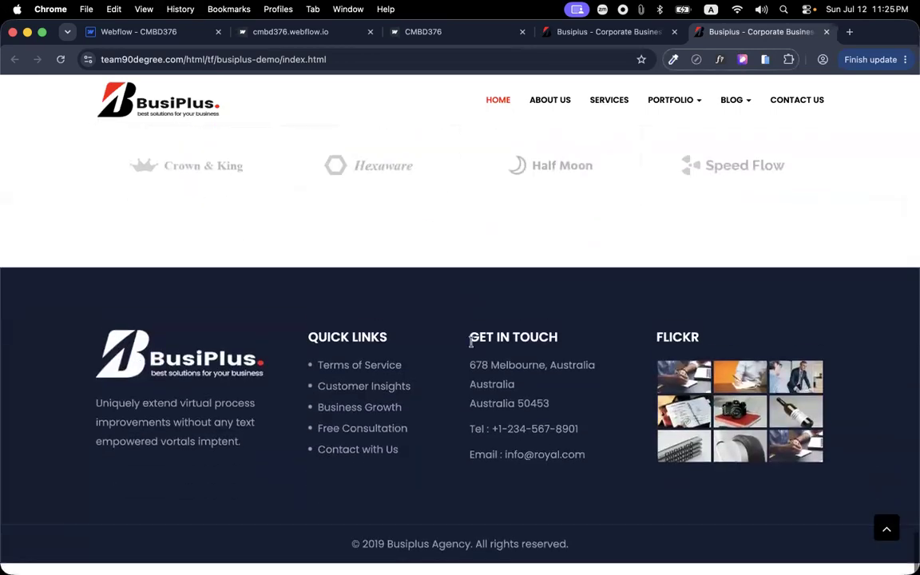
Close the extra Home page and review the whole About Us page, from the banner and team section to the footer
{"action": "left_click", "coordinate": [630, 33]}
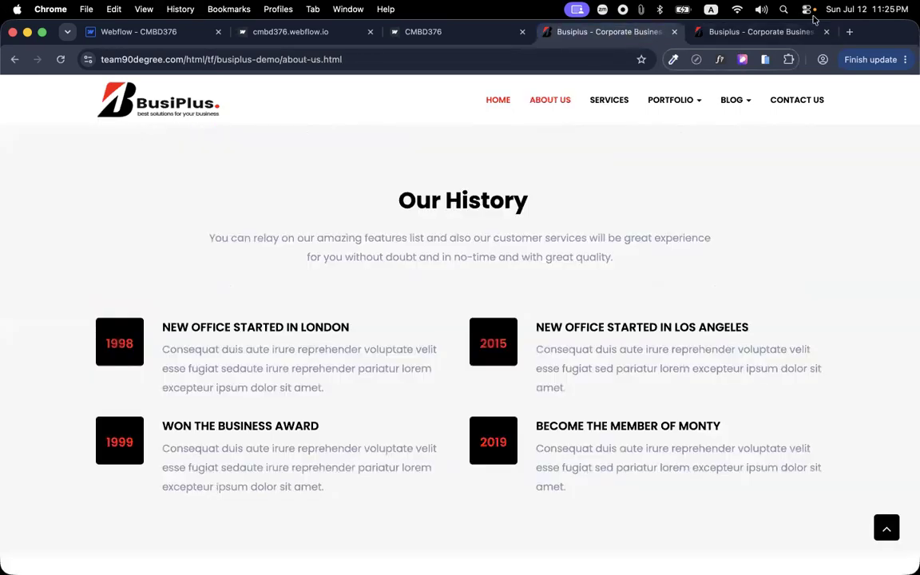
{"action": "scroll", "coordinate": [637, 325], "scroll_direction": "down", "scroll_amount": 20}
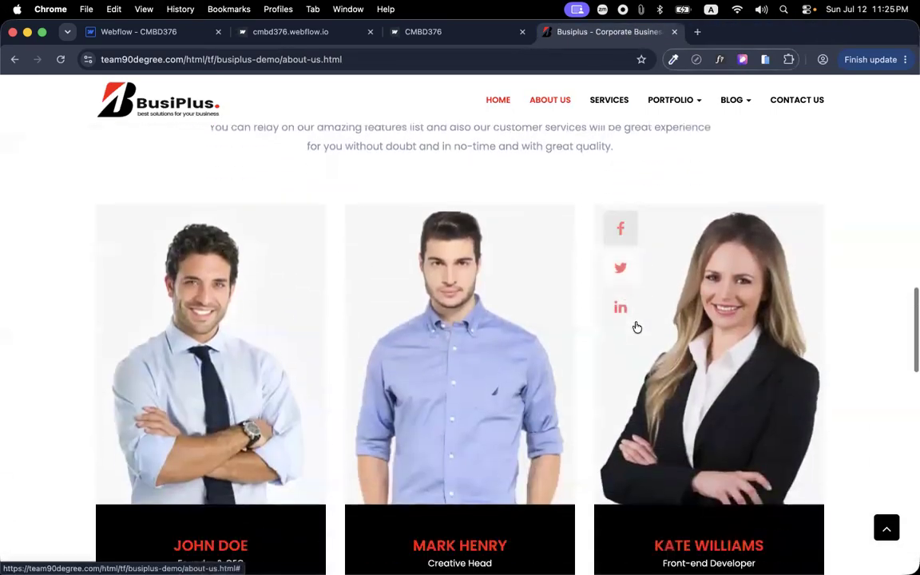
{"action": "scroll", "coordinate": [637, 327], "scroll_direction": "down", "scroll_amount": 5}
{"action": "scroll", "coordinate": [636, 324], "scroll_direction": "up", "scroll_amount": 20}
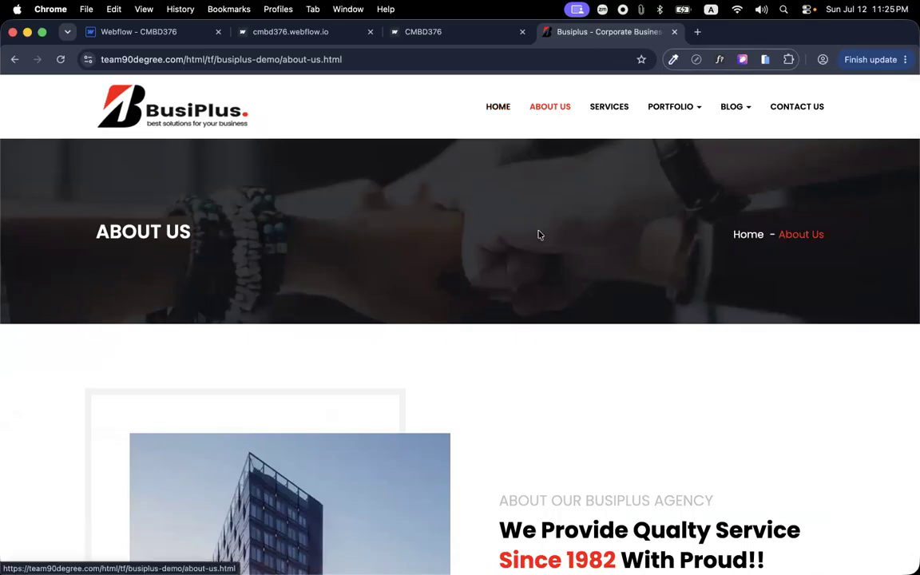
{"action": "scroll", "coordinate": [69, 136], "scroll_direction": "down", "scroll_amount": 20}
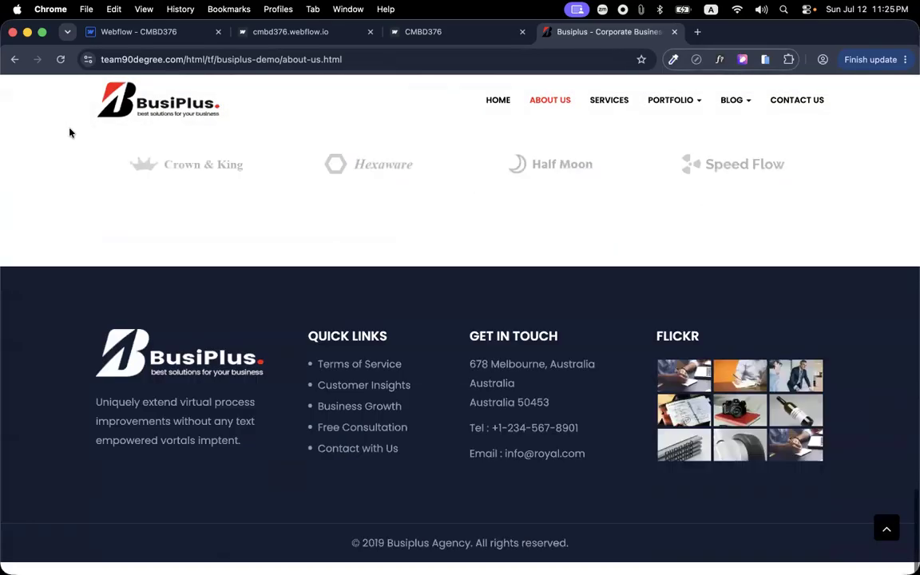
{"action": "scroll", "coordinate": [171, 352], "scroll_direction": "up", "scroll_amount": 20}
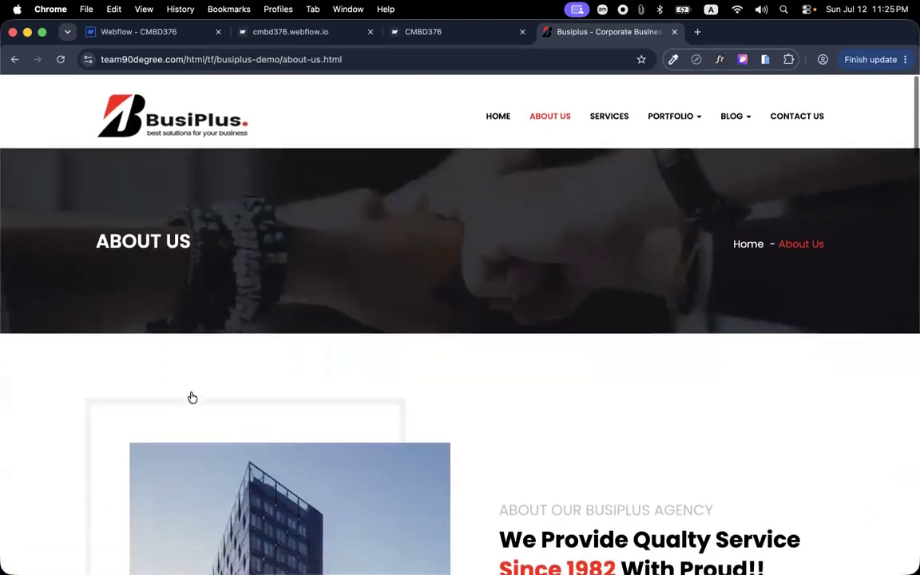
{"action": "scroll", "coordinate": [216, 397], "scroll_direction": "down", "scroll_amount": 1}
Open the demo's Home page in the same browser tab and examine its hero section
{"action": "left_click", "coordinate": [498, 107]}
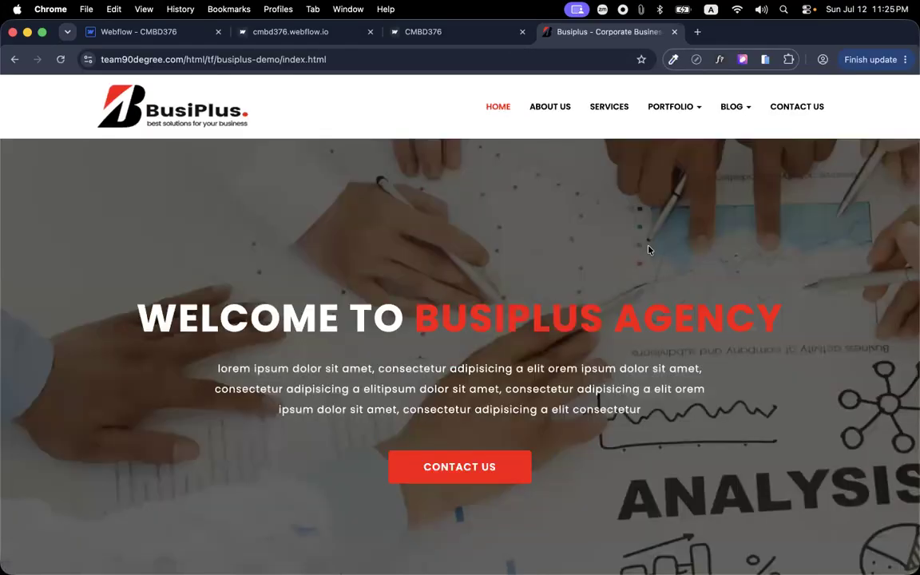
{"action": "scroll", "coordinate": [639, 261], "scroll_direction": "down", "scroll_amount": 5}
{"action": "scroll", "coordinate": [639, 262], "scroll_direction": "up", "scroll_amount": 6}
Compare the demo's Home and About Us pages, and examine the history and team sections of About Us
{"action": "left_click", "coordinate": [542, 111]}
{"action": "left_click", "coordinate": [499, 108]}
{"action": "left_click", "coordinate": [537, 114]}
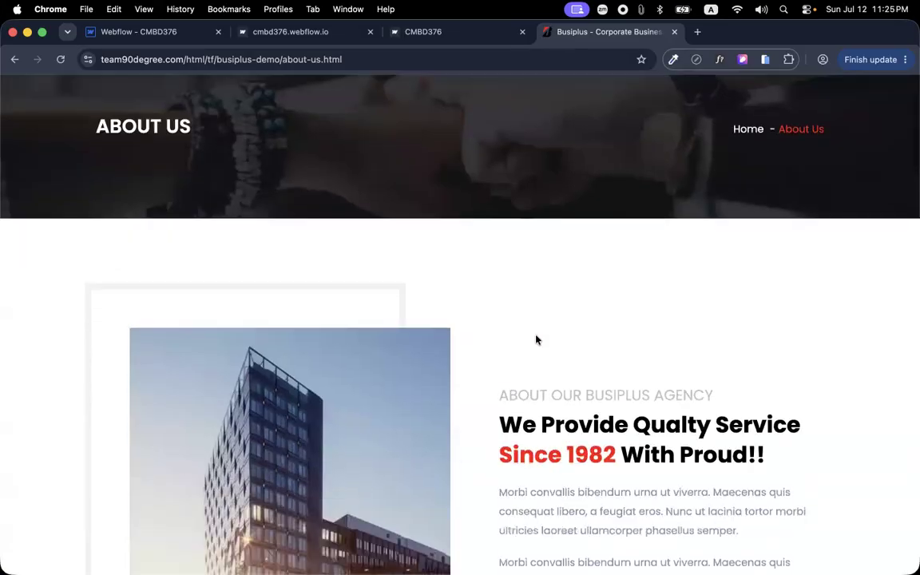
{"action": "scroll", "coordinate": [536, 339], "scroll_direction": "down", "scroll_amount": 10}
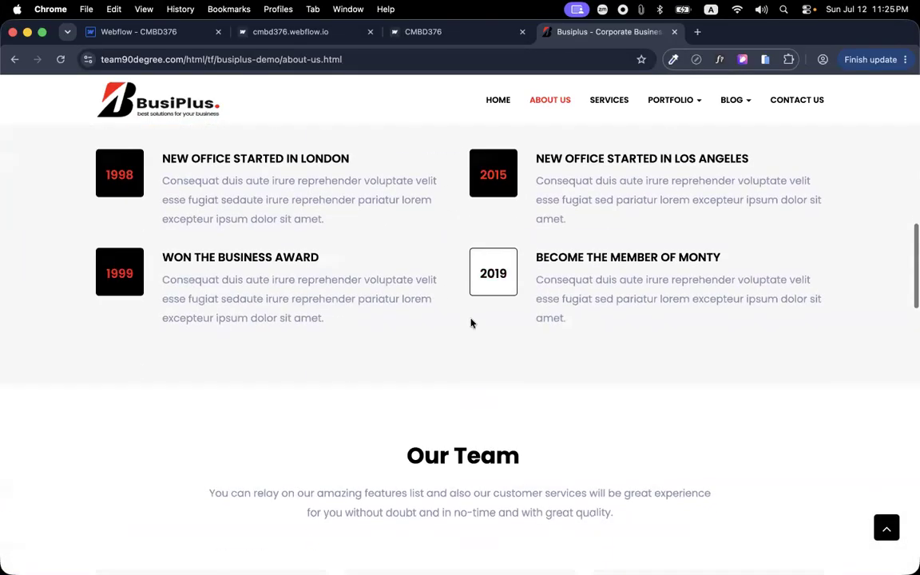
{"action": "scroll", "coordinate": [527, 296], "scroll_direction": "down", "scroll_amount": 5}
{"action": "scroll", "coordinate": [516, 343], "scroll_direction": "down", "scroll_amount": 10}
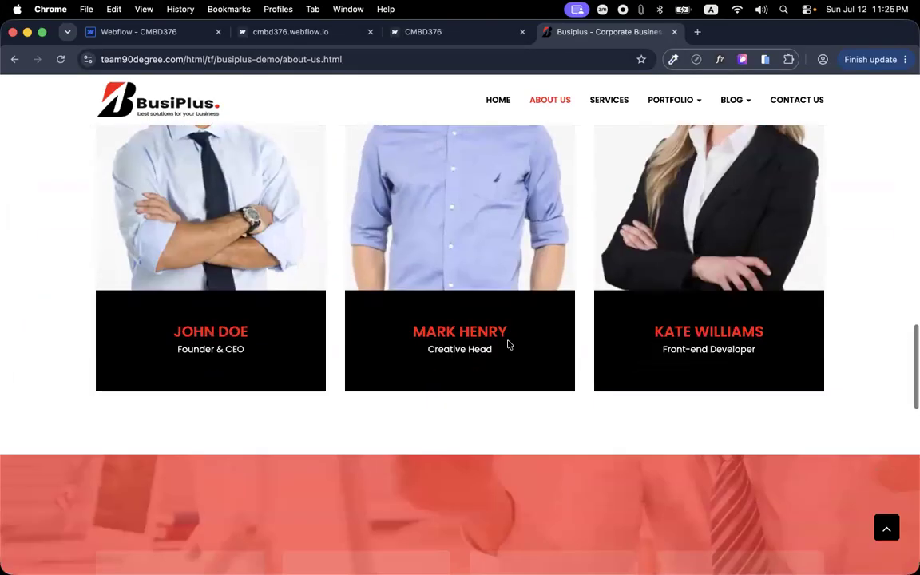
Examine the end of the demo's About Us page, from the team cards through the client logos to the footer
{"action": "scroll", "coordinate": [438, 311], "scroll_direction": "down", "scroll_amount": 3}
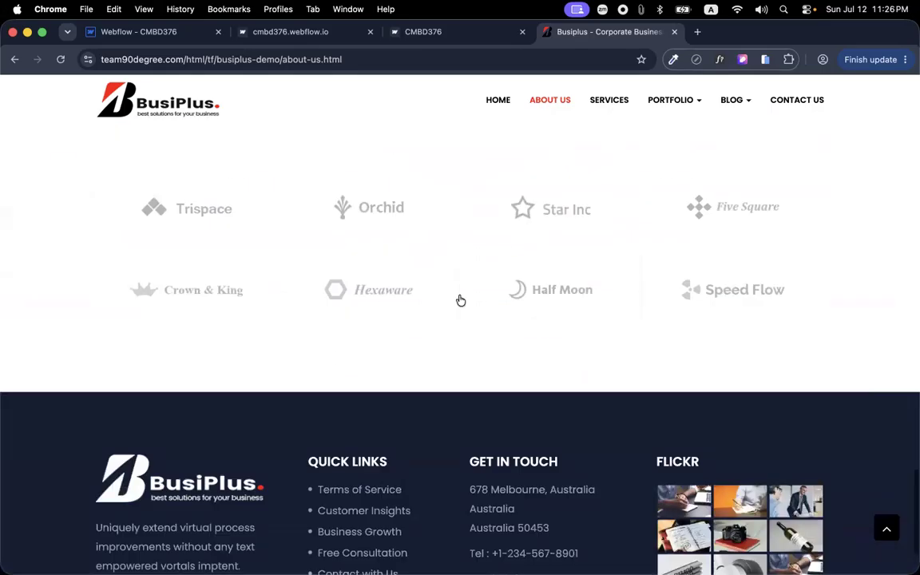
{"action": "scroll", "coordinate": [487, 340], "scroll_direction": "down", "scroll_amount": 2}
{"action": "scroll", "coordinate": [538, 380], "scroll_direction": "up", "scroll_amount": 15}
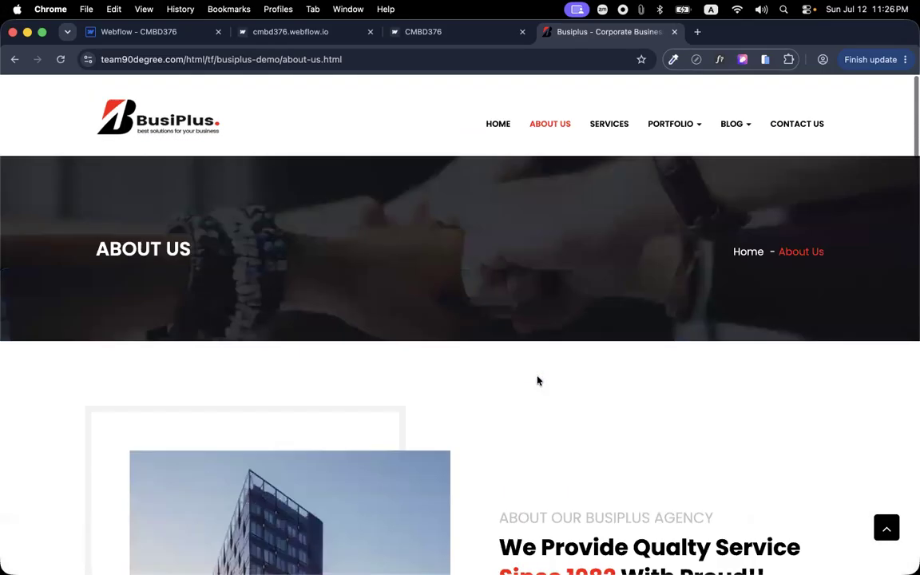
Open the demo's Home page and review it from the hero through the project section to the footer
{"action": "left_click", "coordinate": [497, 107]}
{"action": "scroll", "coordinate": [489, 362], "scroll_direction": "down", "scroll_amount": 8}
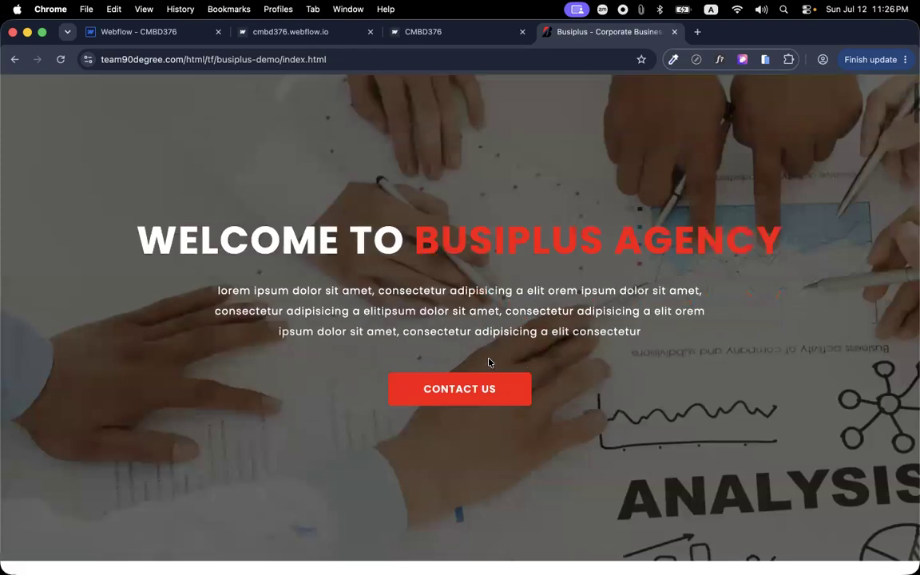
{"action": "scroll", "coordinate": [488, 359], "scroll_direction": "up", "scroll_amount": 10}
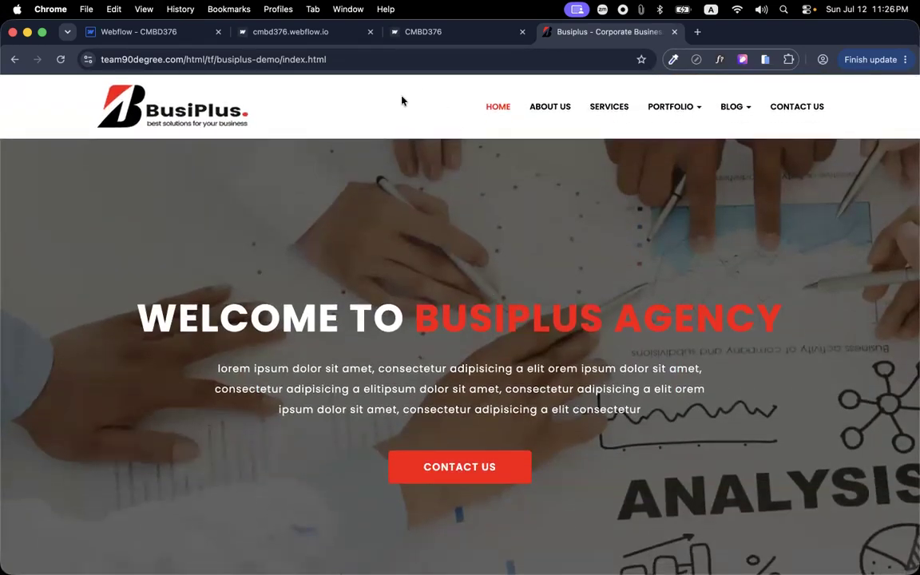
{"action": "scroll", "coordinate": [366, 464], "scroll_direction": "down", "scroll_amount": 20}
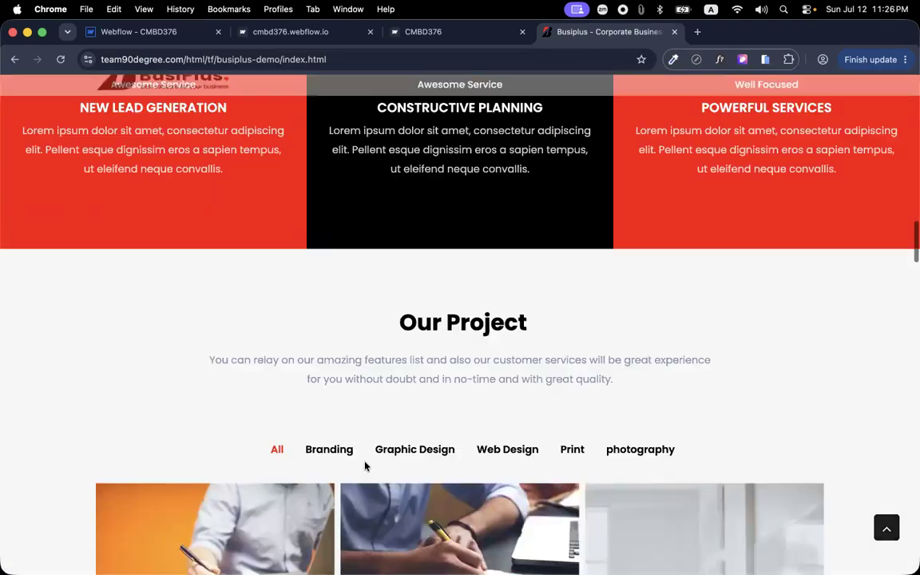
{"action": "scroll", "coordinate": [366, 465], "scroll_direction": "down", "scroll_amount": 5}
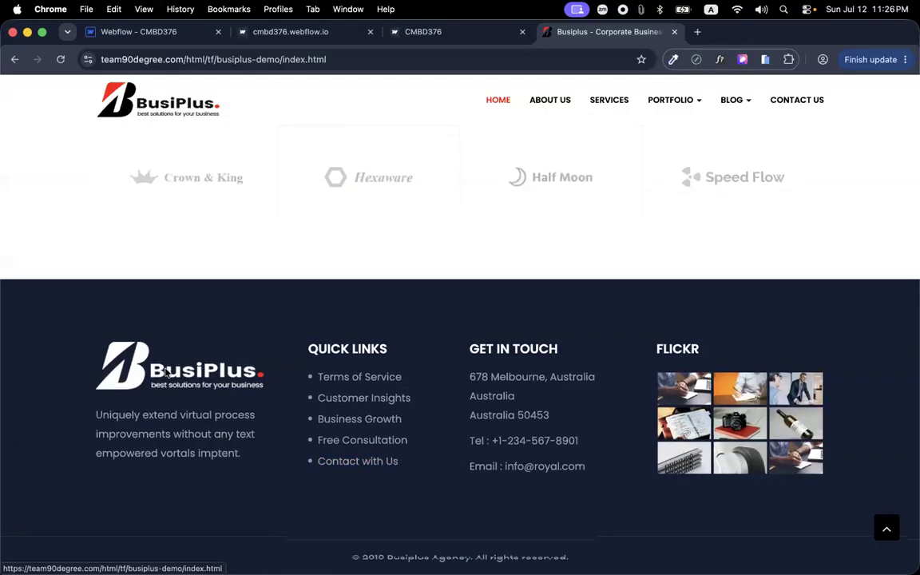
{"action": "scroll", "coordinate": [216, 477], "scroll_direction": "up", "scroll_amount": 15}
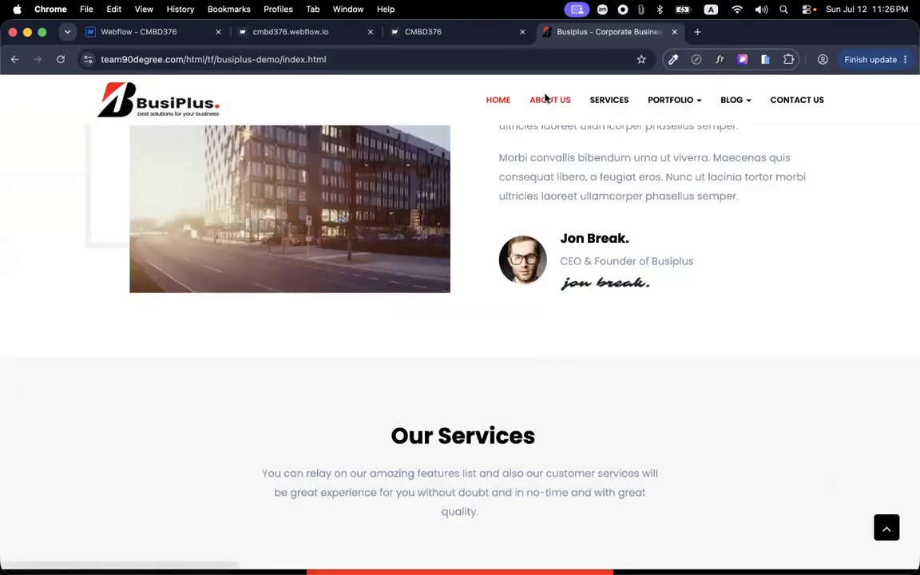
Reopen the demo's About Us page and examine its banner, Our History section and Our Team section
{"action": "left_click", "coordinate": [548, 99]}
{"action": "scroll", "coordinate": [463, 126], "scroll_direction": "down", "scroll_amount": 20}
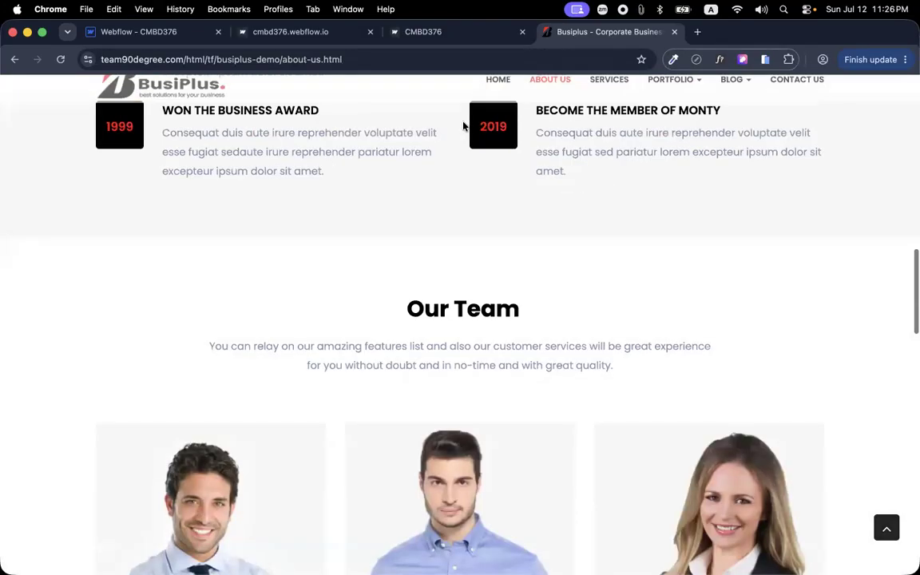
{"action": "scroll", "coordinate": [463, 125], "scroll_direction": "up", "scroll_amount": 20}
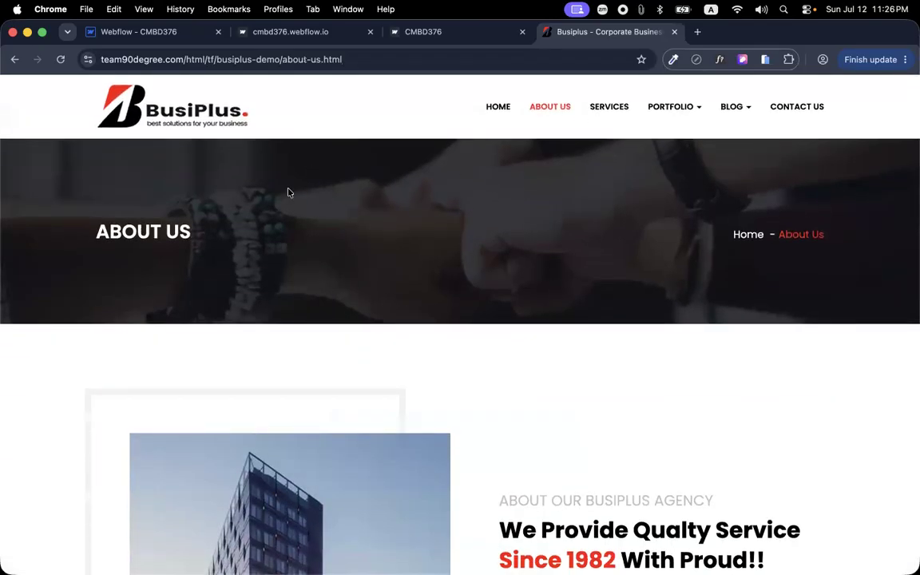
{"action": "scroll", "coordinate": [564, 284], "scroll_direction": "down", "scroll_amount": 4}
{"action": "scroll", "coordinate": [461, 283], "scroll_direction": "down", "scroll_amount": 7}
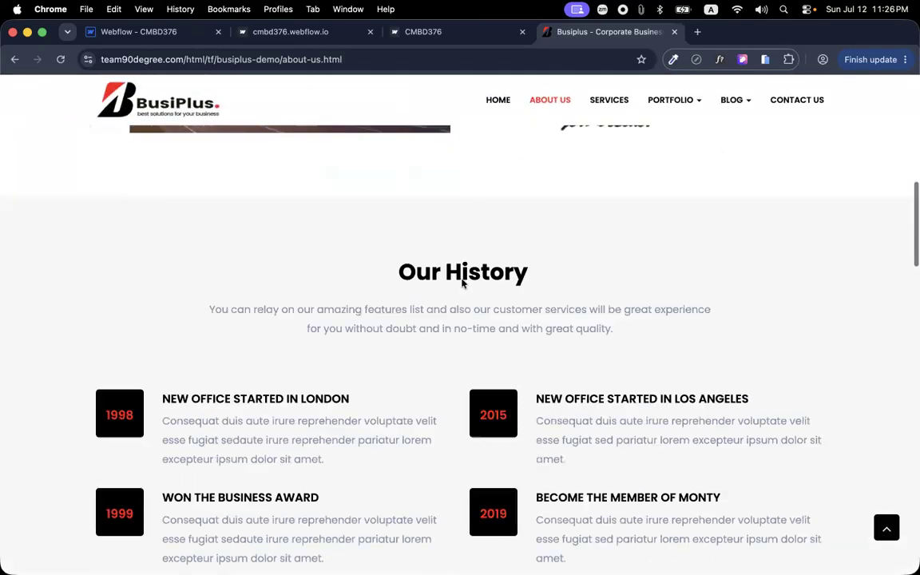
{"action": "scroll", "coordinate": [439, 312], "scroll_direction": "down", "scroll_amount": 12}
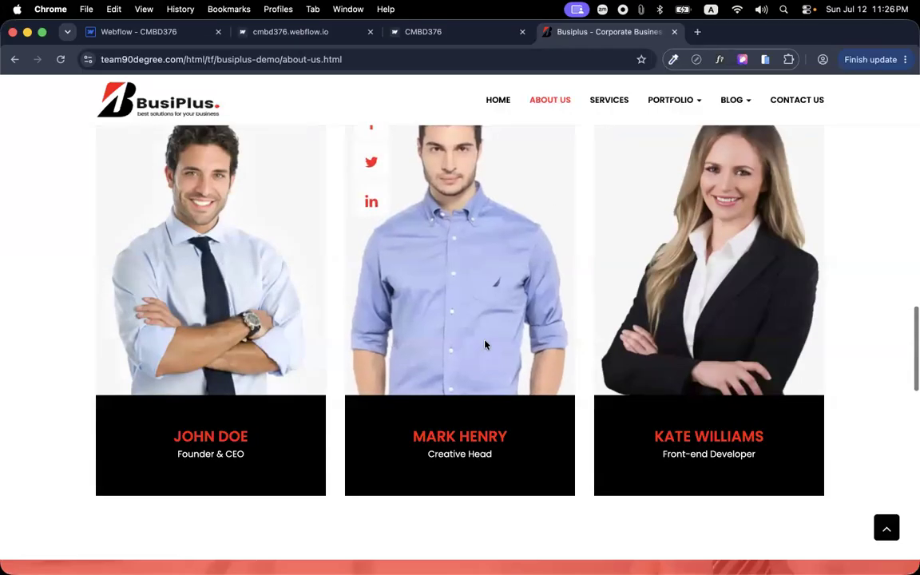
{"action": "scroll", "coordinate": [385, 454], "scroll_direction": "down", "scroll_amount": 4}
{"action": "scroll", "coordinate": [463, 267], "scroll_direction": "up", "scroll_amount": 20}
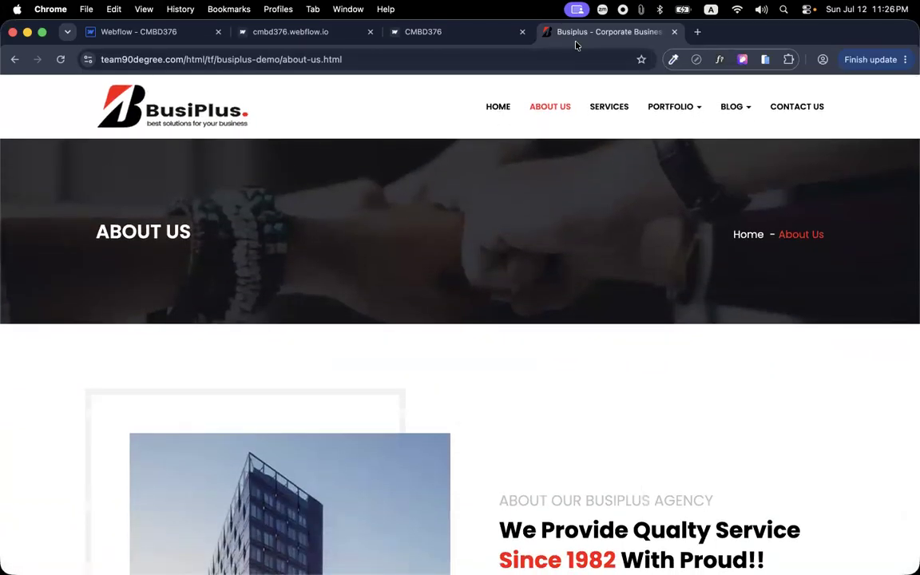
Return to the demo's Home page and select its full web address
{"action": "left_click", "coordinate": [489, 104]}
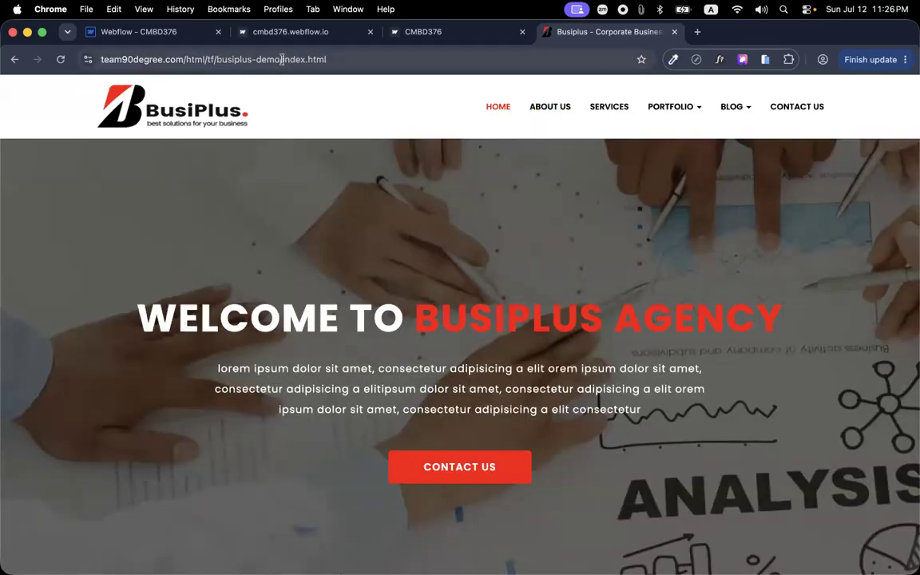
{"action": "left_click", "coordinate": [346, 66]}
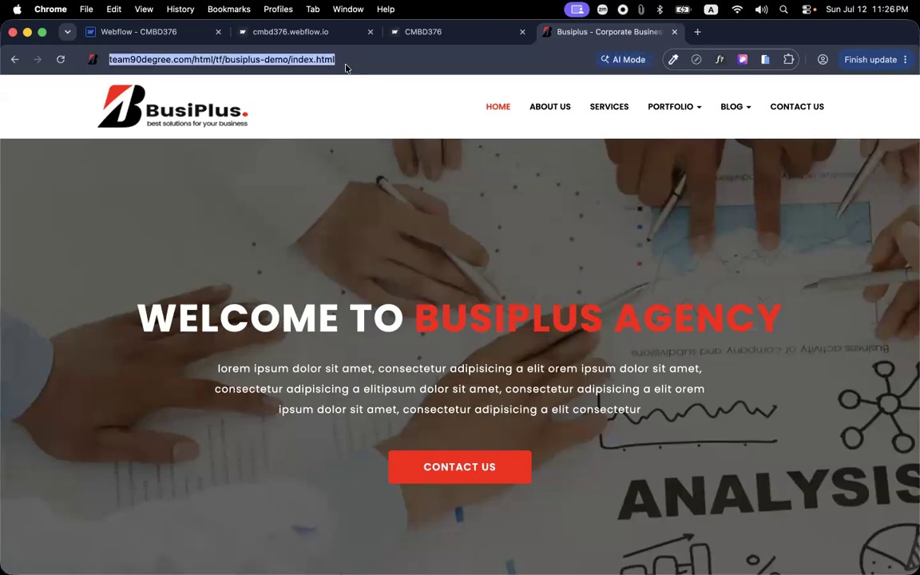